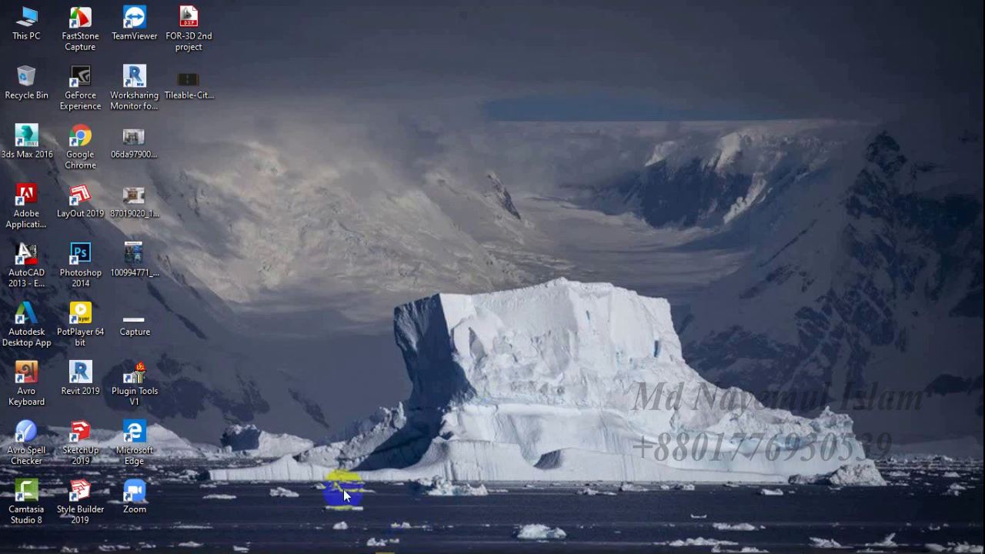
Switch to the First Drawing (Durga).dwg drawing in AutoCAD.
{"action": "mouse_move", "coordinate": [304, 541]}
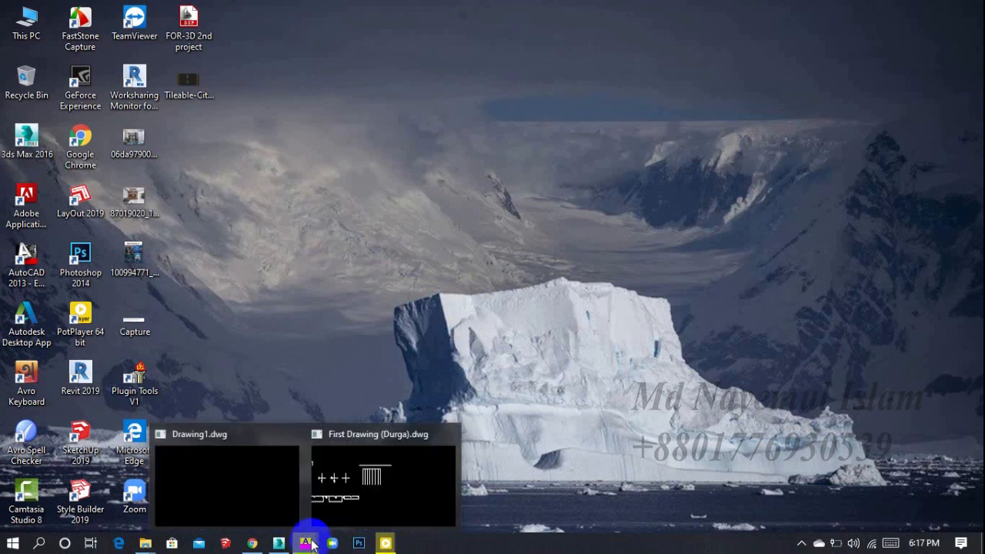
{"action": "left_click", "coordinate": [348, 484]}
{"action": "mouse_move", "coordinate": [543, 272]}
{"action": "middle_mouse_down"}
{"action": "mouse_move", "coordinate": [535, 297]}
{"action": "mouse_move", "coordinate": [574, 303]}
{"action": "middle_mouse_up"}
{"action": "left_click", "coordinate": [931, 9]}
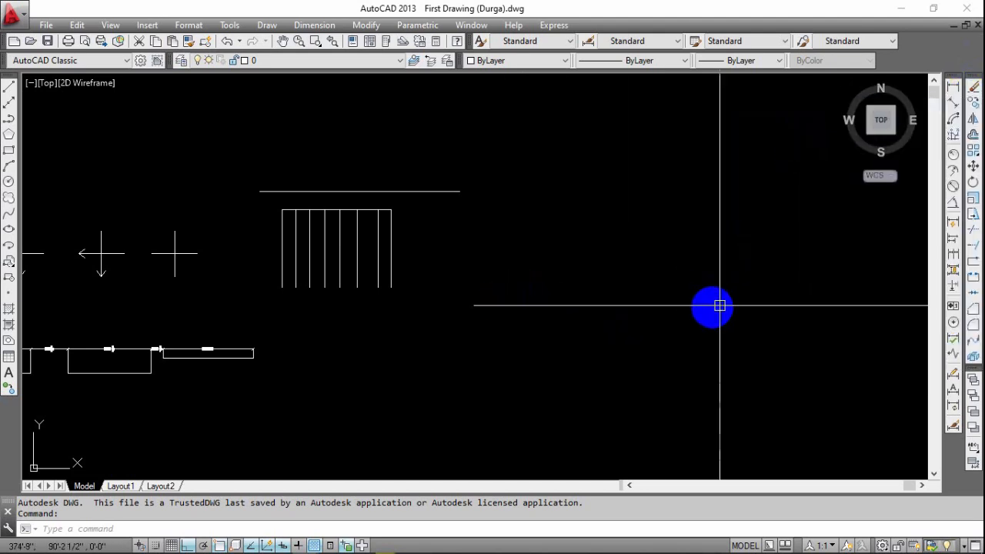
{"action": "middle_click_drag", "start_coordinate": [701, 305], "coordinate": [590, 307]}
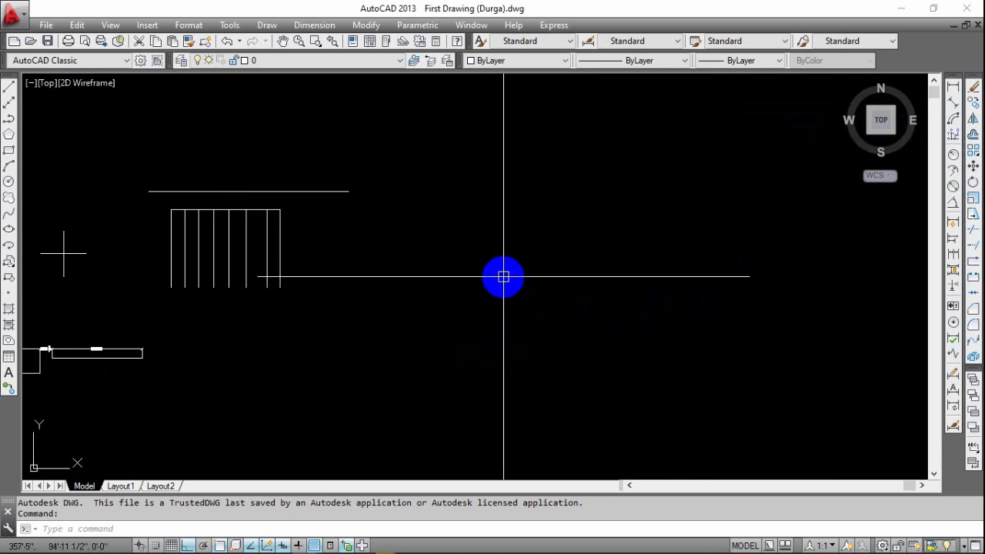
{"action": "middle_click_drag", "start_coordinate": [438, 255], "coordinate": [381, 285]}
{"action": "scroll", "coordinate": [378, 248], "scroll_direction": "up", "scroll_amount": 2}
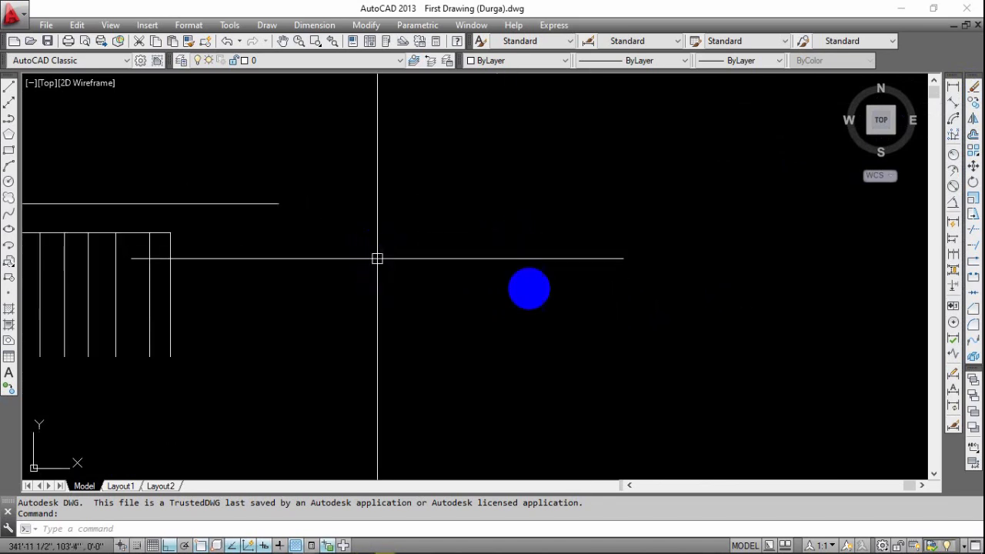
{"action": "left_click", "coordinate": [973, 153]}
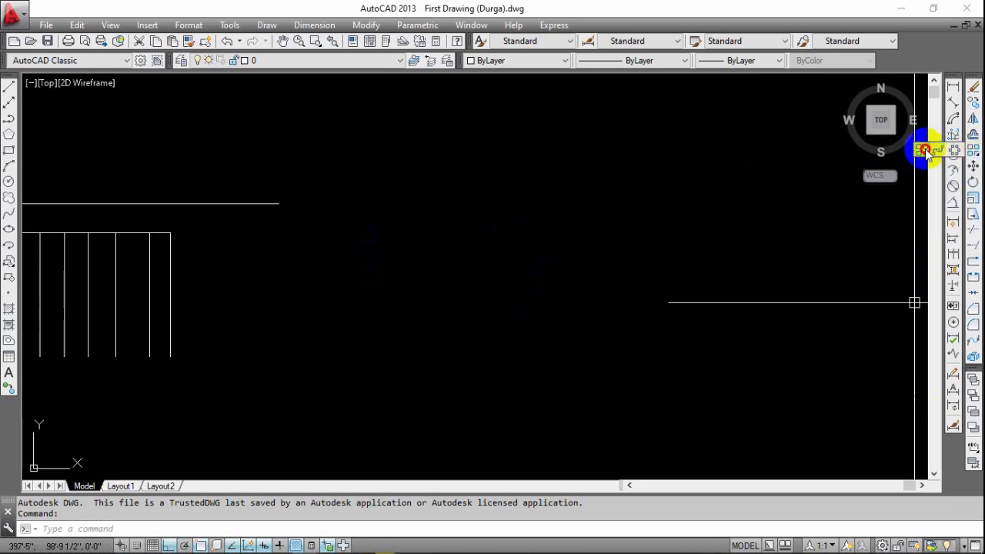
{"action": "left_click", "coordinate": [972, 154]}
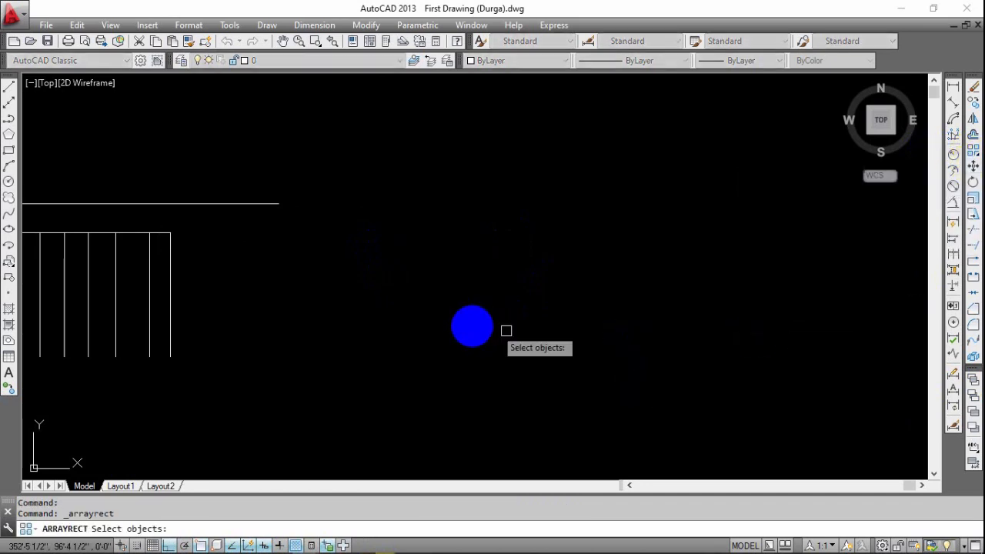
{"action": "key", "text": "Escape"}
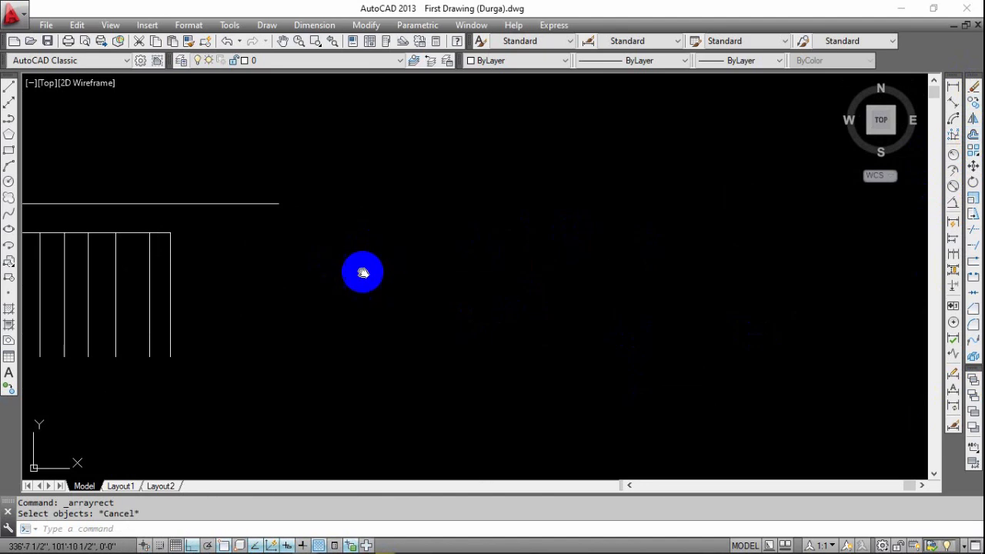
{"action": "scroll", "coordinate": [362, 270], "scroll_direction": "down", "scroll_amount": 3}
{"action": "middle_click_drag", "start_coordinate": [372, 254], "coordinate": [413, 234]}
{"action": "scroll", "coordinate": [378, 249], "scroll_direction": "up", "scroll_amount": 2}
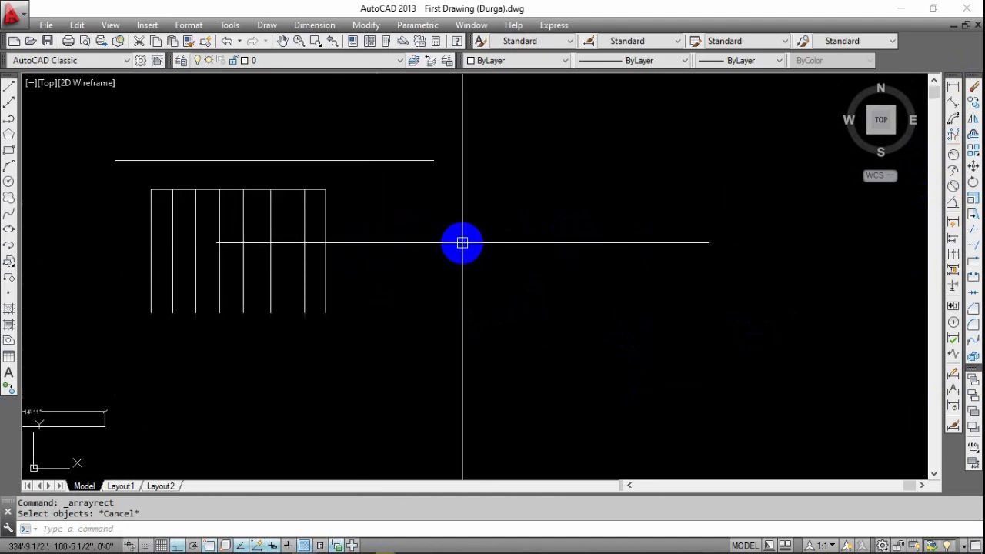
{"action": "middle_click_drag", "start_coordinate": [490, 271], "coordinate": [451, 285]}
{"action": "key", "text": "Escape"}
{"action": "key", "text": "Escape"}
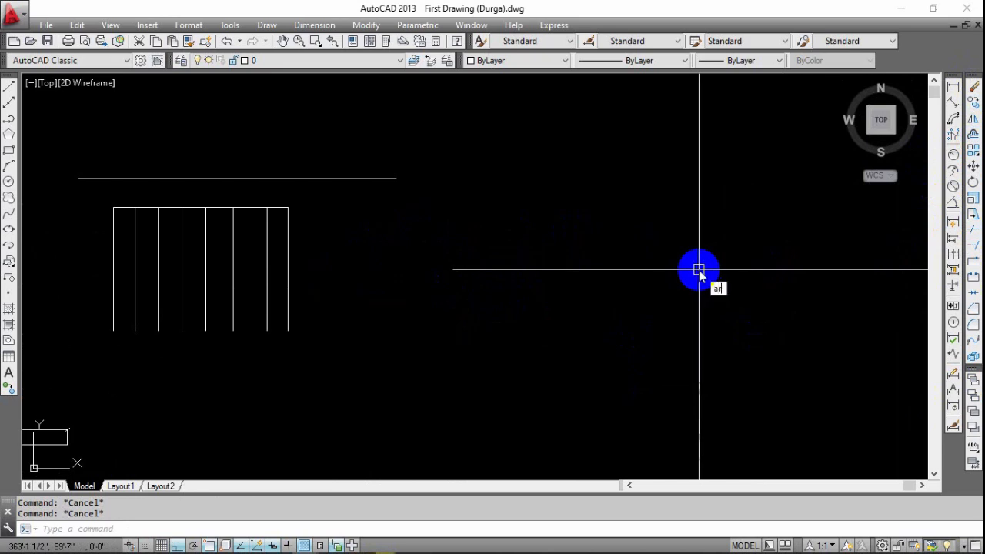
{"action": "key", "text": "Return"}
{"action": "key", "text": "Escape"}
{"action": "key", "text": "Escape"}
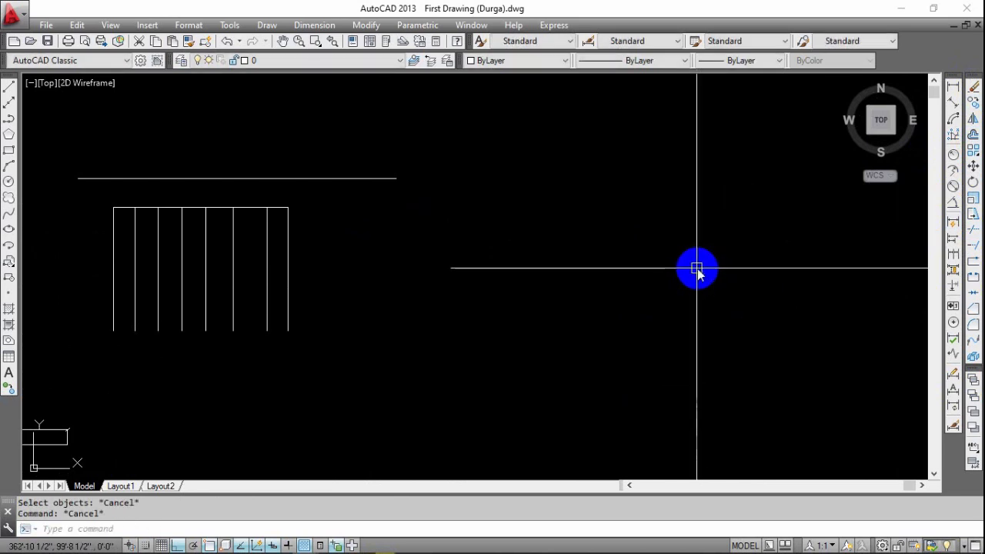
{"action": "key", "text": "Return"}
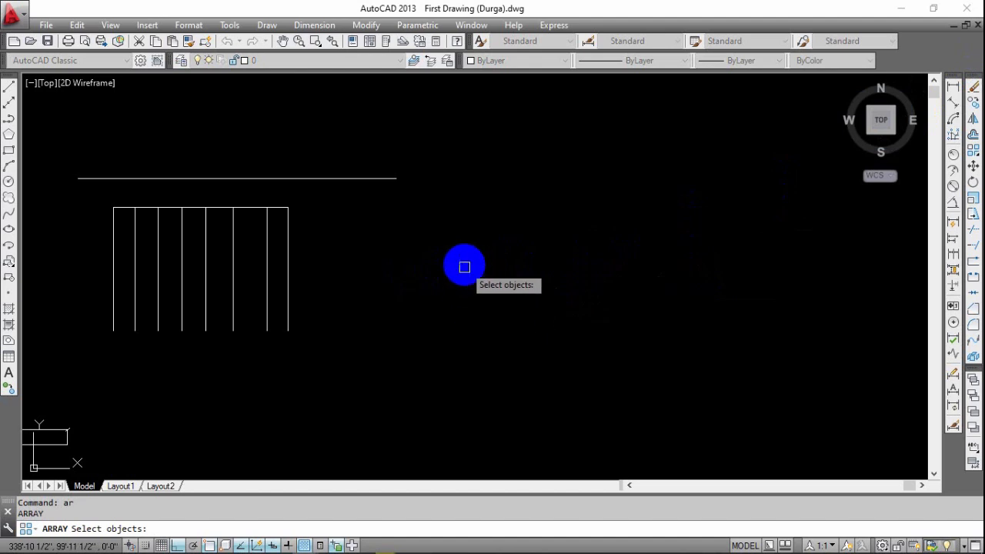
{"action": "scroll", "coordinate": [466, 265], "scroll_direction": "down", "scroll_amount": 5}
{"action": "middle_click_drag", "start_coordinate": [479, 263], "coordinate": [655, 276]}
{"action": "key", "text": "Escape"}
{"action": "mouse_move", "coordinate": [390, 285]}
{"action": "middle_mouse_down"}
{"action": "mouse_move", "coordinate": [407, 282]}
{"action": "mouse_move", "coordinate": [297, 268]}
{"action": "mouse_move", "coordinate": [385, 257]}
{"action": "middle_mouse_up"}
{"action": "key", "text": "Escape"}
{"action": "key", "text": "Escape"}
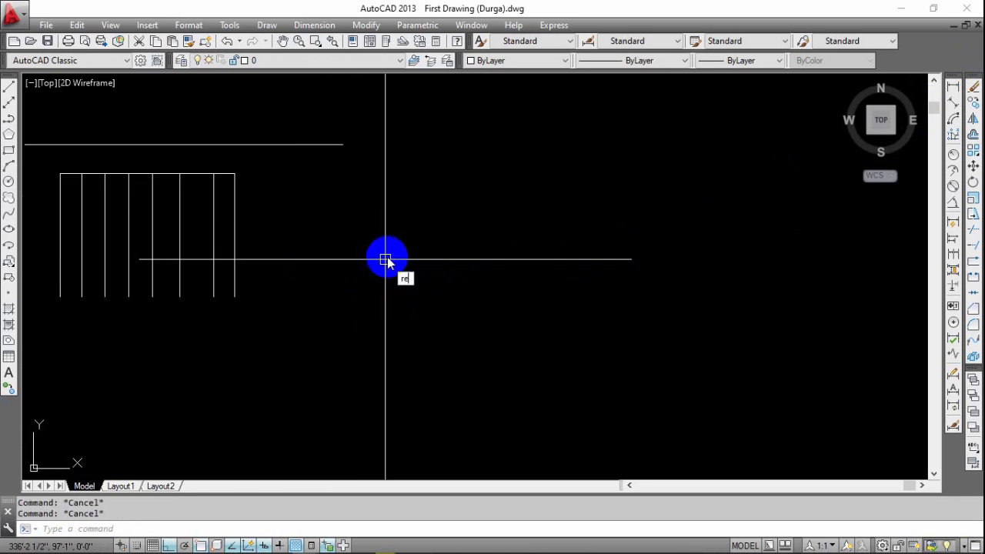
Draw a 10 by 10 inch rectangle in the empty area beside the existing line work.
{"action": "key", "text": "Return"}
{"action": "middle_click_drag", "start_coordinate": [392, 286], "coordinate": [378, 247]}
{"action": "left_click", "coordinate": [380, 225]}
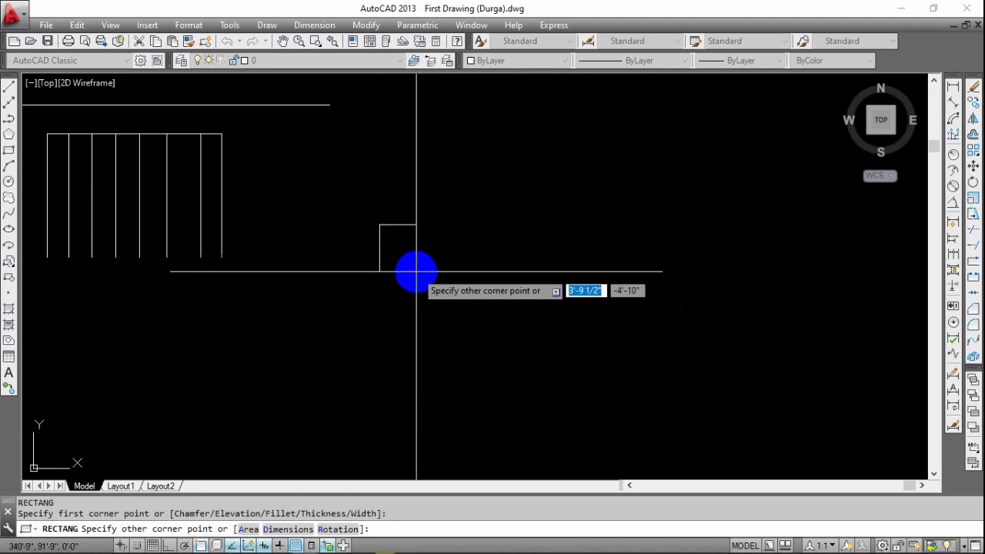
{"action": "type", "text": "10"}
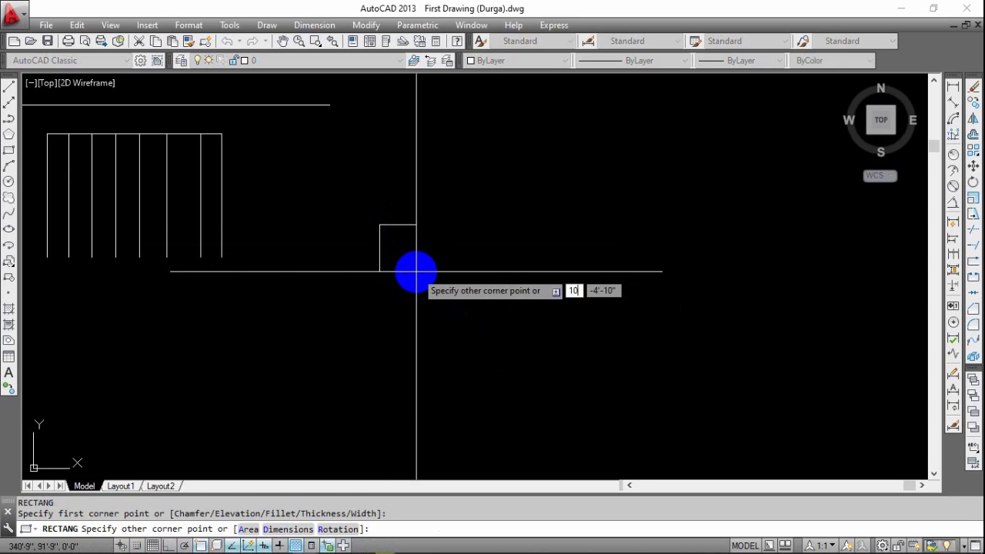
{"action": "key", "text": "Tab"}
{"action": "type", "text": "1"}
{"action": "key", "text": "Return"}
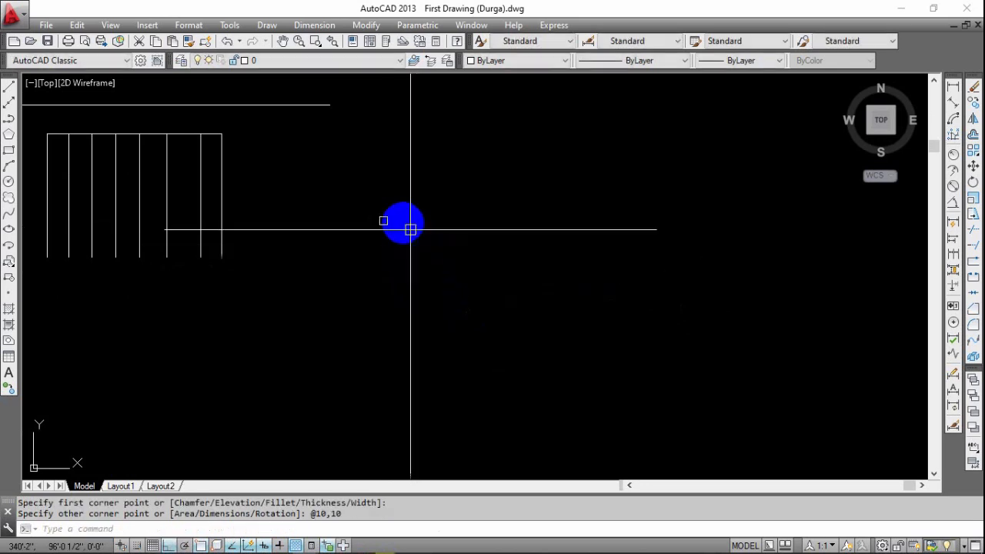
{"action": "scroll", "coordinate": [388, 220], "scroll_direction": "up", "scroll_amount": 3}
{"action": "scroll", "coordinate": [376, 221], "scroll_direction": "up", "scroll_amount": 2}
{"action": "middle_click_drag", "start_coordinate": [329, 273], "coordinate": [398, 321]}
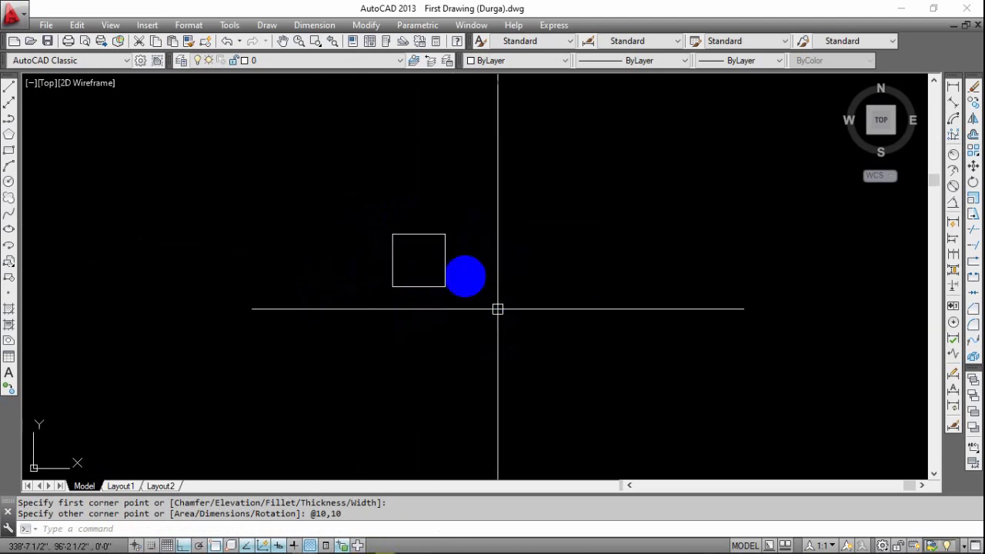
{"action": "middle_click_drag", "start_coordinate": [488, 267], "coordinate": [364, 308]}
{"action": "scroll", "coordinate": [470, 265], "scroll_direction": "down", "scroll_amount": 3}
{"action": "scroll", "coordinate": [420, 272], "scroll_direction": "up", "scroll_amount": 2}
{"action": "scroll", "coordinate": [373, 241], "scroll_direction": "down", "scroll_amount": 2}
{"action": "middle_click_drag", "start_coordinate": [389, 231], "coordinate": [374, 267]}
{"action": "left_click", "coordinate": [376, 270]}
{"action": "left_click", "coordinate": [282, 354]}
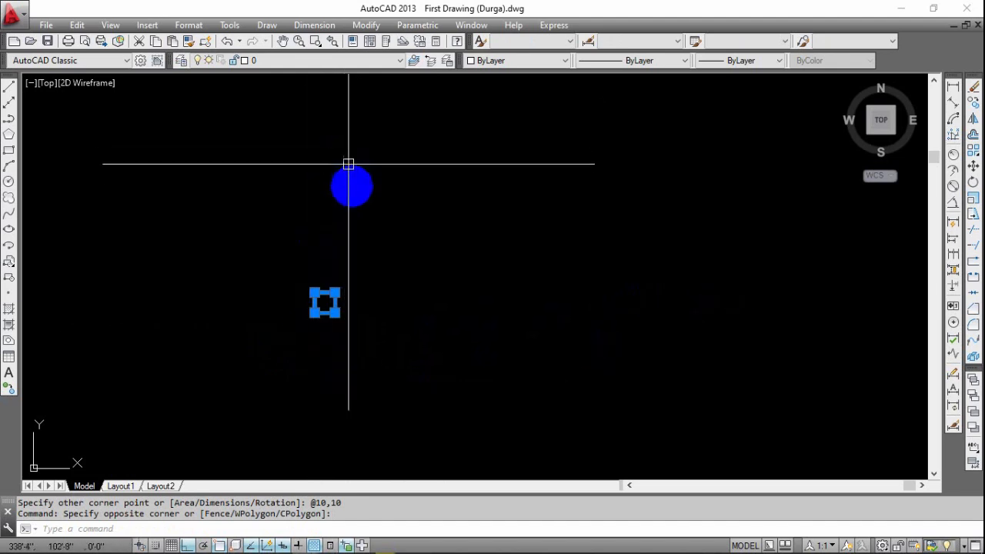
{"action": "scroll", "coordinate": [427, 326], "scroll_direction": "up", "scroll_amount": 2}
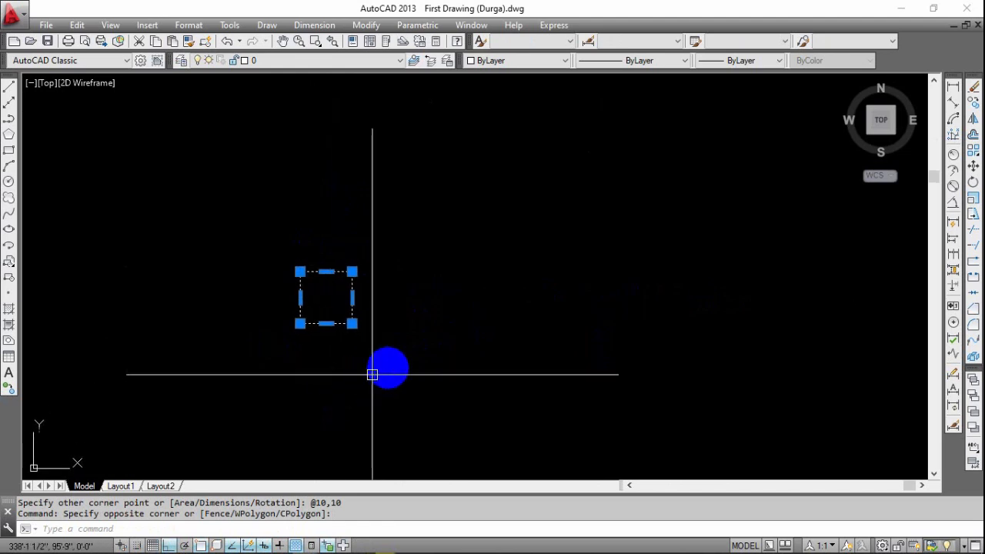
{"action": "key", "text": "Escape"}
{"action": "mouse_move", "coordinate": [361, 333]}
{"action": "middle_mouse_down"}
{"action": "mouse_move", "coordinate": [334, 352]}
{"action": "mouse_move", "coordinate": [348, 349]}
{"action": "middle_mouse_up"}
{"action": "left_click", "coordinate": [377, 252]}
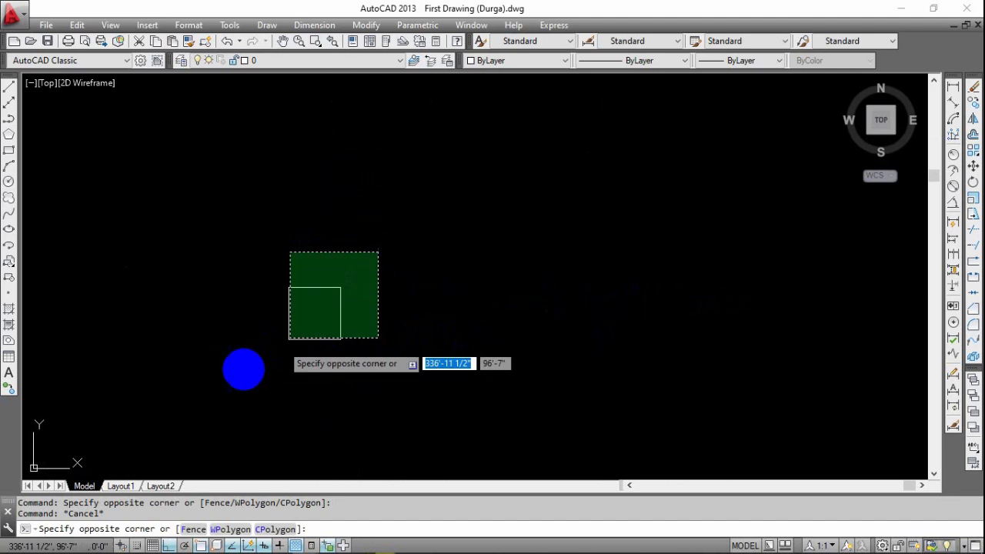
{"action": "left_click", "coordinate": [283, 342]}
{"action": "key", "text": "Escape"}
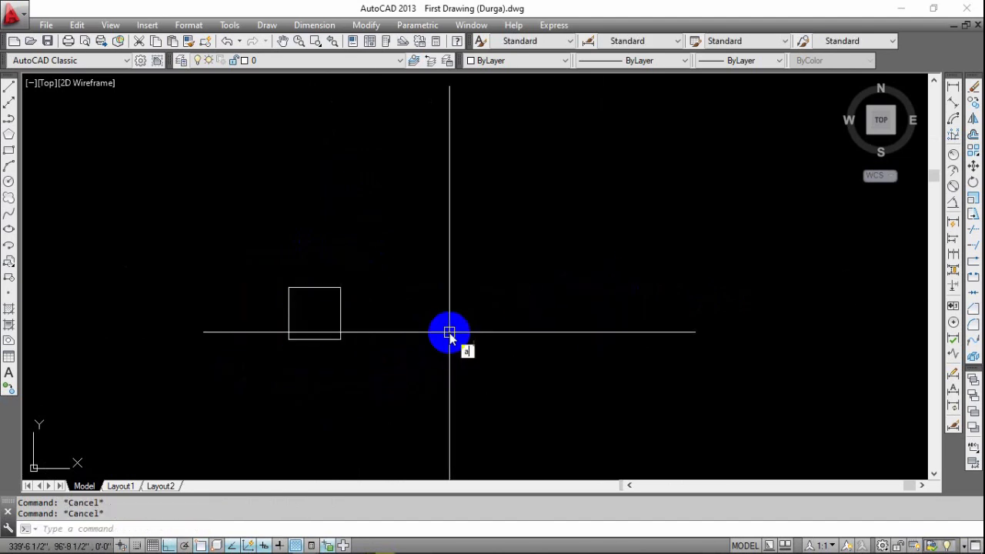
{"action": "key", "text": "Return"}
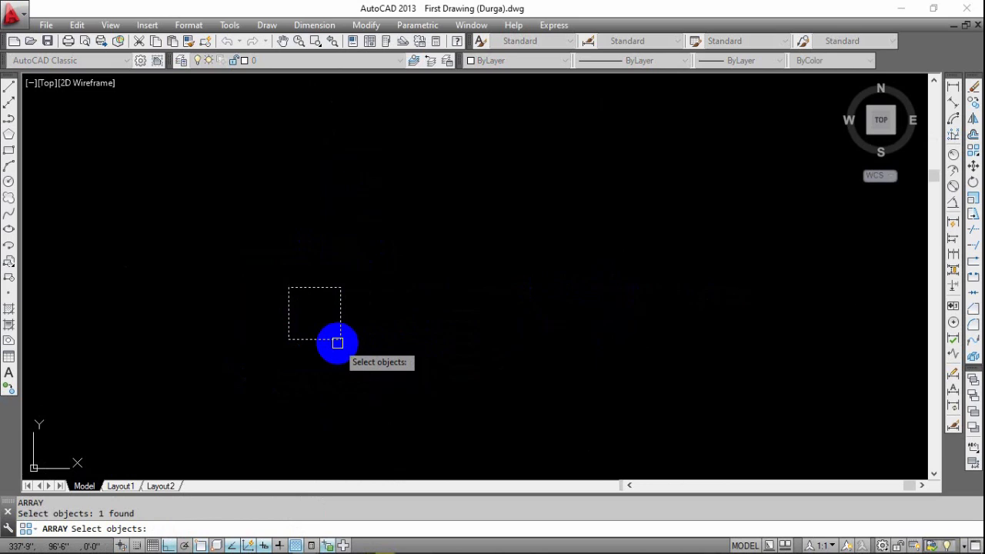
{"action": "key", "text": "Return"}
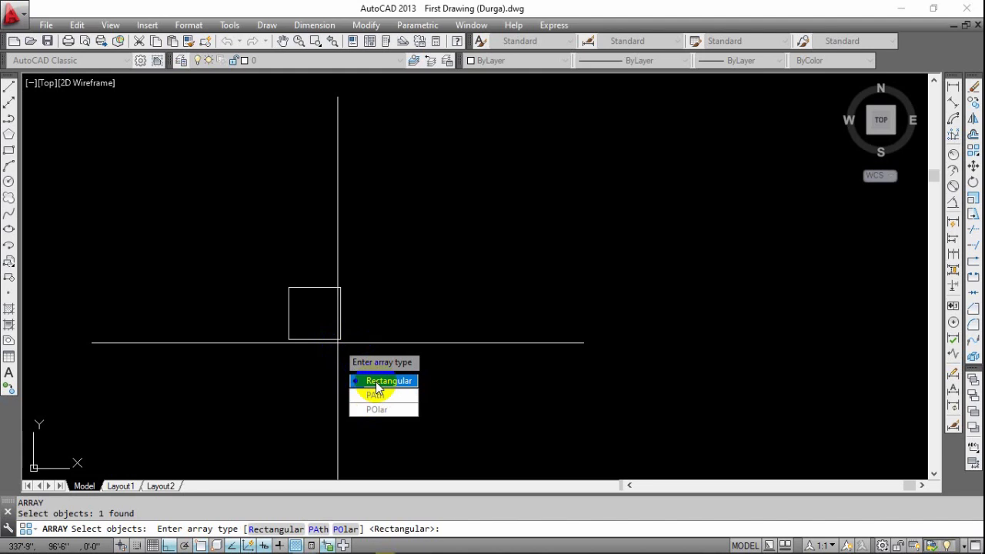
{"action": "key", "text": "Escape"}
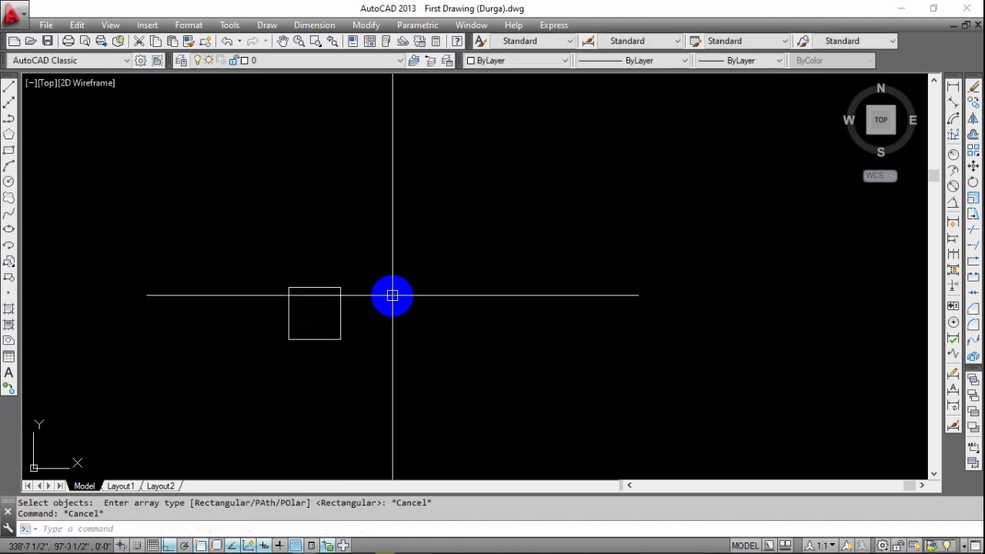
{"action": "scroll", "coordinate": [393, 295], "scroll_direction": "down", "scroll_amount": 4}
{"action": "key", "text": "Escape"}
Create a rectangular array of the square with the default four columns and three rows.
{"action": "middle_click_drag", "start_coordinate": [389, 290], "coordinate": [367, 389]}
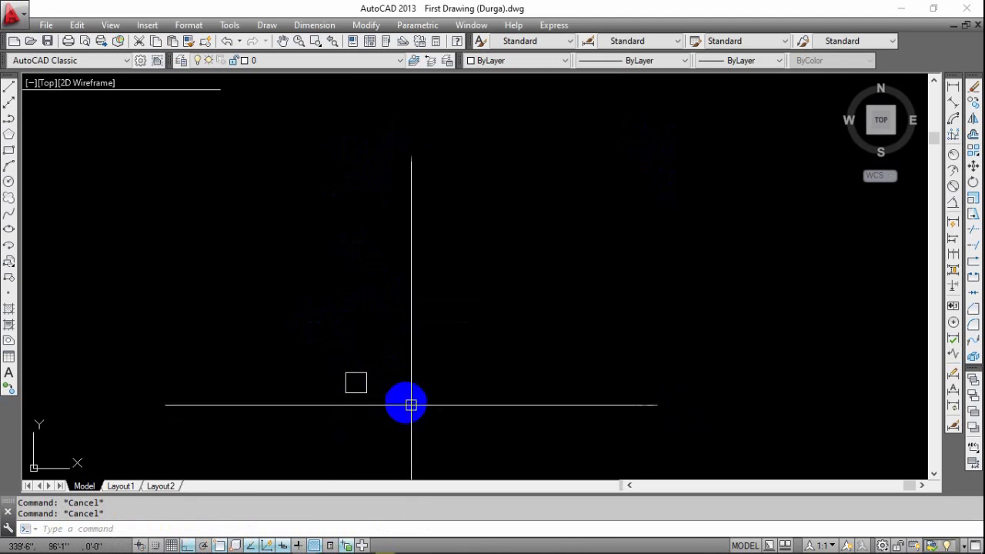
{"action": "middle_click_drag", "start_coordinate": [405, 402], "coordinate": [425, 384]}
{"action": "middle_click_drag", "start_coordinate": [521, 281], "coordinate": [512, 303]}
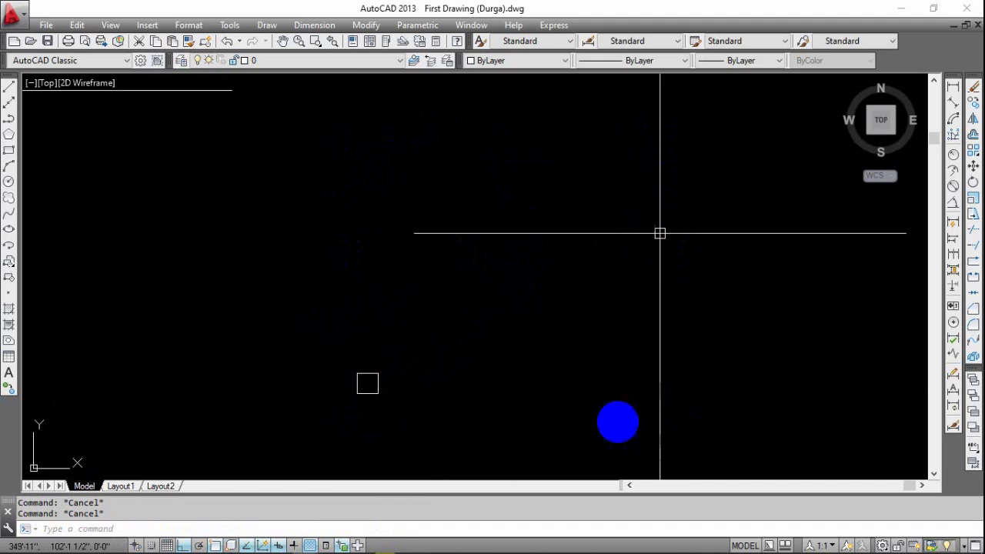
{"action": "middle_click_drag", "start_coordinate": [357, 382], "coordinate": [385, 315]}
{"action": "scroll", "coordinate": [406, 312], "scroll_direction": "up", "scroll_amount": 3}
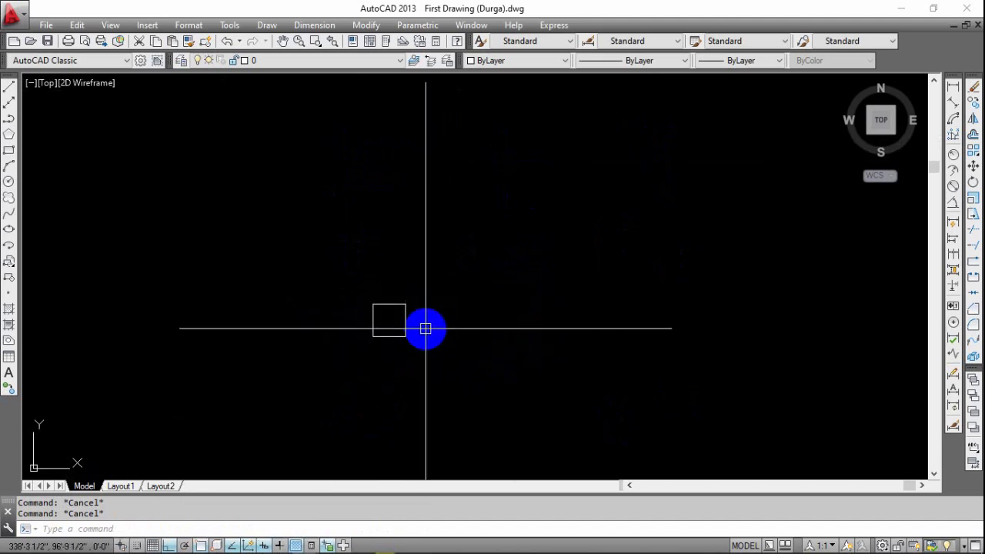
{"action": "key", "text": "Return"}
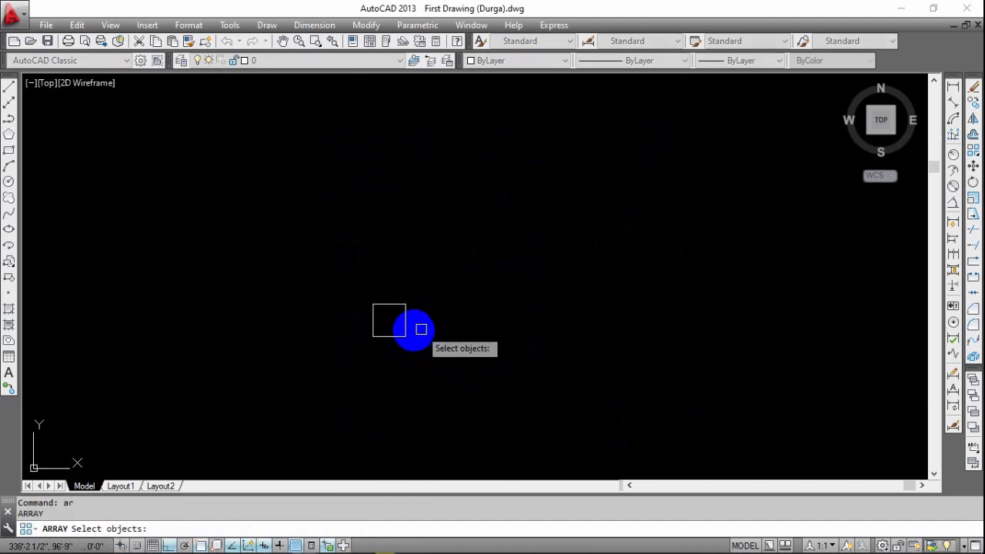
{"action": "left_click", "coordinate": [406, 327]}
{"action": "key", "text": "Return"}
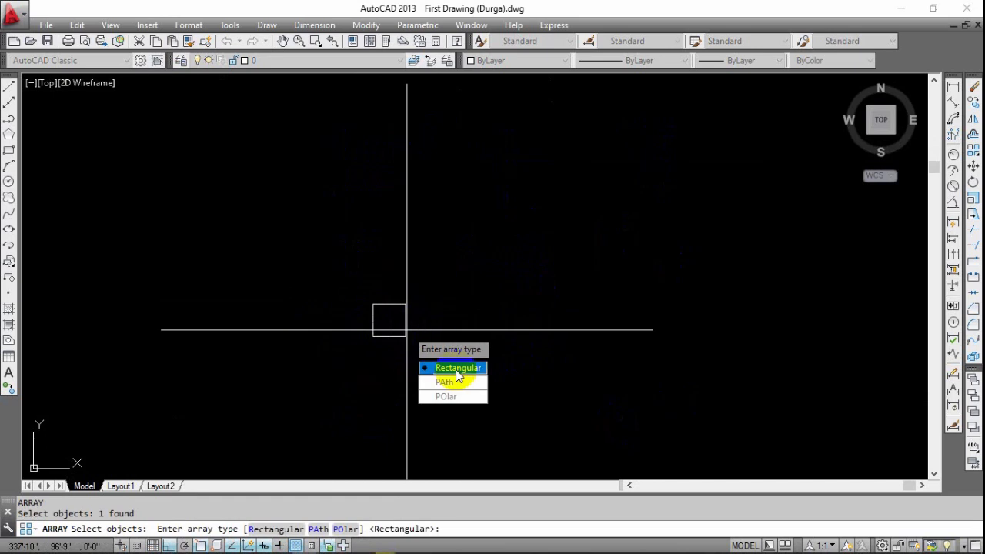
{"action": "left_click", "coordinate": [456, 369]}
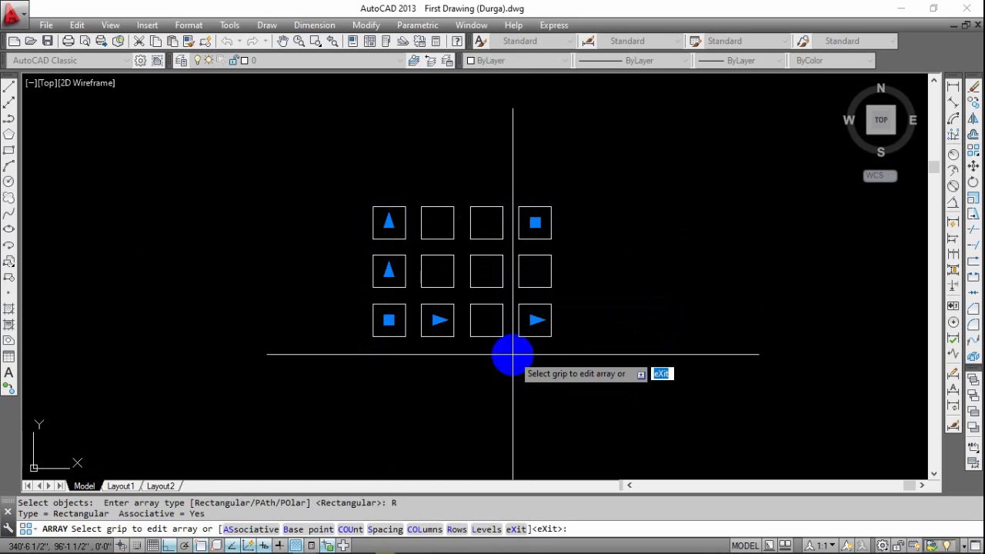
{"action": "key", "text": "Return"}
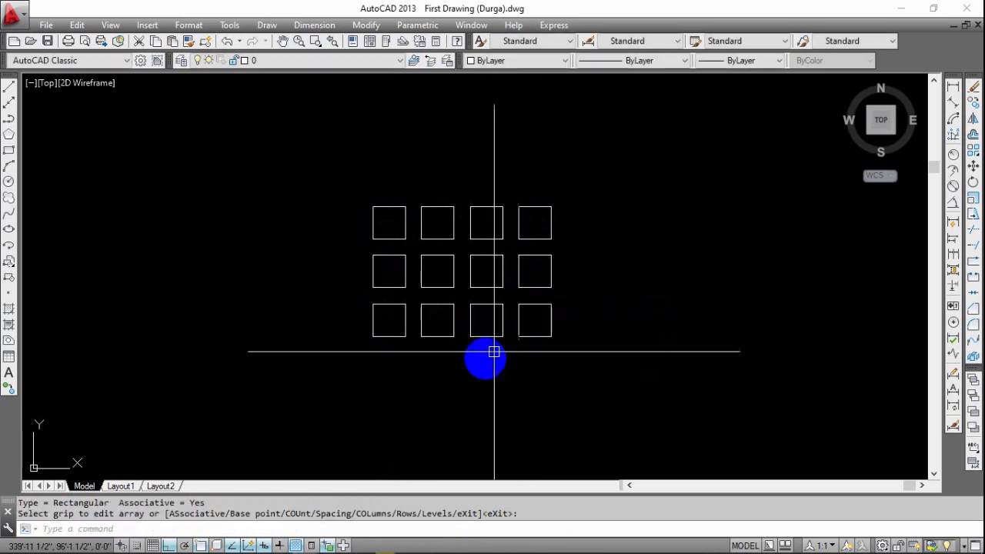
{"action": "key", "text": "Escape"}
{"action": "key", "text": "Escape"}
Dimension the horizontal distance between the left edges of the first two squares in the array's bottom row.
{"action": "middle_click_drag", "start_coordinate": [435, 374], "coordinate": [490, 361]}
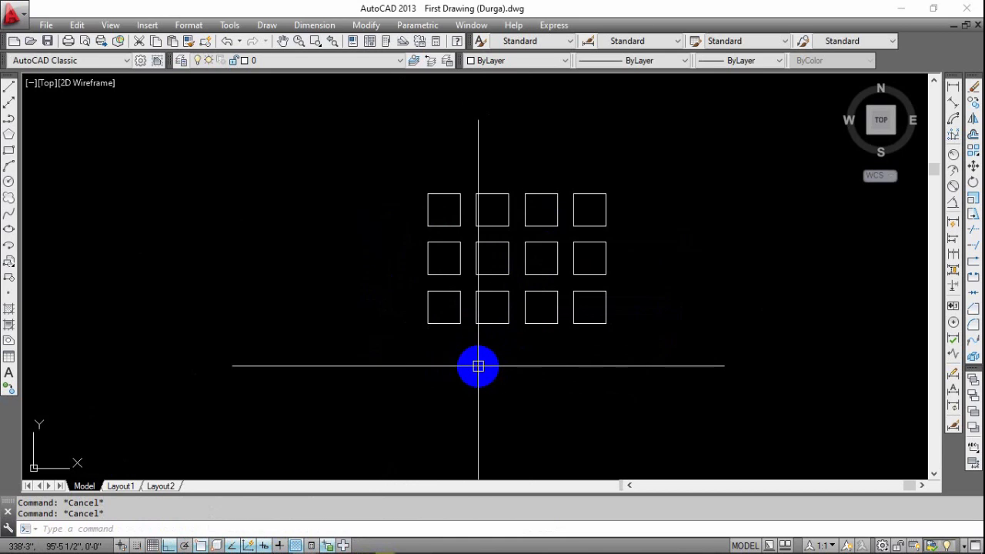
{"action": "type", "text": "ar"}
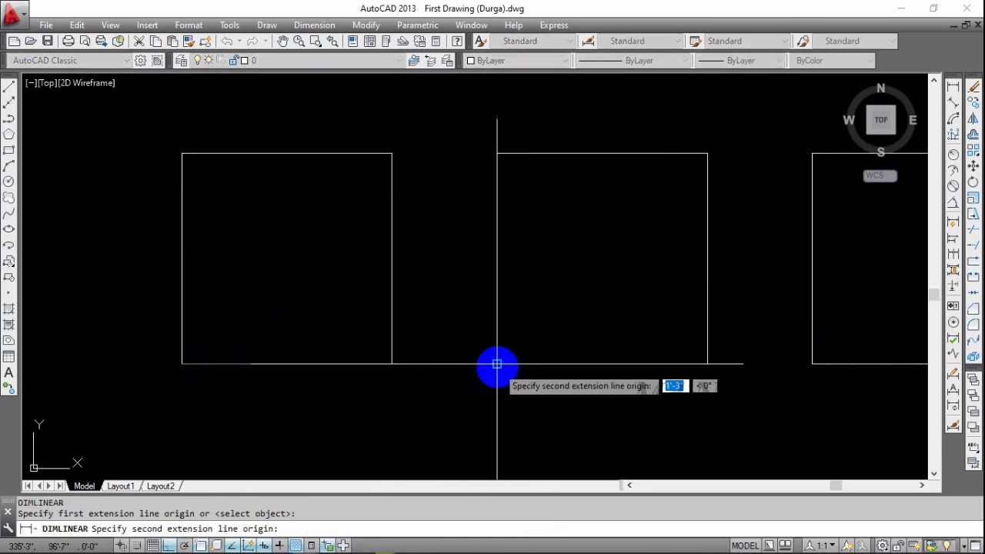
{"action": "left_click", "coordinate": [497, 364]}
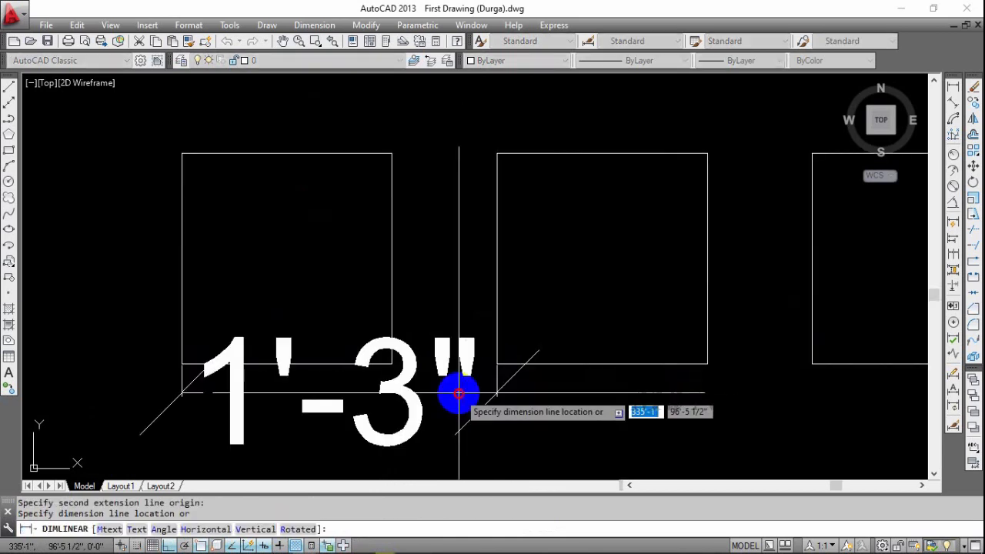
{"action": "left_click", "coordinate": [459, 394]}
Erase the linear dimension below the bottom row of squares.
{"action": "middle_click_drag", "start_coordinate": [634, 380], "coordinate": [451, 378]}
{"action": "left_click", "coordinate": [282, 394]}
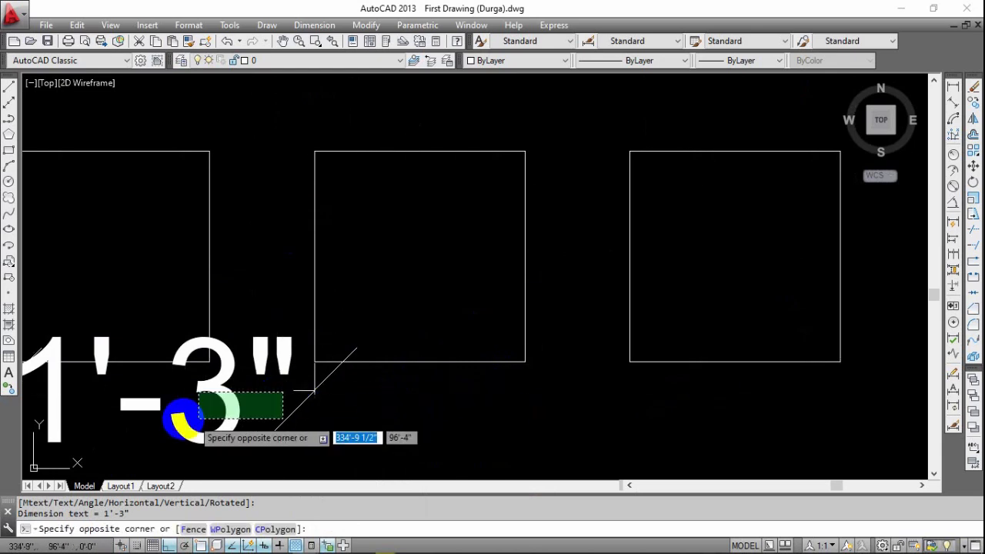
{"action": "left_click", "coordinate": [198, 420]}
{"action": "type", "text": "e"}
{"action": "key", "text": "Return"}
{"action": "scroll", "coordinate": [390, 411], "scroll_direction": "down", "scroll_amount": 2}
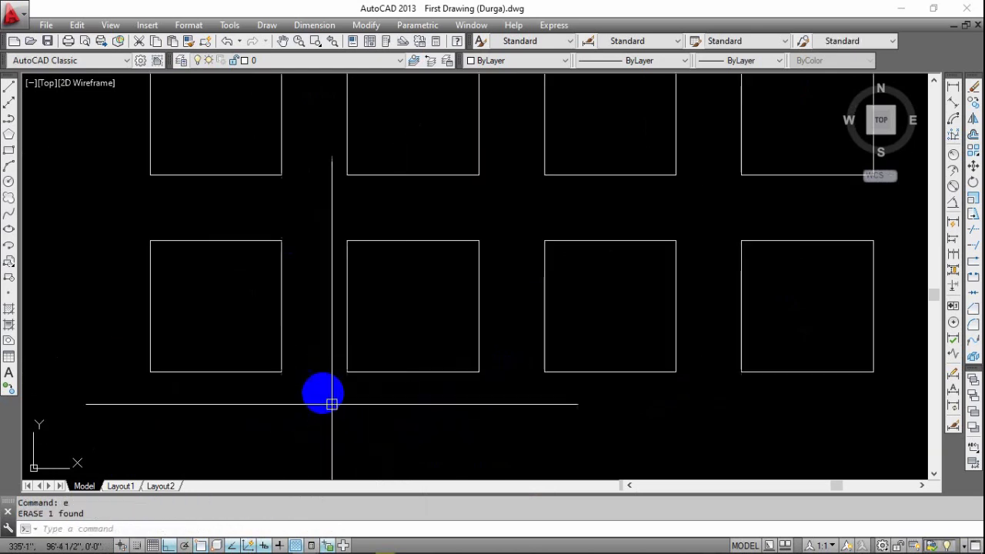
Set the row count of the existing rectangular array of squares to 5.
{"action": "middle_click_drag", "start_coordinate": [331, 404], "coordinate": [390, 395]}
{"action": "left_click", "coordinate": [352, 345]}
{"action": "left_click", "coordinate": [337, 336]}
{"action": "scroll", "coordinate": [416, 378], "scroll_direction": "down", "scroll_amount": 3}
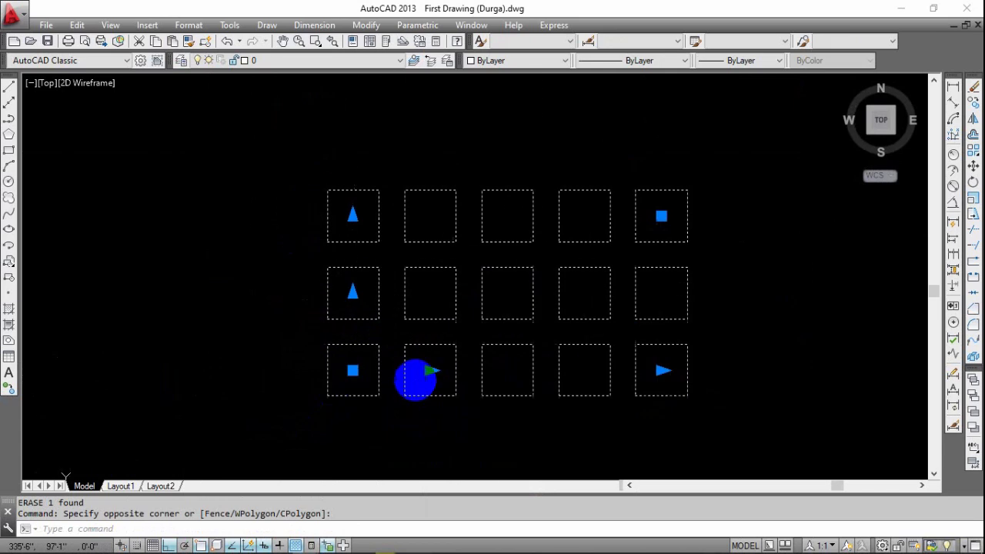
{"action": "left_click", "coordinate": [354, 231]}
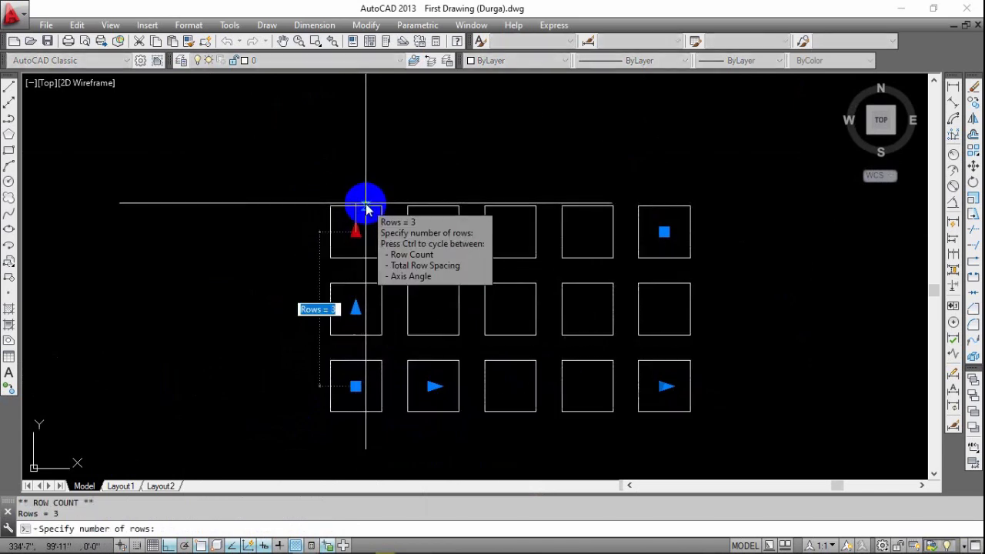
{"action": "type", "text": "5"}
{"action": "key", "text": "Return"}
{"action": "scroll", "coordinate": [562, 293], "scroll_direction": "down", "scroll_amount": 3}
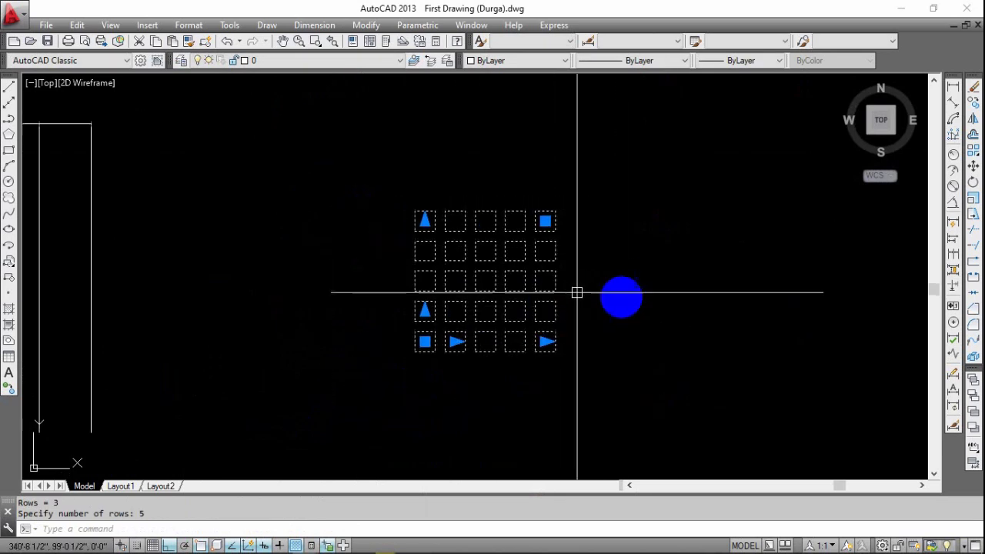
{"action": "key", "text": "Escape"}
{"action": "scroll", "coordinate": [473, 270], "scroll_direction": "up", "scroll_amount": 2}
{"action": "middle_click_drag", "start_coordinate": [593, 332], "coordinate": [535, 312]}
{"action": "middle_click_drag", "start_coordinate": [400, 368], "coordinate": [380, 363]}
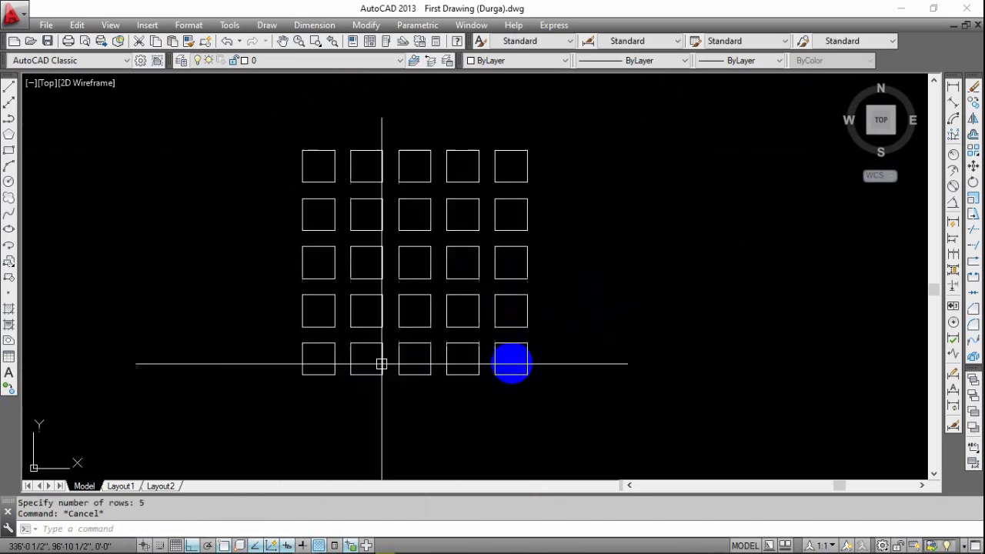
{"action": "key", "text": "Escape"}
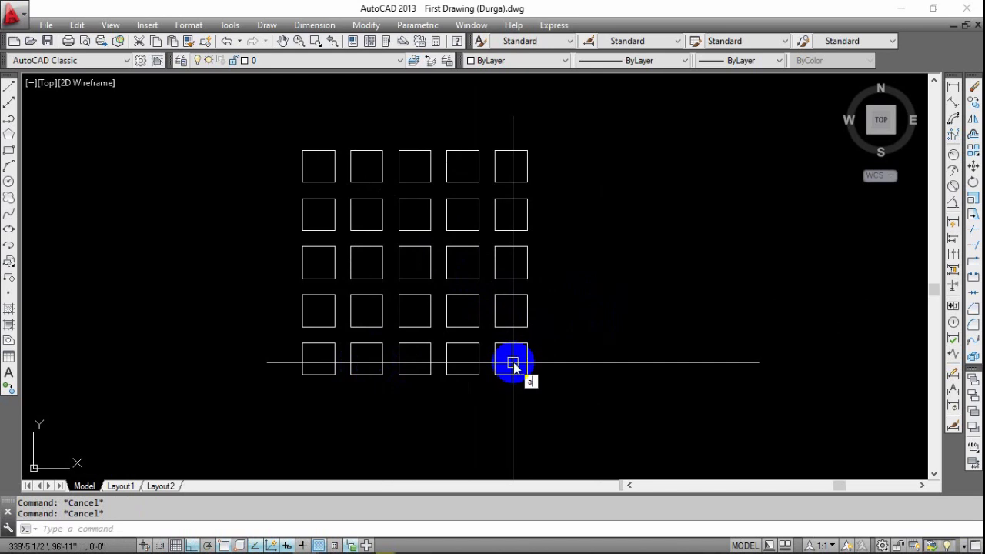
Draw another 10 by 10 inch square in the empty area to the right of the five-row array.
{"action": "key", "text": "Return"}
{"action": "key", "text": "Escape"}
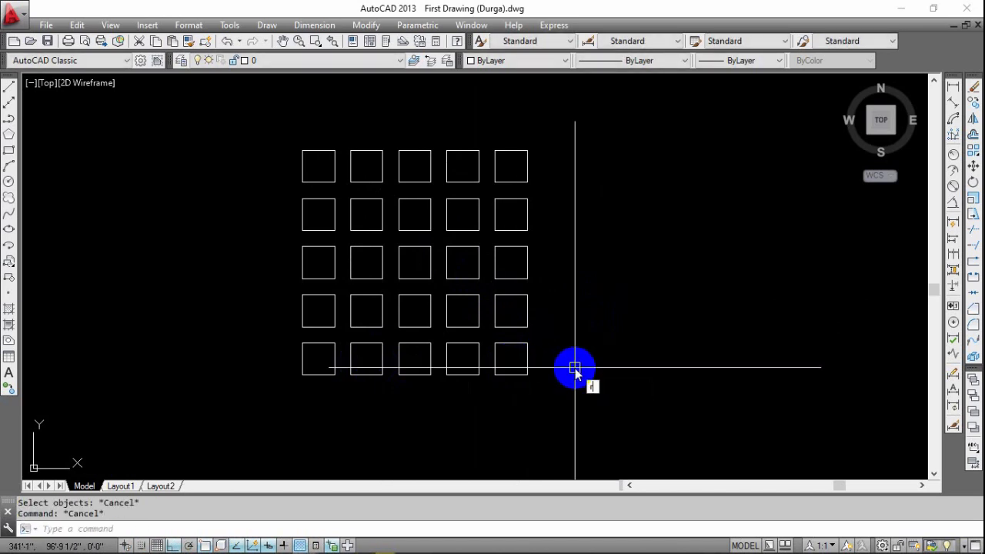
{"action": "type", "text": "re"}
{"action": "key", "text": "Return"}
{"action": "middle_click_drag", "start_coordinate": [531, 380], "coordinate": [400, 366]}
{"action": "left_click", "coordinate": [526, 332]}
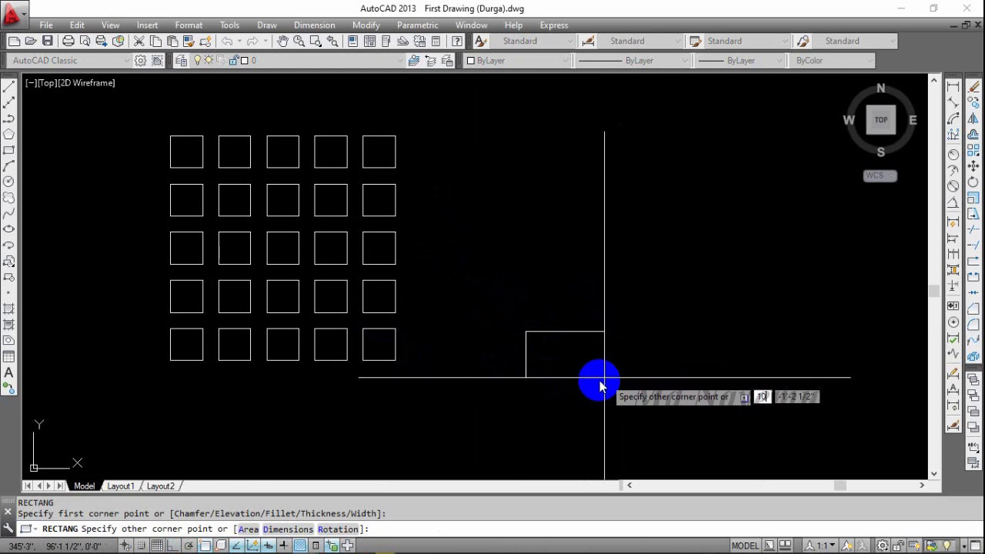
{"action": "type", "text": "10"}
{"action": "key", "text": "Tab"}
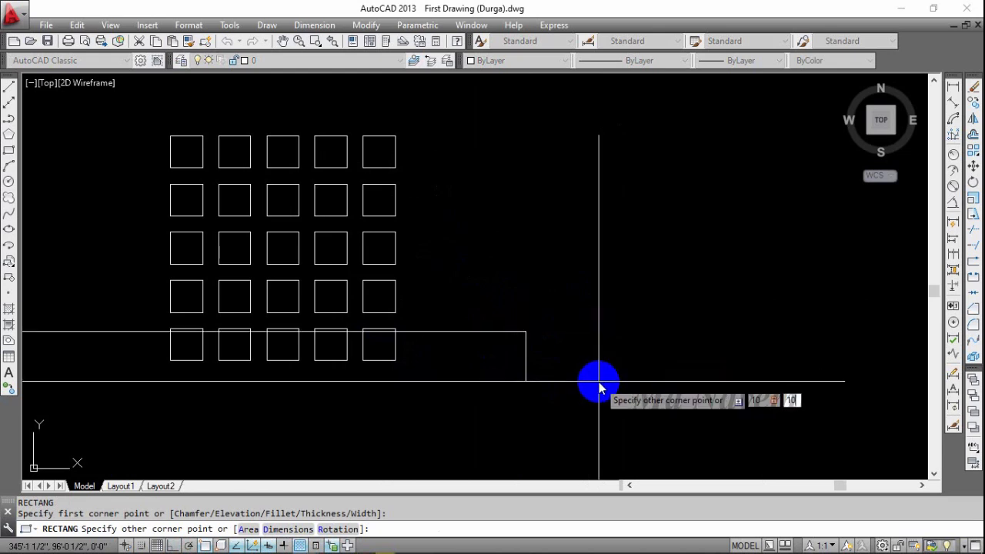
{"action": "key", "text": "Return"}
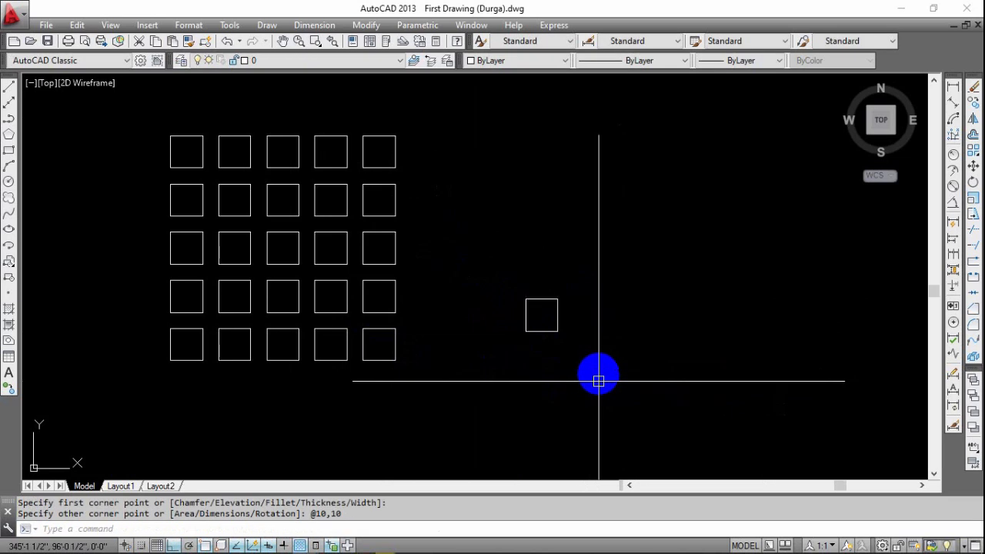
{"action": "scroll", "coordinate": [538, 293], "scroll_direction": "up", "scroll_amount": 3}
{"action": "key", "text": "Escape"}
{"action": "key", "text": "Escape"}
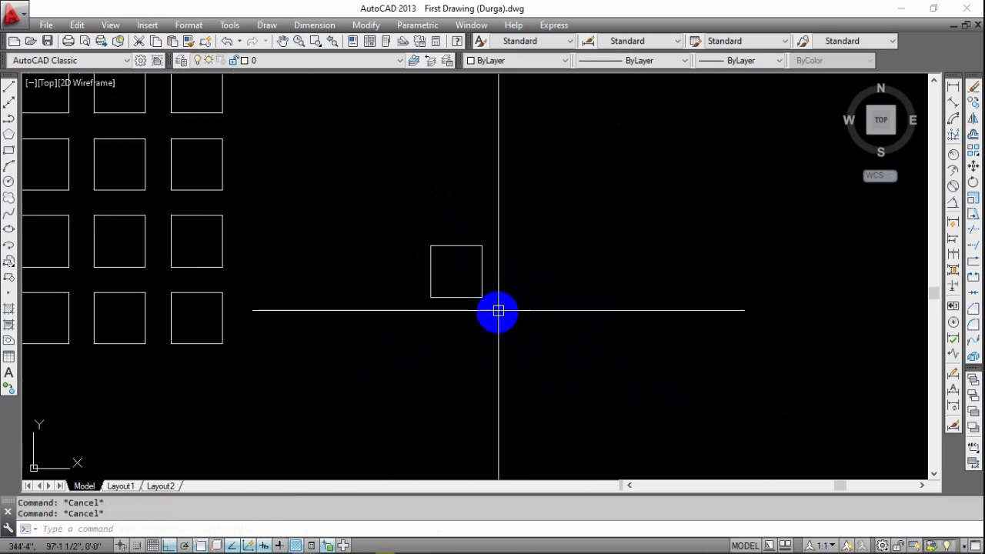
Create a rectangular array of the new square with the default four columns and three rows.
{"action": "type", "text": "ar"}
{"action": "key", "text": "Return"}
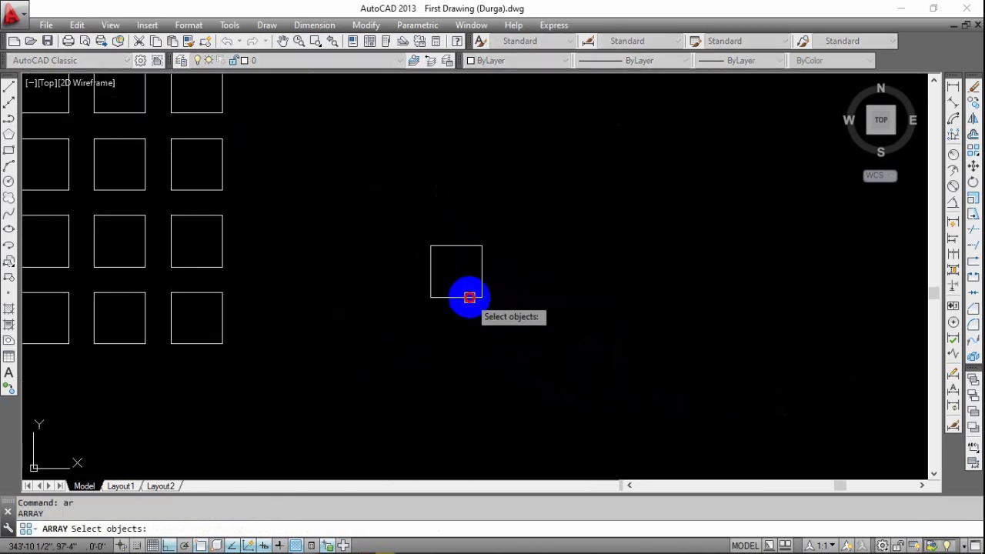
{"action": "key", "text": "Return"}
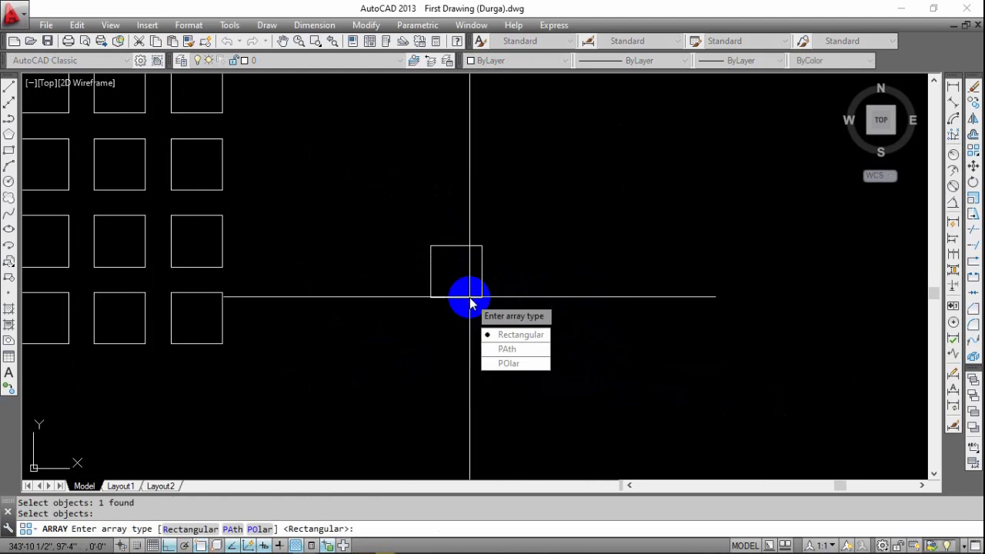
{"action": "left_click", "coordinate": [530, 336]}
{"action": "mouse_move", "coordinate": [457, 274]}
{"action": "middle_mouse_down"}
{"action": "mouse_move", "coordinate": [385, 316]}
{"action": "mouse_move", "coordinate": [403, 329]}
{"action": "middle_mouse_up"}
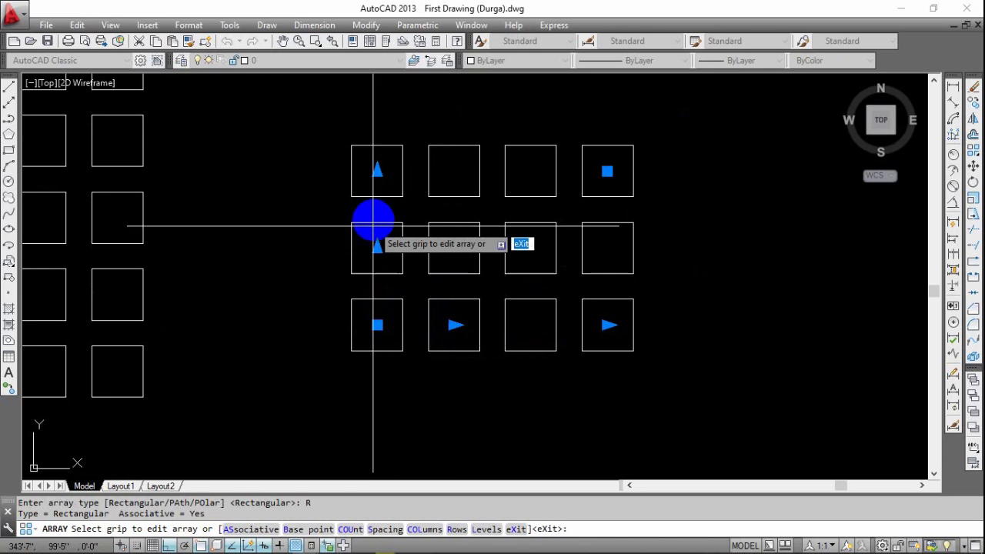
{"action": "middle_click_drag", "start_coordinate": [373, 222], "coordinate": [288, 285]}
{"action": "middle_click_drag", "start_coordinate": [284, 394], "coordinate": [276, 330]}
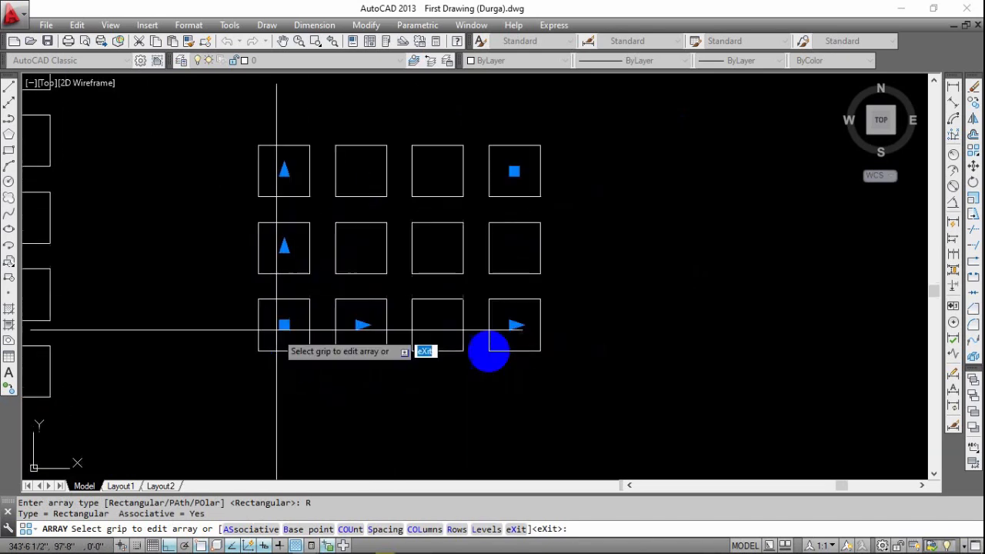
Try to widen the column spacing of the new array with its column spacing grip.
{"action": "left_click", "coordinate": [361, 325]}
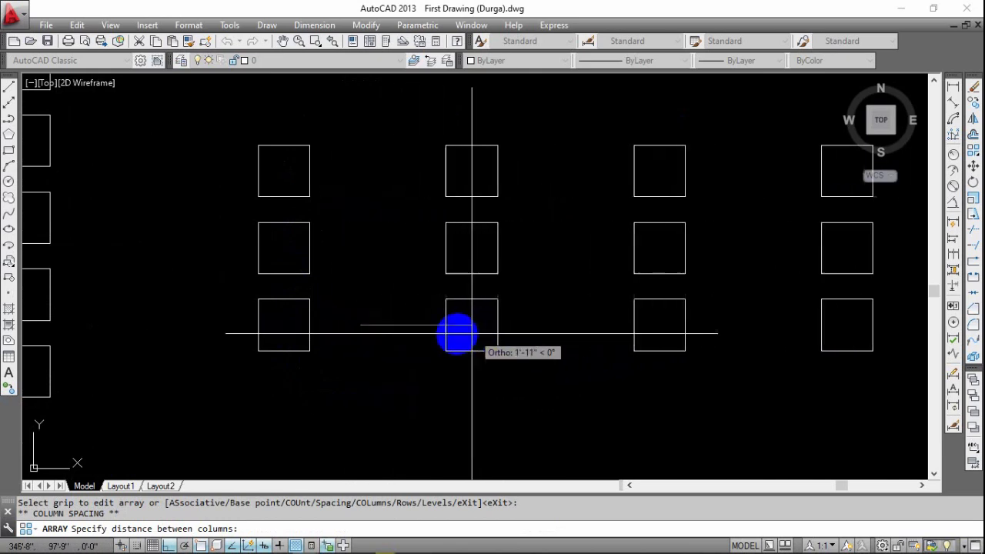
{"action": "key", "text": "Escape"}
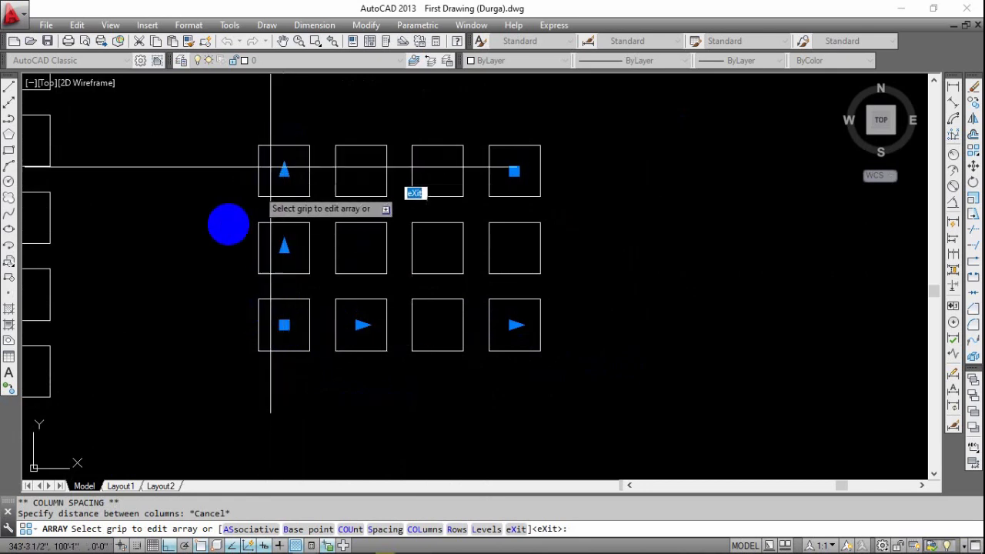
{"action": "middle_click_drag", "start_coordinate": [222, 196], "coordinate": [239, 220]}
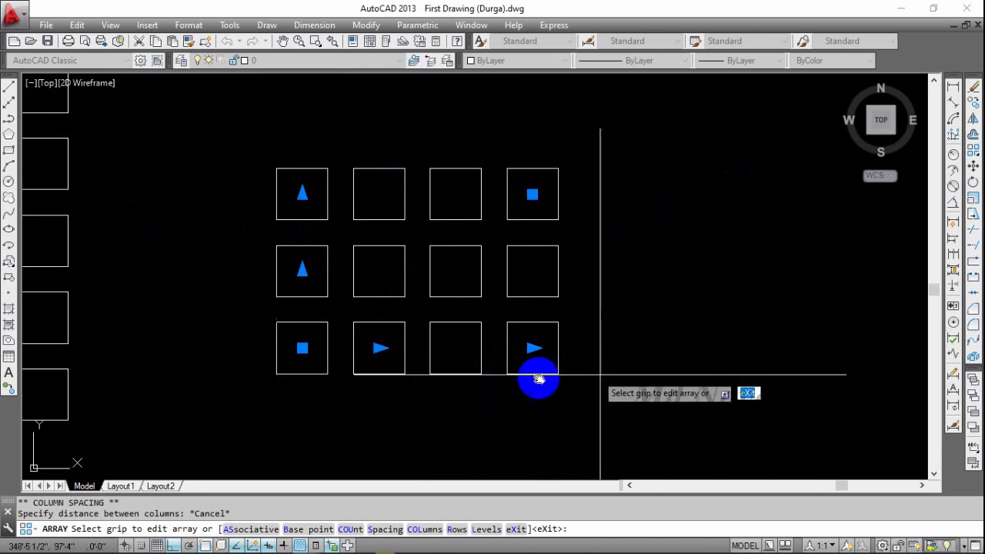
{"action": "middle_click_drag", "start_coordinate": [600, 373], "coordinate": [541, 378]}
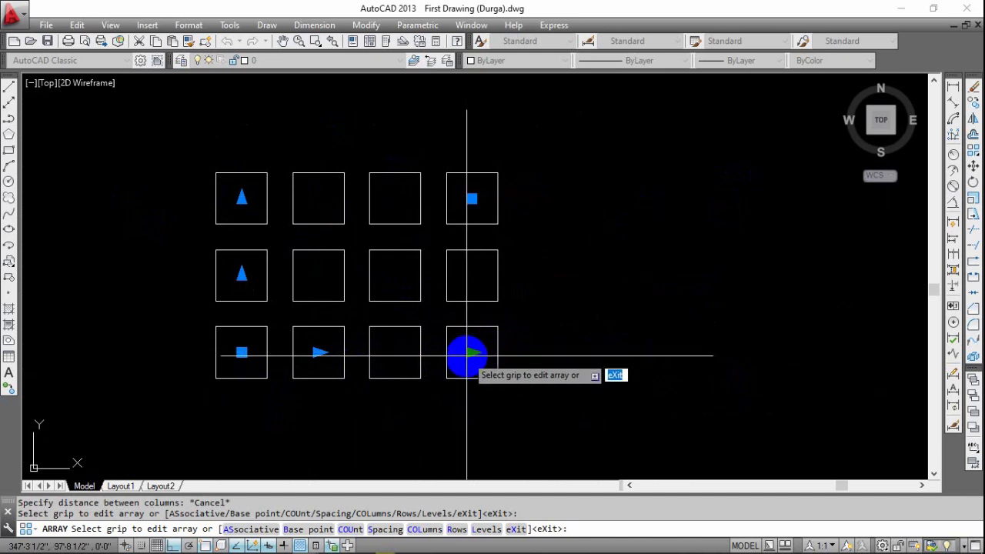
{"action": "left_click", "coordinate": [475, 353]}
{"action": "key", "text": "Escape"}
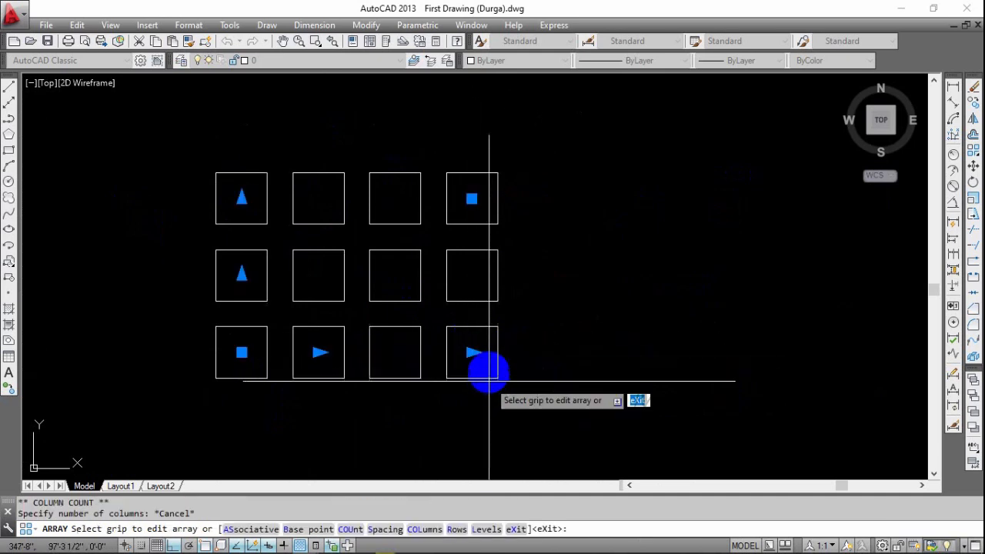
{"action": "key", "text": "Escape"}
{"action": "left_click", "coordinate": [460, 378]}
{"action": "key", "text": "Escape"}
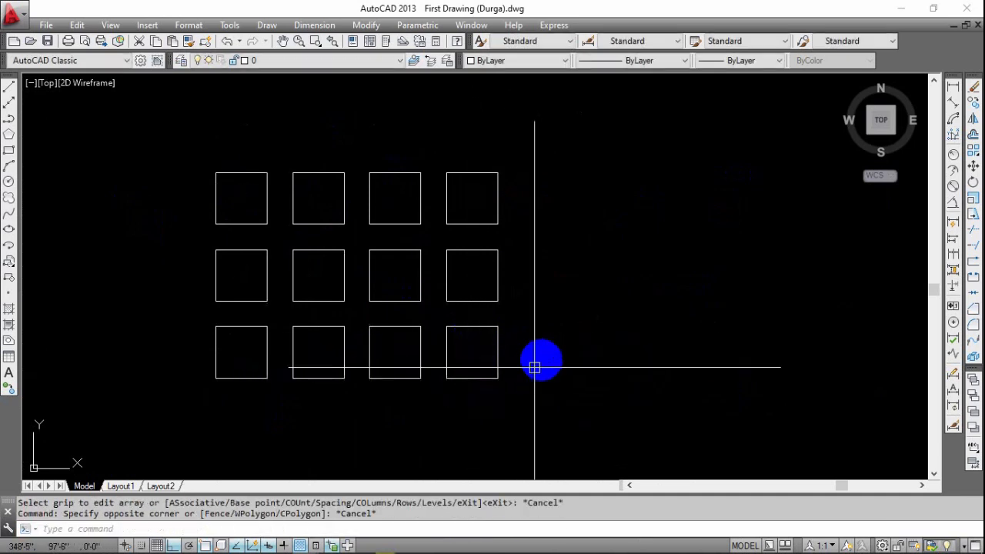
{"action": "left_click", "coordinate": [535, 363]}
{"action": "left_click", "coordinate": [431, 405]}
{"action": "left_click", "coordinate": [471, 353]}
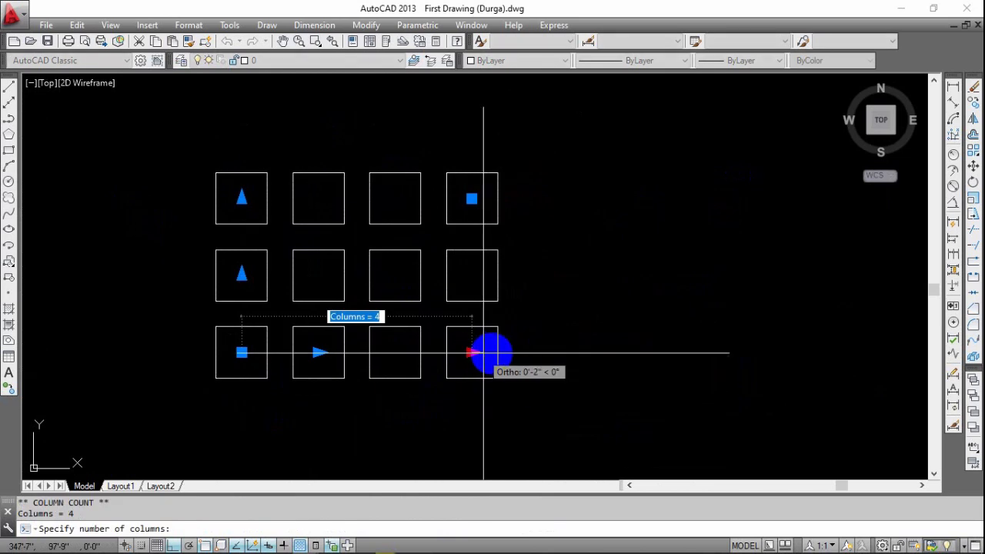
{"action": "key", "text": "Escape"}
{"action": "key", "text": "Escape"}
{"action": "middle_click_drag", "start_coordinate": [533, 295], "coordinate": [533, 301]}
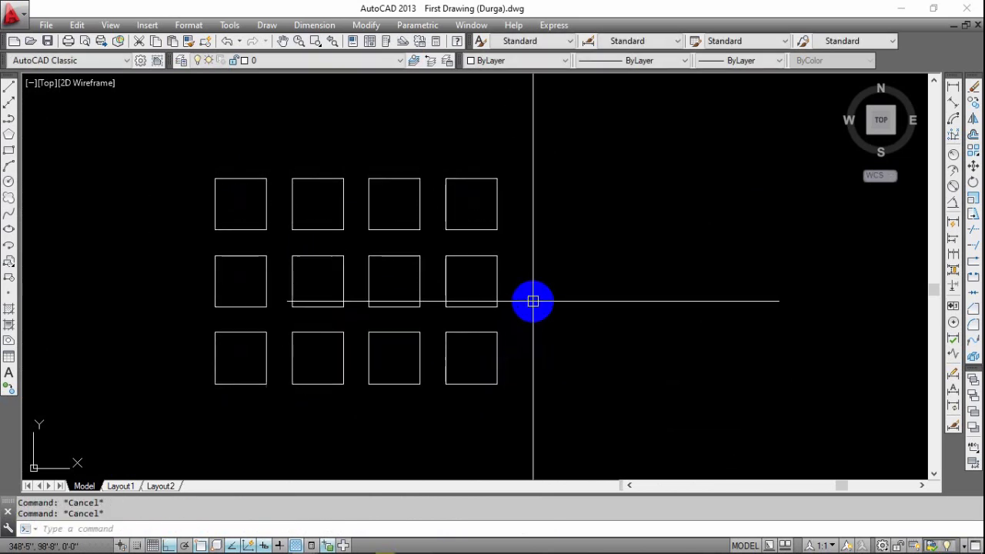
Set the column count of the new three-row array to 10.
{"action": "left_click", "coordinate": [542, 317]}
{"action": "left_click", "coordinate": [376, 409]}
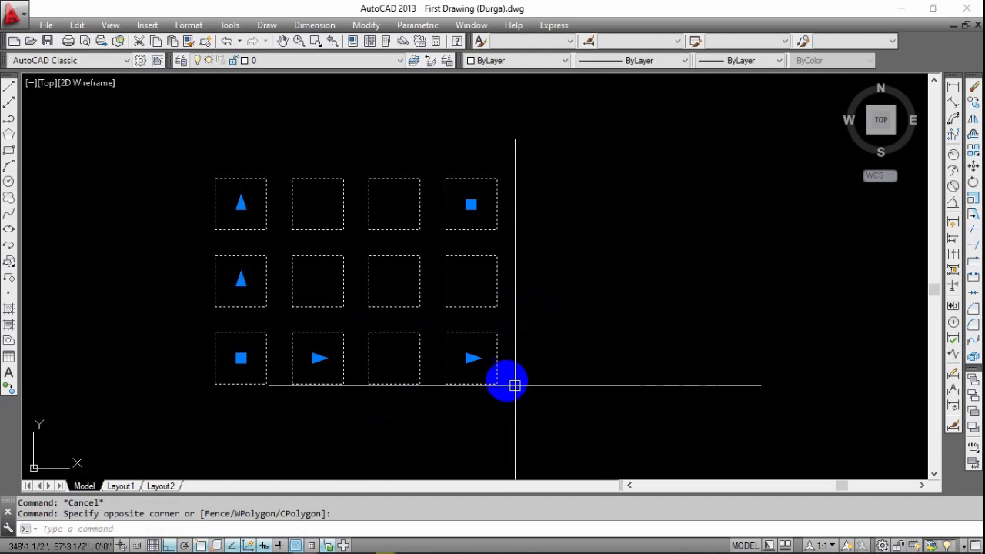
{"action": "mouse_move", "coordinate": [475, 364]}
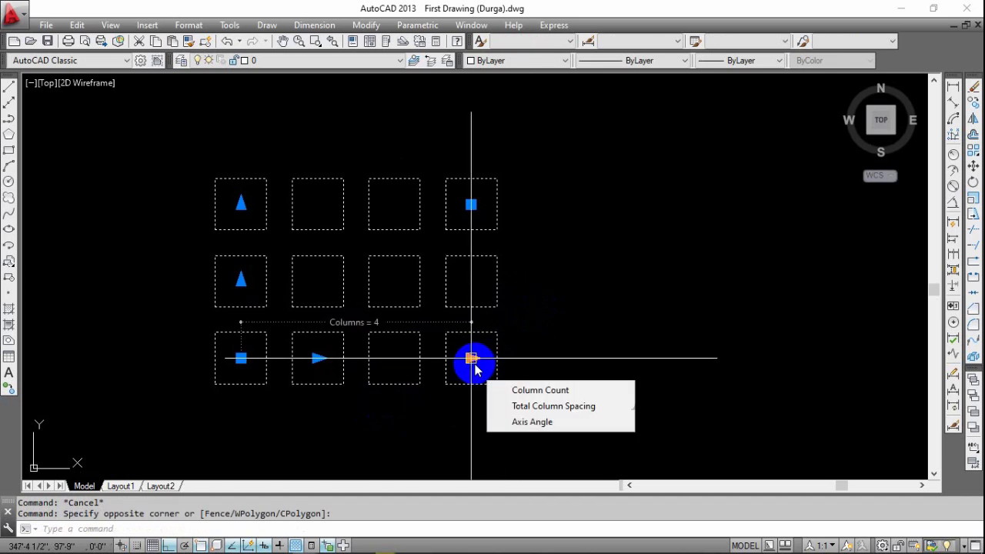
{"action": "left_click", "coordinate": [472, 360]}
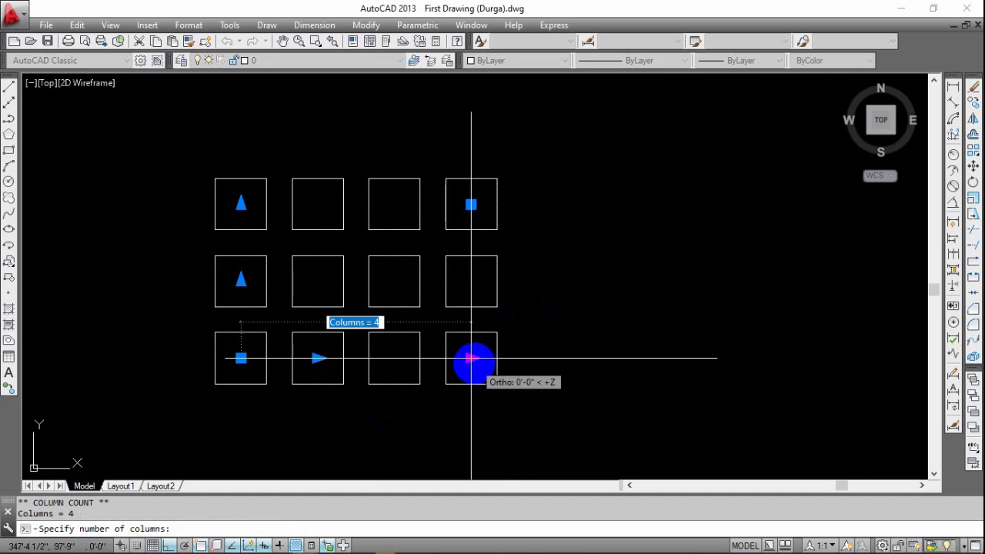
{"action": "left_click", "coordinate": [474, 362]}
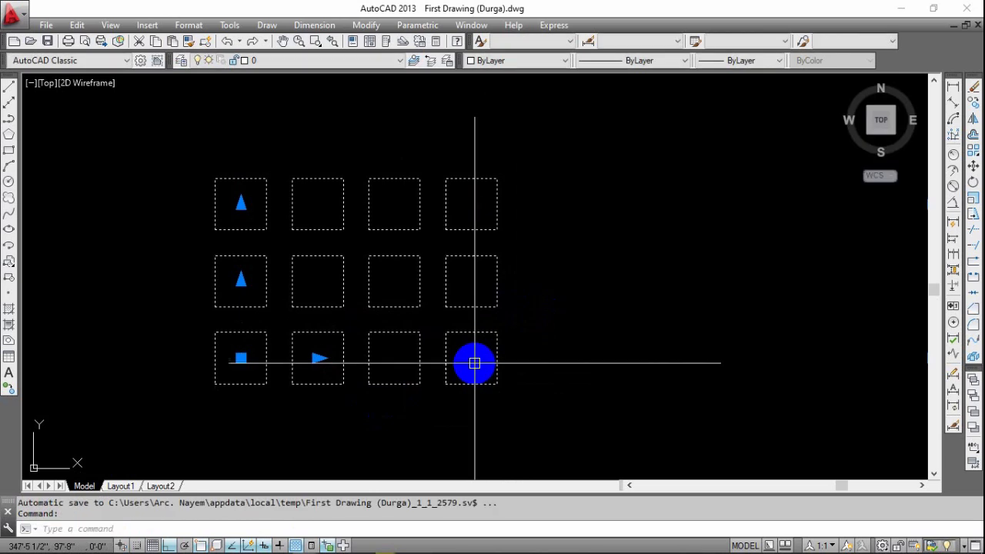
{"action": "scroll", "coordinate": [458, 354], "scroll_direction": "down", "scroll_amount": 6}
{"action": "middle_click_drag", "start_coordinate": [488, 374], "coordinate": [306, 363]}
{"action": "scroll", "coordinate": [367, 358], "scroll_direction": "down", "scroll_amount": 8}
{"action": "mouse_move", "coordinate": [418, 376]}
{"action": "middle_mouse_down"}
{"action": "mouse_move", "coordinate": [398, 378]}
{"action": "mouse_move", "coordinate": [468, 373]}
{"action": "middle_mouse_up"}
{"action": "scroll", "coordinate": [357, 356], "scroll_direction": "up", "scroll_amount": 7}
{"action": "middle_click_drag", "start_coordinate": [612, 362], "coordinate": [378, 324]}
{"action": "scroll", "coordinate": [377, 323], "scroll_direction": "up", "scroll_amount": 4}
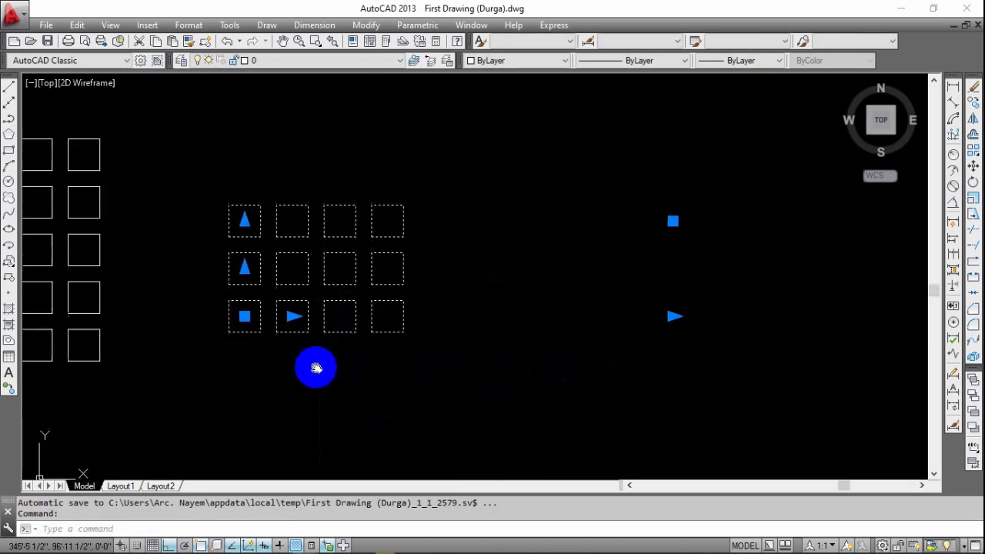
{"action": "middle_click_drag", "start_coordinate": [345, 356], "coordinate": [330, 367]}
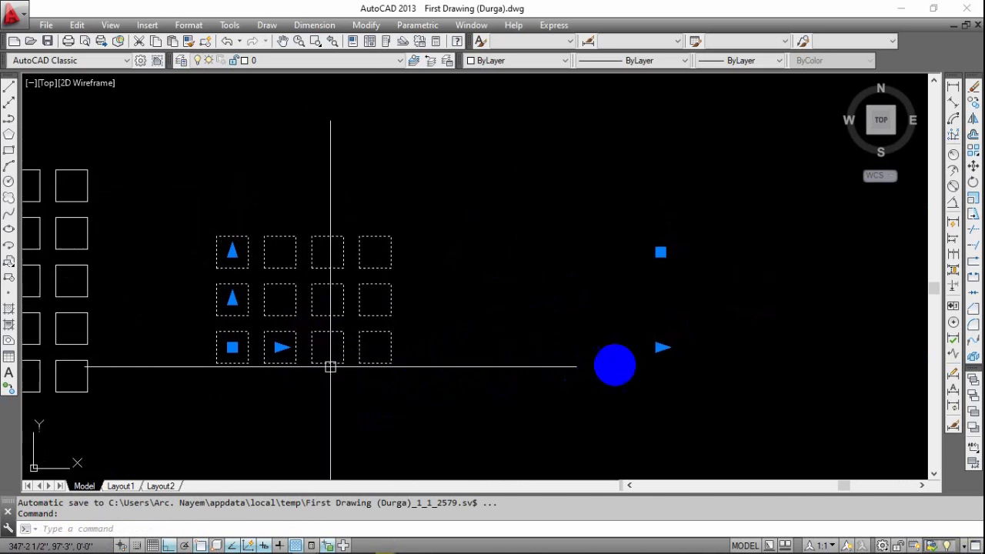
{"action": "left_click", "coordinate": [660, 349]}
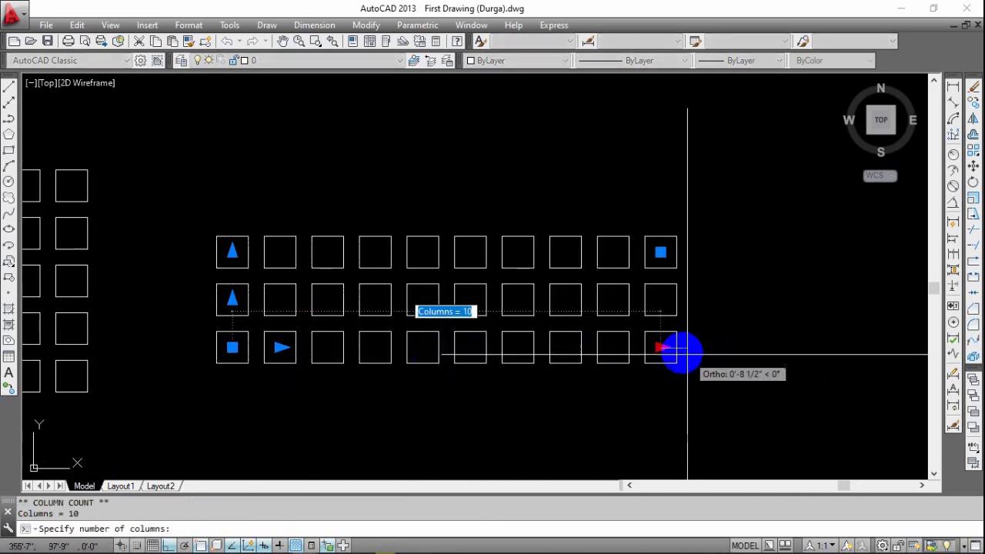
{"action": "left_click", "coordinate": [660, 351]}
{"action": "middle_click_drag", "start_coordinate": [609, 414], "coordinate": [548, 418]}
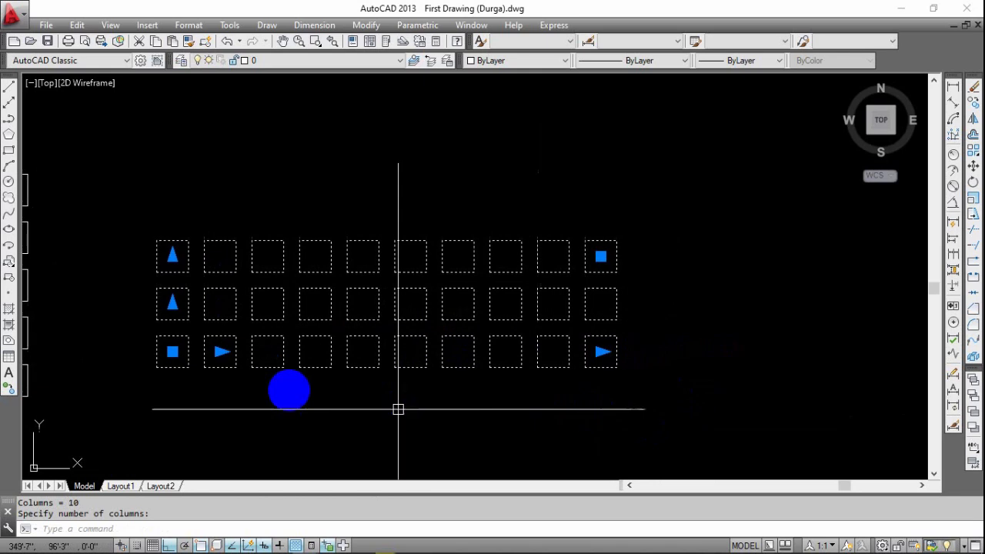
Set the row count of the ten-column array to 5.
{"action": "mouse_move", "coordinate": [602, 352]}
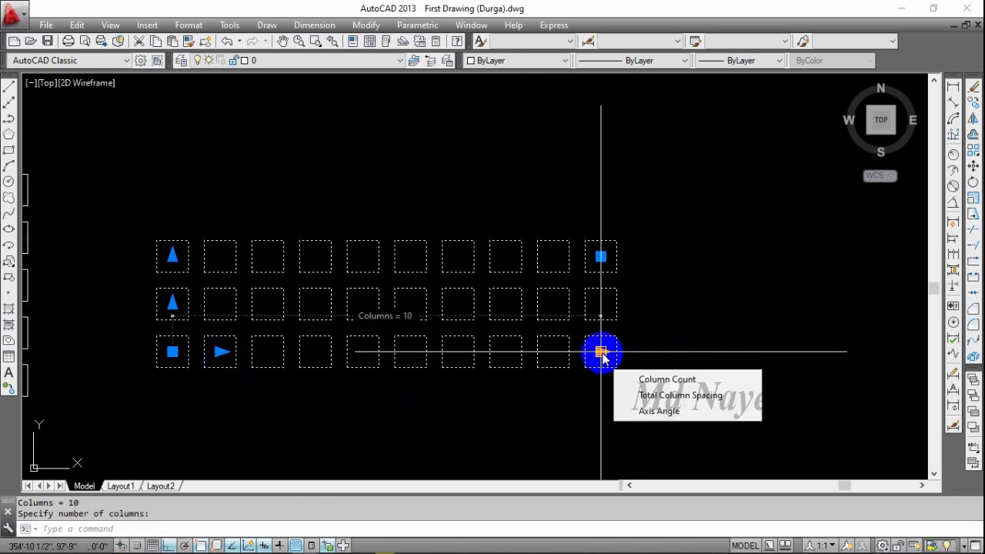
{"action": "key", "text": "Escape"}
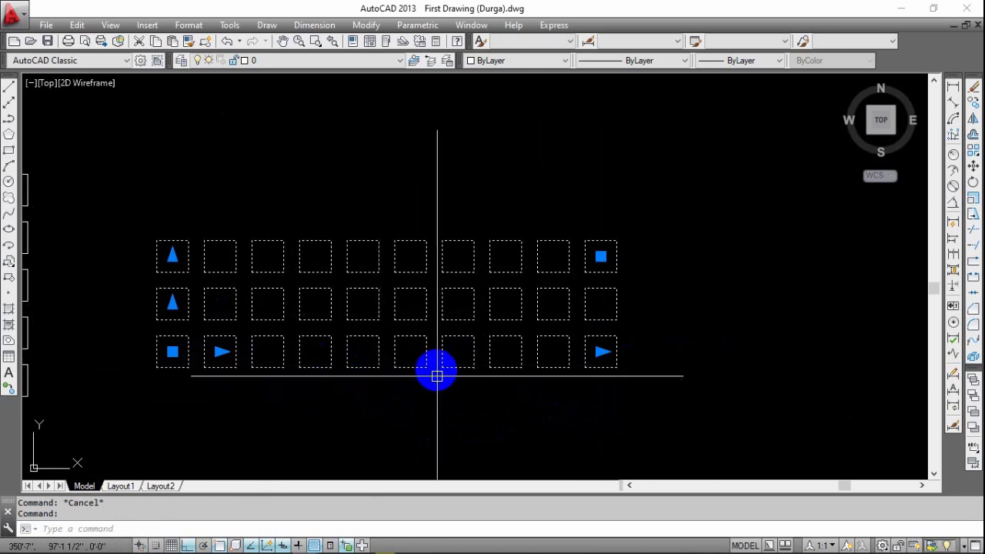
{"action": "middle_click_drag", "start_coordinate": [370, 416], "coordinate": [567, 343]}
{"action": "key", "text": "Escape"}
{"action": "left_click", "coordinate": [405, 255]}
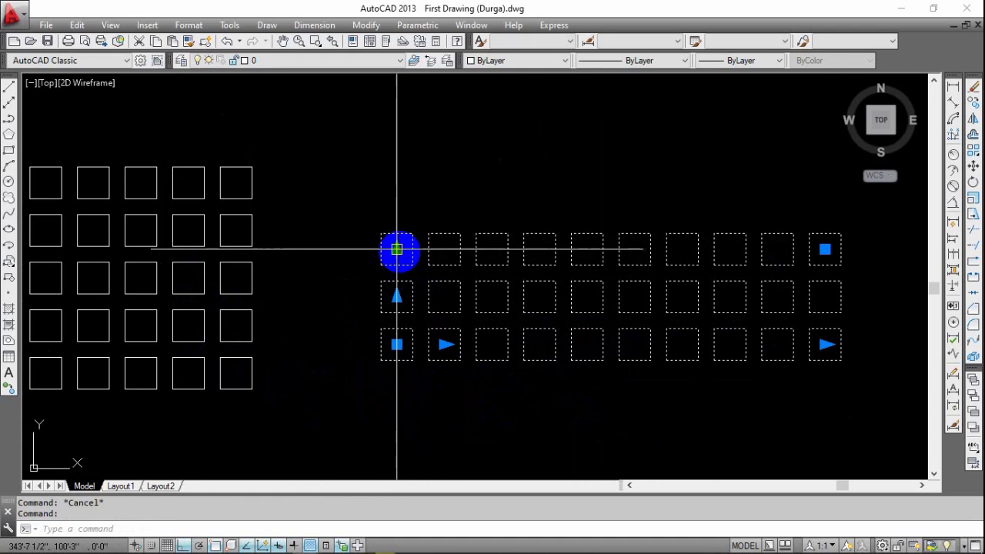
{"action": "left_click", "coordinate": [396, 249]}
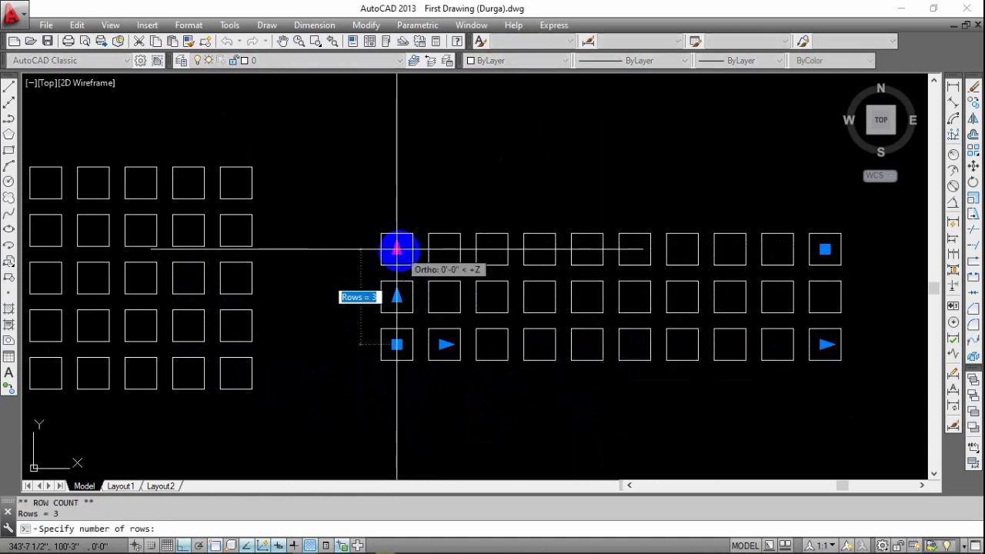
{"action": "type", "text": "5"}
{"action": "key", "text": "Return"}
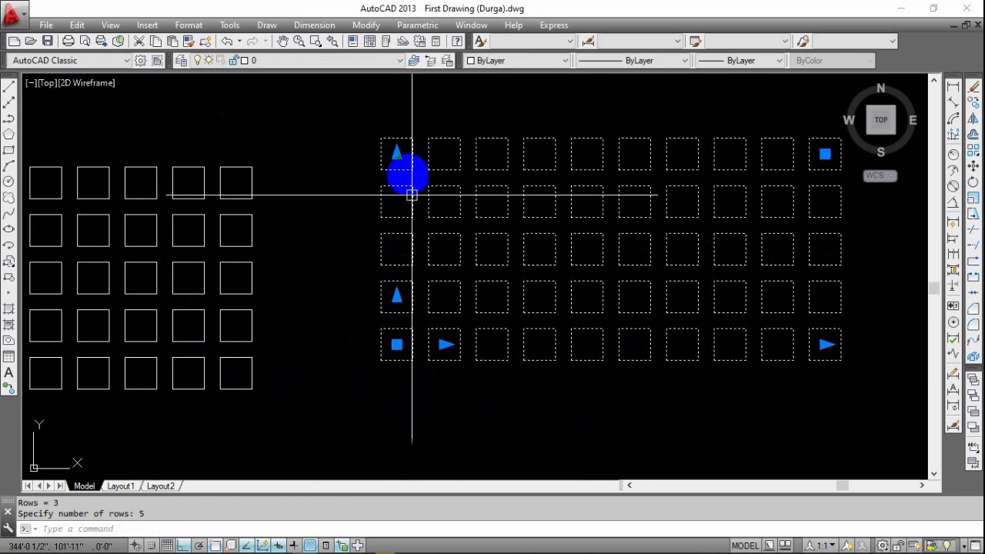
Dimension the horizontal gap between the first two squares in the bottom row of the ten-column array.
{"action": "middle_click_drag", "start_coordinate": [375, 261], "coordinate": [185, 283]}
{"action": "key", "text": "Escape"}
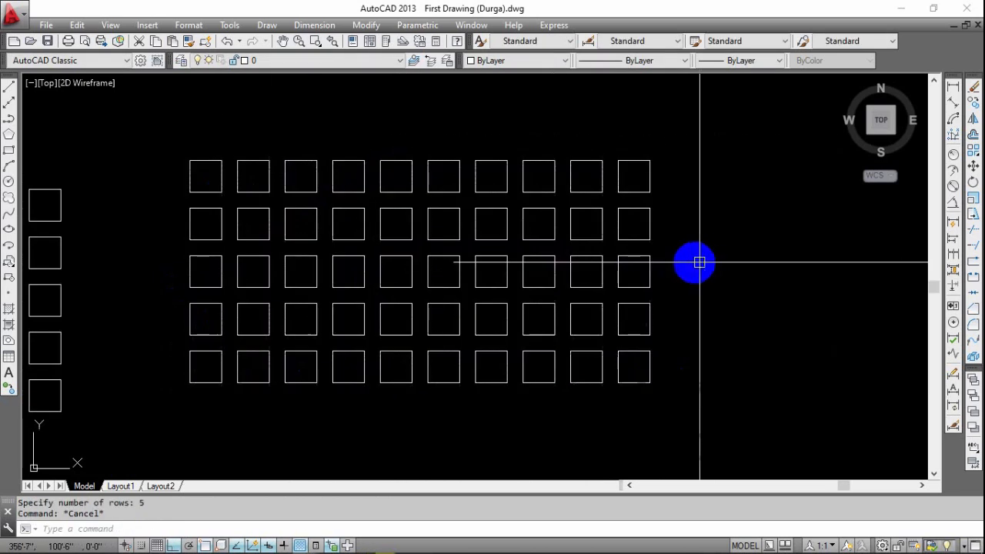
{"action": "scroll", "coordinate": [726, 283], "scroll_direction": "down", "scroll_amount": 2}
{"action": "middle_click_drag", "start_coordinate": [726, 283], "coordinate": [707, 246]}
{"action": "scroll", "coordinate": [395, 304], "scroll_direction": "up", "scroll_amount": 2}
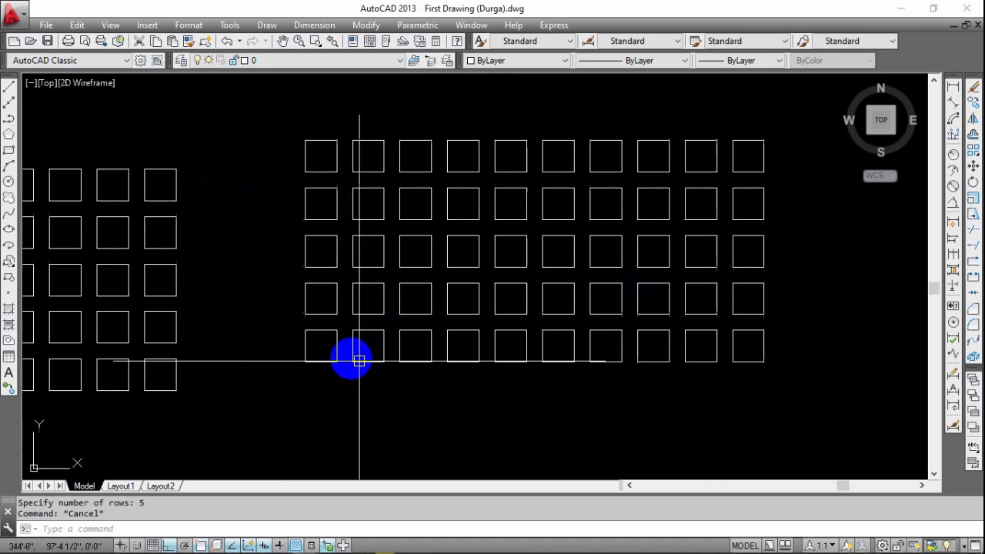
{"action": "scroll", "coordinate": [341, 370], "scroll_direction": "up", "scroll_amount": 4}
{"action": "mouse_move", "coordinate": [341, 369]}
{"action": "middle_mouse_down"}
{"action": "mouse_move", "coordinate": [467, 382]}
{"action": "mouse_move", "coordinate": [402, 352]}
{"action": "middle_mouse_up"}
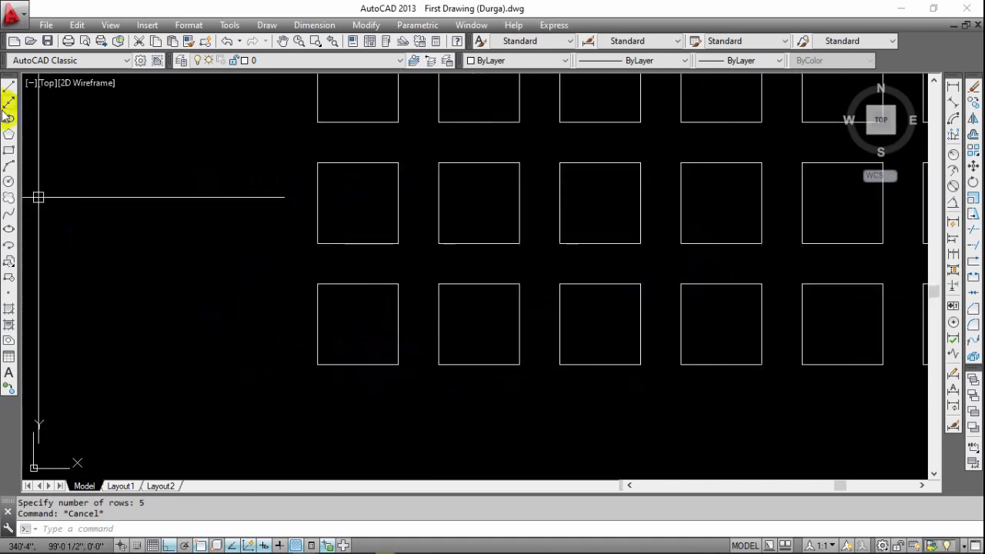
{"action": "left_click", "coordinate": [954, 89]}
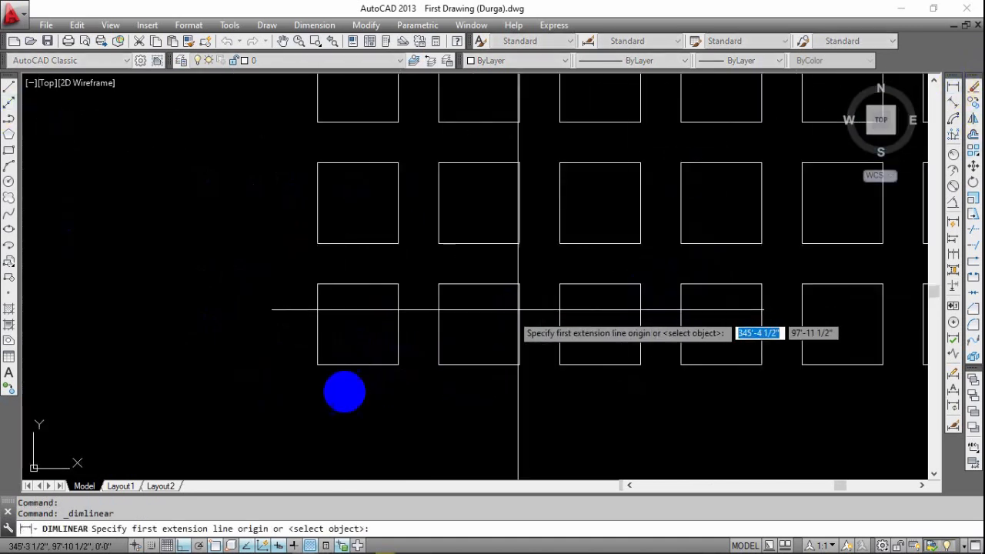
{"action": "scroll", "coordinate": [363, 365], "scroll_direction": "up", "scroll_amount": 3}
{"action": "left_click", "coordinate": [358, 348]}
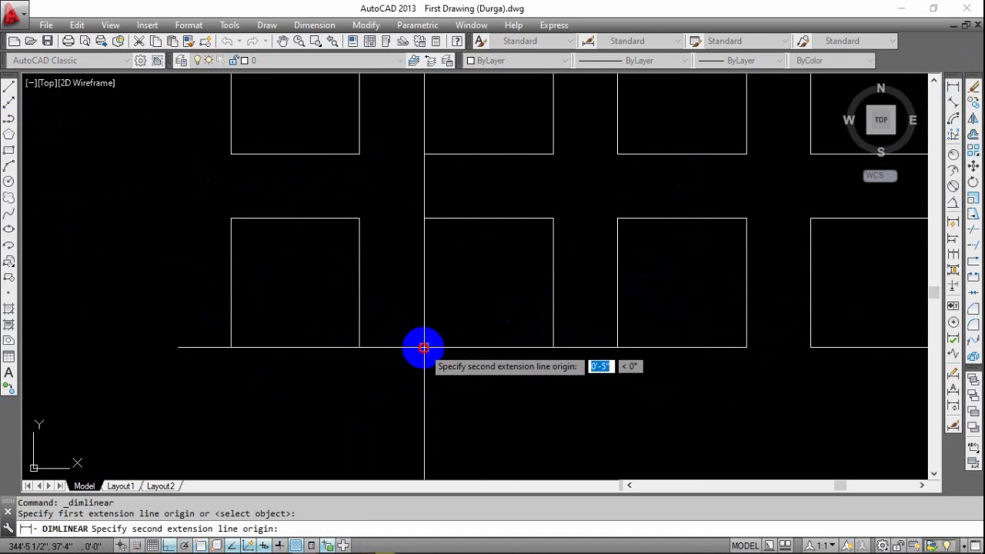
{"action": "left_click", "coordinate": [423, 347]}
{"action": "left_click", "coordinate": [420, 377]}
{"action": "scroll", "coordinate": [481, 377], "scroll_direction": "down", "scroll_amount": 4}
{"action": "scroll", "coordinate": [451, 369], "scroll_direction": "up", "scroll_amount": 4}
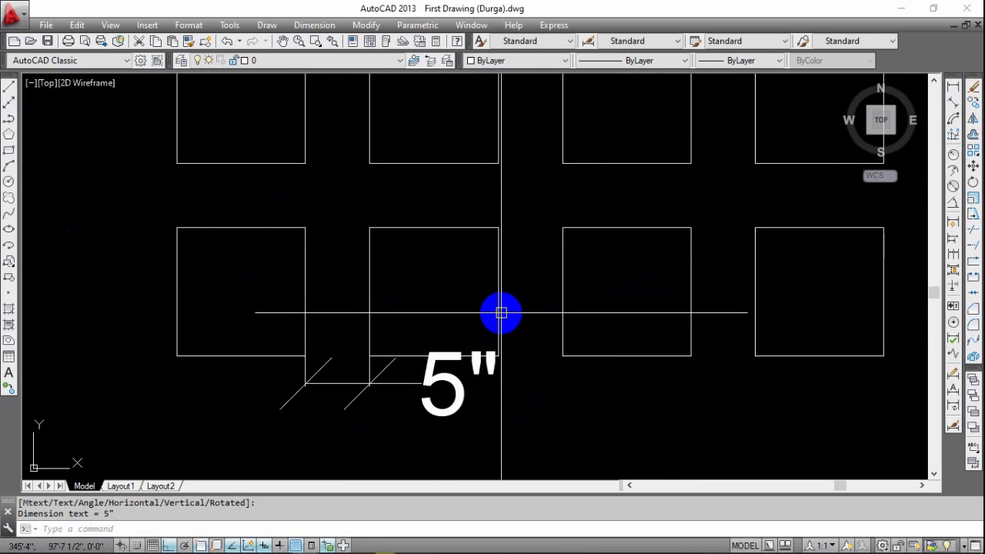
Set the ten-column array's column spacing to 1'1" with its column spacing grip.
{"action": "left_click", "coordinate": [498, 314]}
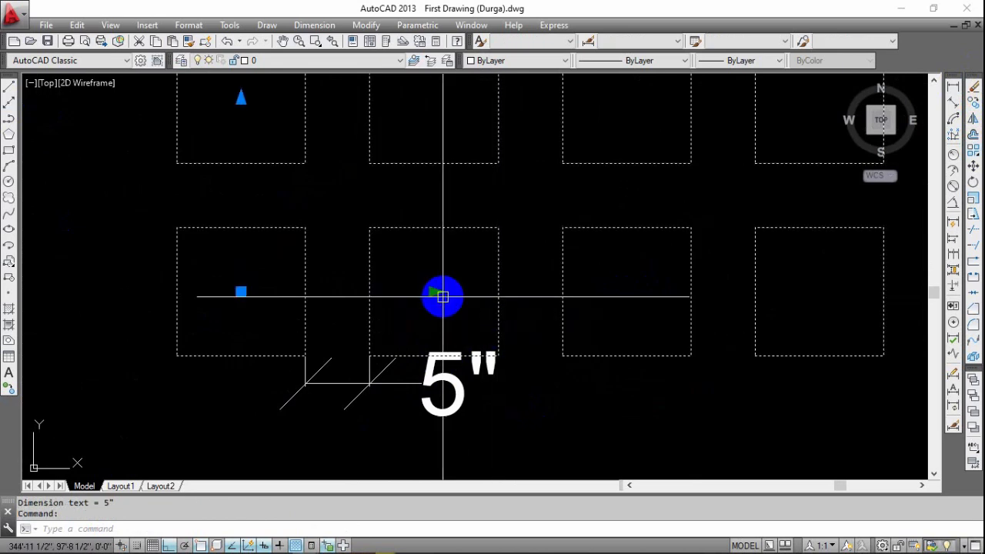
{"action": "left_click", "coordinate": [434, 292]}
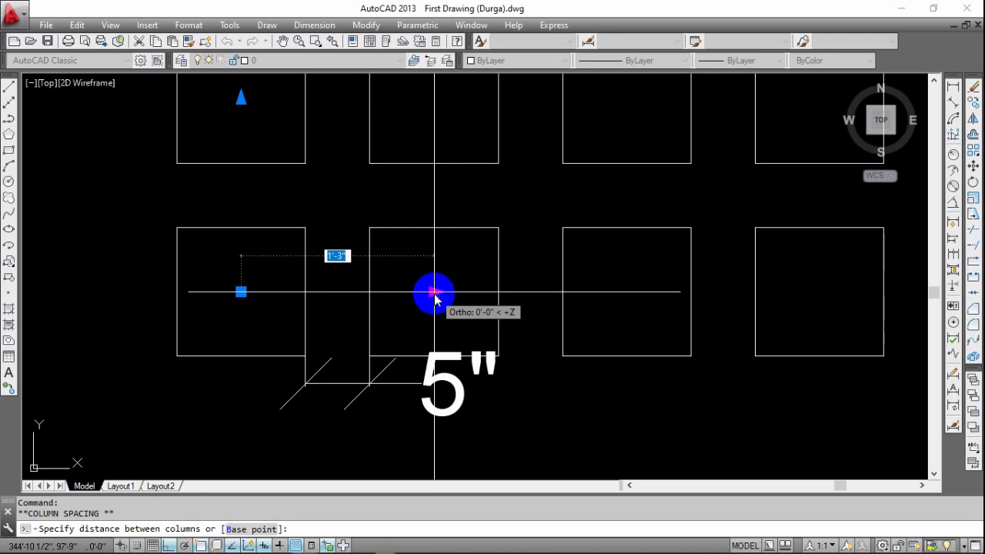
{"action": "key", "text": "Return"}
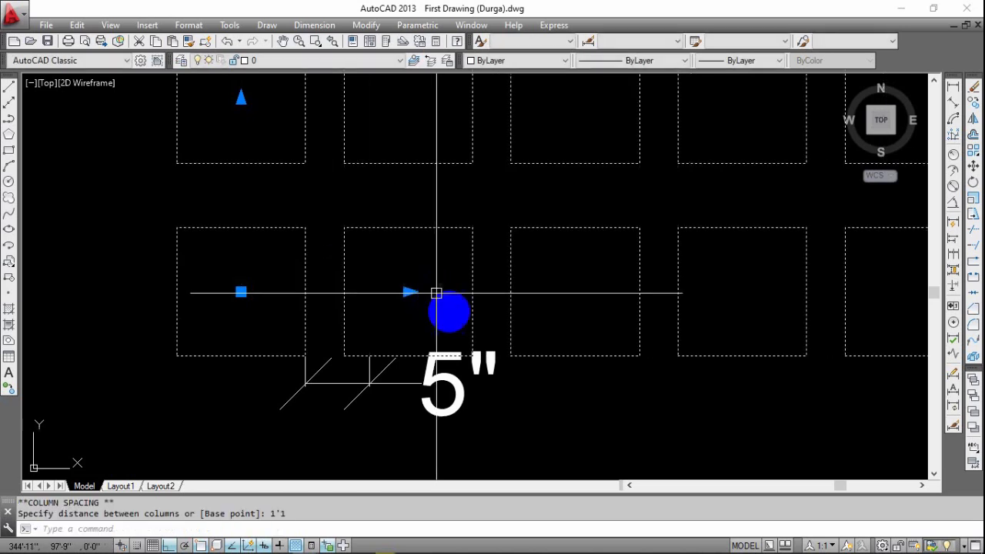
Stretch the horizontal gap dimension's second extension line origin to the lower corner of the shifted second square, then clear the selection.
{"action": "middle_click_drag", "start_coordinate": [449, 439], "coordinate": [518, 414]}
{"action": "left_click", "coordinate": [457, 361]}
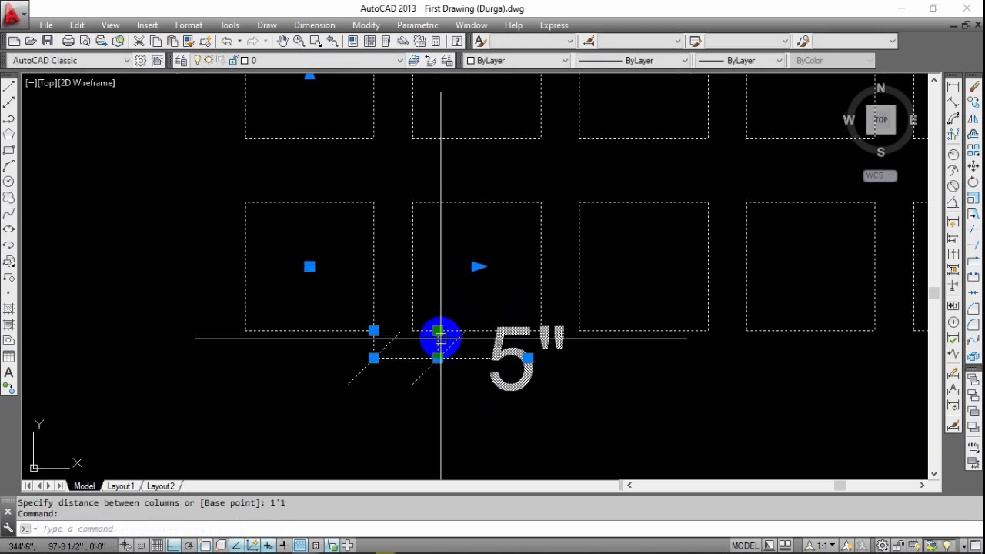
{"action": "left_click", "coordinate": [437, 331]}
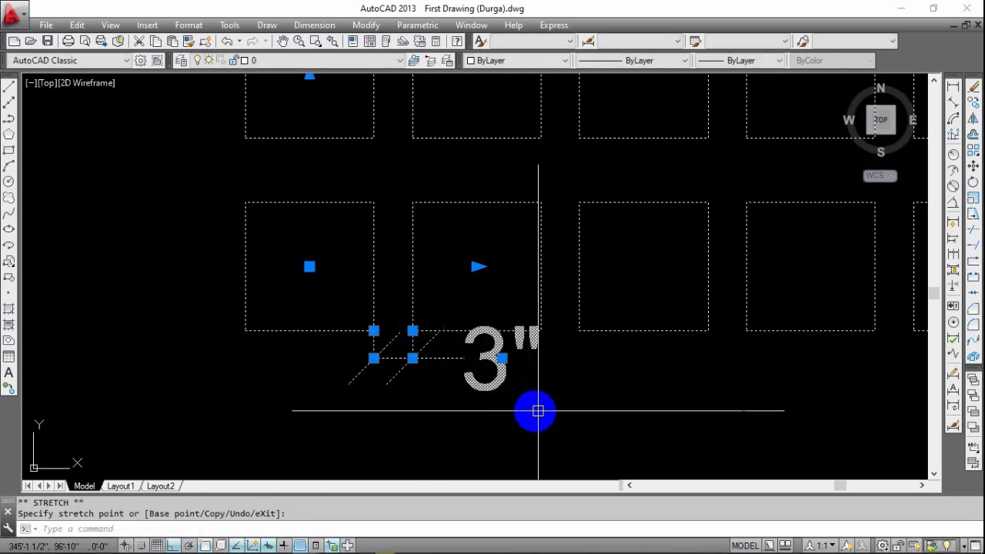
{"action": "scroll", "coordinate": [485, 357], "scroll_direction": "down", "scroll_amount": 8}
{"action": "key", "text": "Escape"}
{"action": "scroll", "coordinate": [436, 369], "scroll_direction": "up", "scroll_amount": 6}
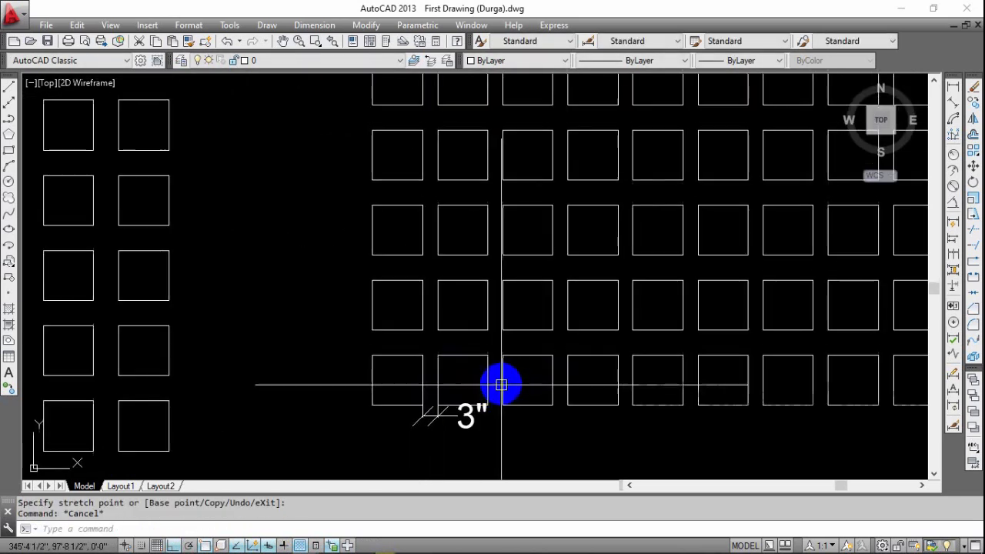
{"action": "middle_click_drag", "start_coordinate": [479, 391], "coordinate": [488, 381]}
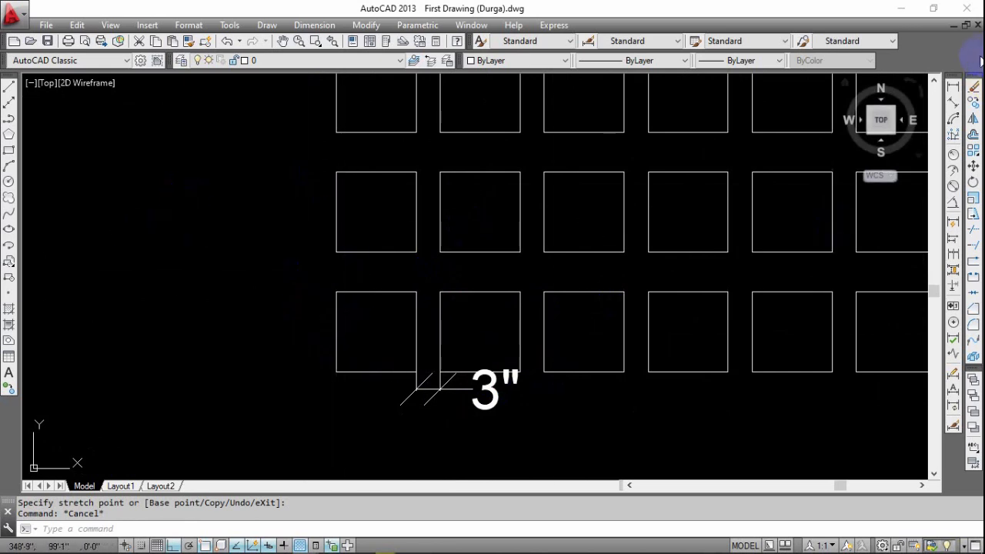
Dimension the vertical gap between the two lowest rows at the first column of the array.
{"action": "left_click", "coordinate": [953, 87]}
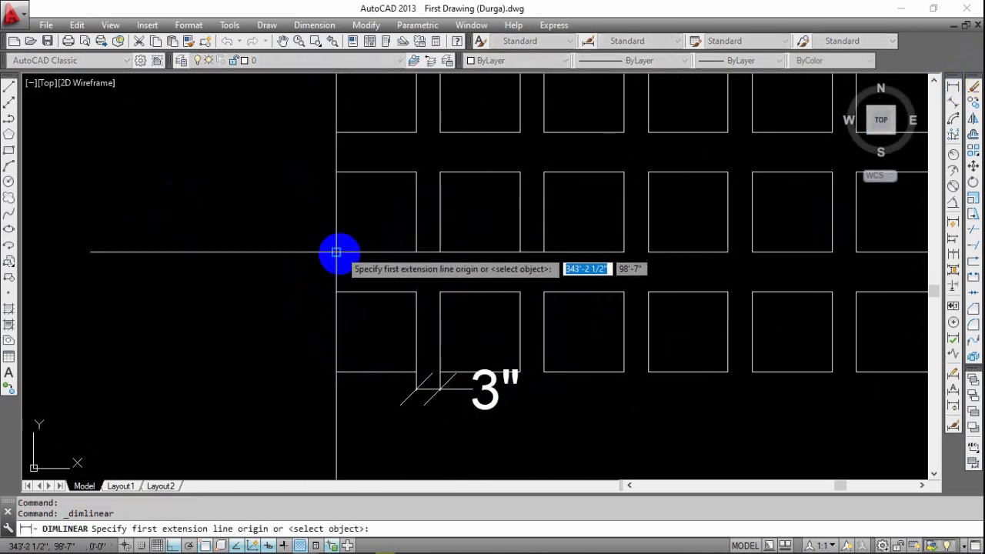
{"action": "left_click", "coordinate": [336, 252]}
{"action": "left_click", "coordinate": [337, 292]}
{"action": "left_click", "coordinate": [251, 279]}
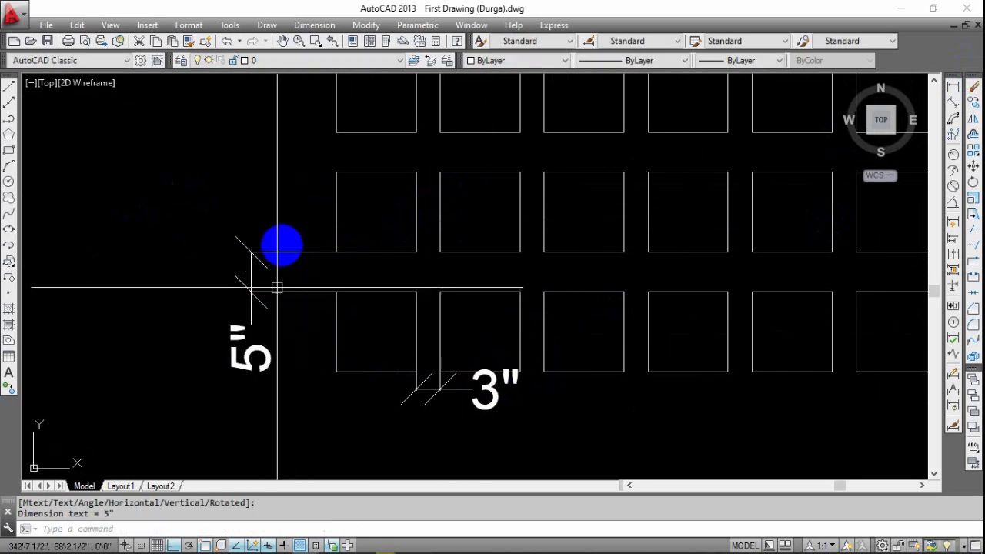
Set the ten-column array's row spacing to 1'1" with its row spacing grip.
{"action": "left_click", "coordinate": [375, 232]}
{"action": "left_click", "coordinate": [351, 264]}
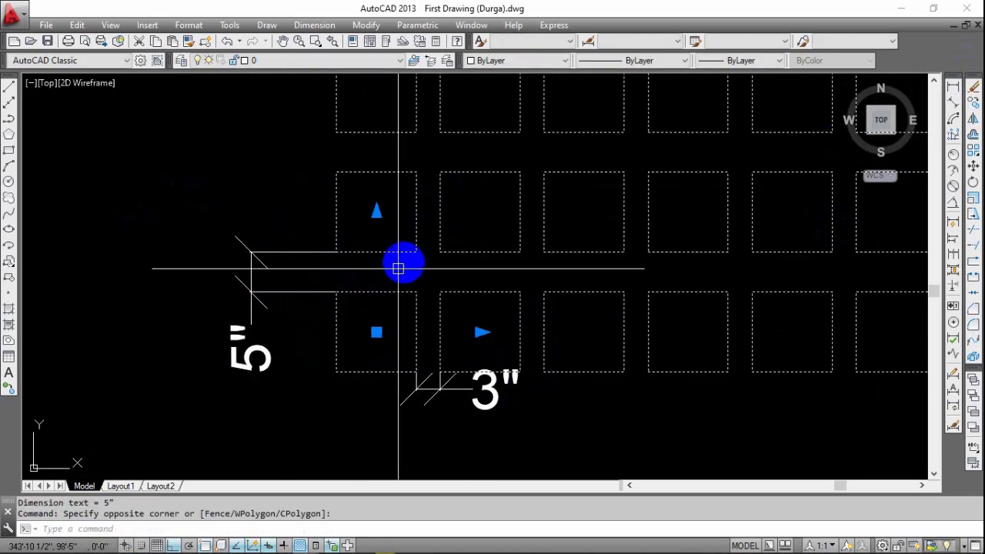
{"action": "middle_click_drag", "start_coordinate": [397, 245], "coordinate": [387, 299]}
{"action": "left_click", "coordinate": [366, 265]}
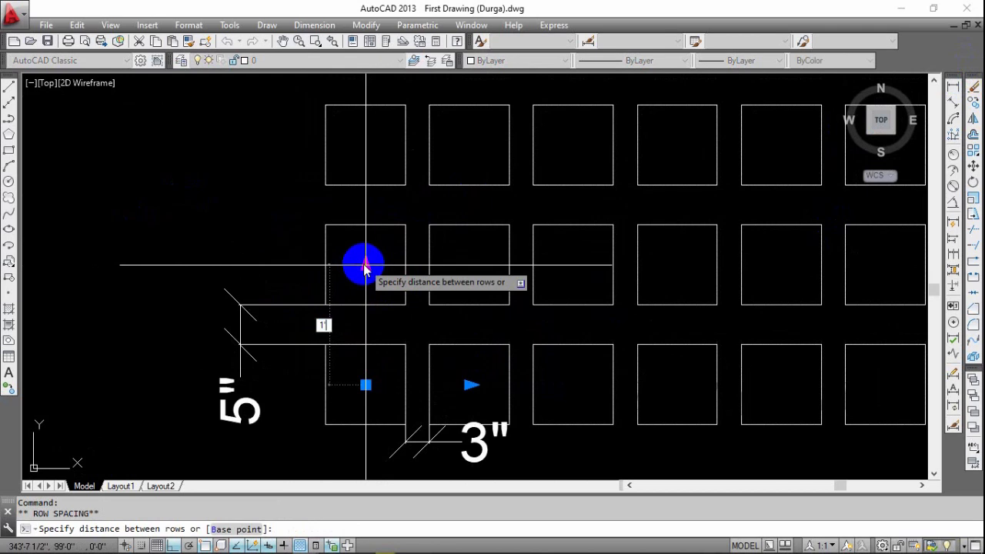
{"action": "key", "text": "Return"}
{"action": "key", "text": "Escape"}
Erase the vertical and horizontal gap dimensions beside the ten-column array.
{"action": "left_click", "coordinate": [297, 267]}
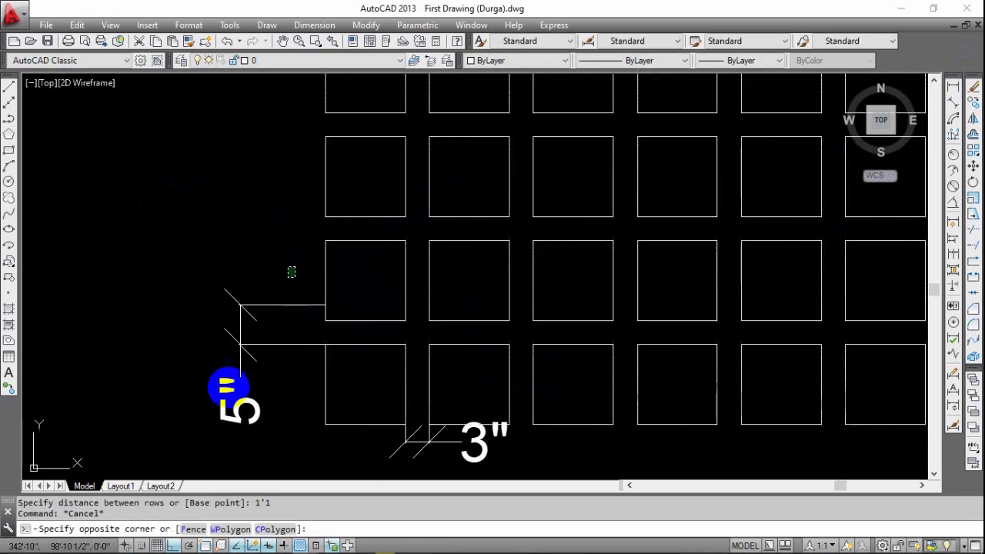
{"action": "left_click", "coordinate": [229, 387]}
{"action": "key", "text": "Delete"}
{"action": "left_click", "coordinate": [515, 457]}
{"action": "left_click", "coordinate": [390, 462]}
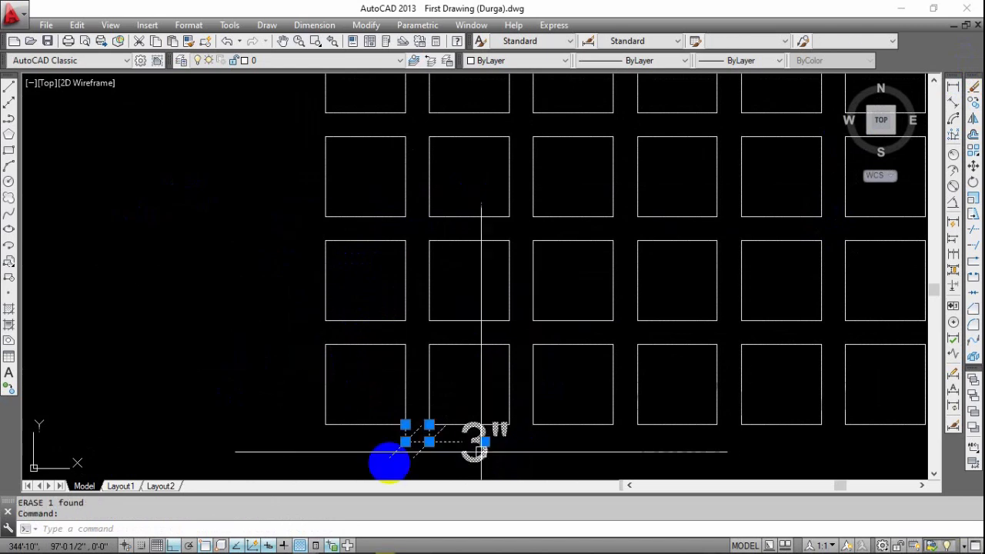
{"action": "type", "text": "w"}
{"action": "key", "text": "BackSpace"}
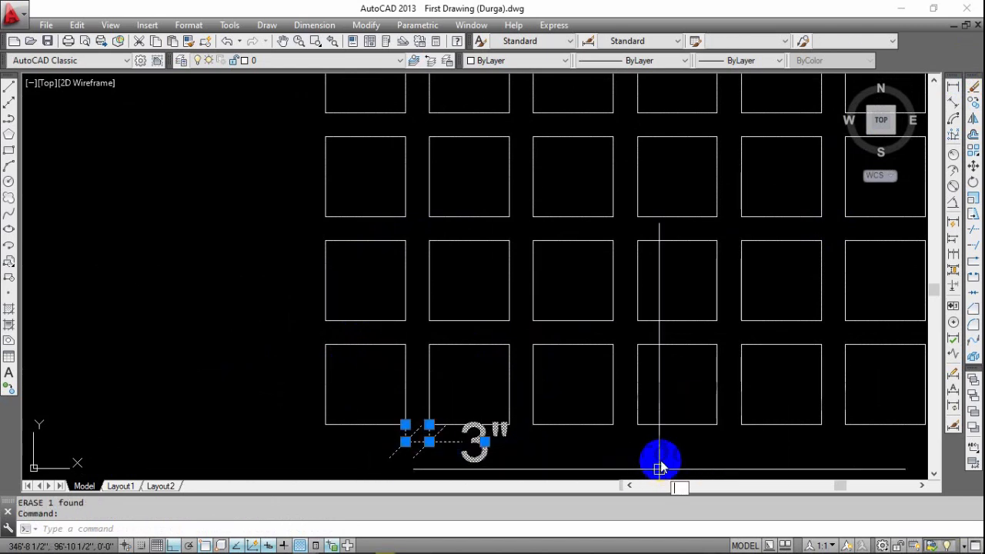
{"action": "type", "text": "e"}
{"action": "key", "text": "Return"}
Select the ten-column array and examine its base, spacing and count grips along the bottom row and first column.
{"action": "middle_click_drag", "start_coordinate": [548, 421], "coordinate": [627, 373]}
{"action": "left_click", "coordinate": [627, 372]}
{"action": "left_click", "coordinate": [462, 371]}
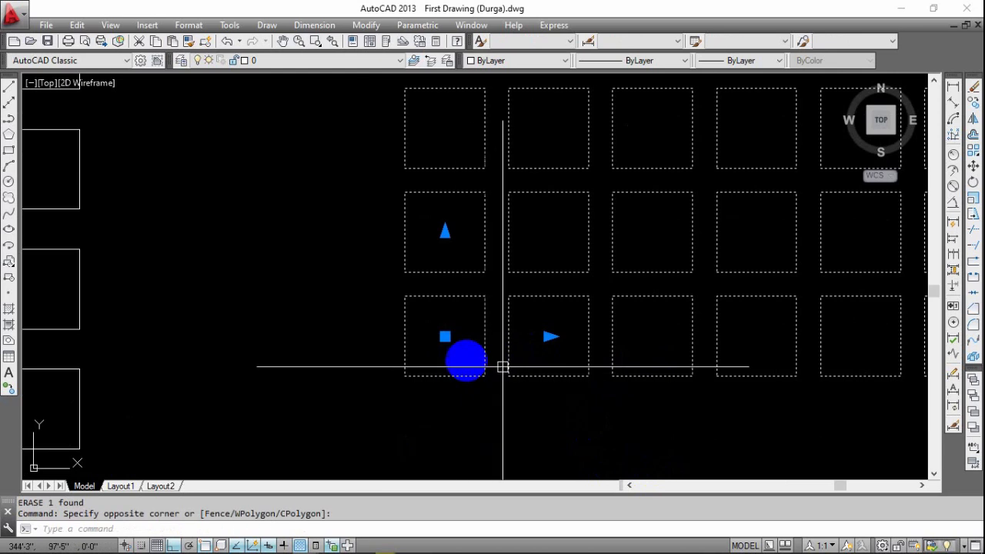
{"action": "middle_click_drag", "start_coordinate": [432, 336], "coordinate": [418, 359]}
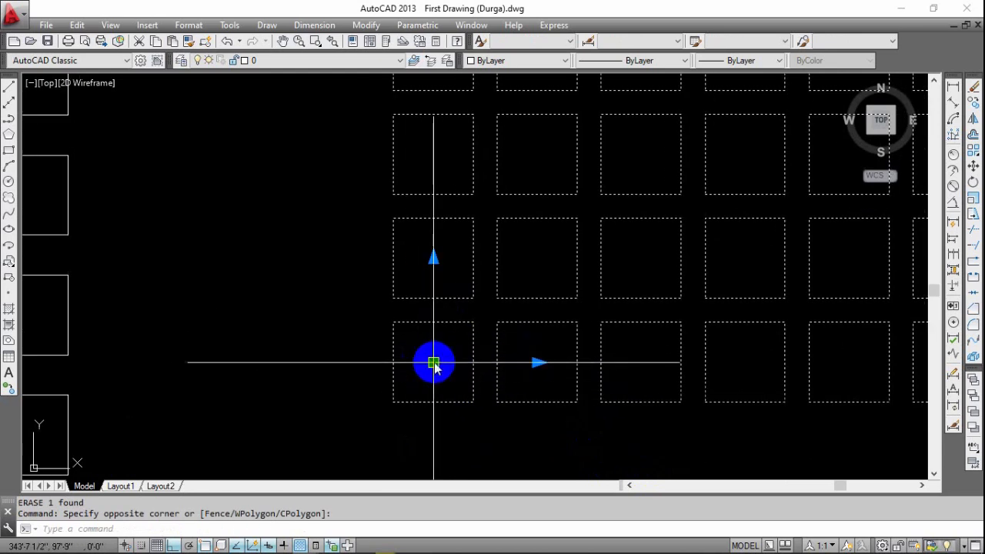
{"action": "scroll", "coordinate": [434, 362], "scroll_direction": "down", "scroll_amount": 3}
{"action": "middle_click_drag", "start_coordinate": [495, 354], "coordinate": [335, 361]}
{"action": "middle_click_drag", "start_coordinate": [561, 363], "coordinate": [440, 361]}
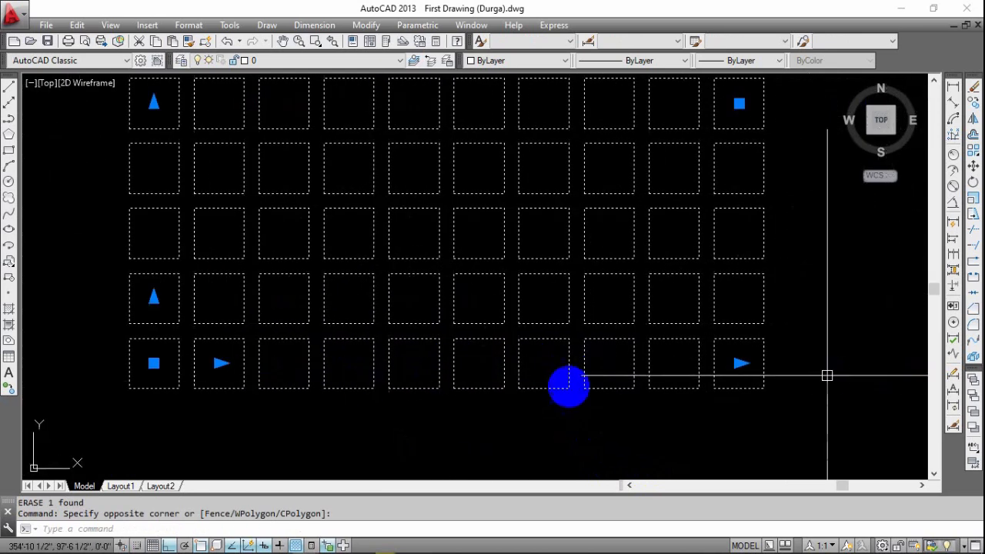
{"action": "middle_click_drag", "start_coordinate": [158, 318], "coordinate": [443, 359]}
{"action": "scroll", "coordinate": [399, 390], "scroll_direction": "down", "scroll_amount": 4}
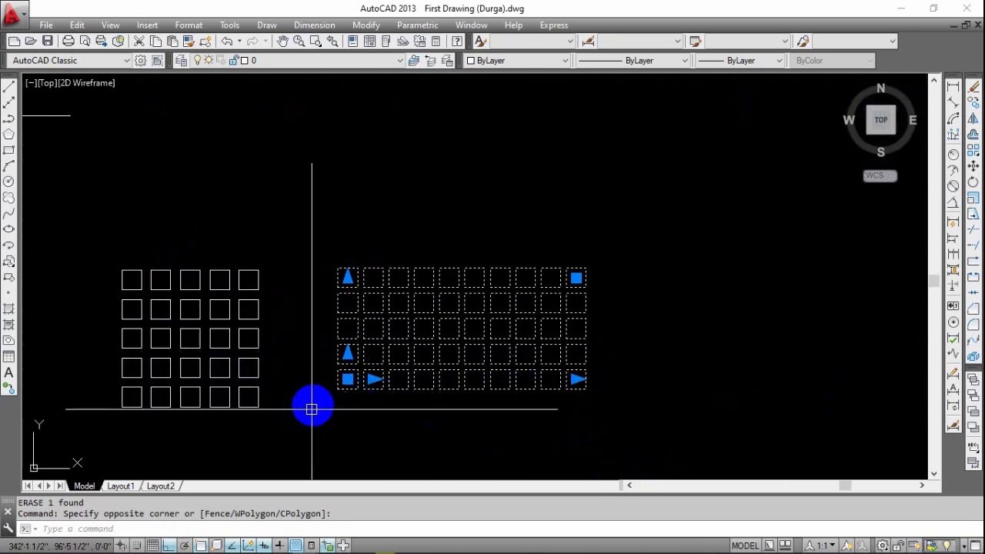
{"action": "scroll", "coordinate": [375, 440], "scroll_direction": "up", "scroll_amount": 8}
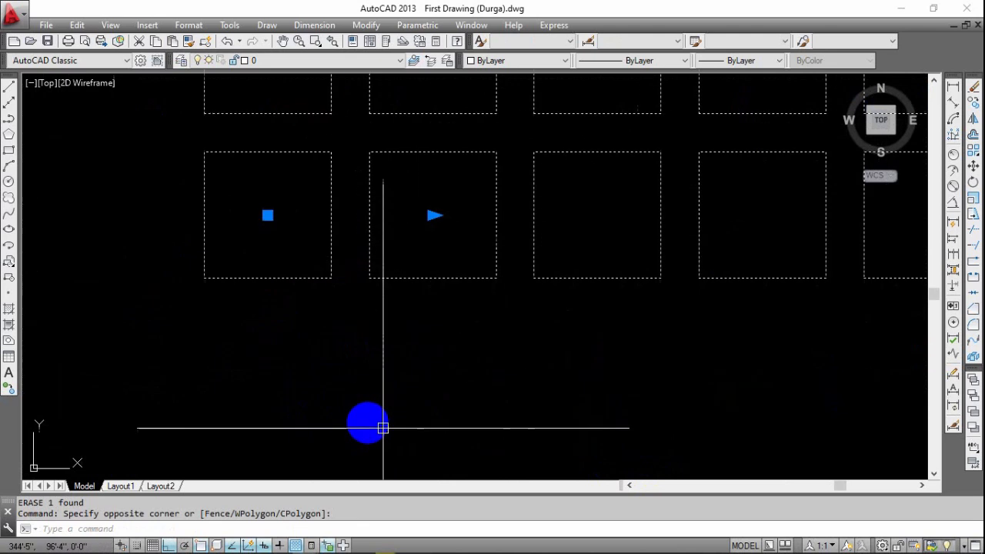
{"action": "middle_click_drag", "start_coordinate": [404, 328], "coordinate": [442, 442]}
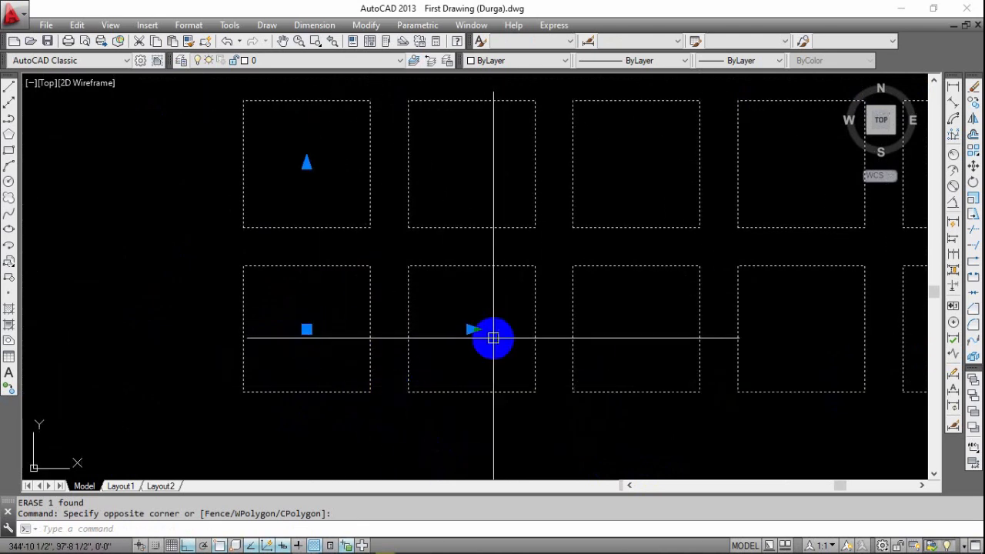
{"action": "left_click", "coordinate": [306, 329]}
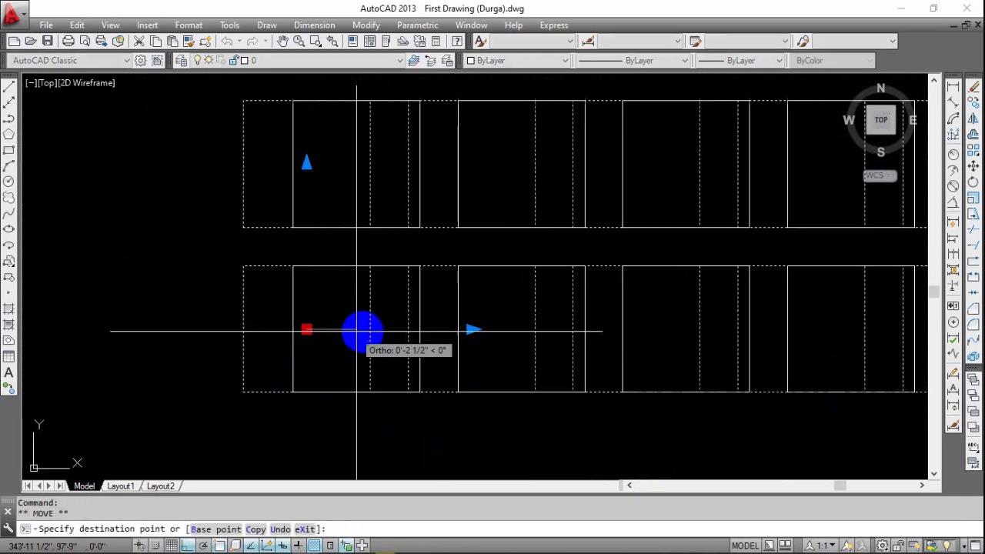
{"action": "key", "text": "Escape"}
{"action": "key", "text": "Escape"}
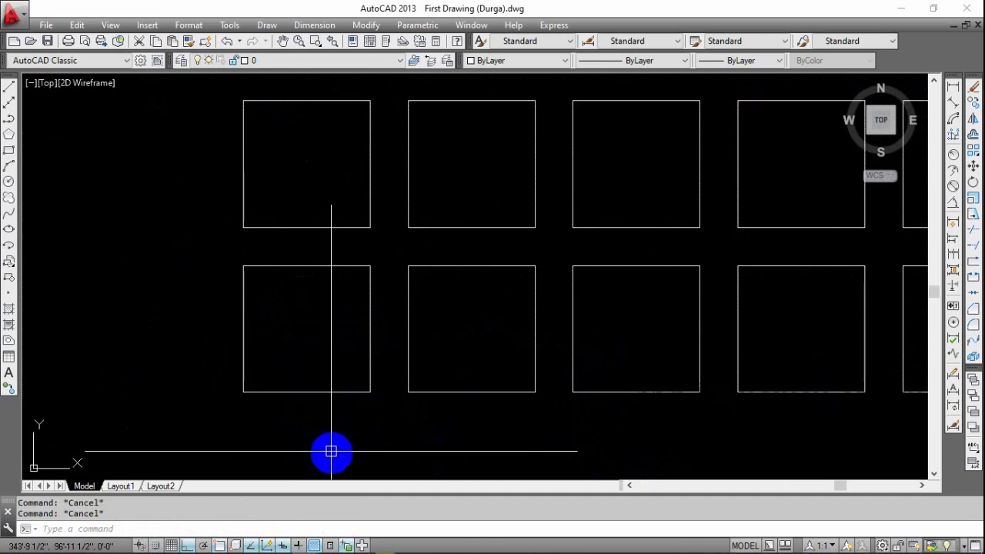
{"action": "left_click", "coordinate": [954, 87]}
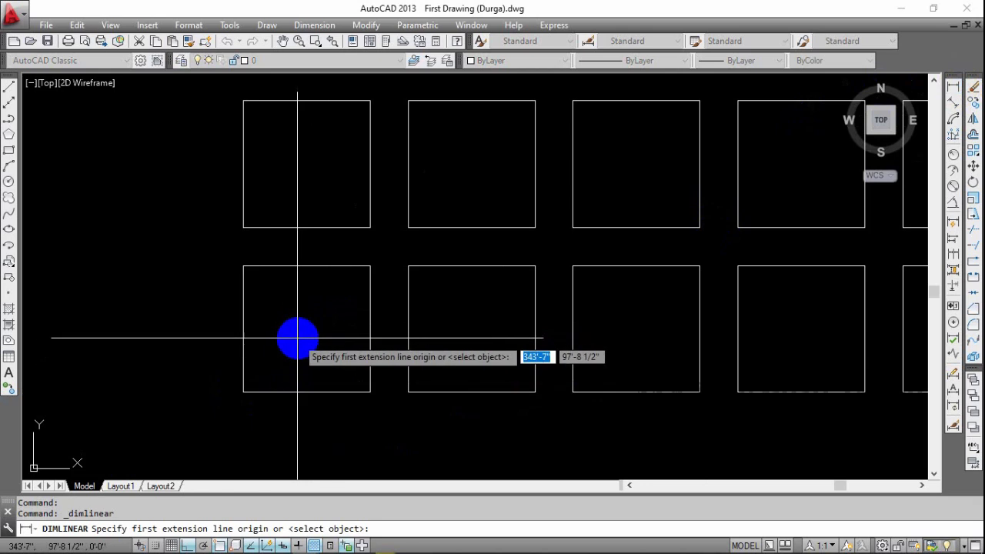
{"action": "key", "text": "Escape"}
Reselect the ten-column array and check the distance its column spacing grip measures from the base grip, without changing the spacing.
{"action": "left_click", "coordinate": [389, 329]}
{"action": "left_click", "coordinate": [356, 348]}
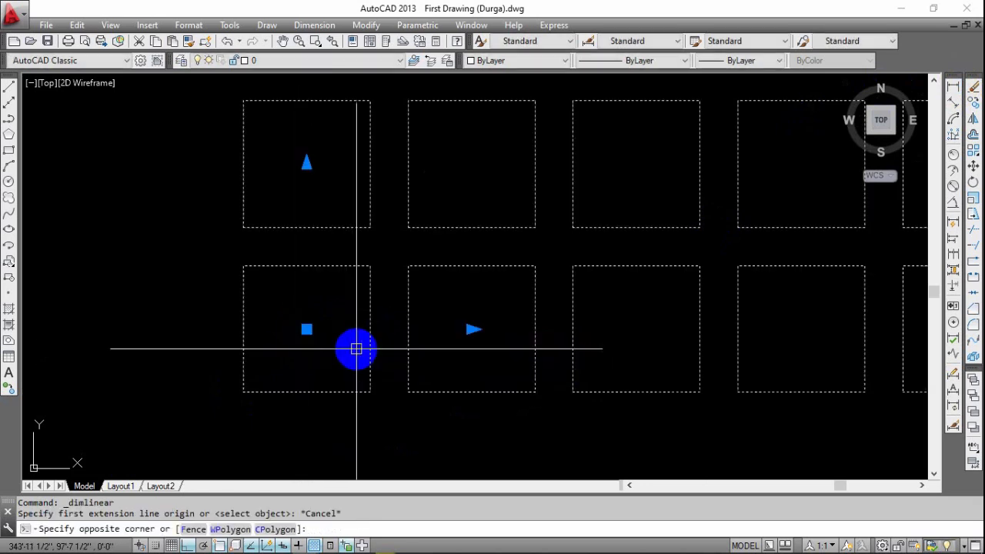
{"action": "left_click", "coordinate": [299, 330]}
{"action": "key", "text": "Escape"}
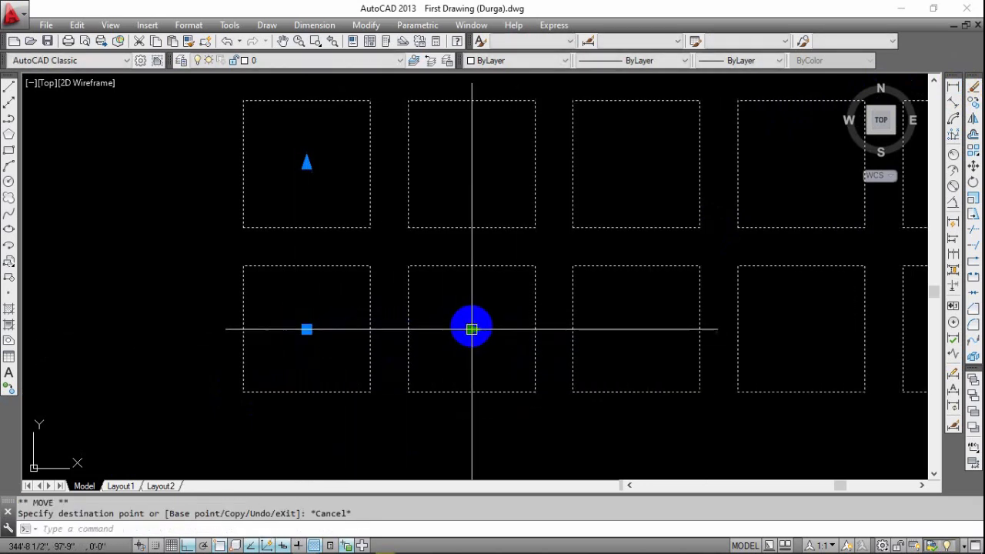
{"action": "left_click", "coordinate": [472, 330]}
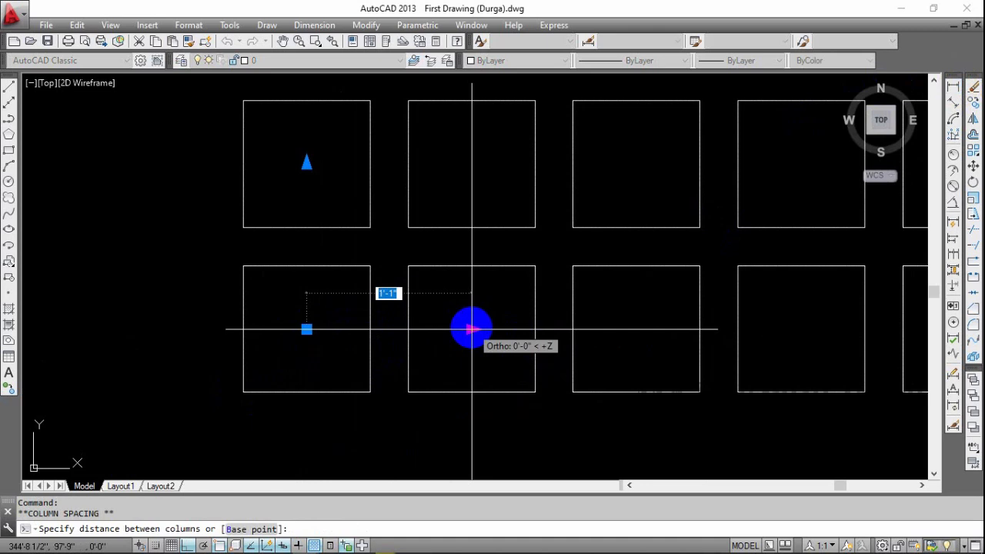
{"action": "key", "text": "Escape"}
{"action": "key", "text": "Escape"}
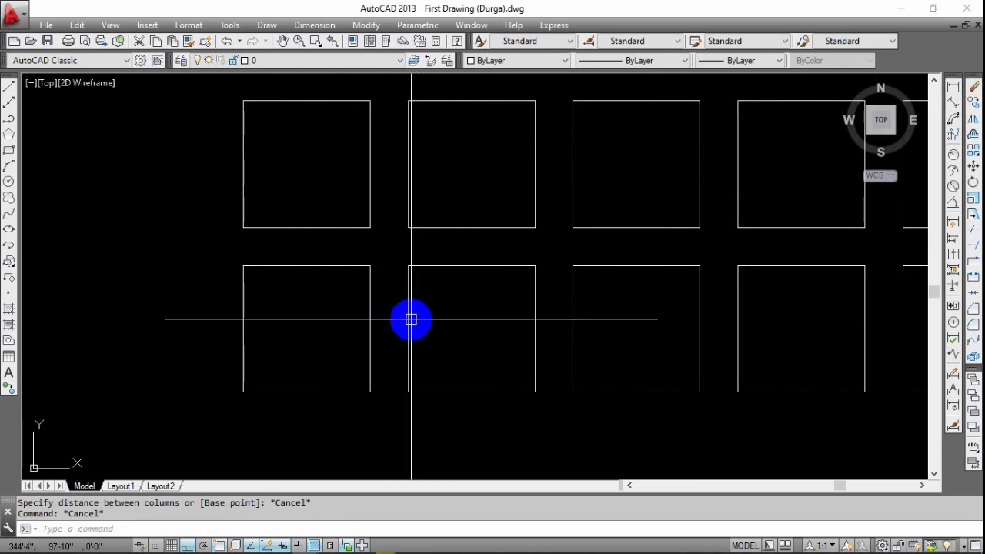
{"action": "scroll", "coordinate": [416, 311], "scroll_direction": "down", "scroll_amount": 8}
{"action": "mouse_move", "coordinate": [453, 334]}
{"action": "middle_mouse_down"}
{"action": "mouse_move", "coordinate": [408, 333]}
{"action": "mouse_move", "coordinate": [407, 315]}
{"action": "middle_mouse_up"}
{"action": "left_click", "coordinate": [976, 151]}
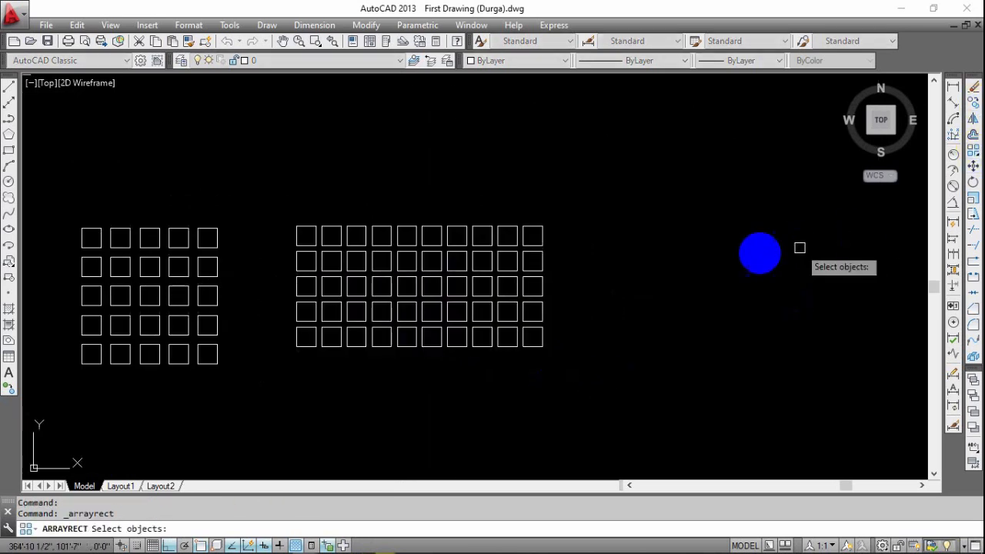
{"action": "key", "text": "Escape"}
{"action": "key", "text": "Escape"}
{"action": "middle_click_drag", "start_coordinate": [543, 286], "coordinate": [542, 253]}
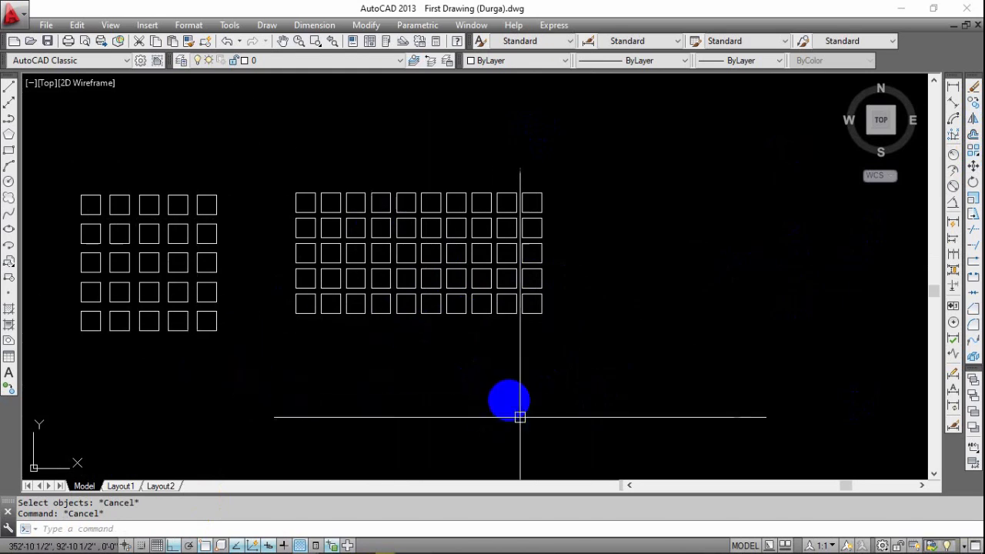
Draw a circle with a 2' radius in the empty space to the right of the ten-column array.
{"action": "middle_click_drag", "start_coordinate": [555, 308], "coordinate": [436, 319]}
{"action": "mouse_move", "coordinate": [315, 360]}
{"action": "middle_mouse_down"}
{"action": "mouse_move", "coordinate": [408, 359]}
{"action": "mouse_move", "coordinate": [530, 327]}
{"action": "mouse_move", "coordinate": [490, 362]}
{"action": "mouse_move", "coordinate": [356, 362]}
{"action": "middle_mouse_up"}
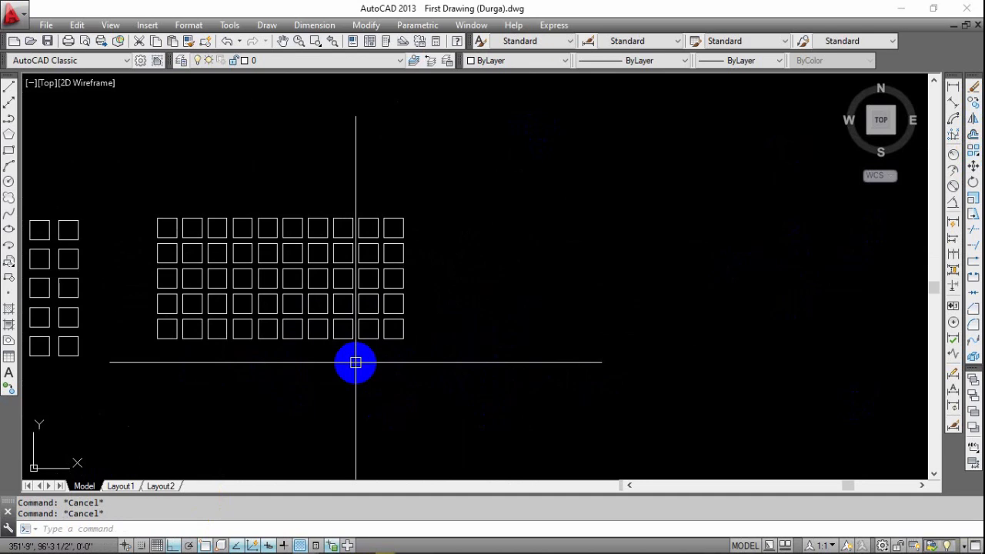
{"action": "middle_click_drag", "start_coordinate": [513, 363], "coordinate": [465, 363]}
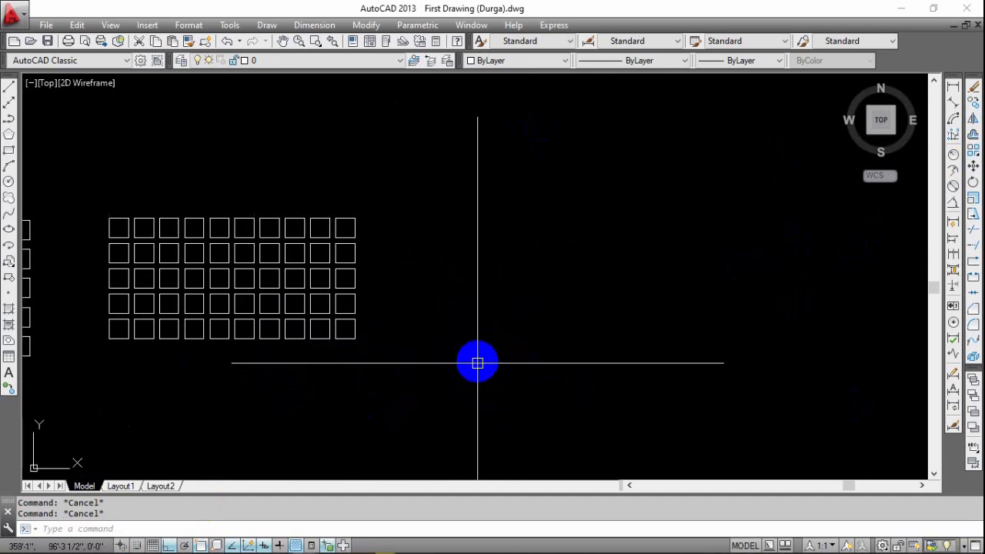
{"action": "type", "text": "c"}
{"action": "key", "text": "Return"}
{"action": "middle_click_drag", "start_coordinate": [580, 344], "coordinate": [515, 365]}
{"action": "left_click", "coordinate": [496, 291]}
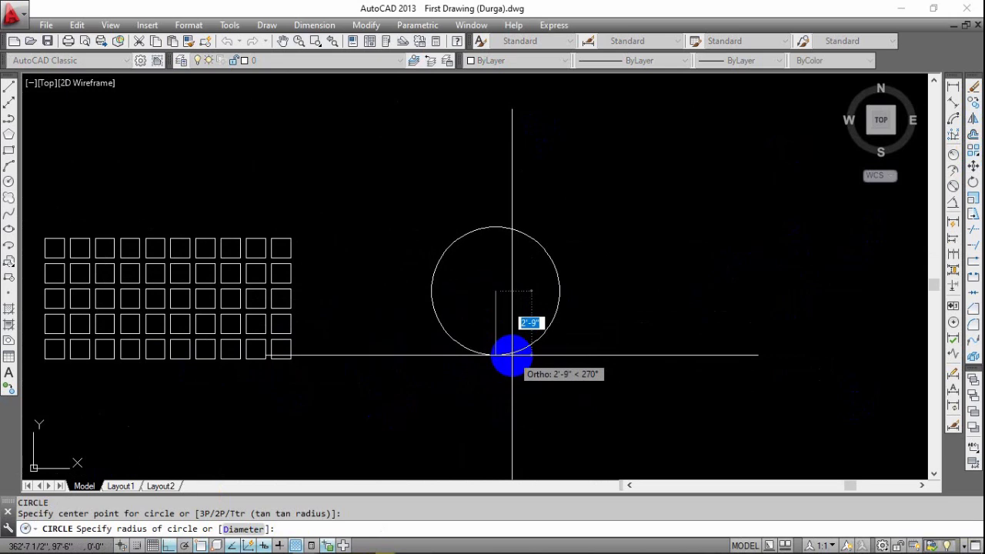
{"action": "type", "text": "2'"}
{"action": "key", "text": "Return"}
Draw a rectangle about 11" wide and 4" high just above the top of the 2' radius circle.
{"action": "scroll", "coordinate": [503, 303], "scroll_direction": "up", "scroll_amount": 4}
{"action": "middle_click_drag", "start_coordinate": [531, 333], "coordinate": [489, 339]}
{"action": "scroll", "coordinate": [508, 330], "scroll_direction": "down", "scroll_amount": 2}
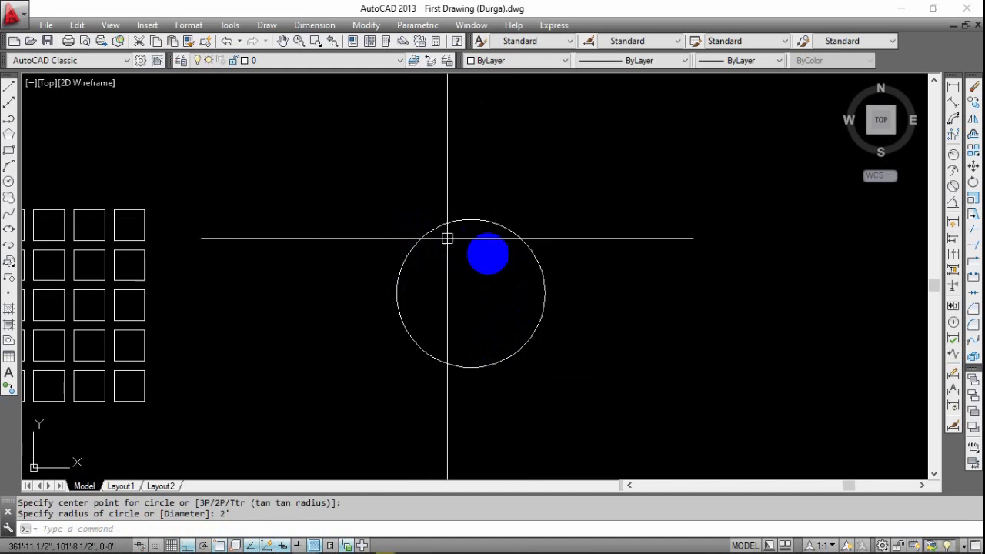
{"action": "scroll", "coordinate": [492, 252], "scroll_direction": "up", "scroll_amount": 2}
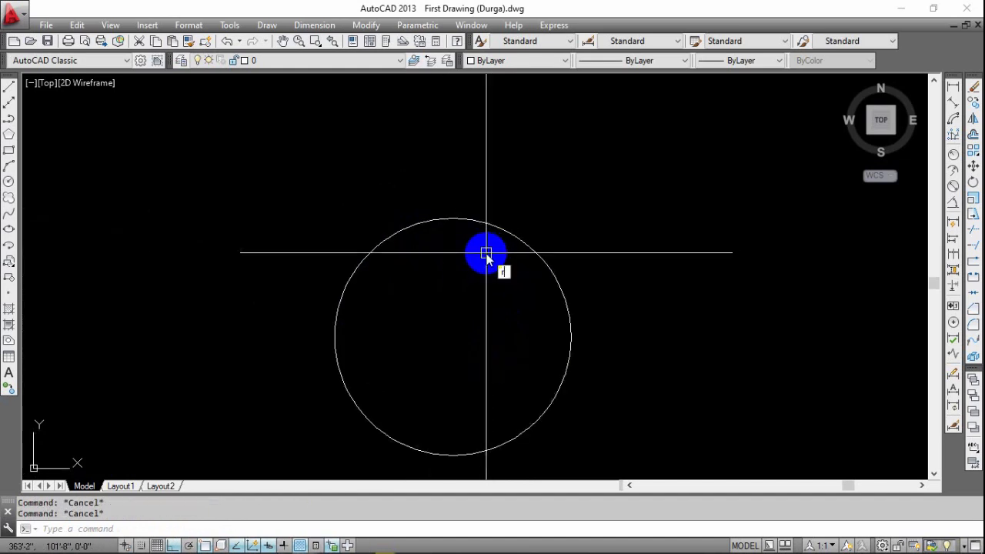
{"action": "type", "text": "rec"}
{"action": "key", "text": "Return"}
{"action": "left_click", "coordinate": [425, 191]}
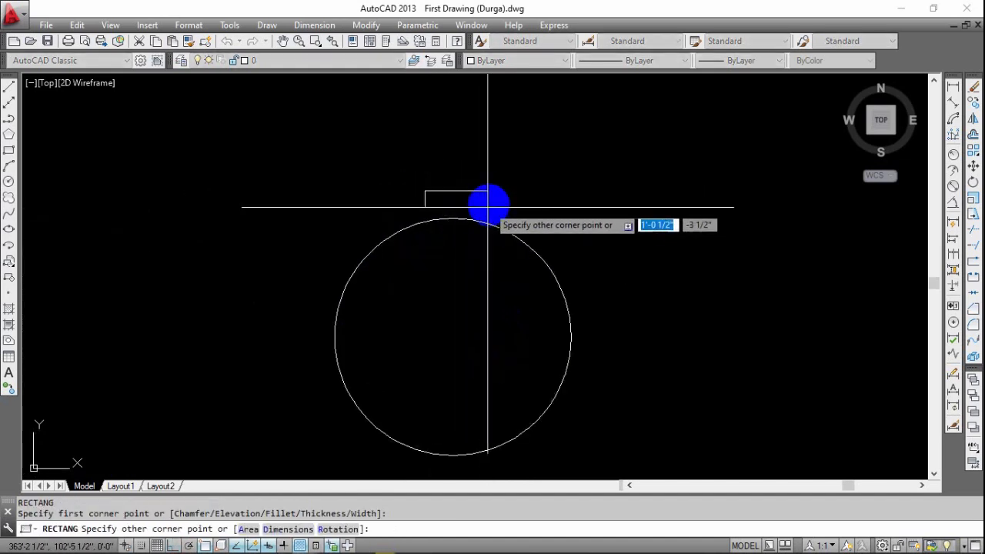
{"action": "scroll", "coordinate": [480, 206], "scroll_direction": "up", "scroll_amount": 2}
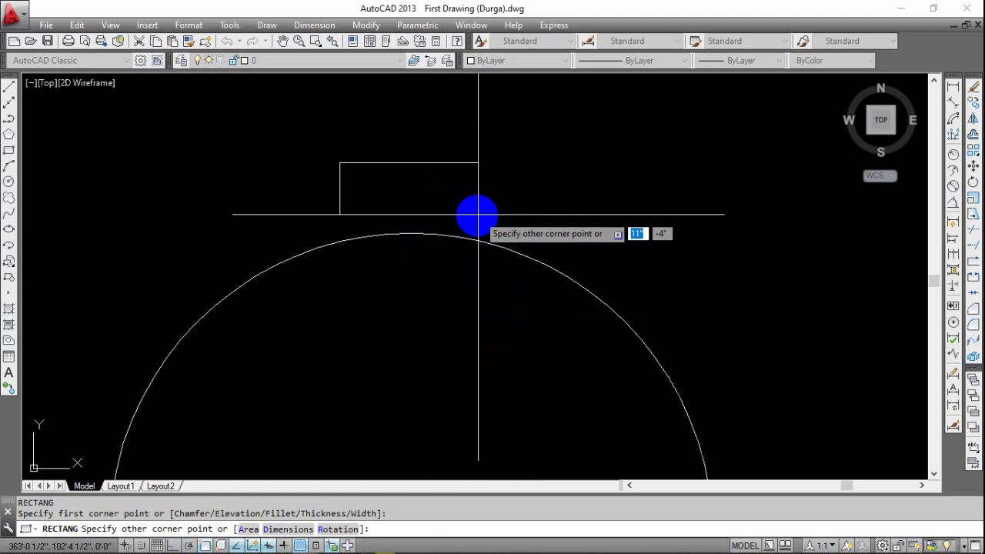
{"action": "left_click", "coordinate": [475, 218]}
{"action": "scroll", "coordinate": [505, 231], "scroll_direction": "down", "scroll_amount": 4}
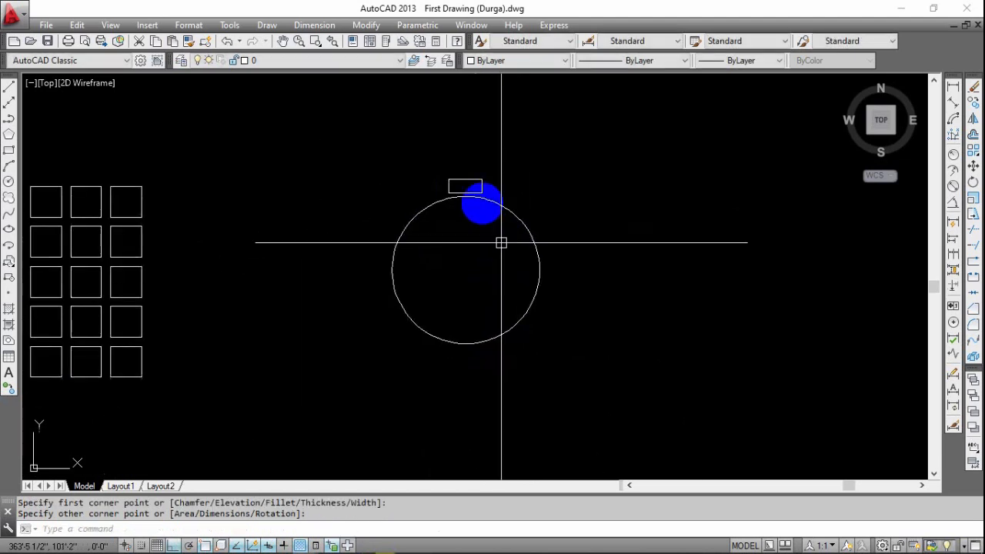
{"action": "scroll", "coordinate": [499, 231], "scroll_direction": "up", "scroll_amount": 1}
{"action": "middle_click_drag", "start_coordinate": [473, 234], "coordinate": [424, 248]}
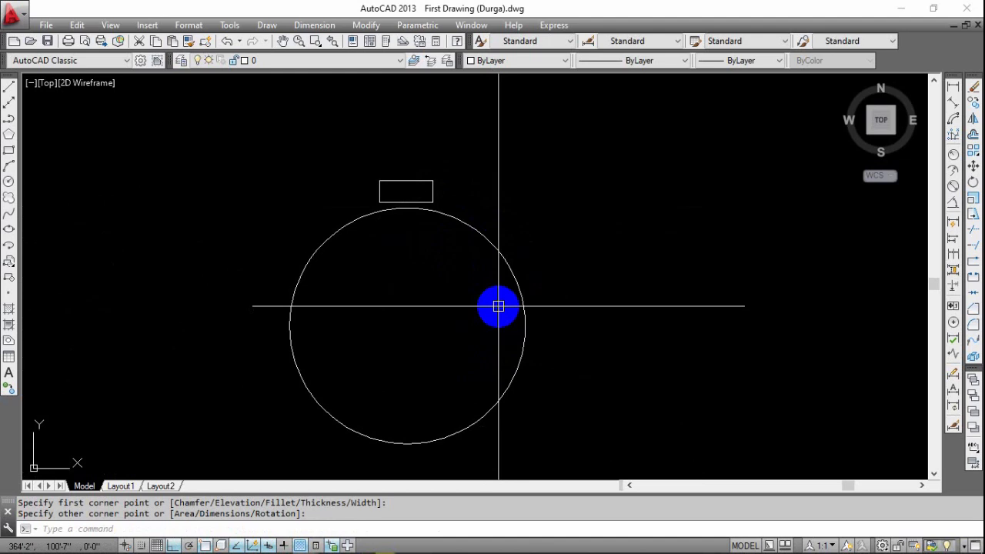
{"action": "right_click", "coordinate": [505, 252]}
{"action": "left_click", "coordinate": [503, 264]}
{"action": "left_click", "coordinate": [508, 261]}
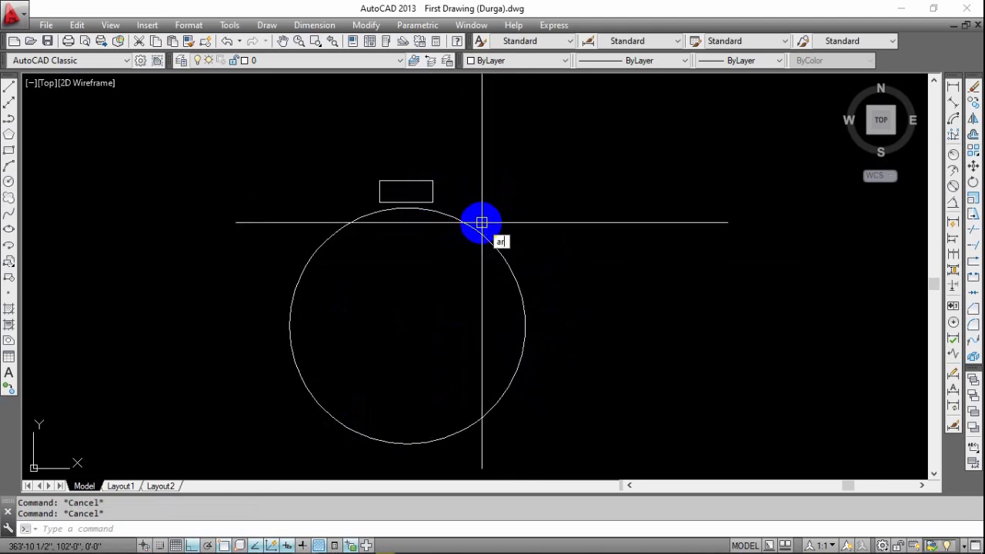
{"action": "key", "text": "Return"}
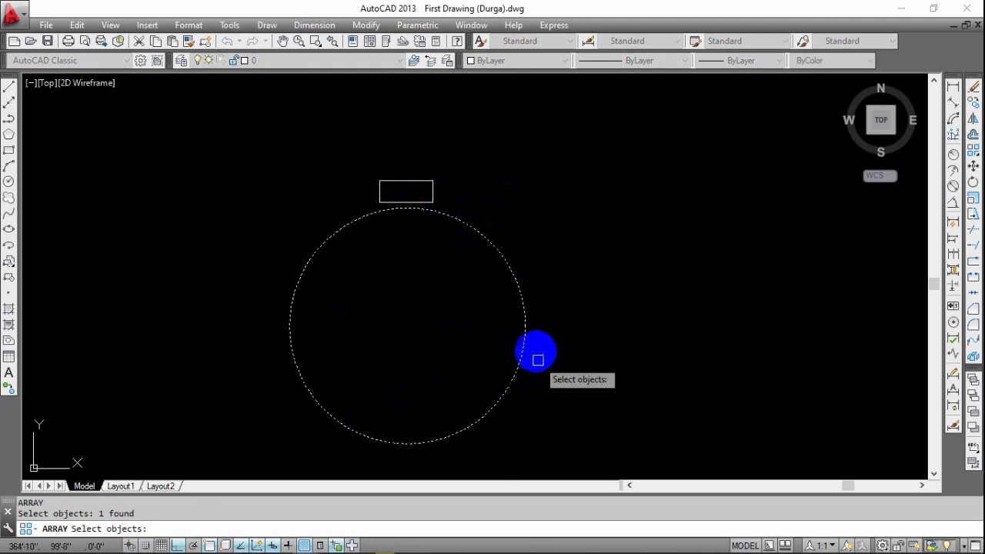
{"action": "key", "text": "Escape"}
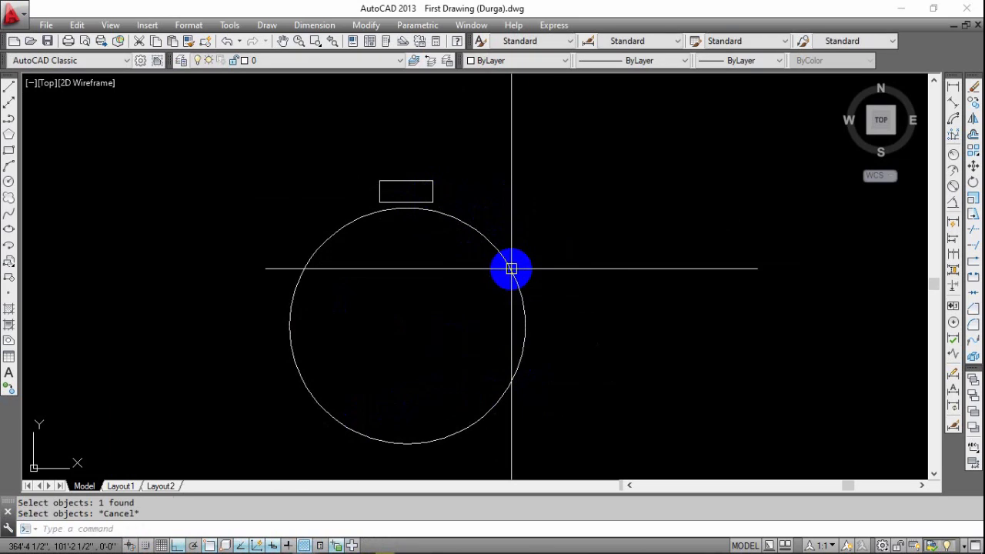
Create a polar array of the small rectangle around the center of the circle, keeping the default item settings.
{"action": "type", "text": "ar"}
{"action": "key", "text": "Return"}
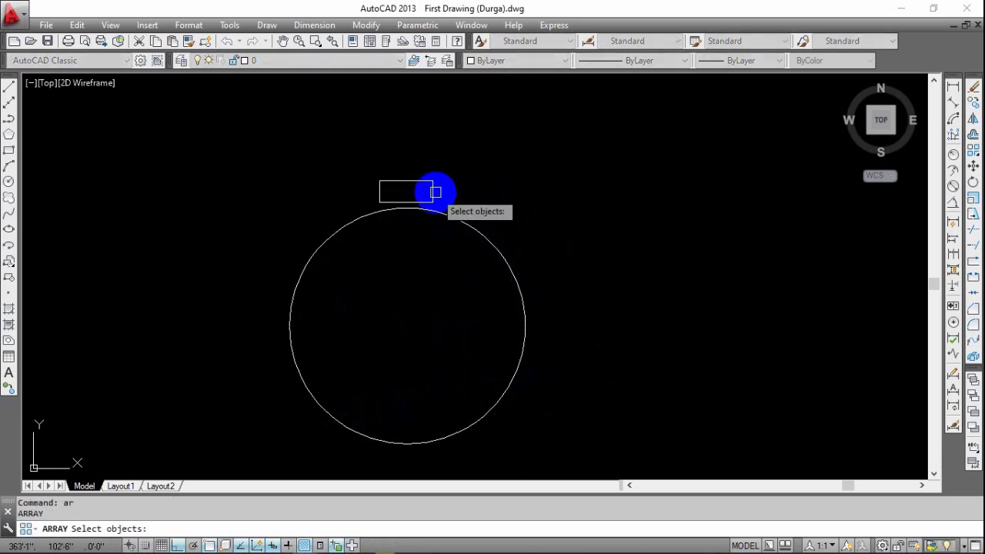
{"action": "key", "text": "Return"}
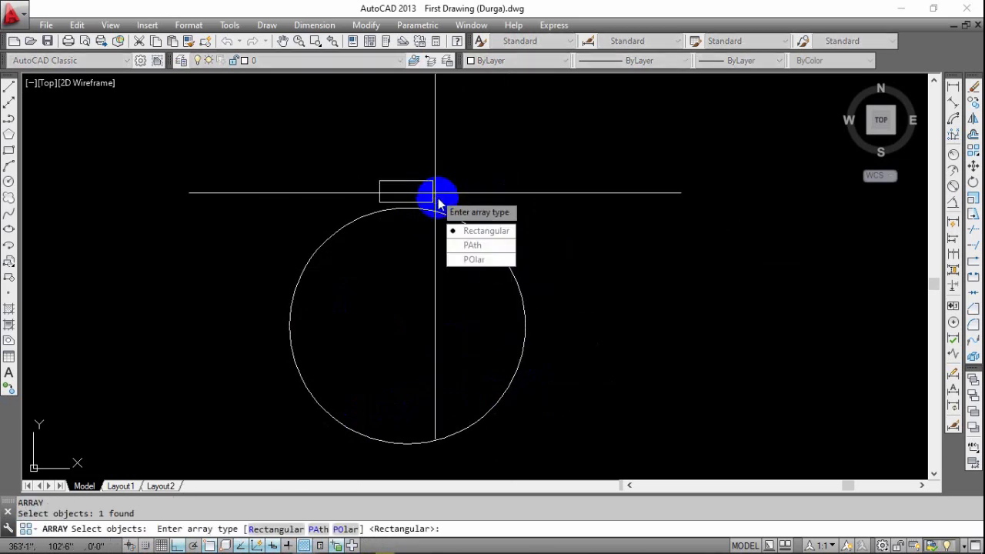
{"action": "left_click", "coordinate": [481, 261]}
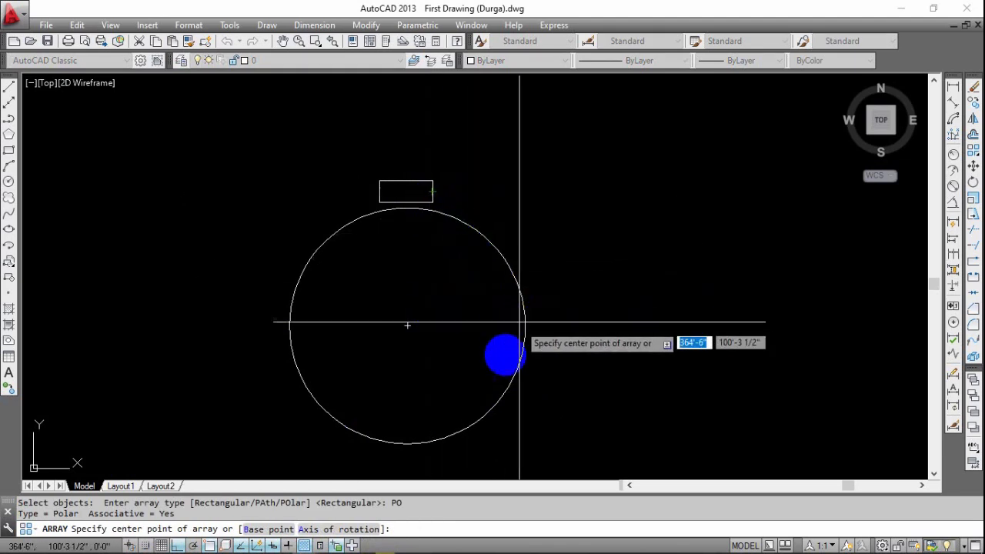
{"action": "left_click", "coordinate": [408, 325]}
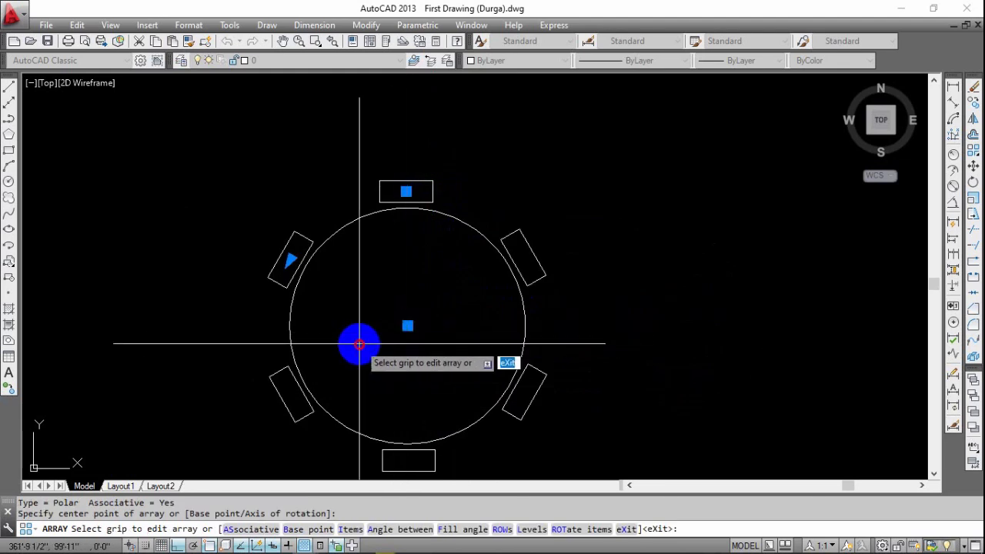
{"action": "key", "text": "Escape"}
Select the polar array of rectangles around the circle to examine its grips, and clear the selection.
{"action": "mouse_move", "coordinate": [464, 364]}
{"action": "middle_mouse_down"}
{"action": "mouse_move", "coordinate": [485, 307]}
{"action": "mouse_move", "coordinate": [448, 347]}
{"action": "middle_mouse_up"}
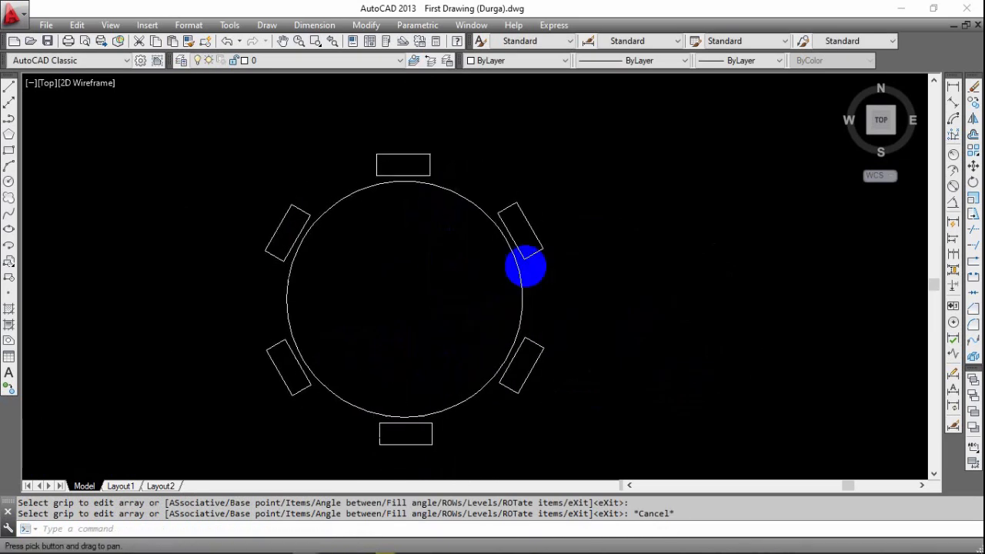
{"action": "left_click", "coordinate": [531, 247]}
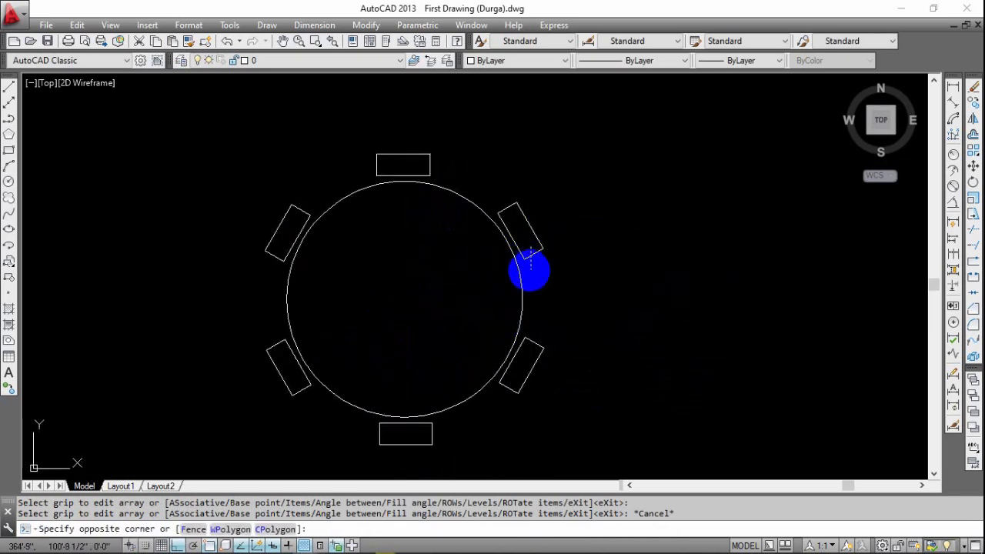
{"action": "left_click", "coordinate": [539, 260]}
{"action": "key", "text": "Escape"}
{"action": "left_click", "coordinate": [539, 241]}
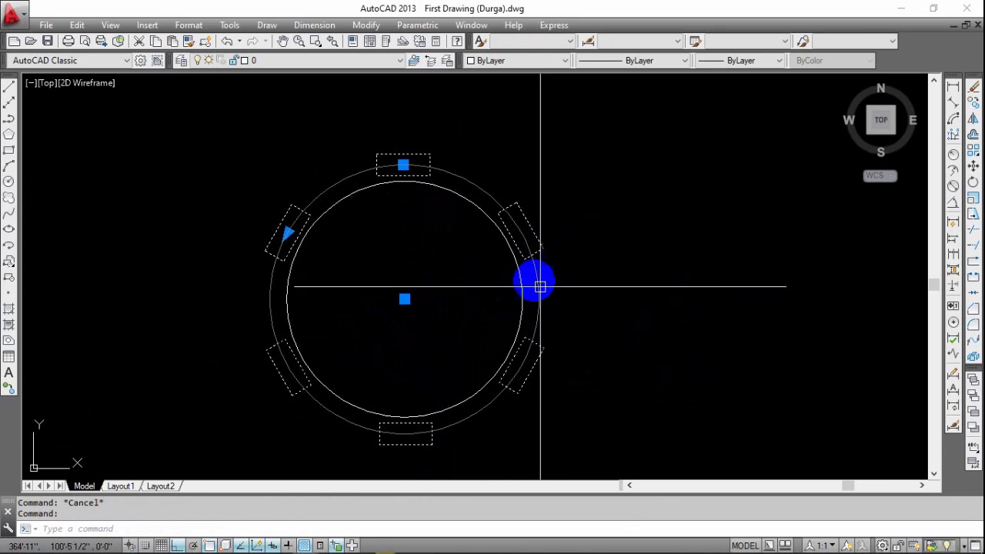
{"action": "scroll", "coordinate": [540, 278], "scroll_direction": "up", "scroll_amount": 3}
{"action": "left_click", "coordinate": [546, 266]}
{"action": "key", "text": "Escape"}
{"action": "scroll", "coordinate": [548, 258], "scroll_direction": "down", "scroll_amount": 5}
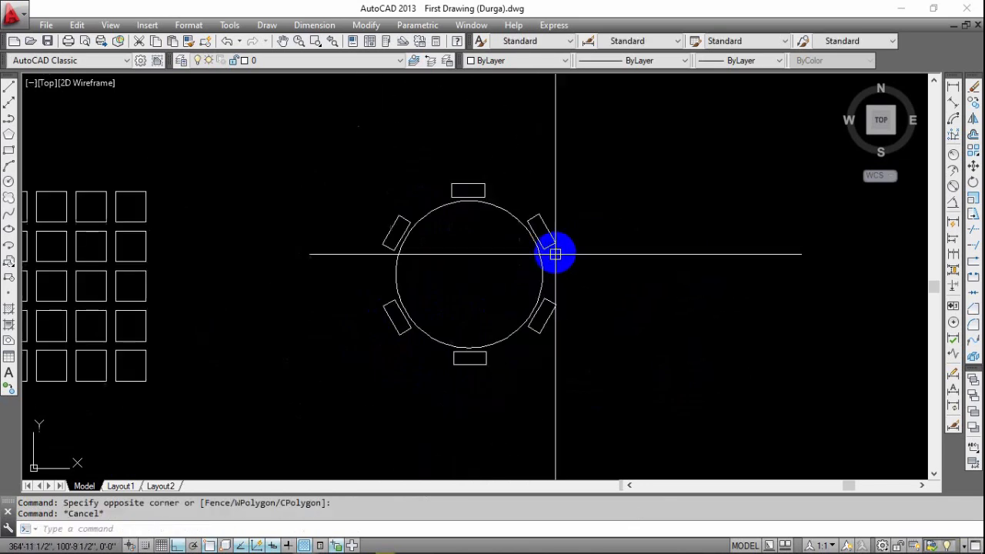
Reselect the polar array and check the angle between items through its arrow grip, without changing the angle.
{"action": "left_click", "coordinate": [556, 248]}
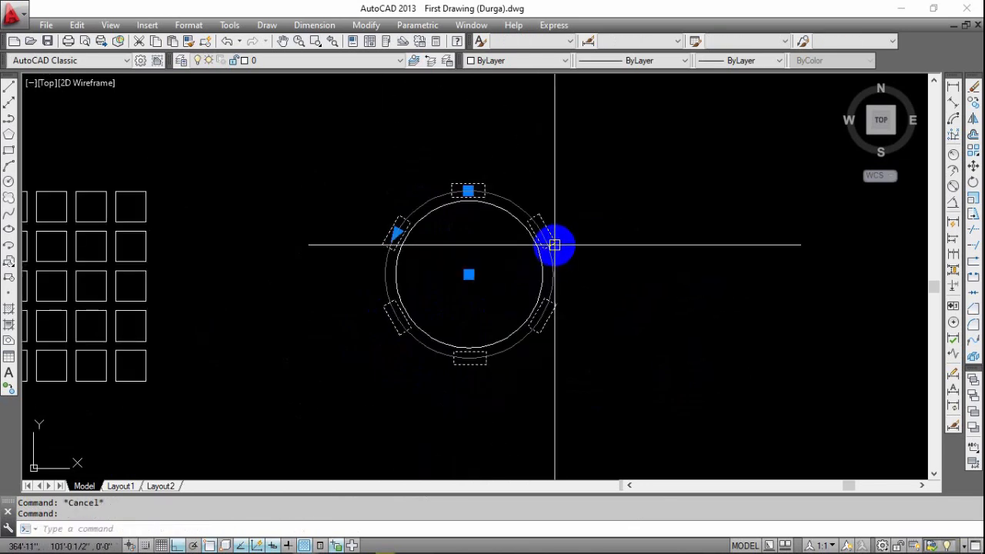
{"action": "left_click", "coordinate": [396, 232]}
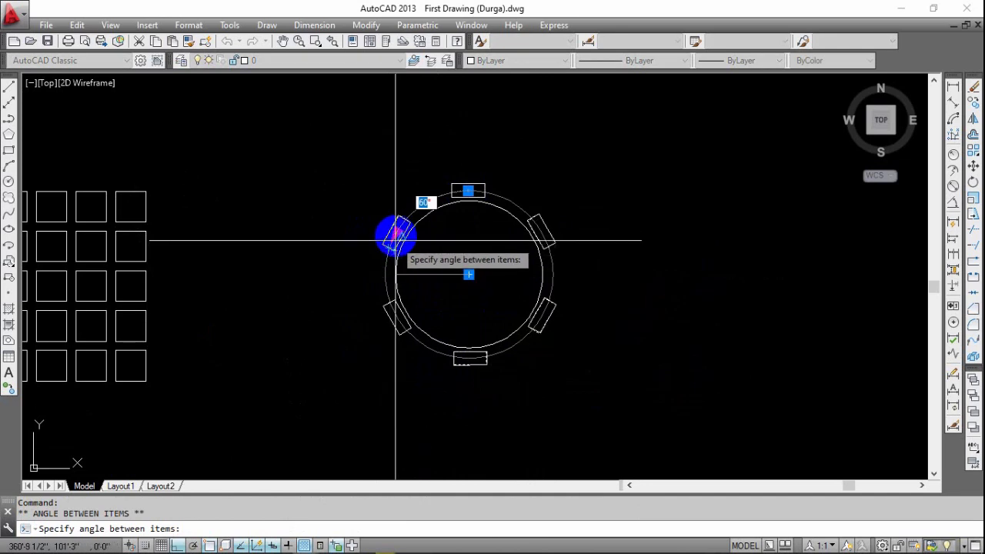
{"action": "scroll", "coordinate": [395, 231], "scroll_direction": "up", "scroll_amount": 5}
{"action": "scroll", "coordinate": [382, 250], "scroll_direction": "down", "scroll_amount": 4}
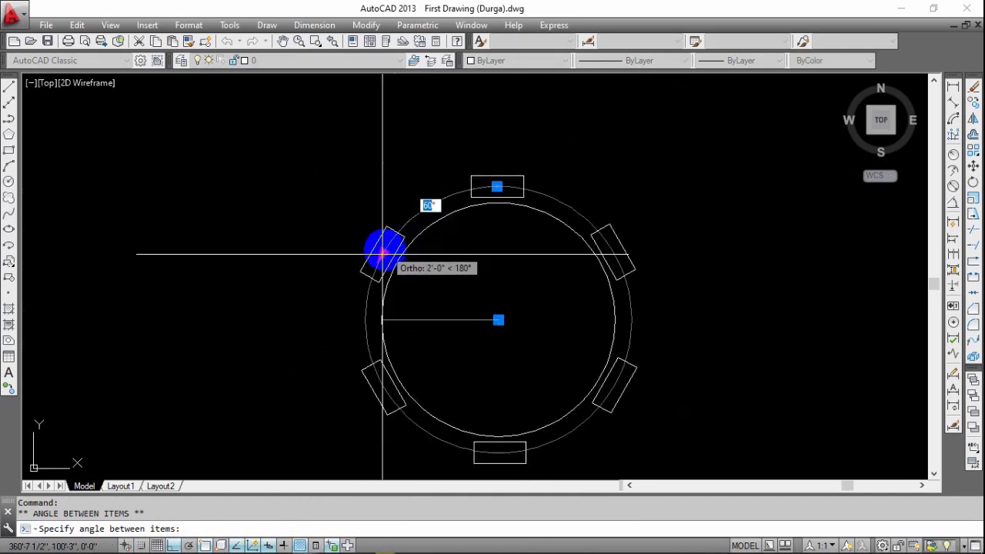
{"action": "key", "text": "Escape"}
Try stretching the polar array's radius inward and outward with the grip on the top rectangle.
{"action": "scroll", "coordinate": [493, 205], "scroll_direction": "down", "scroll_amount": 2}
{"action": "scroll", "coordinate": [464, 193], "scroll_direction": "up", "scroll_amount": 5}
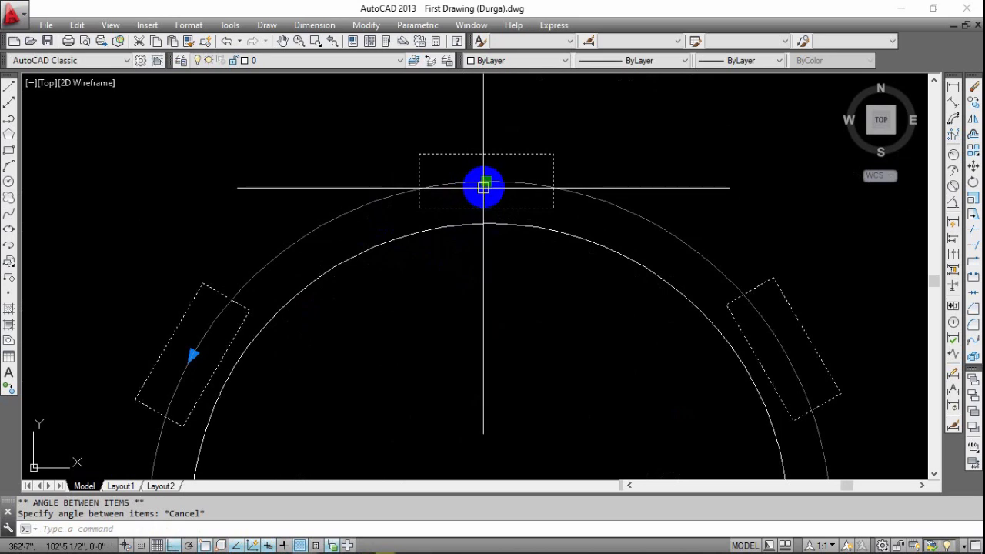
{"action": "left_click", "coordinate": [486, 181]}
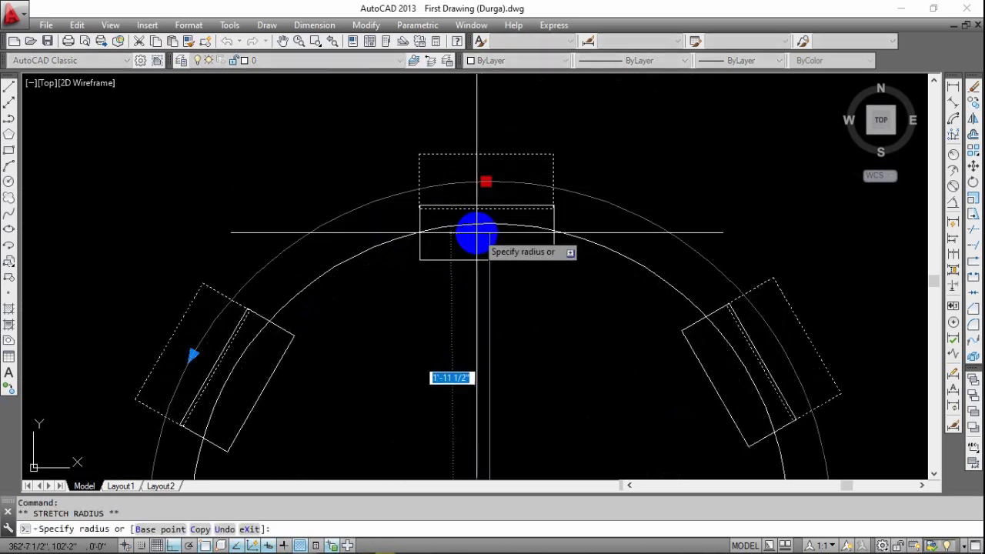
{"action": "scroll", "coordinate": [493, 257], "scroll_direction": "down", "scroll_amount": 4}
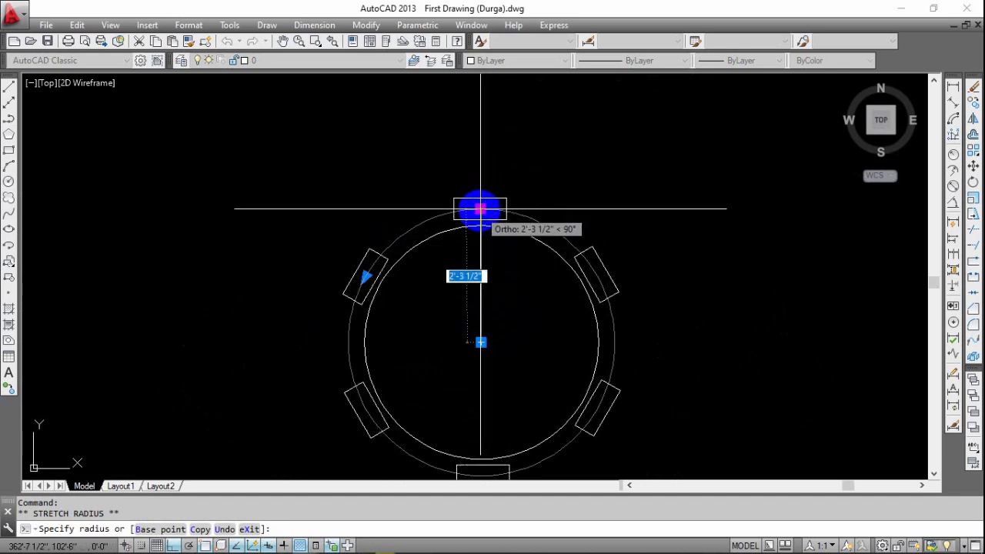
{"action": "key", "text": "Escape"}
{"action": "scroll", "coordinate": [481, 208], "scroll_direction": "up", "scroll_amount": 4}
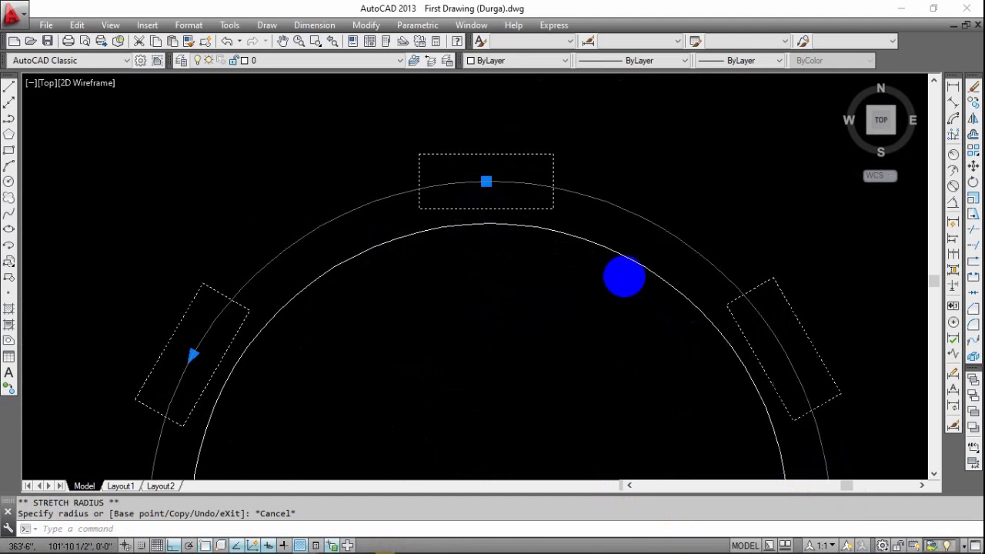
{"action": "scroll", "coordinate": [547, 275], "scroll_direction": "down", "scroll_amount": 4}
{"action": "key", "text": "Escape"}
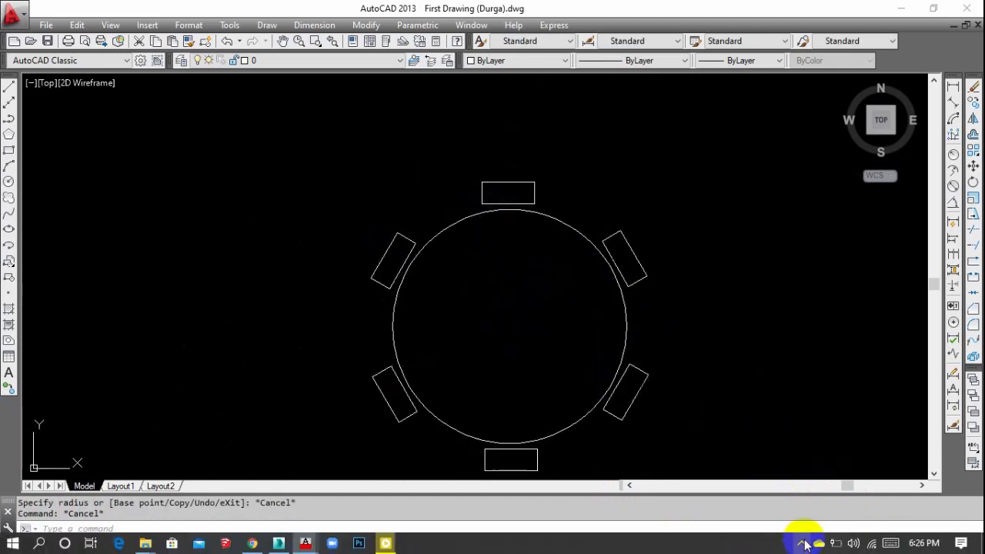
{"action": "left_click", "coordinate": [804, 545]}
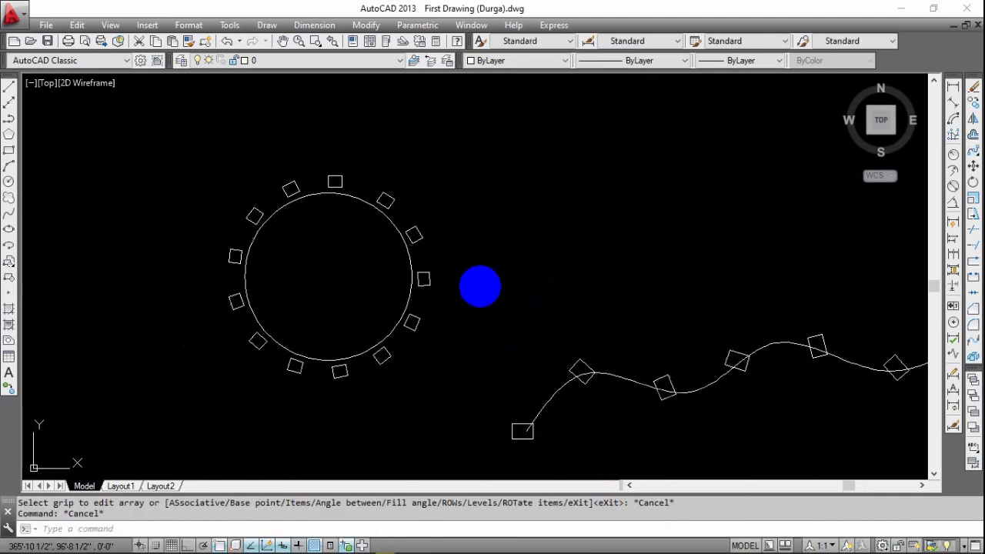
{"action": "key", "text": "Escape"}
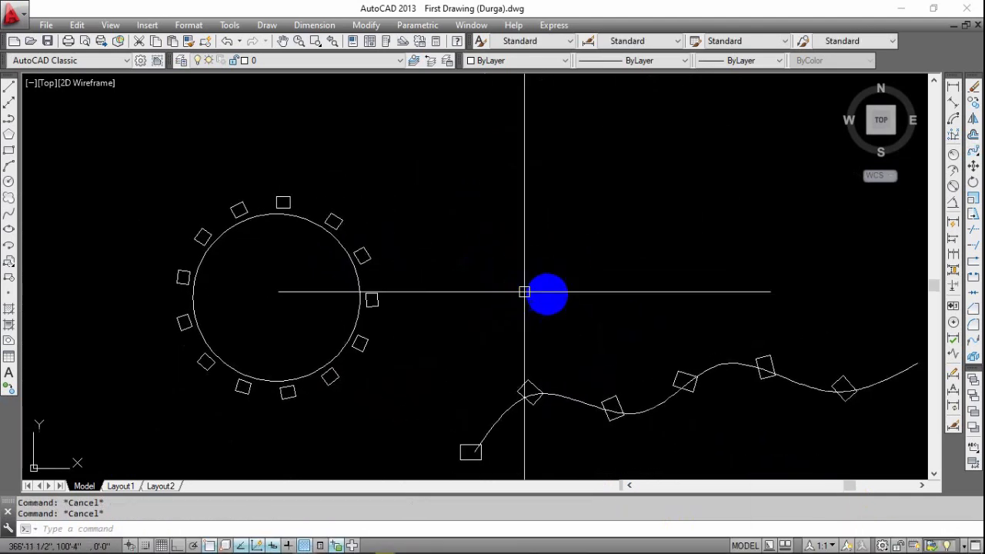
Draw a new circle in the empty area above and to the right of the circle ringed with small squares.
{"action": "scroll", "coordinate": [524, 292], "scroll_direction": "down", "scroll_amount": 3}
{"action": "scroll", "coordinate": [585, 288], "scroll_direction": "up", "scroll_amount": 6}
{"action": "scroll", "coordinate": [488, 314], "scroll_direction": "down", "scroll_amount": 4}
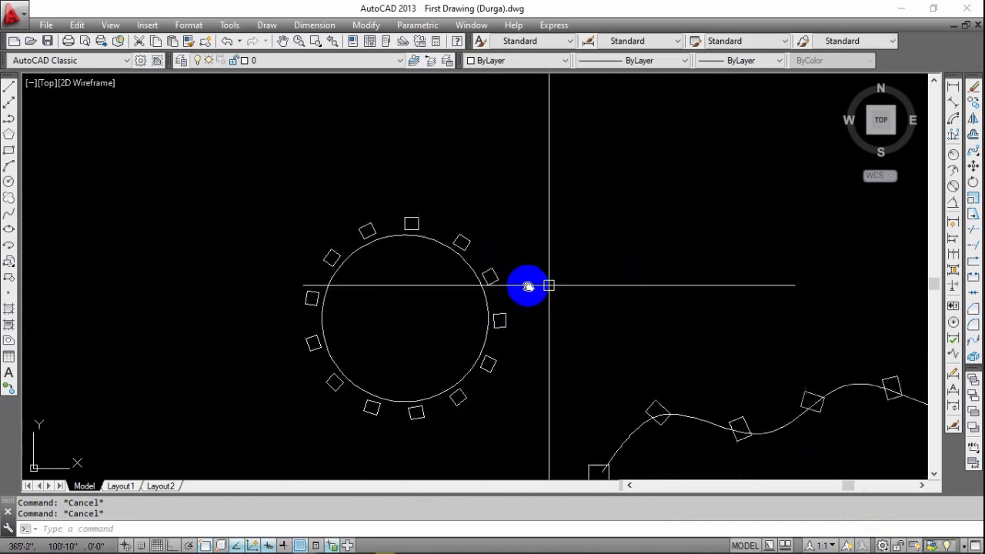
{"action": "middle_click_drag", "start_coordinate": [528, 286], "coordinate": [514, 284]}
{"action": "type", "text": "c"}
{"action": "key", "text": "Return"}
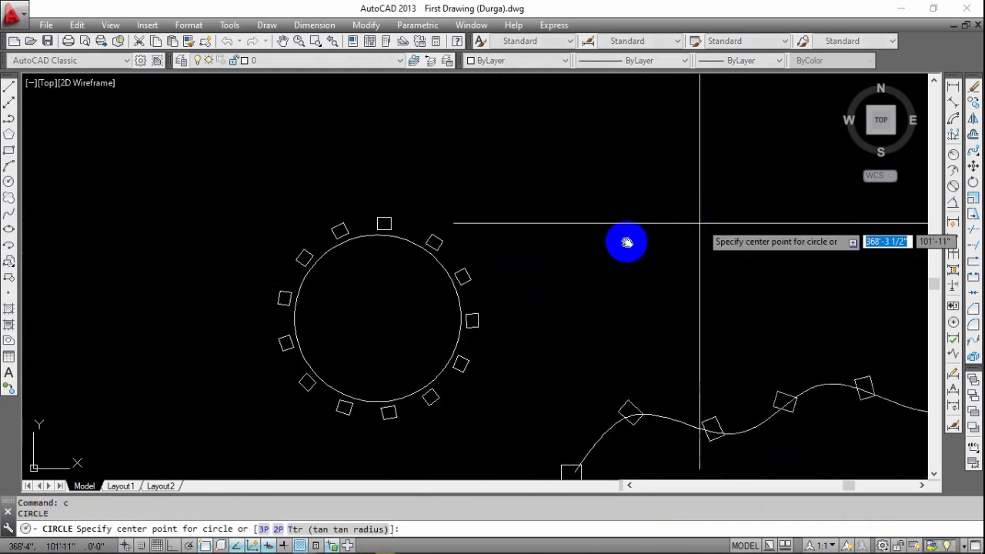
{"action": "middle_click_drag", "start_coordinate": [699, 215], "coordinate": [566, 244]}
{"action": "left_click", "coordinate": [521, 195]}
{"action": "left_click", "coordinate": [554, 248]}
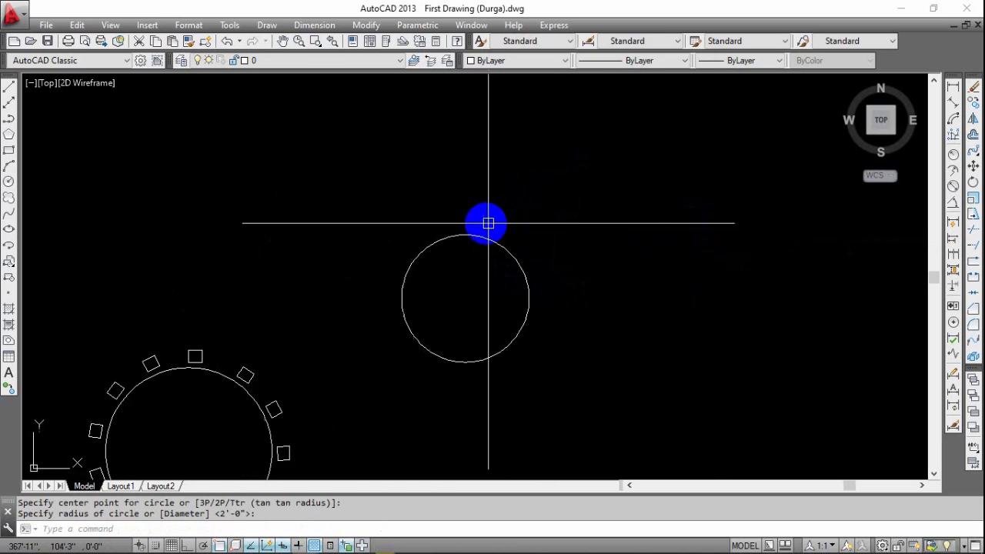
Draw a small rectangle about 2" high just above the top of the new circle.
{"action": "scroll", "coordinate": [485, 226], "scroll_direction": "up", "scroll_amount": 2}
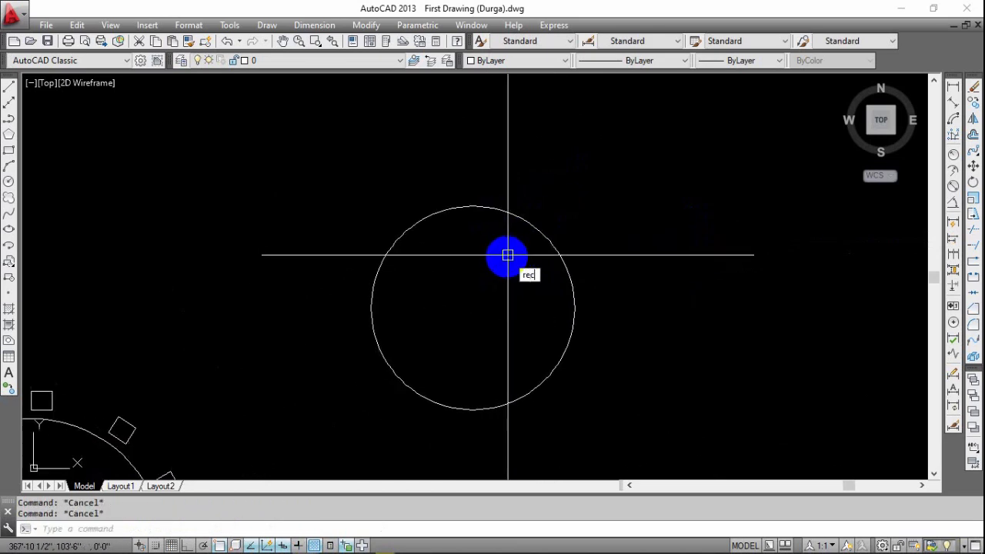
{"action": "key", "text": "Return"}
{"action": "scroll", "coordinate": [454, 185], "scroll_direction": "up", "scroll_amount": 3}
{"action": "left_click", "coordinate": [464, 168]}
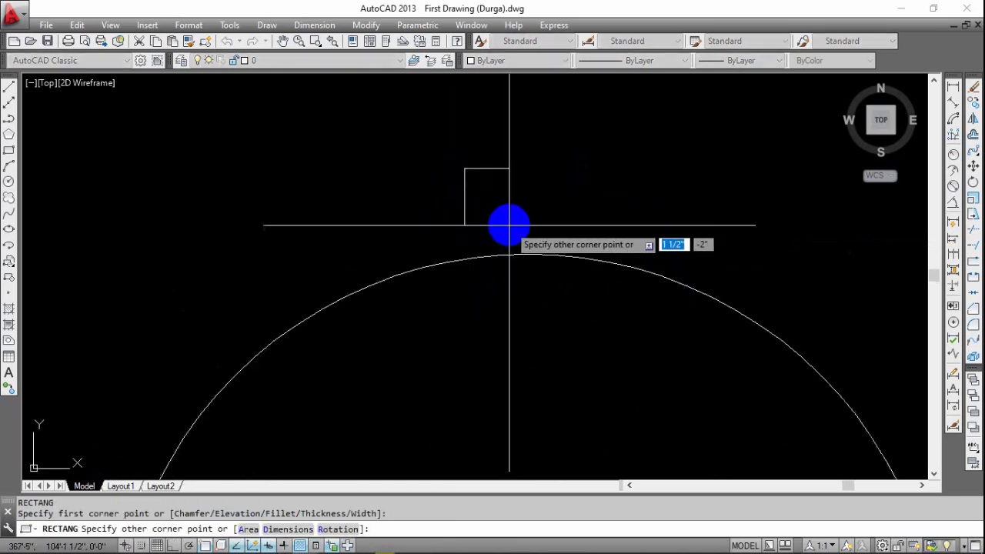
{"action": "left_click", "coordinate": [548, 225]}
{"action": "scroll", "coordinate": [543, 232], "scroll_direction": "down", "scroll_amount": 4}
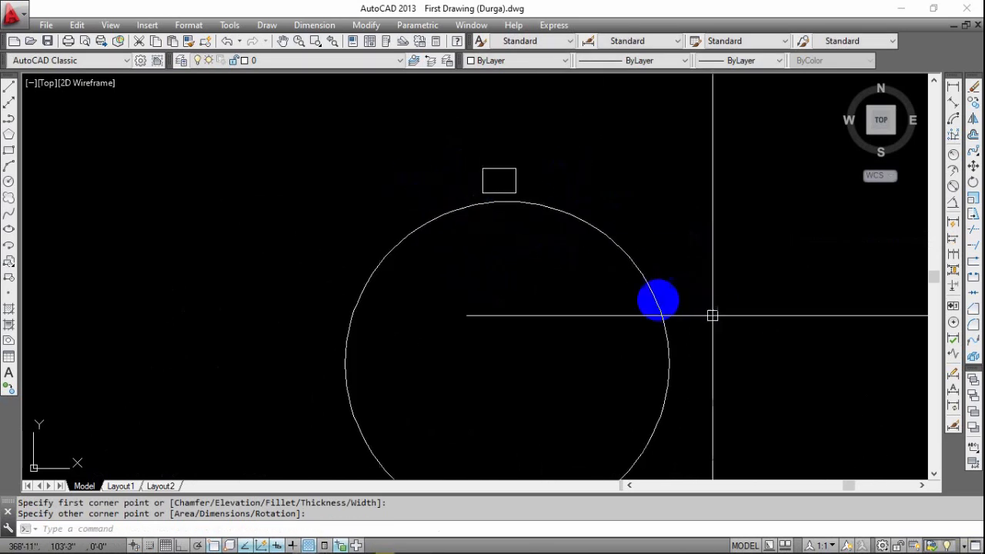
Create a polar array of the small rectangle around the centre of the new circle.
{"action": "scroll", "coordinate": [541, 211], "scroll_direction": "down", "scroll_amount": 2}
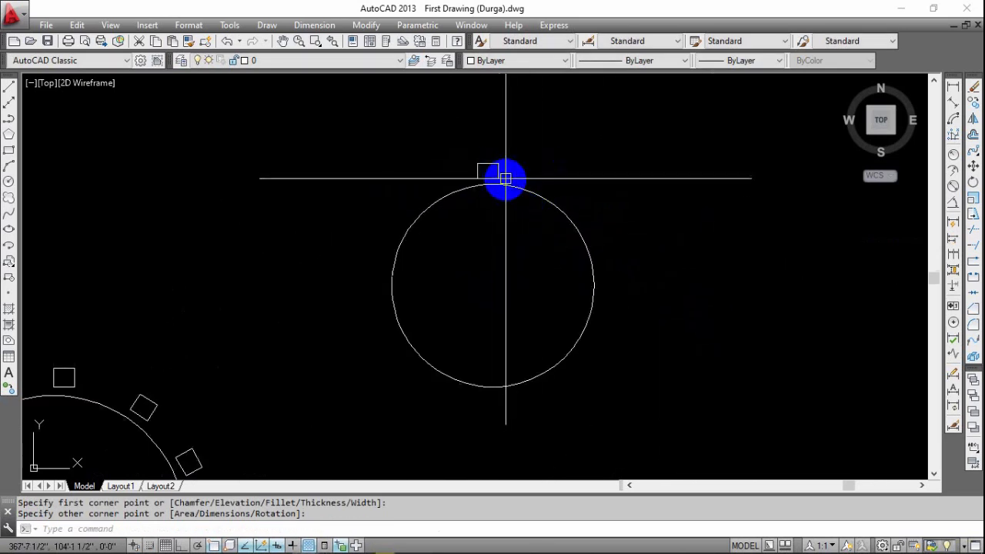
{"action": "scroll", "coordinate": [495, 172], "scroll_direction": "up", "scroll_amount": 2}
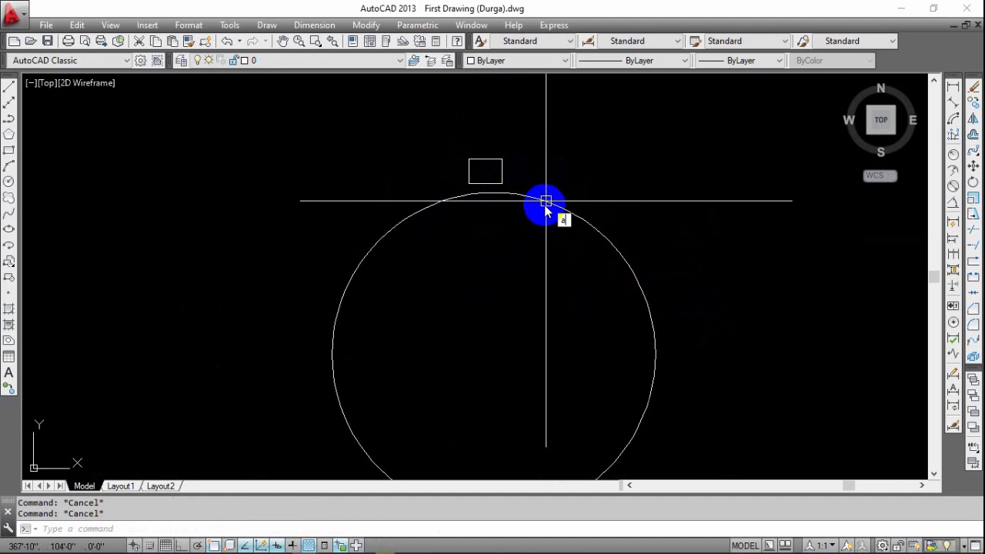
{"action": "type", "text": "r"}
{"action": "key", "text": "Return"}
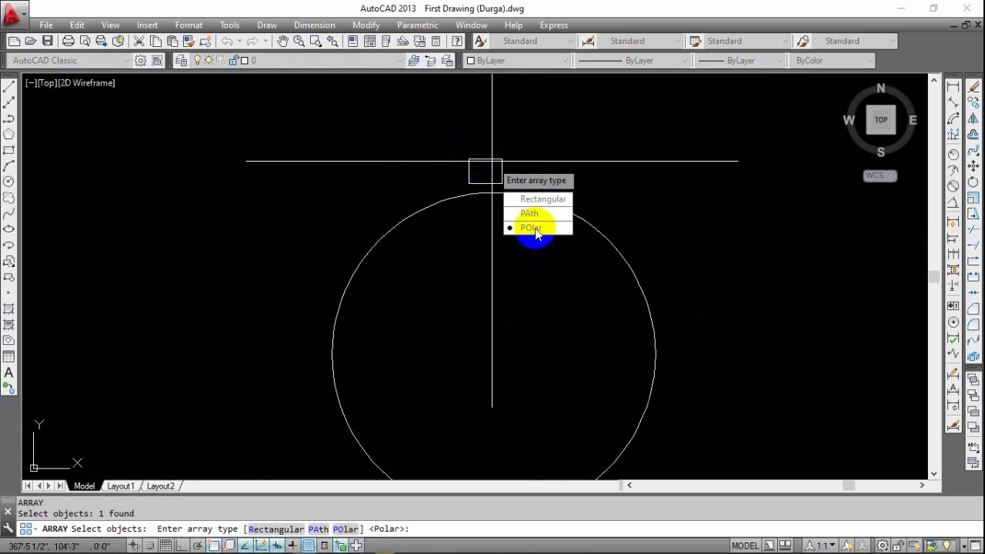
{"action": "left_click", "coordinate": [536, 230]}
{"action": "scroll", "coordinate": [511, 293], "scroll_direction": "down", "scroll_amount": 2}
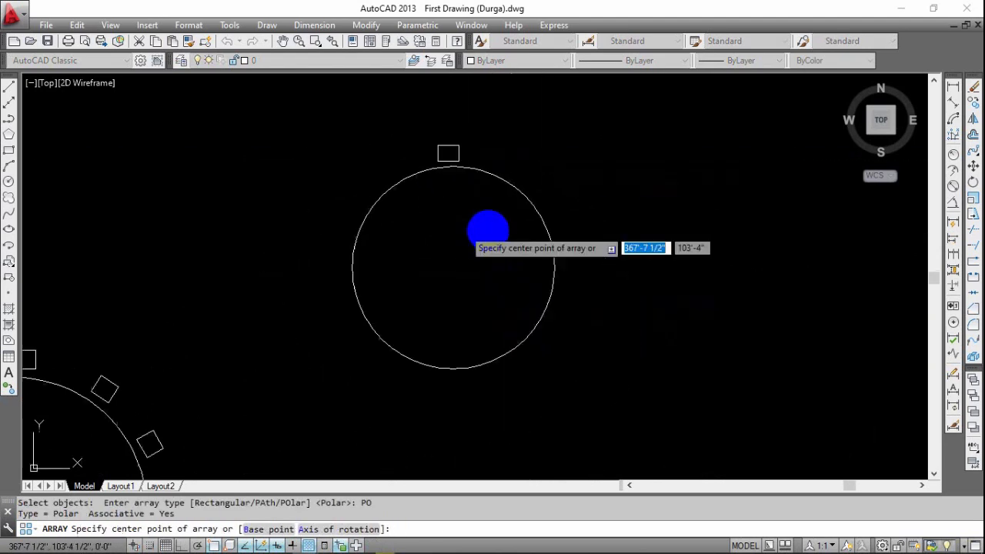
{"action": "left_click", "coordinate": [454, 269]}
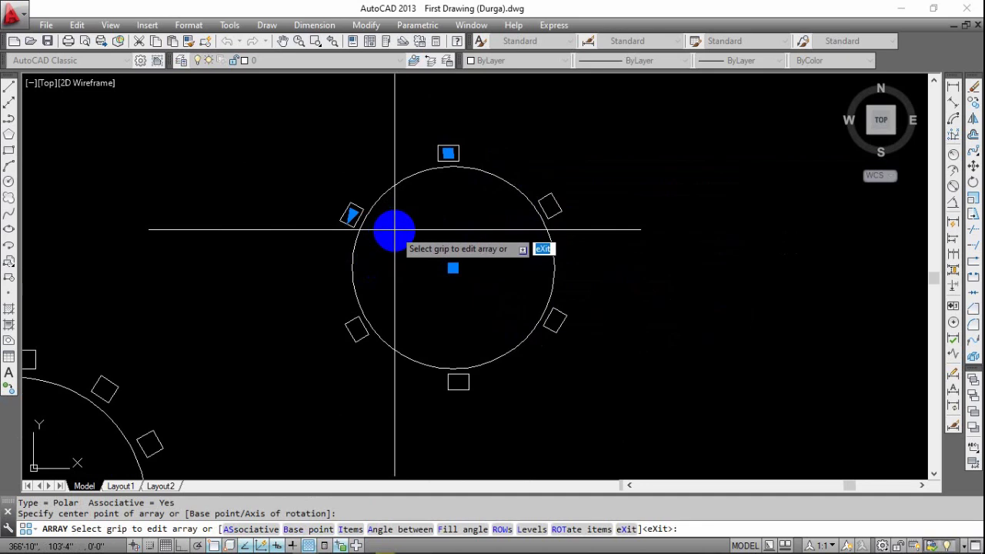
Reduce the polar array's angle between items and extend it with the item-count grip to 10 rectangles around the full circle.
{"action": "left_click", "coordinate": [353, 215]}
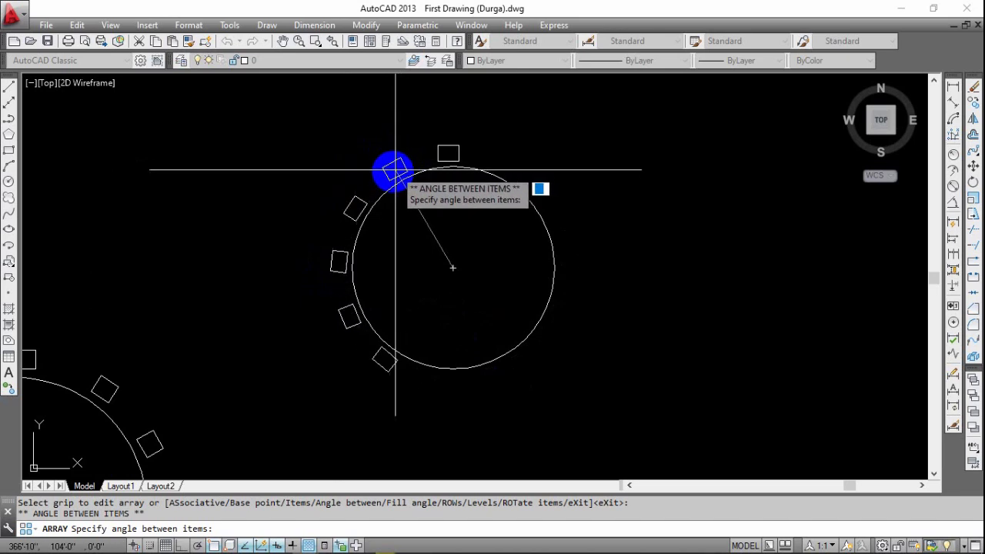
{"action": "left_click", "coordinate": [386, 183]}
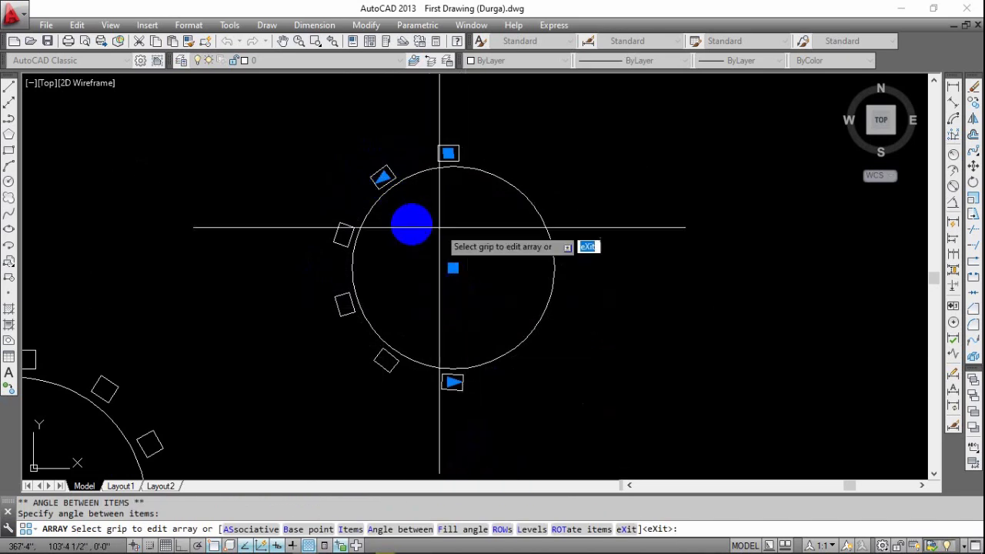
{"action": "left_click", "coordinate": [453, 383]}
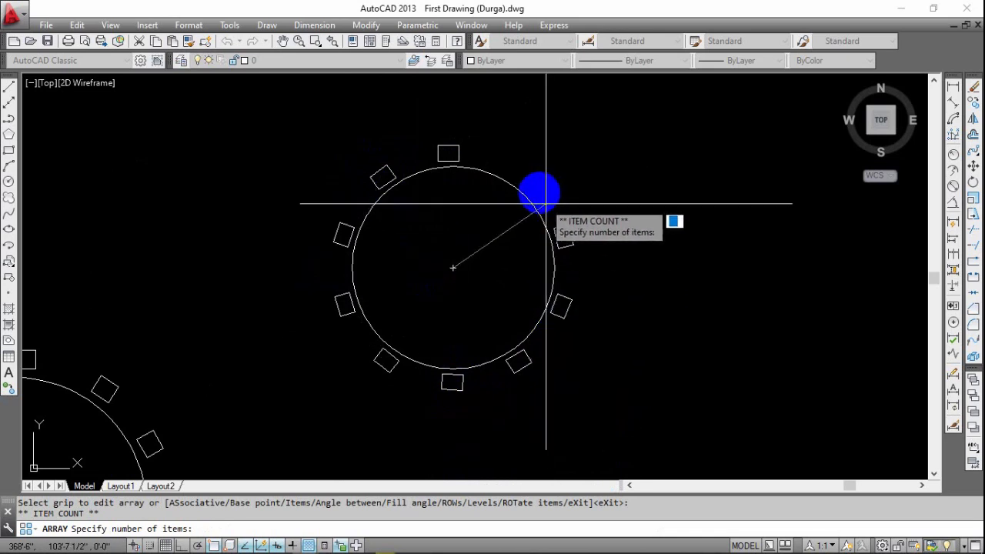
{"action": "left_click", "coordinate": [483, 166]}
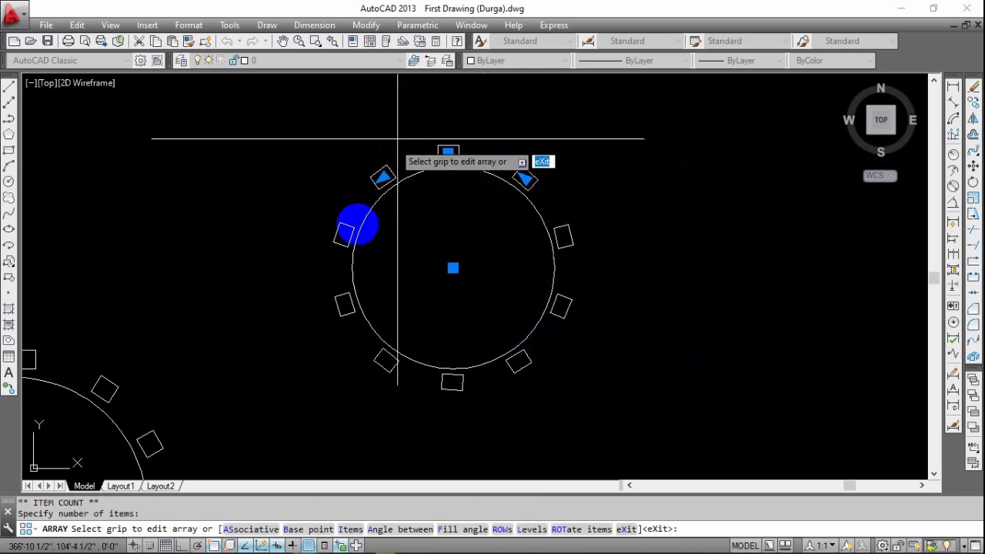
{"action": "scroll", "coordinate": [455, 155], "scroll_direction": "up", "scroll_amount": 10}
{"action": "scroll", "coordinate": [455, 177], "scroll_direction": "down", "scroll_amount": 8}
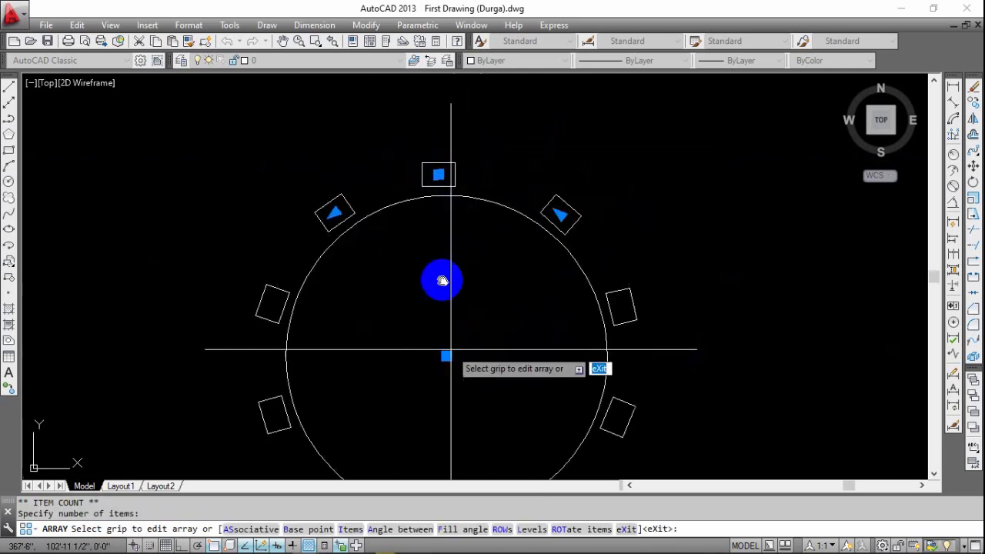
{"action": "middle_click_drag", "start_coordinate": [446, 347], "coordinate": [450, 289]}
{"action": "key", "text": "Return"}
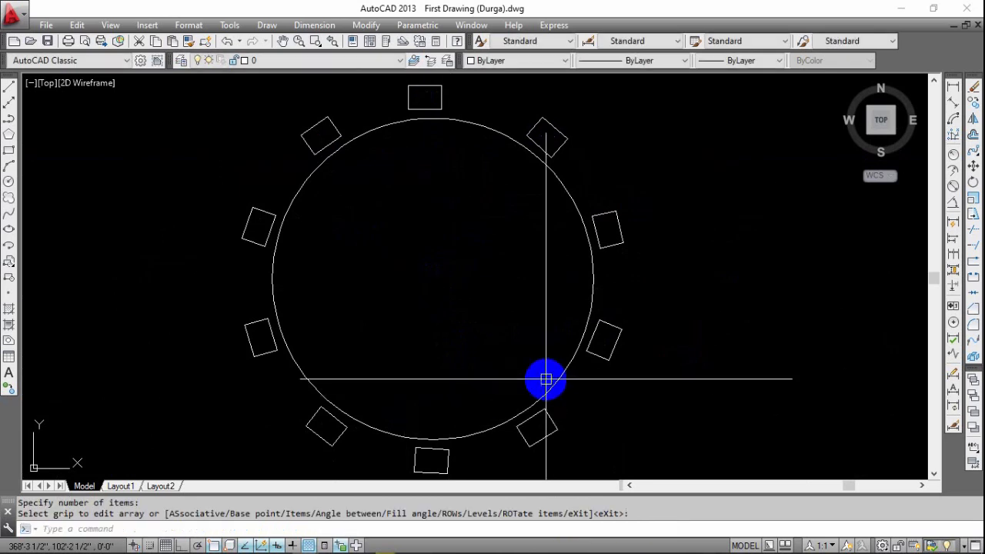
Erase the old wavy spline and the squares arrayed along it below the circles.
{"action": "scroll", "coordinate": [448, 299], "scroll_direction": "down", "scroll_amount": 2}
{"action": "middle_click_drag", "start_coordinate": [525, 351], "coordinate": [492, 309]}
{"action": "scroll", "coordinate": [492, 309], "scroll_direction": "down", "scroll_amount": 2}
{"action": "middle_click_drag", "start_coordinate": [521, 384], "coordinate": [464, 332]}
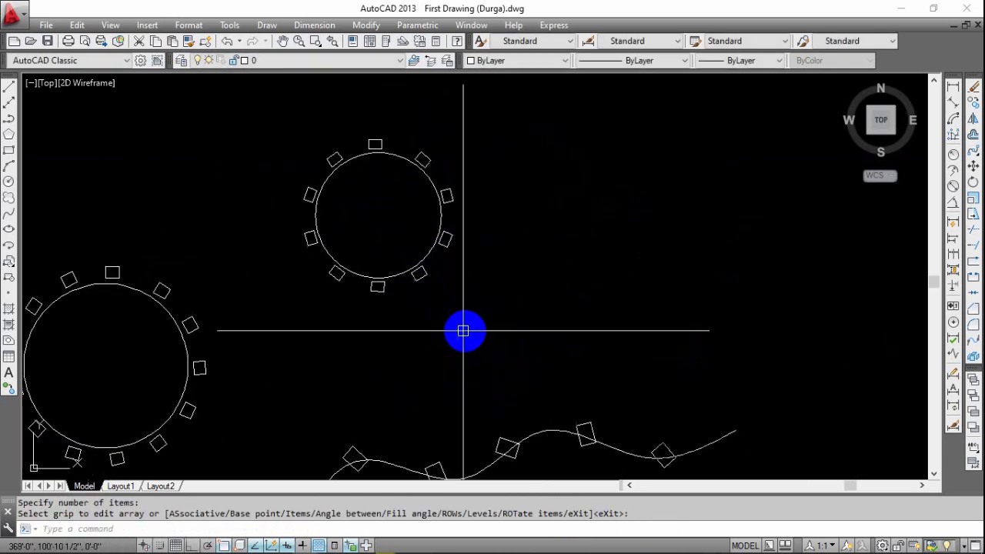
{"action": "scroll", "coordinate": [465, 333], "scroll_direction": "down", "scroll_amount": 2}
{"action": "middle_click_drag", "start_coordinate": [633, 368], "coordinate": [583, 283]}
{"action": "left_click", "coordinate": [595, 293]}
{"action": "left_click", "coordinate": [307, 400]}
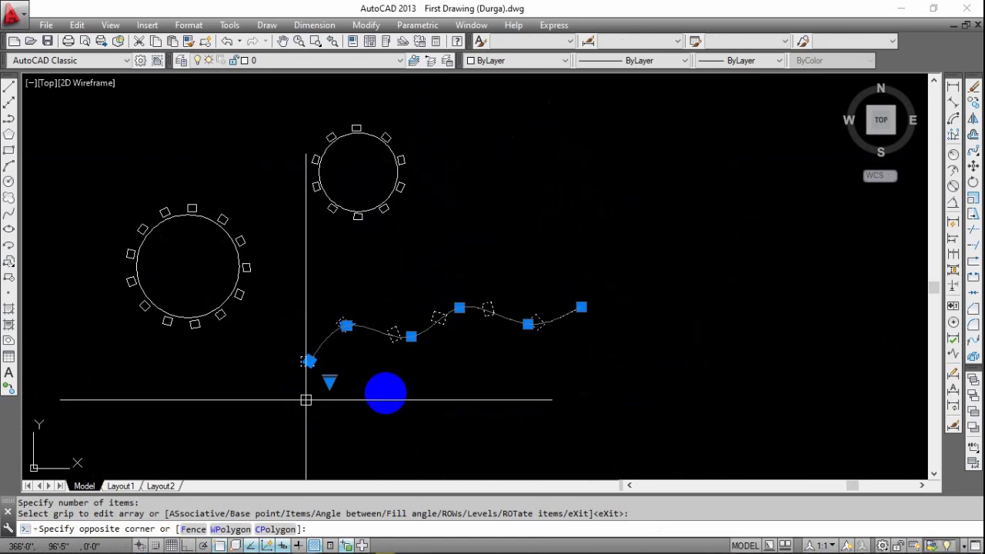
{"action": "key", "text": "Delete"}
{"action": "middle_click_drag", "start_coordinate": [387, 360], "coordinate": [474, 384]}
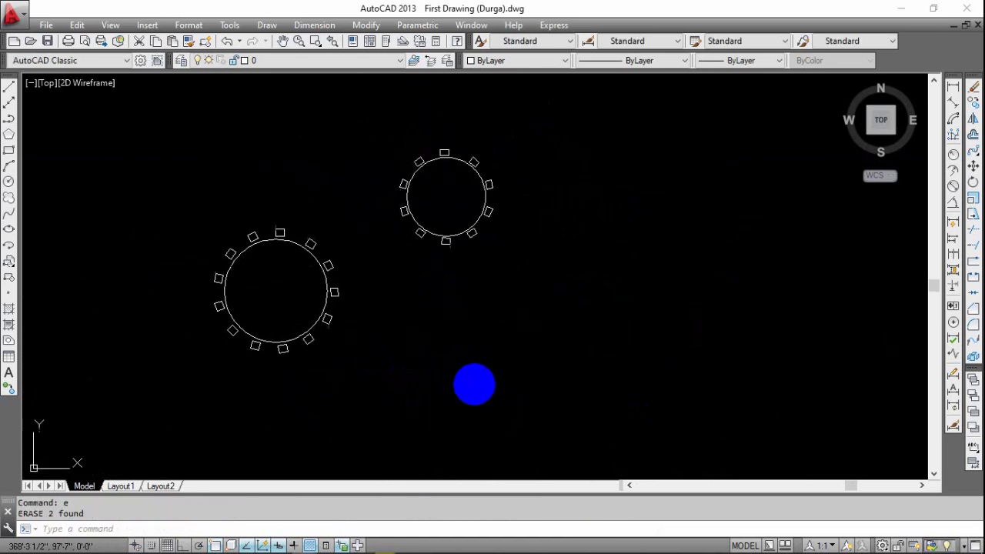
{"action": "scroll", "coordinate": [445, 300], "scroll_direction": "down", "scroll_amount": 2}
{"action": "middle_click_drag", "start_coordinate": [97, 319], "coordinate": [328, 297]}
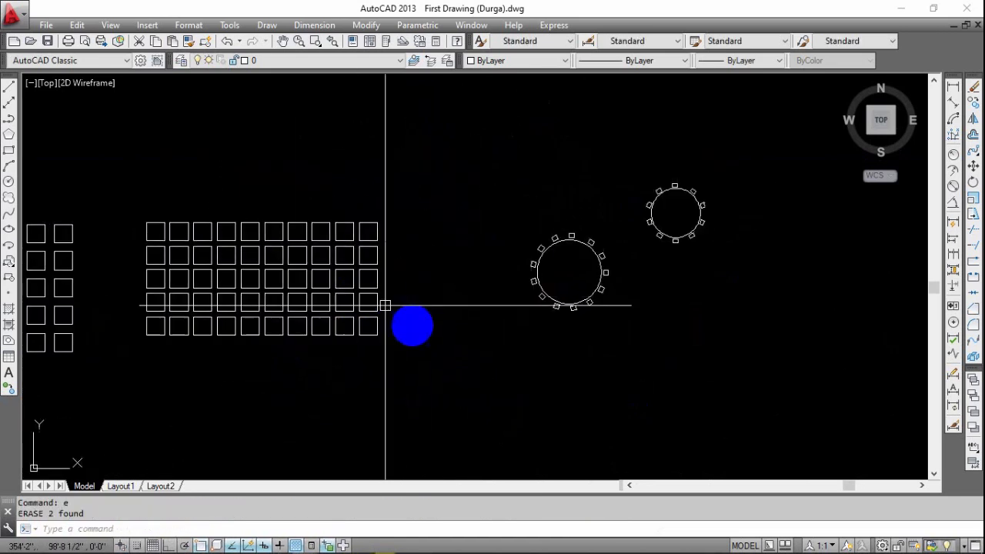
{"action": "middle_click_drag", "start_coordinate": [514, 332], "coordinate": [187, 374]}
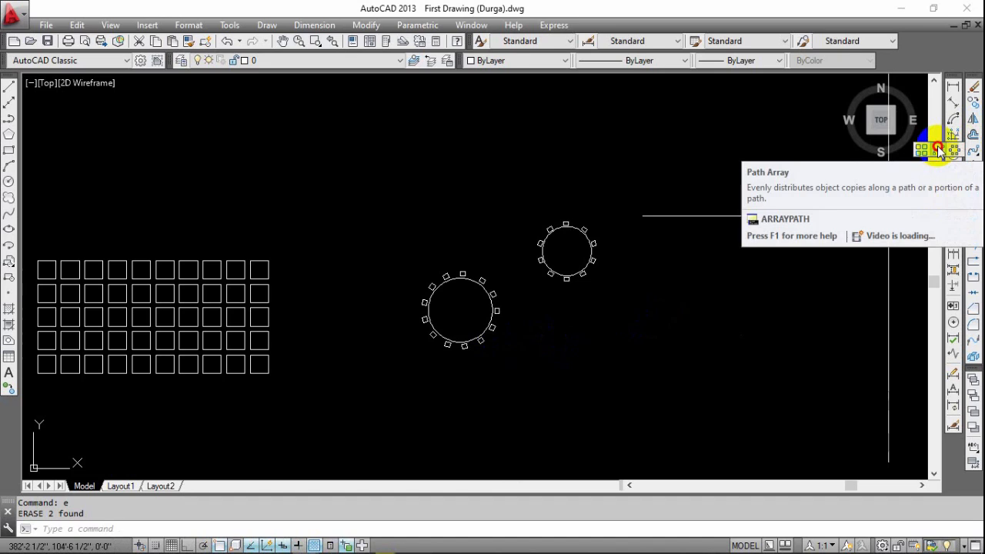
{"action": "left_click", "coordinate": [937, 147]}
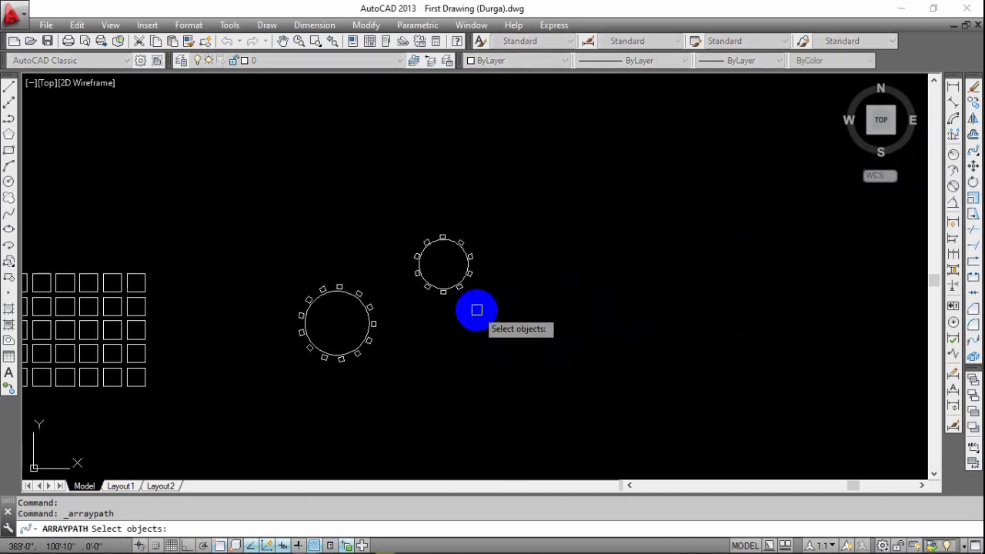
{"action": "key", "text": "Escape"}
{"action": "key", "text": "Escape"}
{"action": "middle_click_drag", "start_coordinate": [514, 343], "coordinate": [421, 319]}
{"action": "type", "text": "l"}
{"action": "key", "text": "Return"}
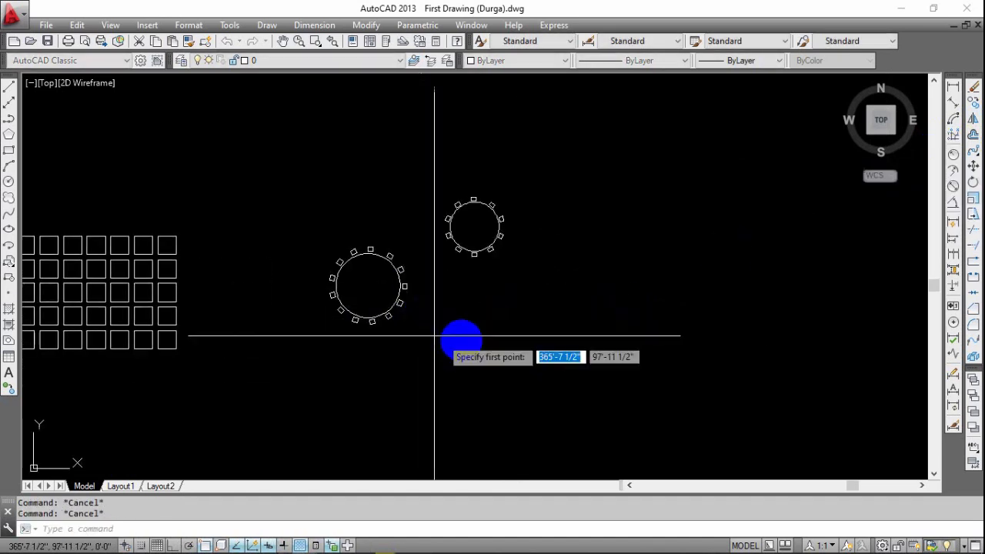
{"action": "key", "text": "Escape"}
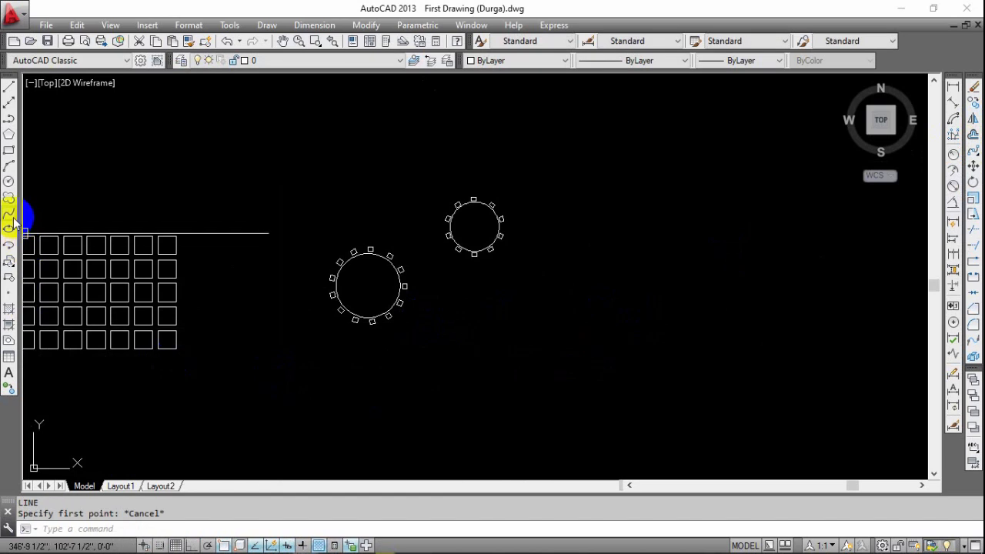
{"action": "middle_click_drag", "start_coordinate": [510, 302], "coordinate": [341, 302]}
{"action": "key", "text": "Escape"}
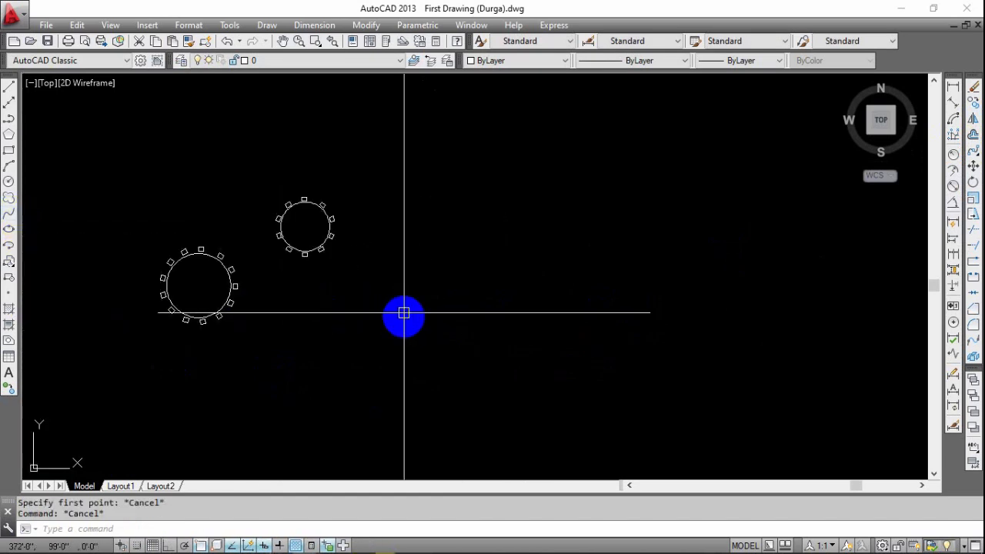
Draw three connected line segments descending through the empty area to the right of the two ringed circles.
{"action": "type", "text": "l"}
{"action": "key", "text": "Return"}
{"action": "left_click", "coordinate": [490, 251]}
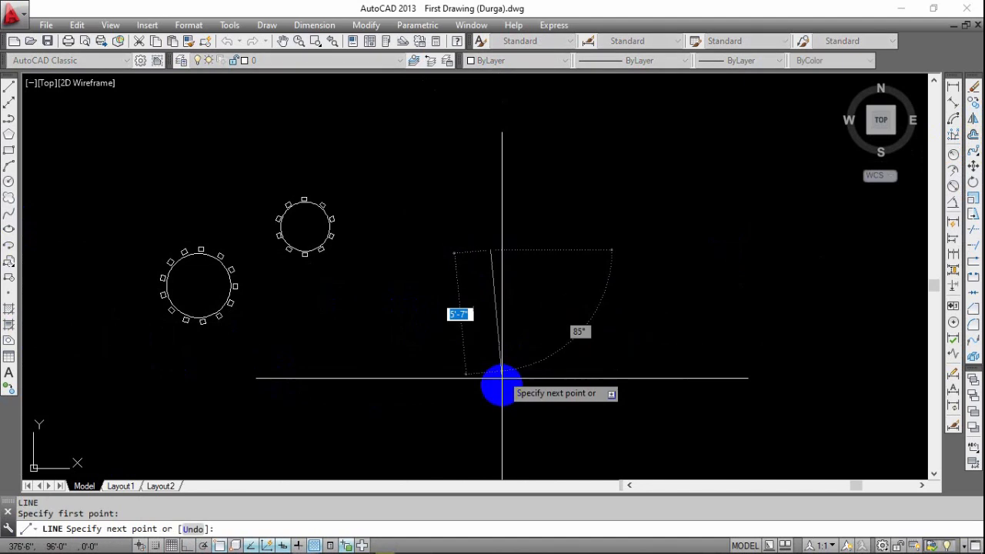
{"action": "left_click", "coordinate": [553, 295]}
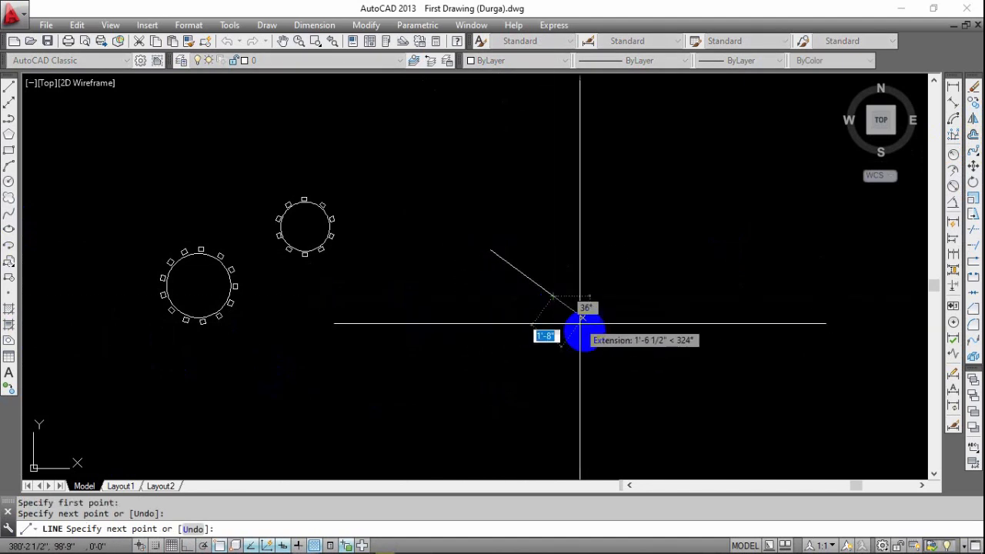
{"action": "left_click", "coordinate": [589, 365]}
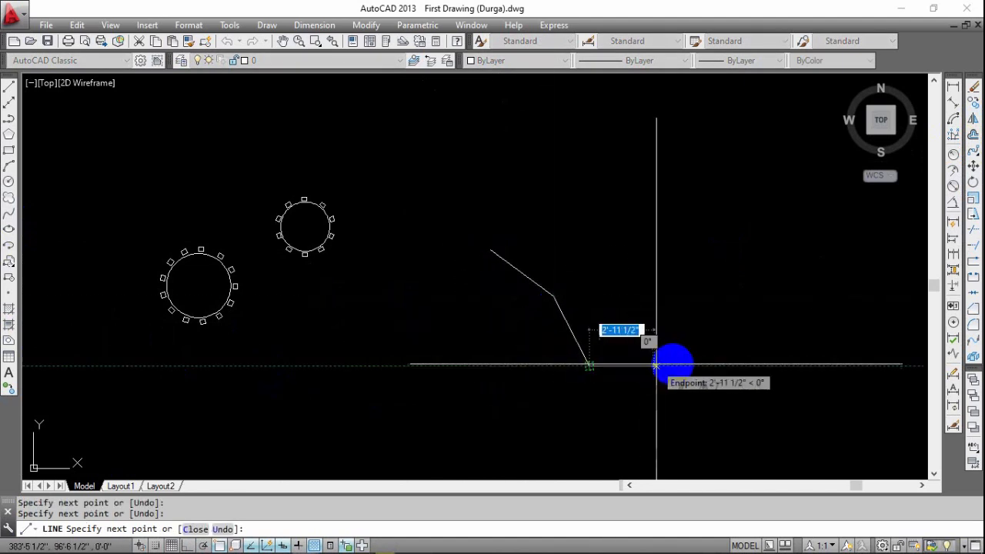
{"action": "left_click", "coordinate": [695, 388]}
{"action": "key", "text": "Escape"}
Select the connected segments together and erase them.
{"action": "left_click", "coordinate": [487, 370]}
{"action": "left_click", "coordinate": [466, 406]}
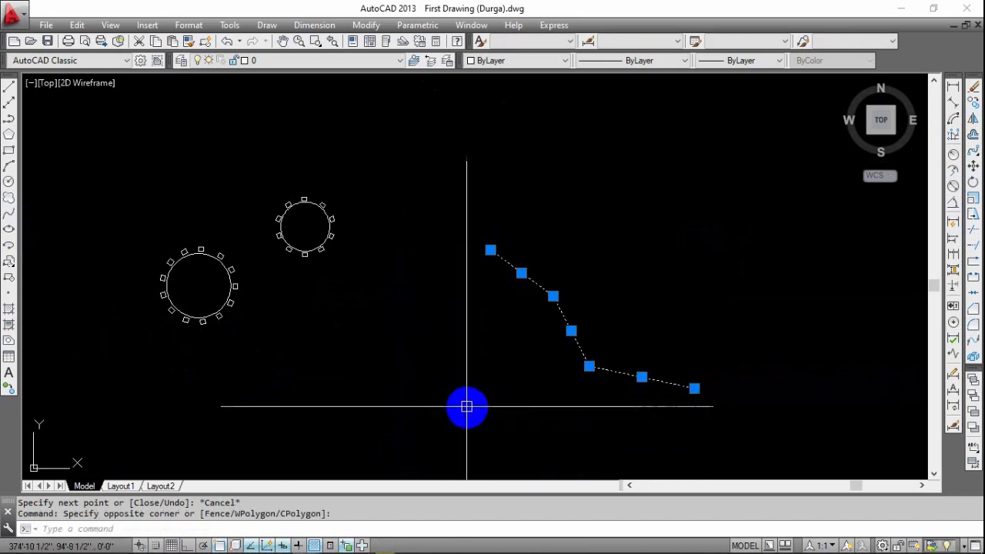
{"action": "type", "text": "e"}
{"action": "key", "text": "Return"}
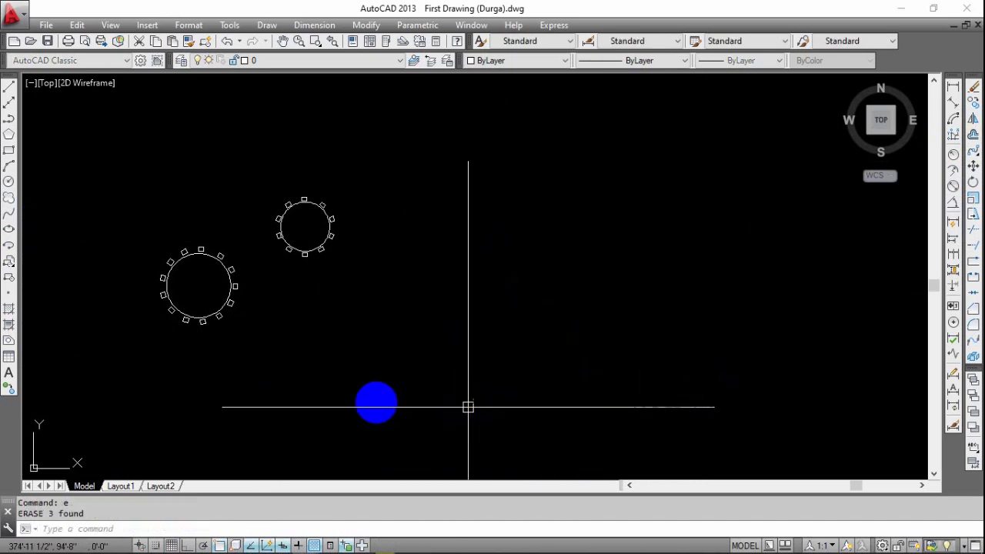
Draw an open zigzag polyline of four segments in the empty area to the right of the two ringed circles.
{"action": "left_click", "coordinate": [9, 120]}
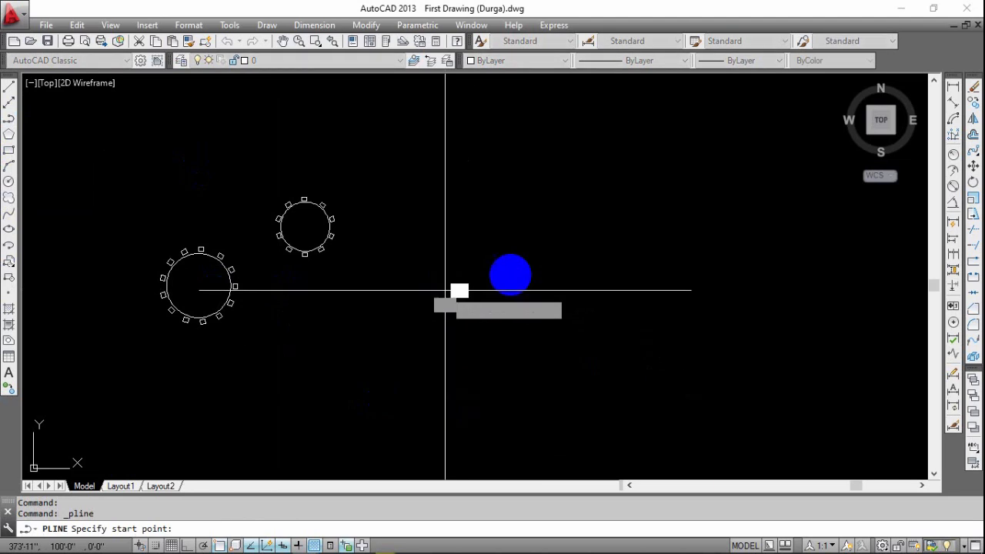
{"action": "left_click", "coordinate": [445, 291]}
{"action": "left_click", "coordinate": [588, 333]}
{"action": "left_click", "coordinate": [706, 286]}
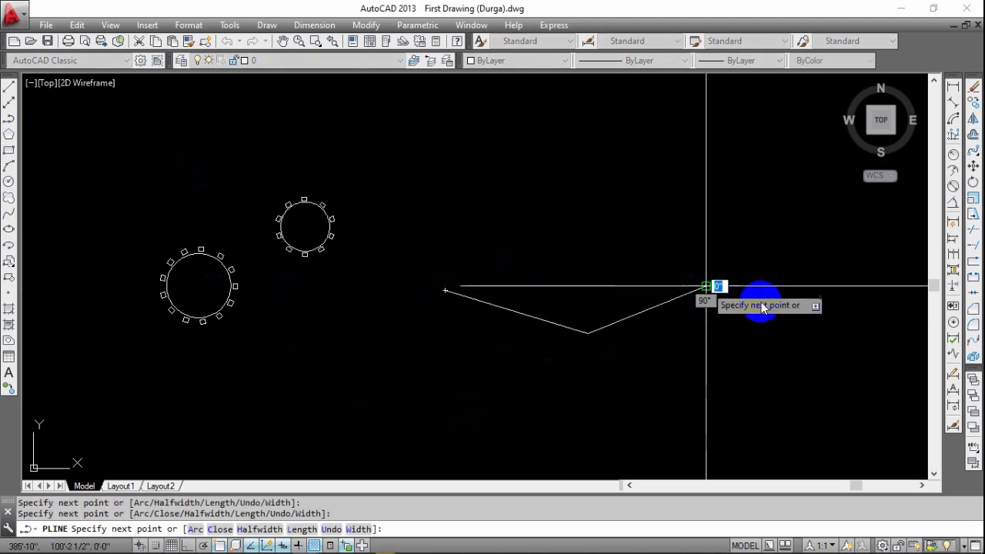
{"action": "left_click", "coordinate": [823, 359]}
{"action": "middle_click_drag", "start_coordinate": [823, 359], "coordinate": [628, 340]}
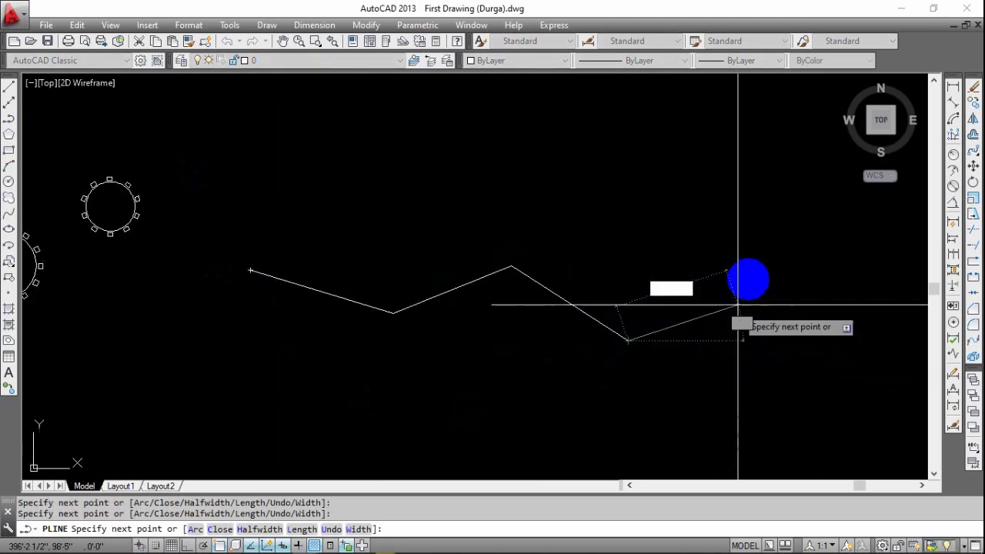
{"action": "left_click", "coordinate": [764, 278]}
{"action": "key", "text": "Return"}
Select the zigzag polyline to check that it is a single object, and clear the selection.
{"action": "left_click", "coordinate": [585, 309]}
{"action": "left_click", "coordinate": [536, 348]}
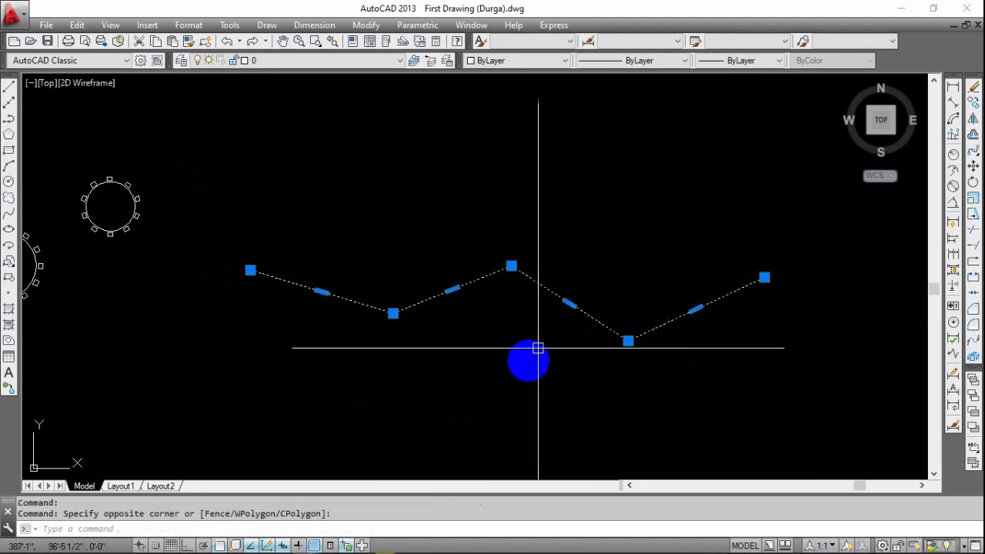
{"action": "key", "text": "Escape"}
{"action": "middle_click_drag", "start_coordinate": [657, 371], "coordinate": [849, 422]}
{"action": "scroll", "coordinate": [333, 282], "scroll_direction": "up", "scroll_amount": 5}
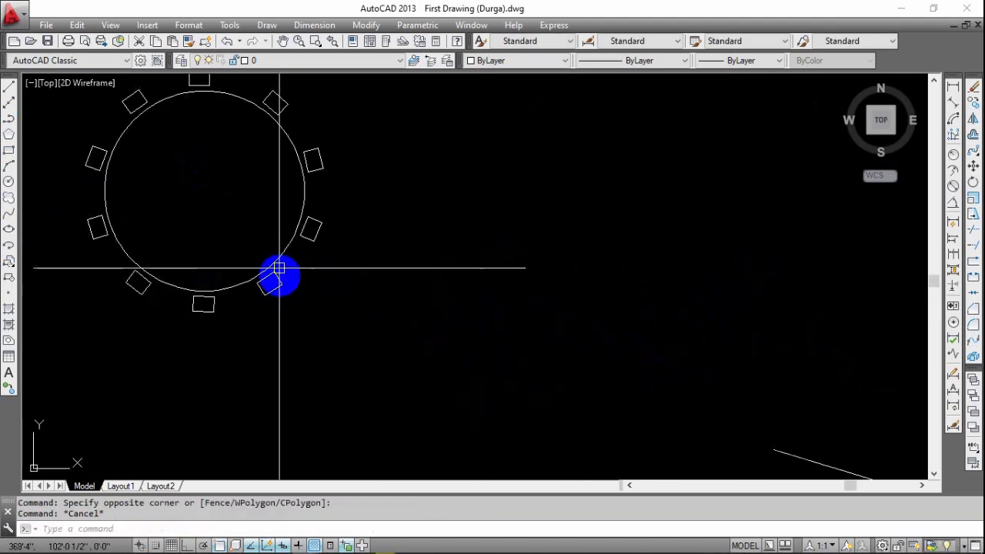
{"action": "left_click", "coordinate": [282, 286]}
{"action": "scroll", "coordinate": [318, 304], "scroll_direction": "down", "scroll_amount": 4}
{"action": "key", "text": "Escape"}
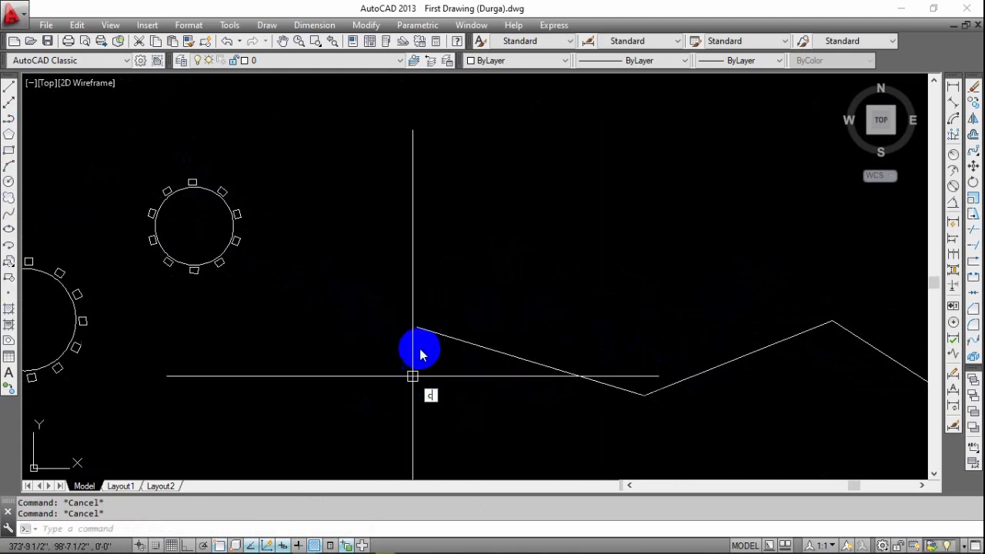
Draw a small circle centred on the left endpoint of the zigzag polyline.
{"action": "type", "text": "c"}
{"action": "key", "text": "Return"}
{"action": "scroll", "coordinate": [420, 354], "scroll_direction": "up", "scroll_amount": 4}
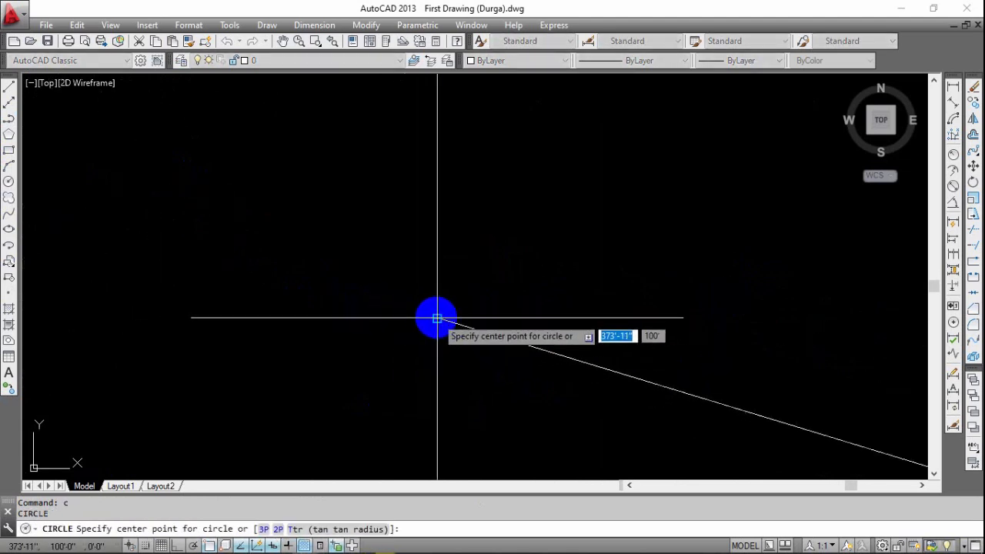
{"action": "left_click", "coordinate": [437, 318]}
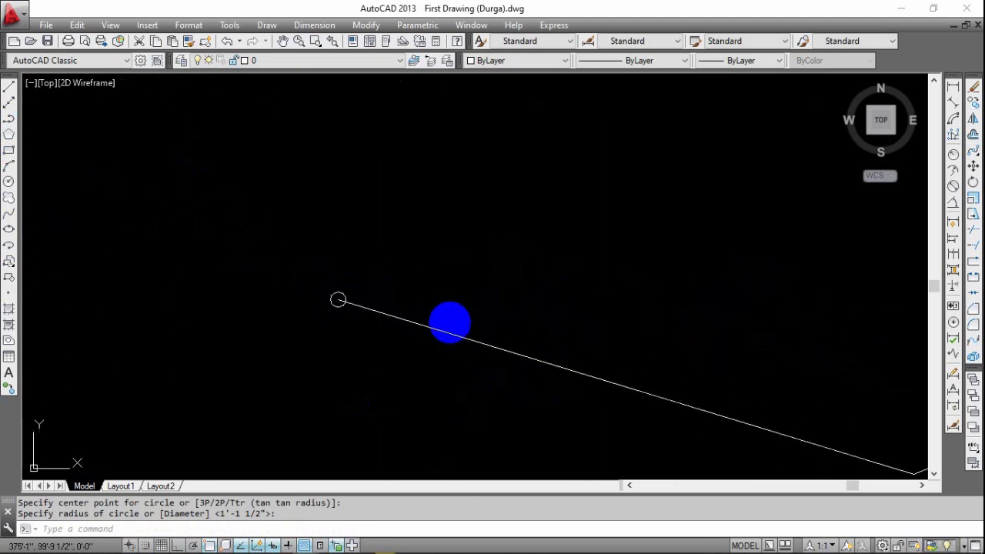
{"action": "scroll", "coordinate": [450, 322], "scroll_direction": "down", "scroll_amount": 3}
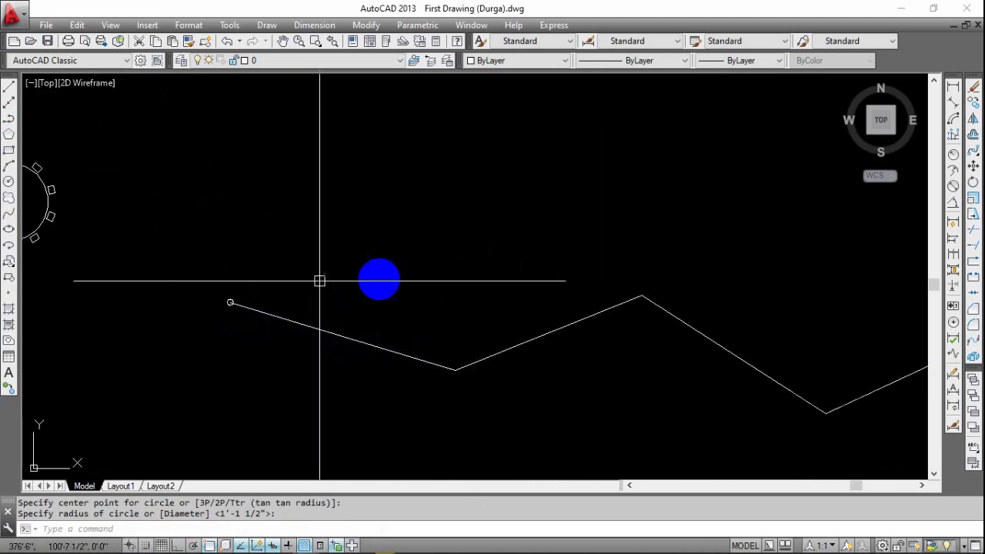
{"action": "middle_click_drag", "start_coordinate": [482, 379], "coordinate": [729, 397]}
{"action": "scroll", "coordinate": [317, 308], "scroll_direction": "up", "scroll_amount": 6}
{"action": "middle_click_drag", "start_coordinate": [347, 238], "coordinate": [345, 309]}
{"action": "scroll", "coordinate": [344, 309], "scroll_direction": "up", "scroll_amount": 2}
{"action": "scroll", "coordinate": [336, 288], "scroll_direction": "up", "scroll_amount": 5}
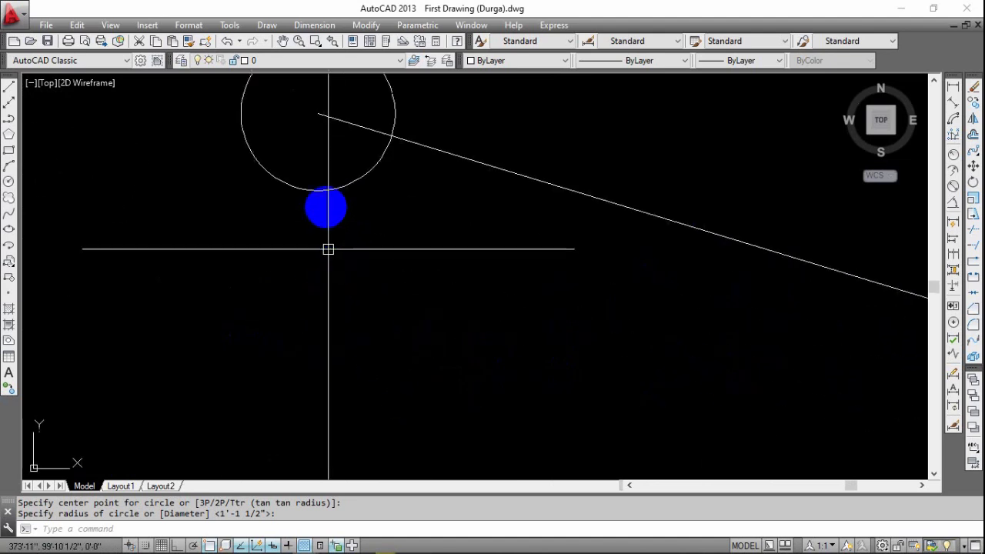
Enlarge the small circle on the zigzag polyline's left endpoint to about twice its radius by stretching its lower quadrant.
{"action": "left_click", "coordinate": [322, 182]}
{"action": "left_click", "coordinate": [290, 229]}
{"action": "middle_click_drag", "start_coordinate": [336, 185], "coordinate": [343, 239]}
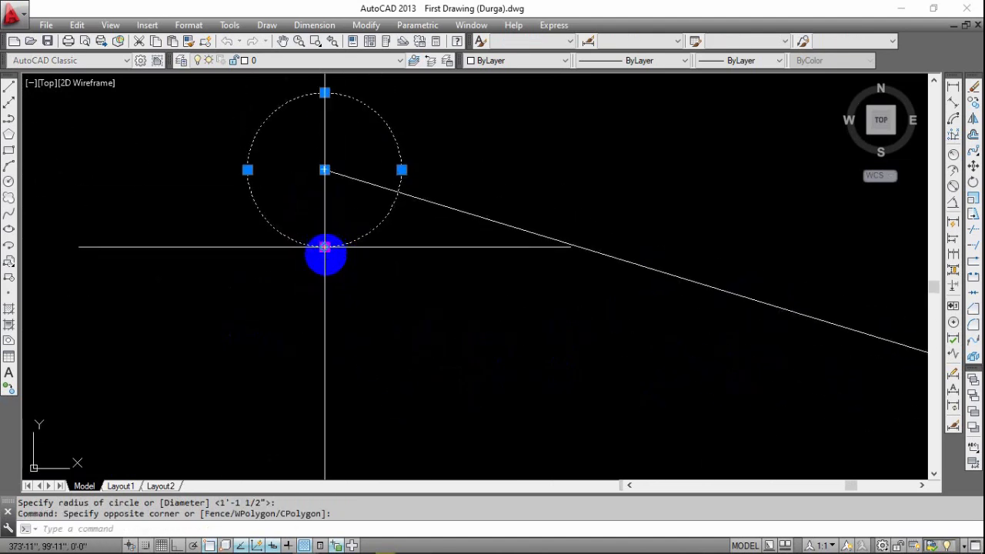
{"action": "left_click", "coordinate": [325, 247]}
{"action": "left_click", "coordinate": [325, 328]}
{"action": "scroll", "coordinate": [336, 312], "scroll_direction": "down", "scroll_amount": 6}
{"action": "middle_click_drag", "start_coordinate": [347, 295], "coordinate": [285, 293]}
{"action": "key", "text": "Escape"}
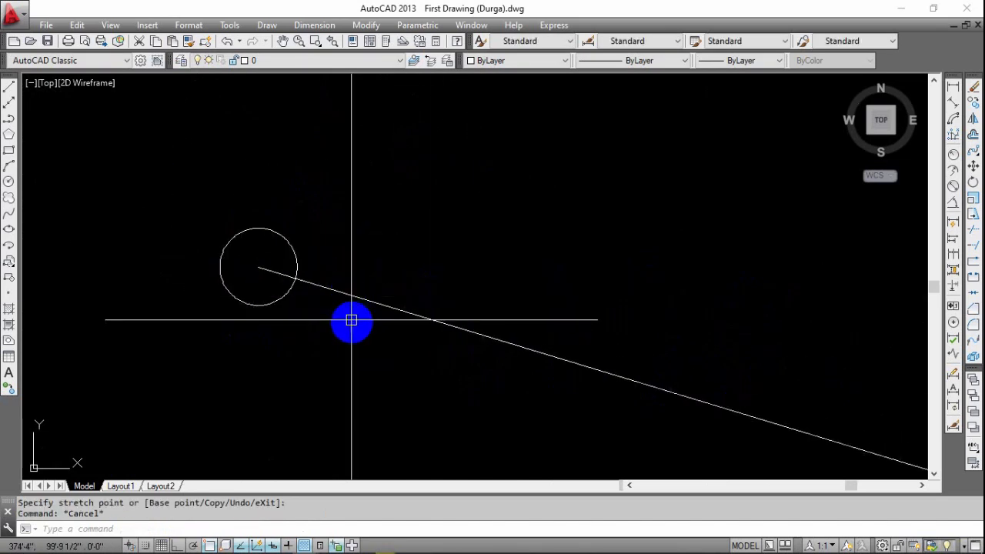
{"action": "key", "text": "Escape"}
Array the small circle along the zigzag polyline with the Path array type.
{"action": "scroll", "coordinate": [346, 331], "scroll_direction": "down", "scroll_amount": 5}
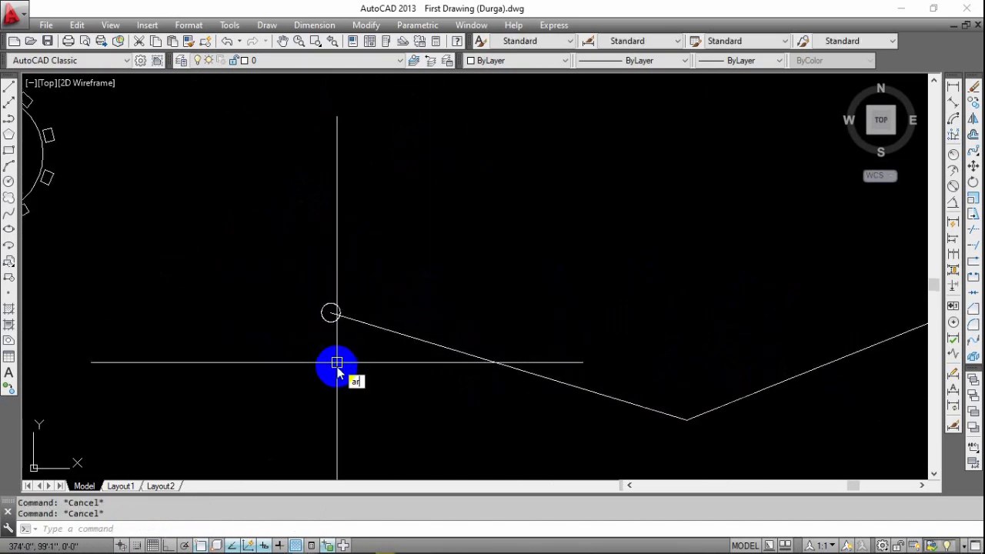
{"action": "type", "text": "ar"}
{"action": "key", "text": "Return"}
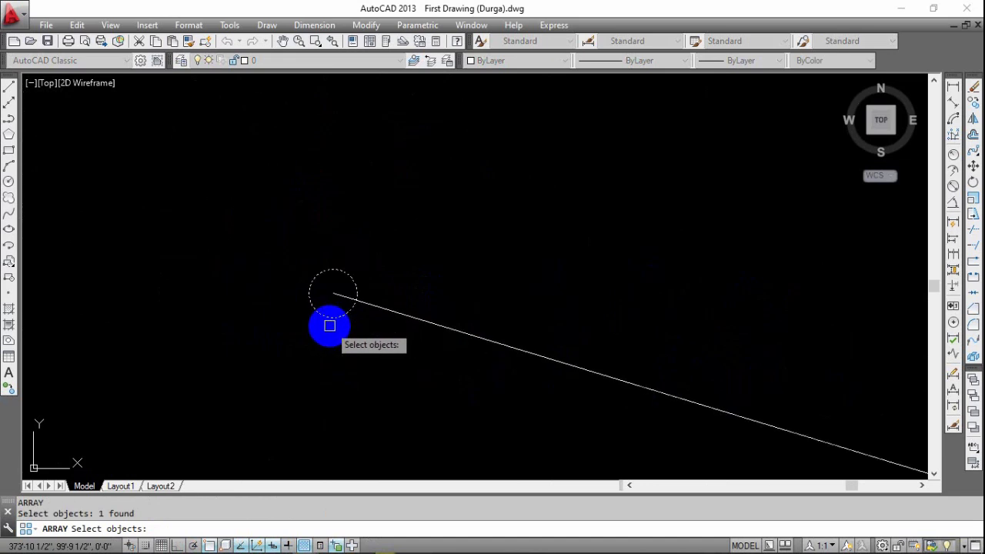
{"action": "key", "text": "Return"}
{"action": "left_click", "coordinate": [377, 378]}
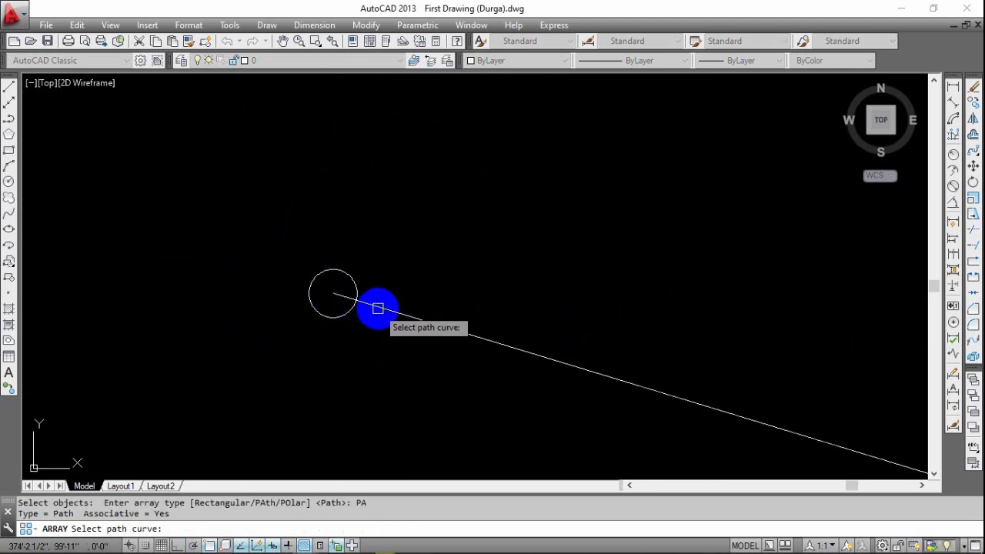
{"action": "scroll", "coordinate": [378, 308], "scroll_direction": "down", "scroll_amount": 6}
{"action": "middle_click_drag", "start_coordinate": [447, 331], "coordinate": [269, 315]}
{"action": "scroll", "coordinate": [269, 315], "scroll_direction": "down", "scroll_amount": 4}
{"action": "scroll", "coordinate": [307, 347], "scroll_direction": "up", "scroll_amount": 4}
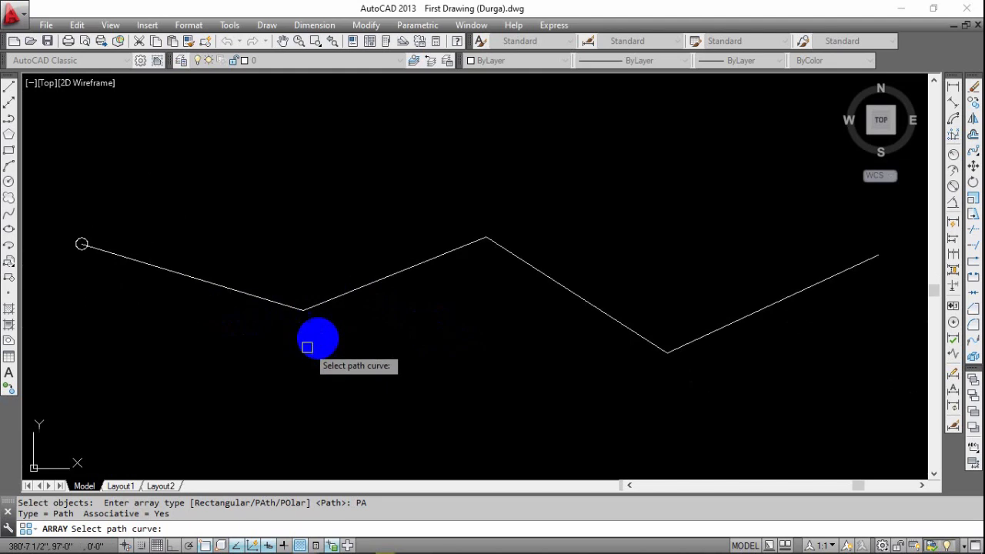
{"action": "left_click", "coordinate": [323, 304]}
Examine the circles arrayed along the whole zigzag path and the editing grips on its first two circles.
{"action": "middle_click_drag", "start_coordinate": [352, 346], "coordinate": [286, 355]}
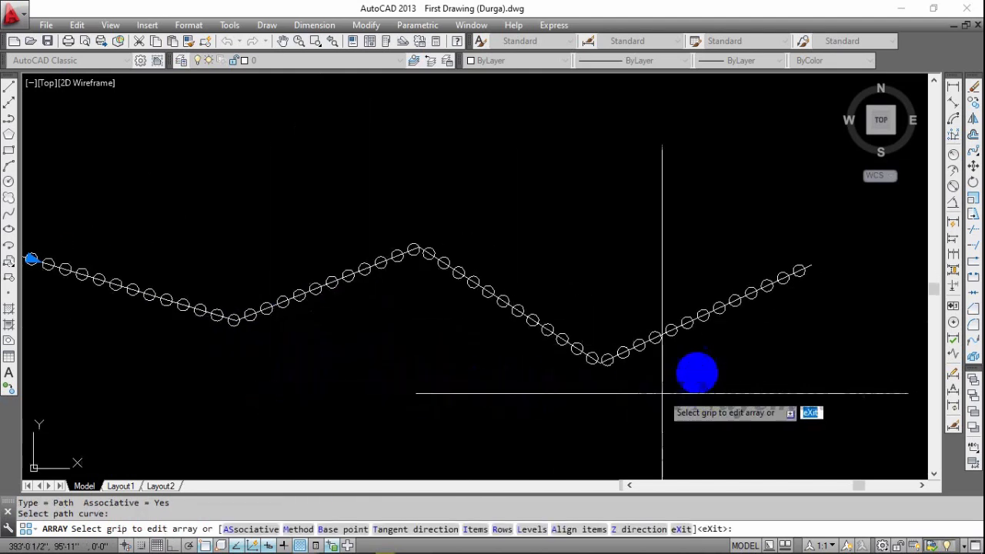
{"action": "middle_click_drag", "start_coordinate": [434, 370], "coordinate": [668, 374]}
{"action": "middle_click_drag", "start_coordinate": [575, 355], "coordinate": [341, 386]}
{"action": "scroll", "coordinate": [589, 367], "scroll_direction": "up", "scroll_amount": 2}
{"action": "middle_click_drag", "start_coordinate": [254, 362], "coordinate": [504, 356]}
{"action": "scroll", "coordinate": [531, 346], "scroll_direction": "down", "scroll_amount": 2}
{"action": "middle_click_drag", "start_coordinate": [308, 356], "coordinate": [446, 341]}
{"action": "scroll", "coordinate": [318, 283], "scroll_direction": "up", "scroll_amount": 4}
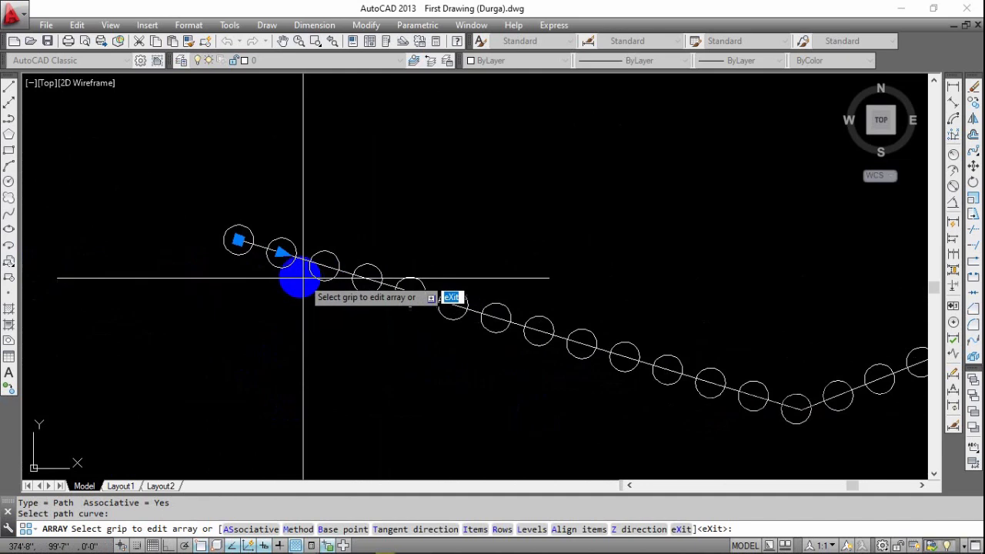
{"action": "scroll", "coordinate": [289, 272], "scroll_direction": "up", "scroll_amount": 2}
{"action": "middle_click_drag", "start_coordinate": [266, 277], "coordinate": [223, 291]}
{"action": "scroll", "coordinate": [247, 282], "scroll_direction": "down", "scroll_amount": 4}
{"action": "middle_click_drag", "start_coordinate": [348, 315], "coordinate": [266, 319]}
{"action": "middle_click_drag", "start_coordinate": [358, 334], "coordinate": [479, 364]}
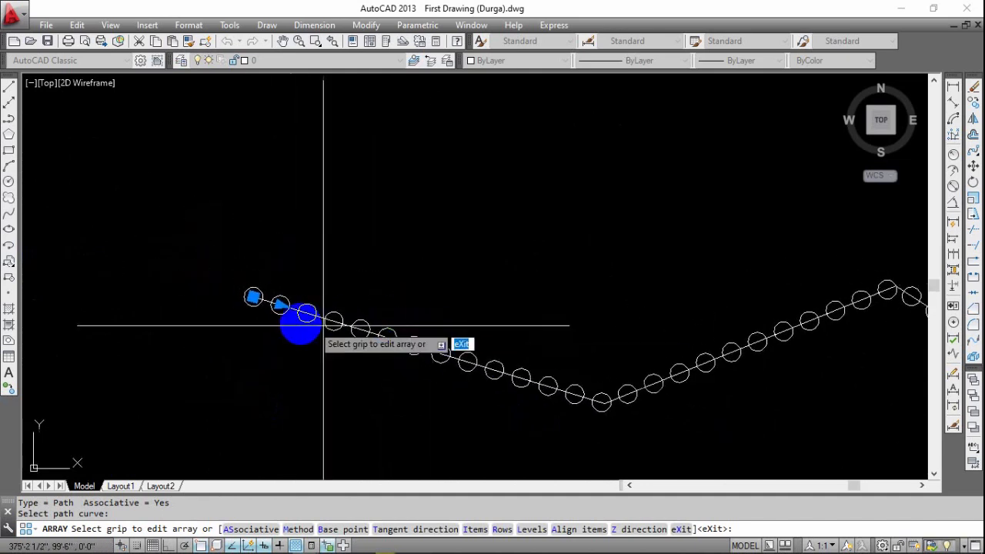
Widen the path array's item spacing to about three and a half times using its spacing grip, and end the array command.
{"action": "scroll", "coordinate": [275, 314], "scroll_direction": "up", "scroll_amount": 4}
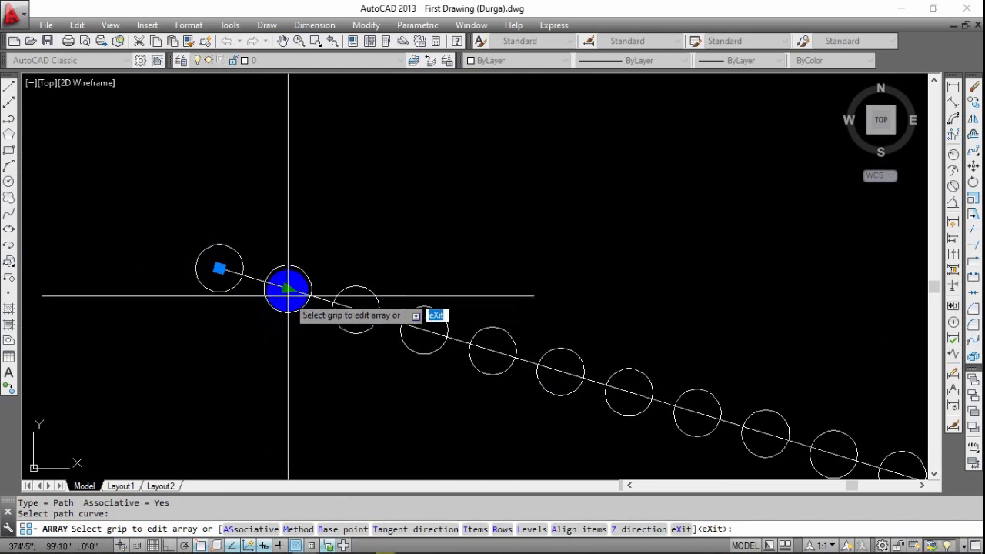
{"action": "left_click", "coordinate": [288, 288]}
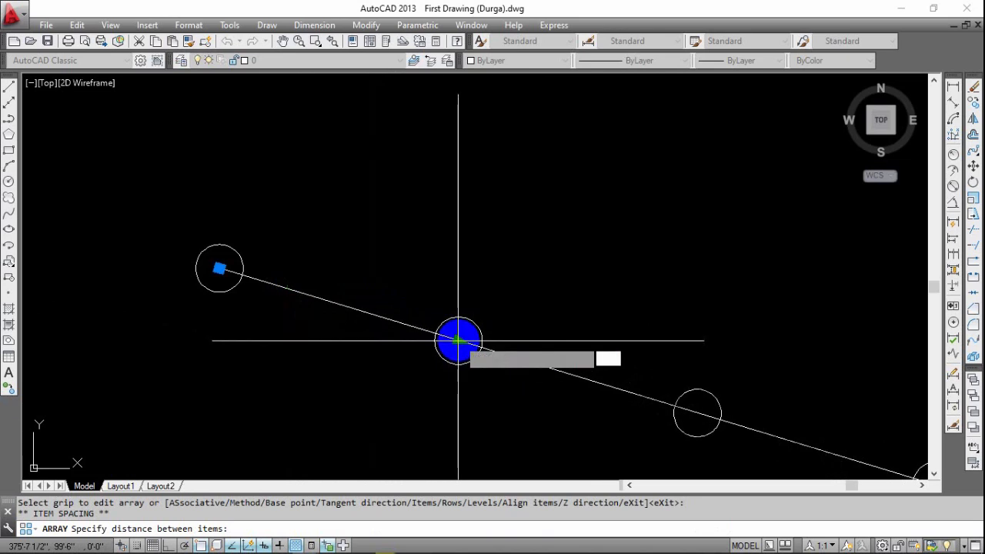
{"action": "left_click", "coordinate": [457, 339]}
{"action": "scroll", "coordinate": [421, 347], "scroll_direction": "down", "scroll_amount": 3}
{"action": "scroll", "coordinate": [420, 373], "scroll_direction": "up", "scroll_amount": 6}
{"action": "middle_click_drag", "start_coordinate": [419, 378], "coordinate": [657, 306]}
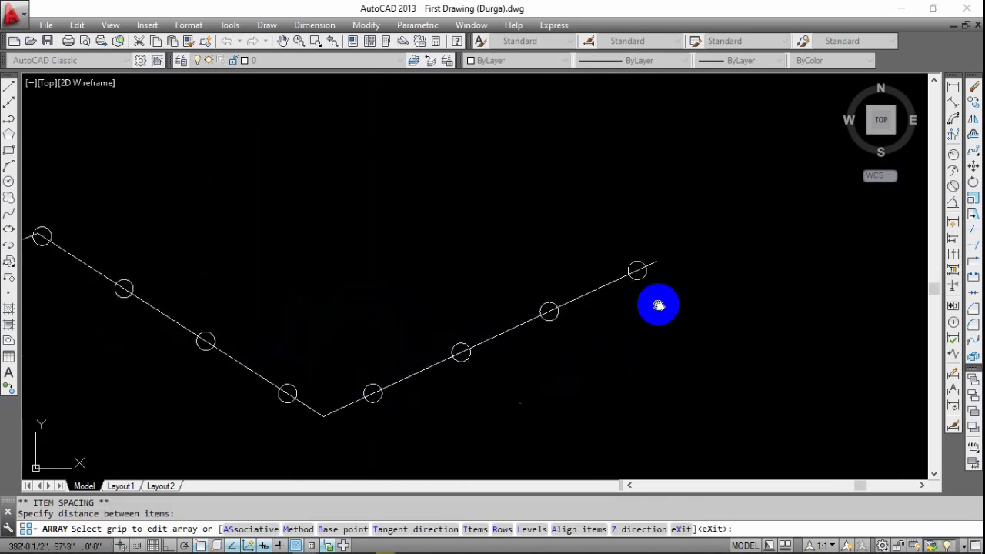
{"action": "scroll", "coordinate": [362, 356], "scroll_direction": "down", "scroll_amount": 2}
{"action": "middle_click_drag", "start_coordinate": [331, 366], "coordinate": [489, 350]}
{"action": "key", "text": "Escape"}
Examine the respaced circles along the zigzag polyline and compare them with the polar and rectangular arrays.
{"action": "mouse_move", "coordinate": [290, 329]}
{"action": "middle_mouse_down"}
{"action": "mouse_move", "coordinate": [341, 368]}
{"action": "mouse_move", "coordinate": [439, 359]}
{"action": "mouse_move", "coordinate": [514, 391]}
{"action": "mouse_move", "coordinate": [525, 406]}
{"action": "middle_mouse_up"}
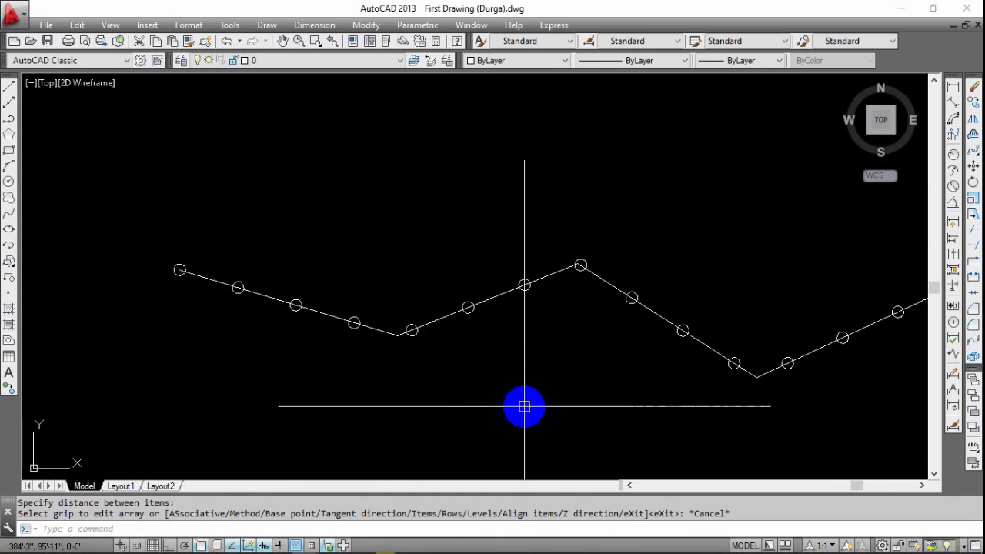
{"action": "middle_click_drag", "start_coordinate": [303, 391], "coordinate": [371, 372]}
{"action": "scroll", "coordinate": [466, 361], "scroll_direction": "down", "scroll_amount": 2}
{"action": "mouse_move", "coordinate": [470, 367]}
{"action": "middle_mouse_down"}
{"action": "mouse_move", "coordinate": [396, 359]}
{"action": "mouse_move", "coordinate": [618, 344]}
{"action": "mouse_move", "coordinate": [619, 334]}
{"action": "mouse_move", "coordinate": [455, 342]}
{"action": "mouse_move", "coordinate": [765, 354]}
{"action": "middle_mouse_up"}
{"action": "middle_click_drag", "start_coordinate": [577, 341], "coordinate": [523, 336]}
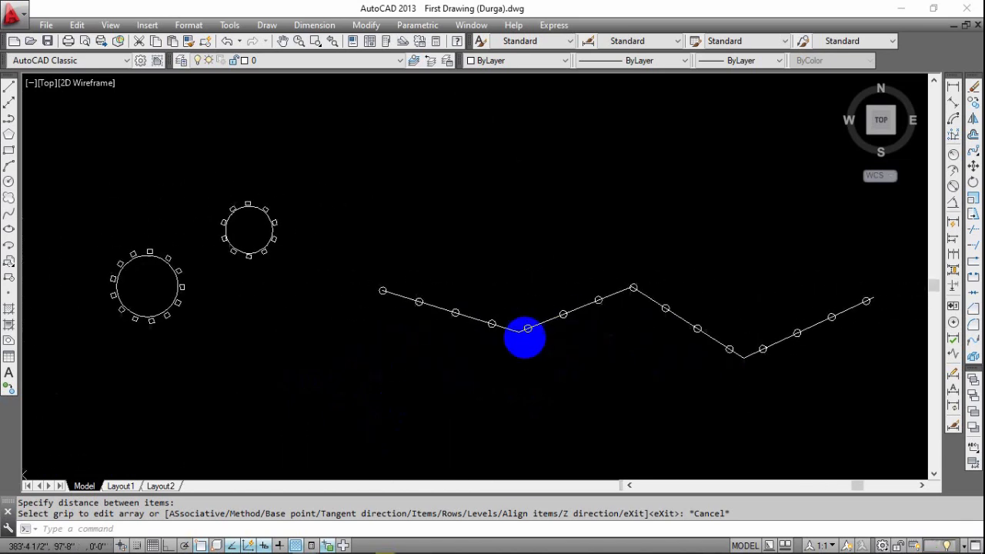
{"action": "middle_click_drag", "start_coordinate": [391, 337], "coordinate": [506, 334]}
{"action": "middle_click_drag", "start_coordinate": [567, 337], "coordinate": [426, 311]}
{"action": "scroll", "coordinate": [463, 305], "scroll_direction": "up", "scroll_amount": 2}
{"action": "middle_click_drag", "start_coordinate": [501, 339], "coordinate": [344, 363]}
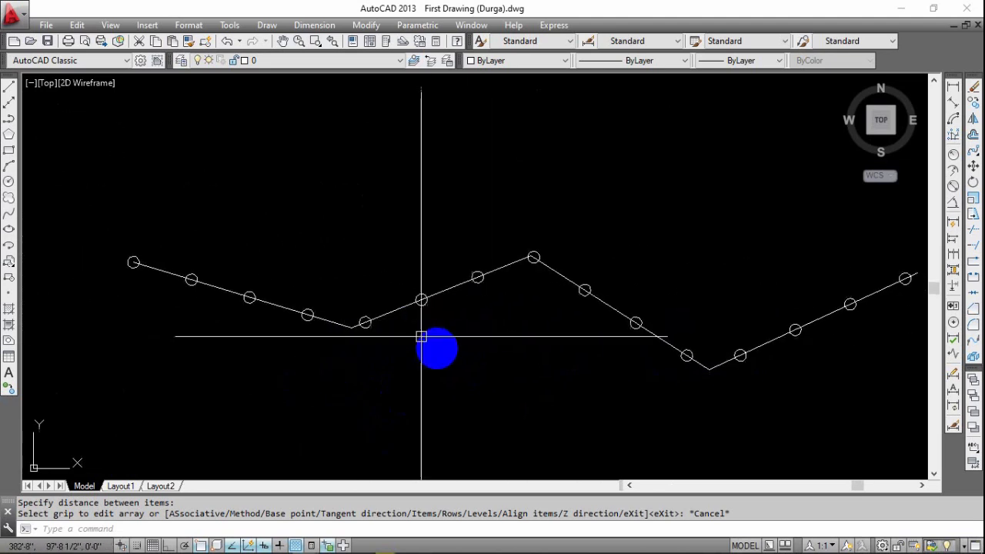
{"action": "middle_click_drag", "start_coordinate": [516, 349], "coordinate": [477, 347]}
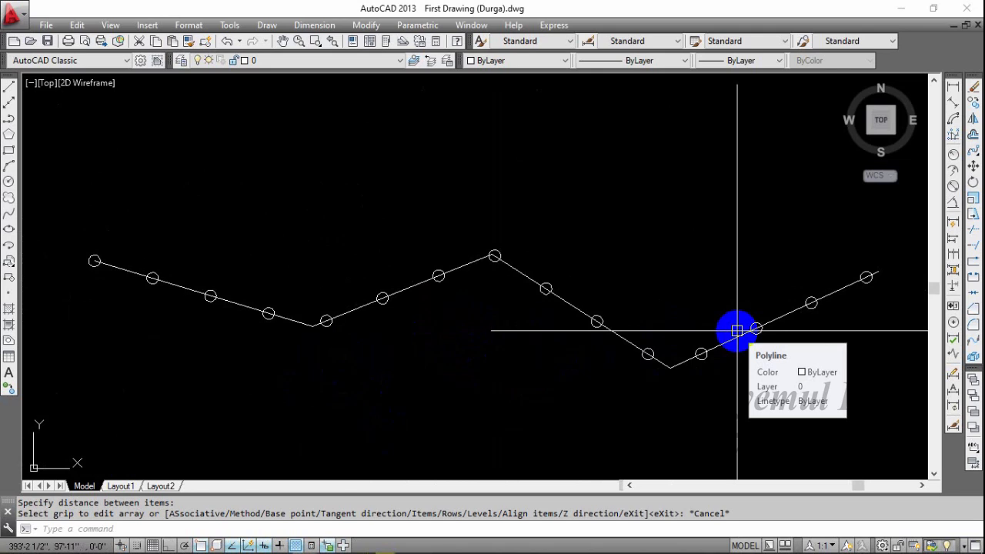
{"action": "middle_click_drag", "start_coordinate": [558, 279], "coordinate": [589, 275]}
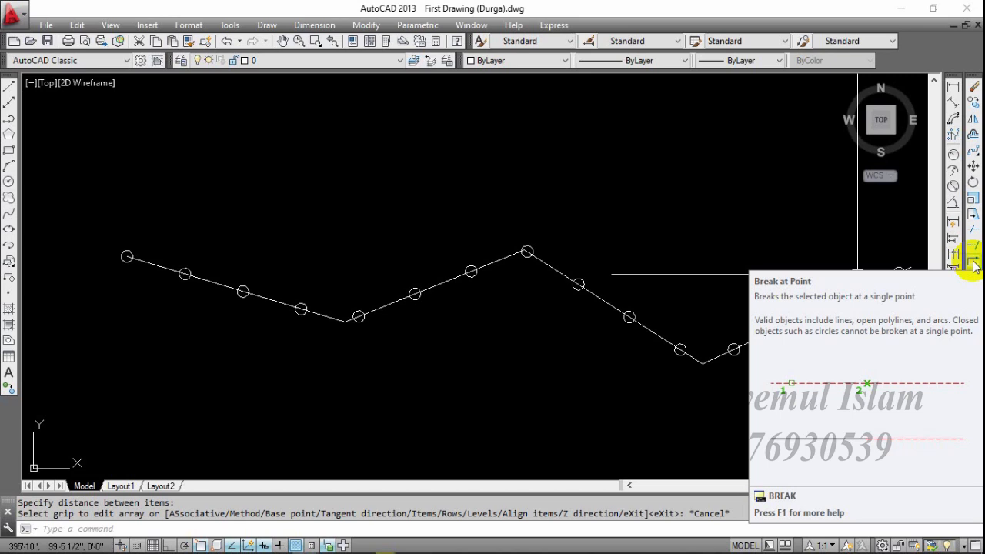
{"action": "scroll", "coordinate": [529, 293], "scroll_direction": "down", "scroll_amount": 4}
{"action": "middle_click_drag", "start_coordinate": [416, 347], "coordinate": [624, 314]}
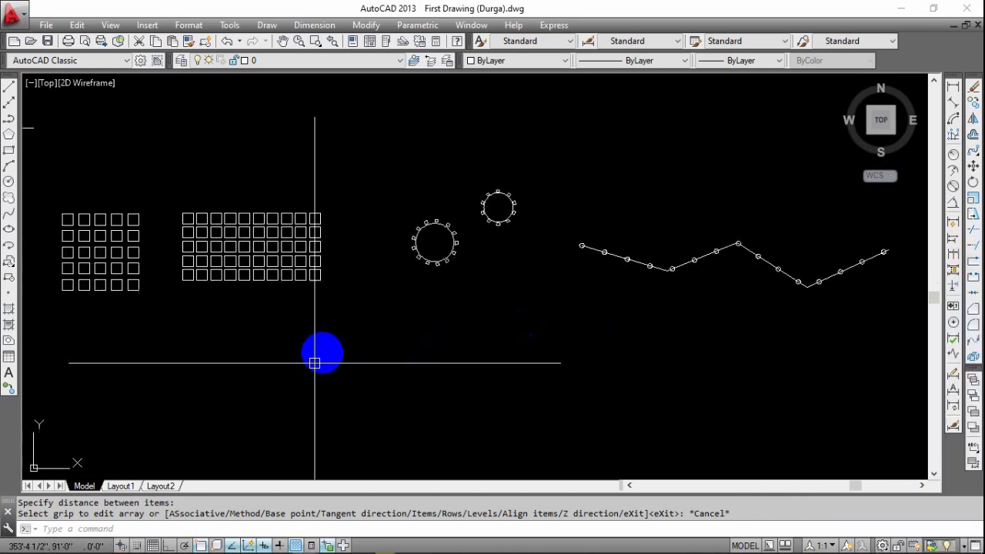
{"action": "mouse_move", "coordinate": [321, 355]}
{"action": "middle_mouse_down"}
{"action": "mouse_move", "coordinate": [450, 340]}
{"action": "mouse_move", "coordinate": [458, 308]}
{"action": "mouse_move", "coordinate": [380, 362]}
{"action": "mouse_move", "coordinate": [373, 354]}
{"action": "middle_mouse_up"}
Draw a nearly square rectangle in the empty area below the zigzag polyline.
{"action": "key", "text": "Escape"}
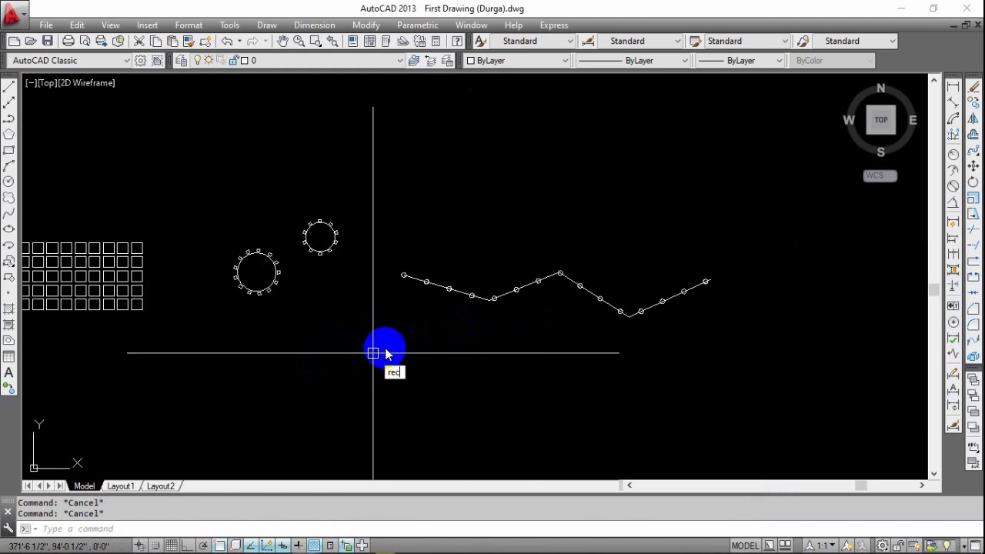
{"action": "key", "text": "Return"}
{"action": "scroll", "coordinate": [334, 286], "scroll_direction": "up", "scroll_amount": 3}
{"action": "left_click", "coordinate": [293, 236]}
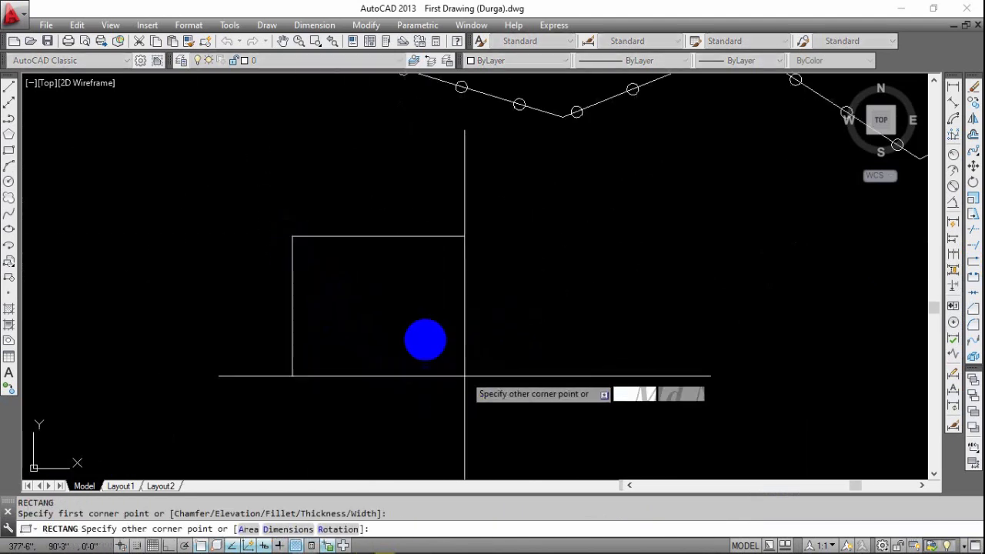
{"action": "left_click", "coordinate": [424, 361]}
Break the rectangle at a single point on its top edge, about one third of the way from the left corner.
{"action": "middle_click_drag", "start_coordinate": [335, 229], "coordinate": [354, 238]}
{"action": "scroll", "coordinate": [352, 238], "scroll_direction": "up", "scroll_amount": 2}
{"action": "middle_click_drag", "start_coordinate": [402, 319], "coordinate": [427, 292]}
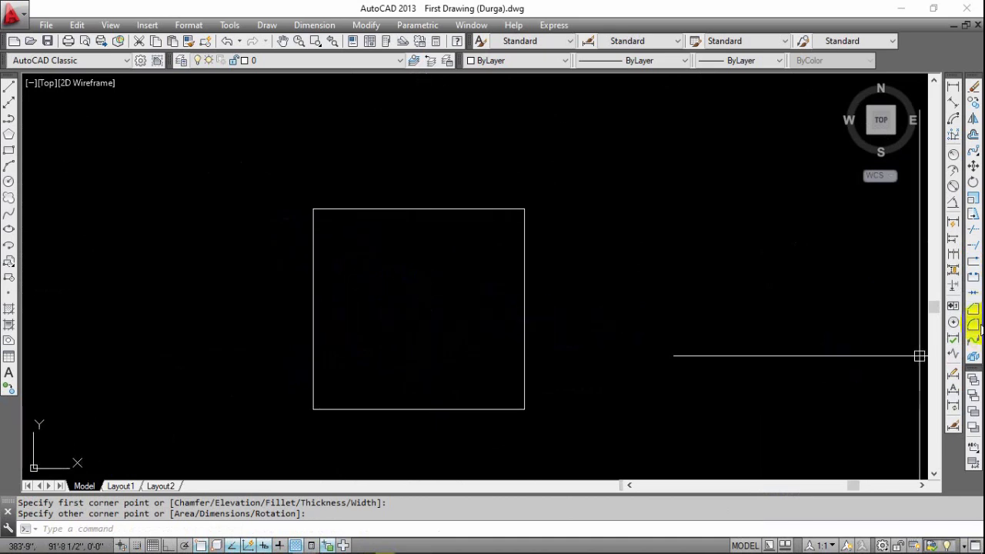
{"action": "left_click", "coordinate": [973, 269]}
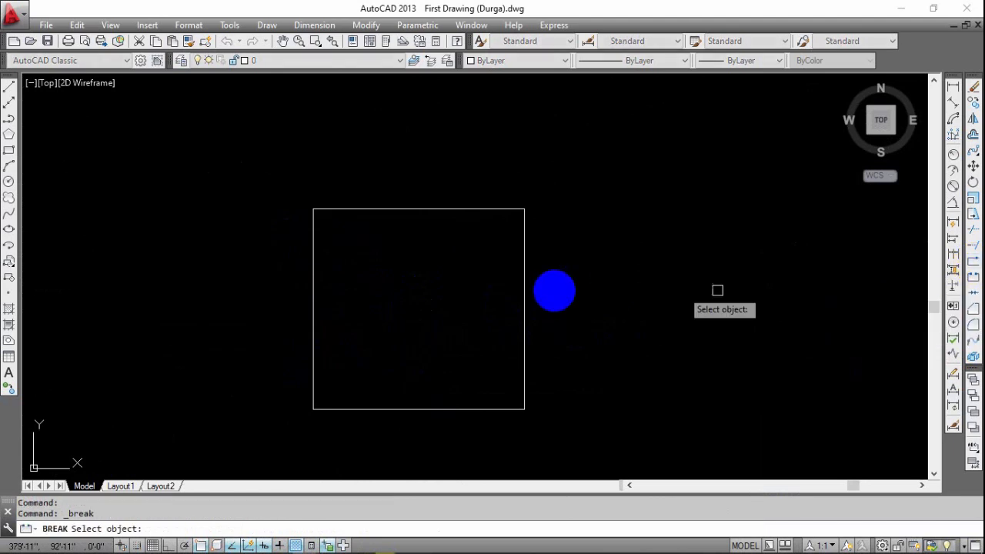
{"action": "left_click", "coordinate": [433, 210]}
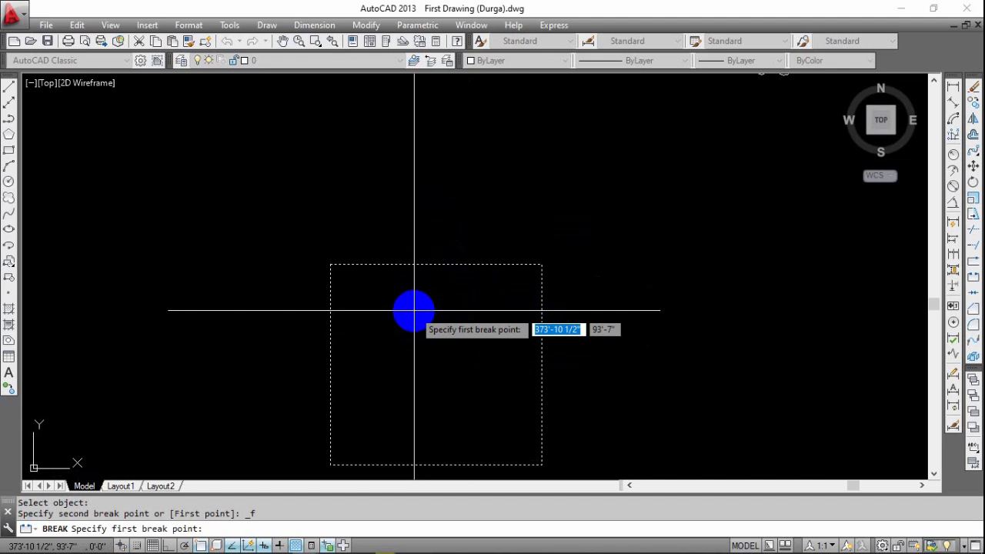
{"action": "left_click", "coordinate": [401, 264]}
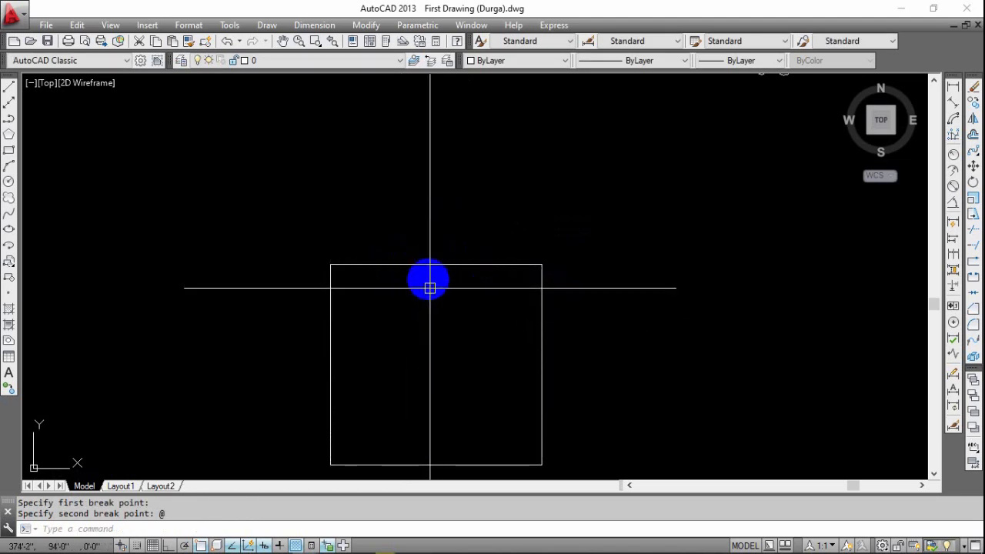
Select the rectangle's pieces on either side of the break point to check that they are separate, and clear the selection.
{"action": "left_click", "coordinate": [443, 264]}
{"action": "key", "text": "Escape"}
{"action": "scroll", "coordinate": [376, 278], "scroll_direction": "up", "scroll_amount": 4}
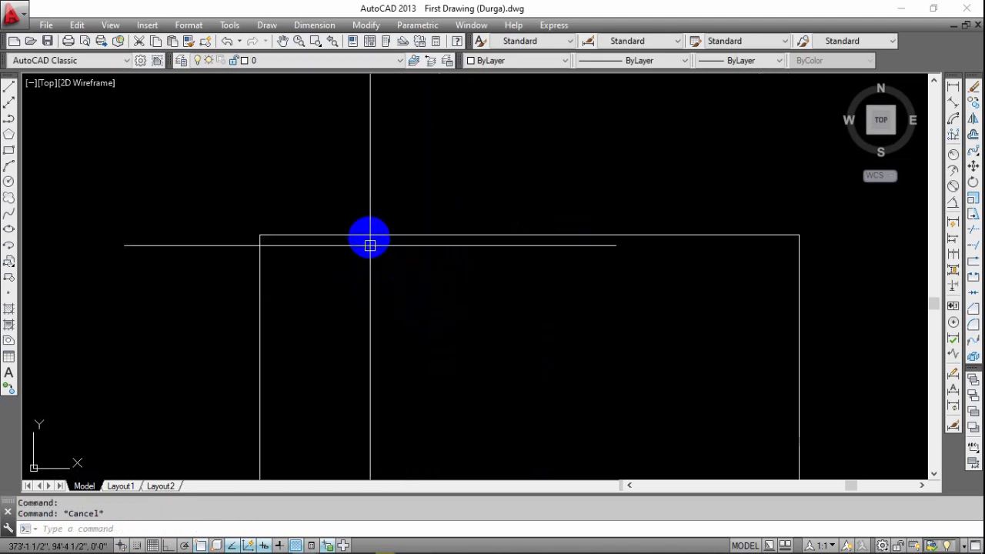
{"action": "left_click", "coordinate": [369, 234]}
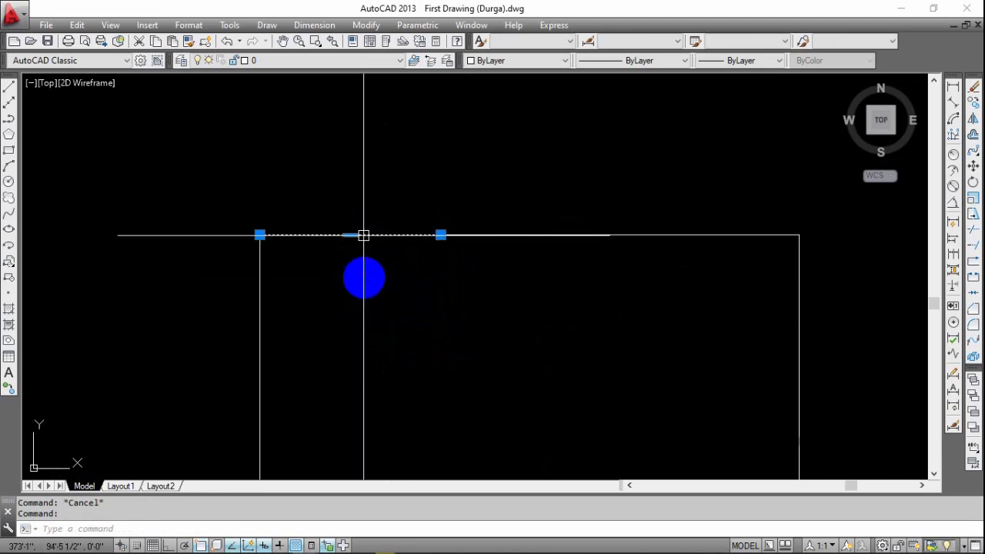
{"action": "left_click", "coordinate": [497, 233]}
{"action": "middle_click_drag", "start_coordinate": [528, 298], "coordinate": [496, 273]}
{"action": "key", "text": "Escape"}
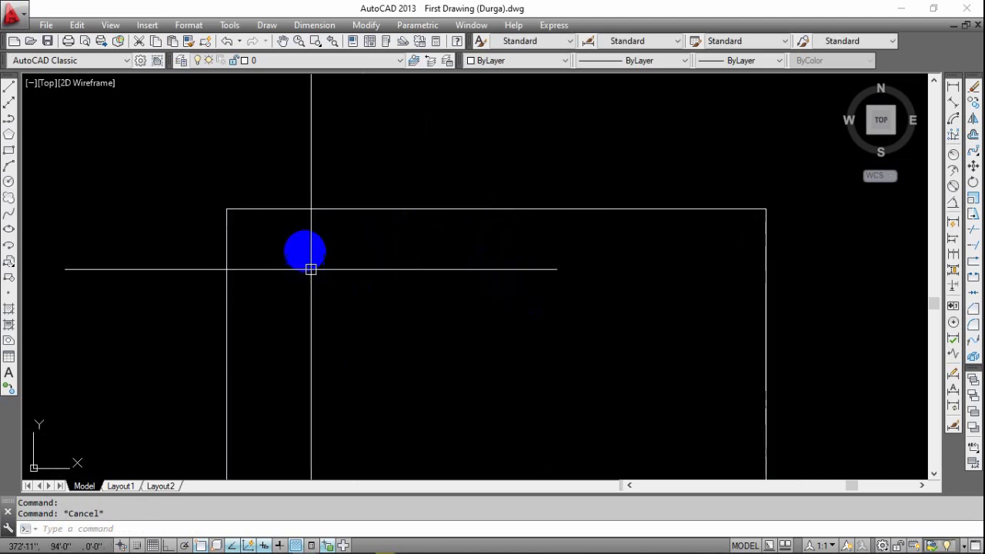
{"action": "left_click", "coordinate": [310, 266]}
{"action": "left_click", "coordinate": [185, 295]}
{"action": "scroll", "coordinate": [552, 254], "scroll_direction": "down", "scroll_amount": 2}
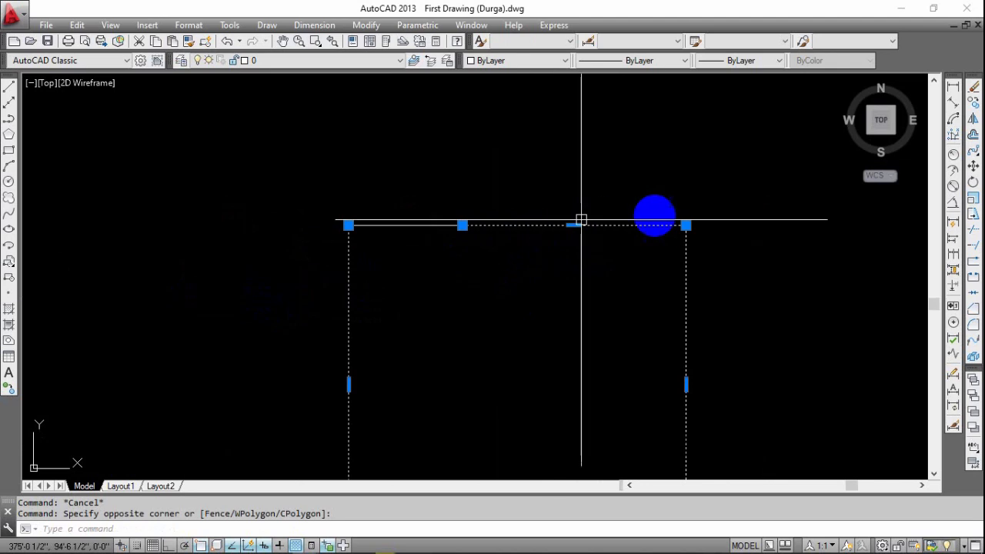
{"action": "key", "text": "Escape"}
Move the short broken-off segment of the top edge up, clear of the rectangle, and clear the selection.
{"action": "left_click", "coordinate": [382, 221]}
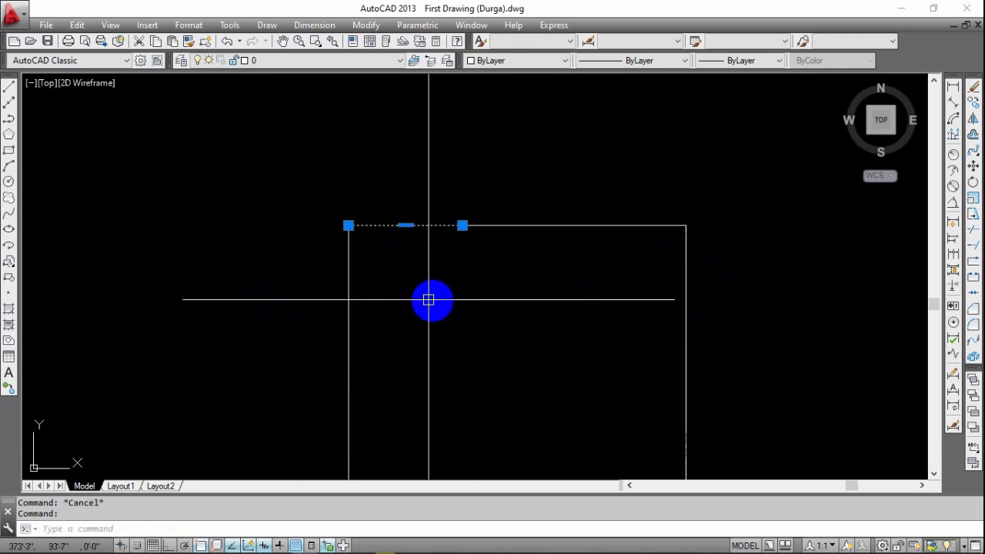
{"action": "middle_click_drag", "start_coordinate": [420, 271], "coordinate": [413, 309]}
{"action": "left_click", "coordinate": [401, 265]}
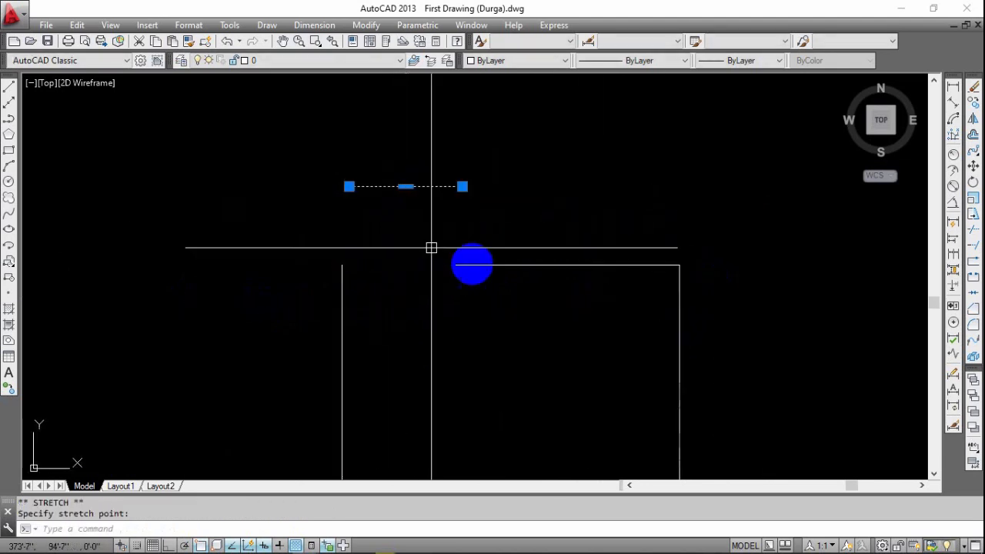
{"action": "key", "text": "Escape"}
{"action": "scroll", "coordinate": [474, 266], "scroll_direction": "down", "scroll_amount": 2}
{"action": "mouse_move", "coordinate": [453, 339]}
{"action": "middle_mouse_down"}
{"action": "mouse_move", "coordinate": [422, 339]}
{"action": "mouse_move", "coordinate": [373, 277]}
{"action": "middle_mouse_up"}
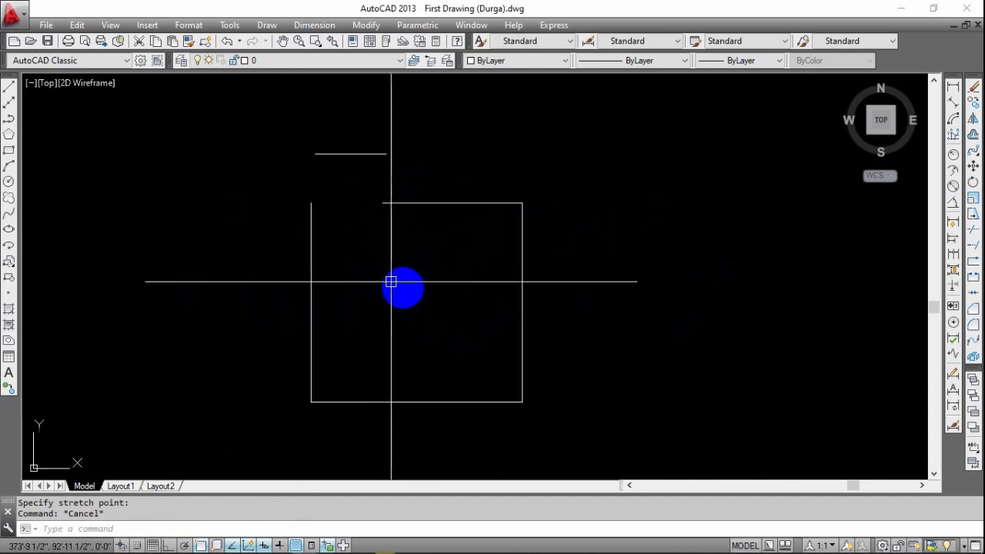
{"action": "middle_click_drag", "start_coordinate": [410, 314], "coordinate": [408, 333]}
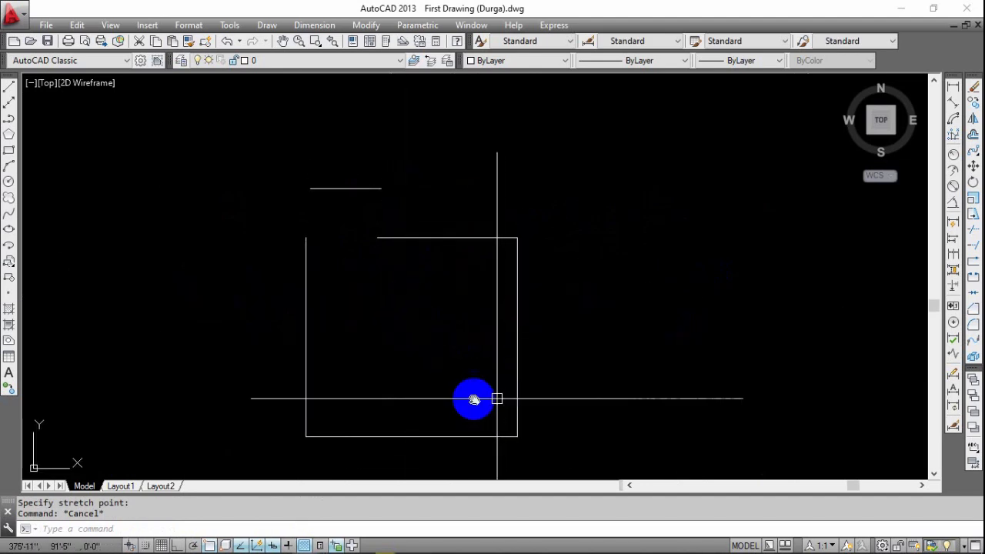
{"action": "middle_click_drag", "start_coordinate": [497, 398], "coordinate": [425, 396]}
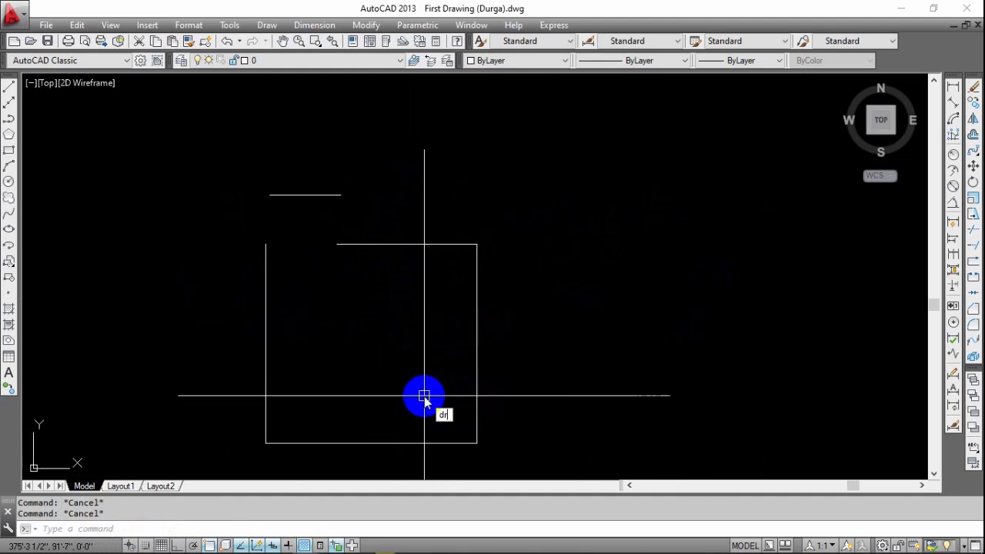
{"action": "key", "text": "Escape"}
{"action": "type", "text": "br"}
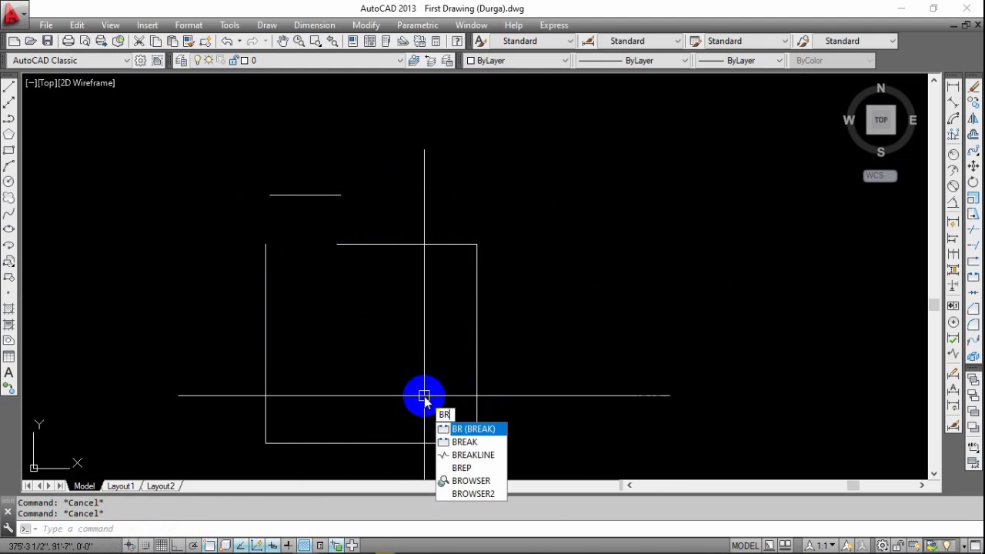
{"action": "key", "text": "Escape"}
{"action": "type", "text": "b"}
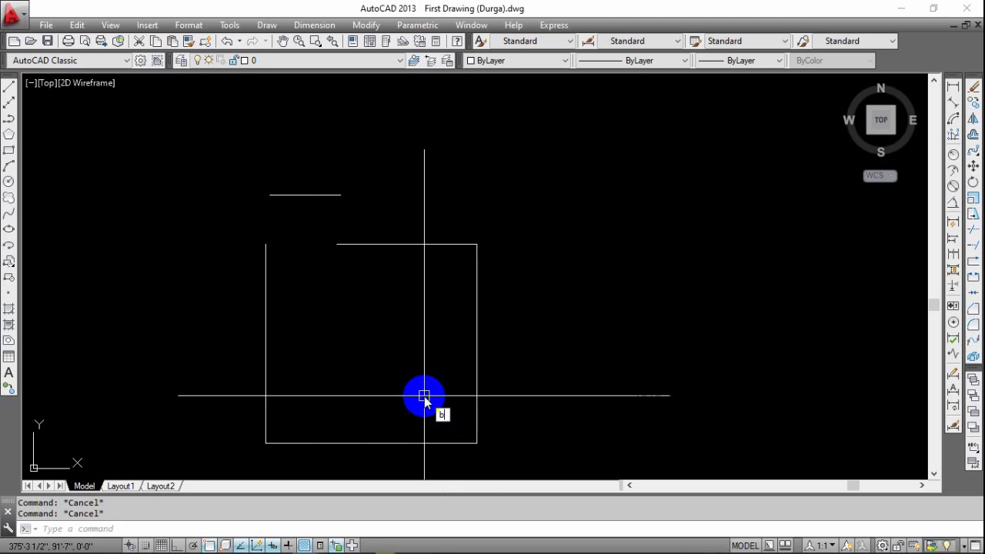
{"action": "type", "text": "atra"}
Try to break the rectangle's remaining top edge at a single point, and select the edge to check the result.
{"action": "left_click", "coordinate": [974, 263]}
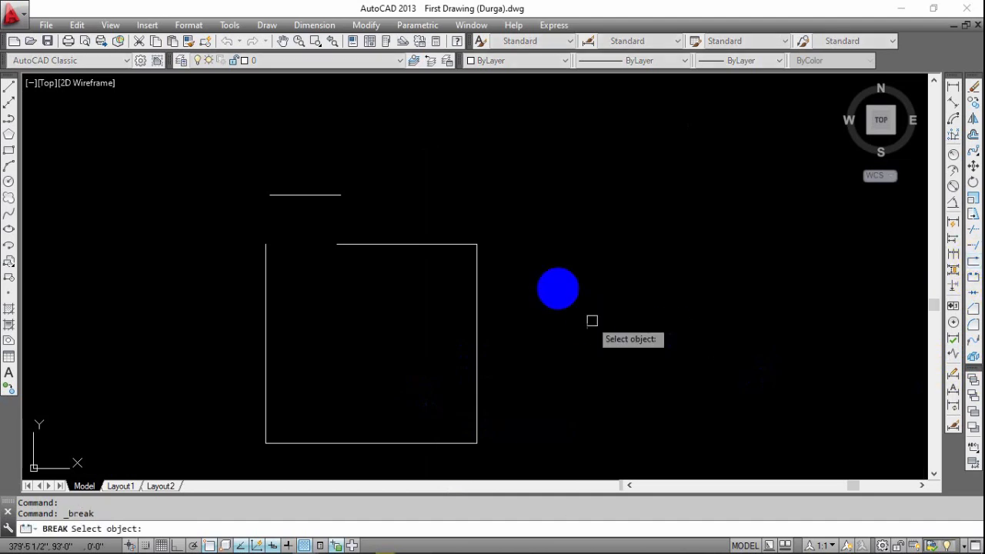
{"action": "left_click", "coordinate": [455, 243]}
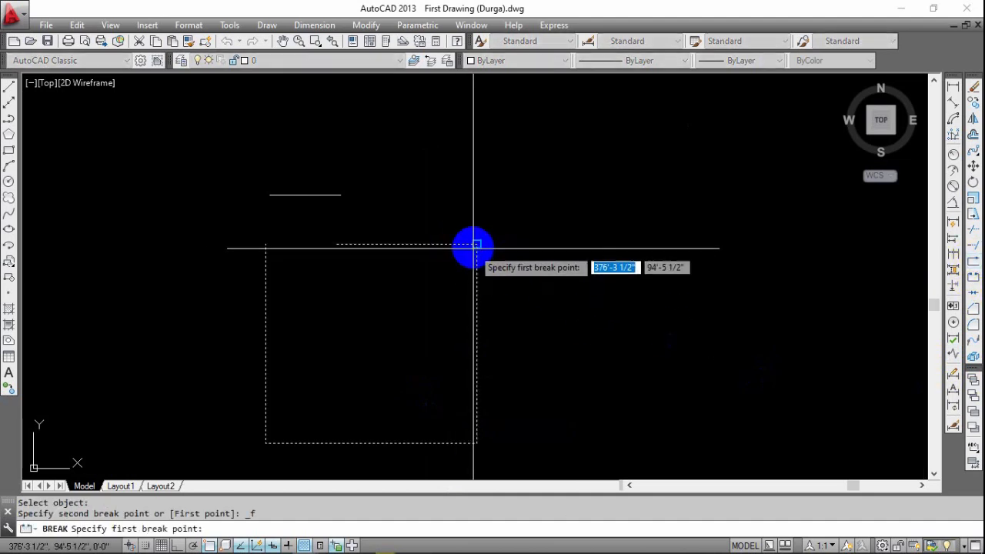
{"action": "scroll", "coordinate": [477, 244], "scroll_direction": "up", "scroll_amount": 3}
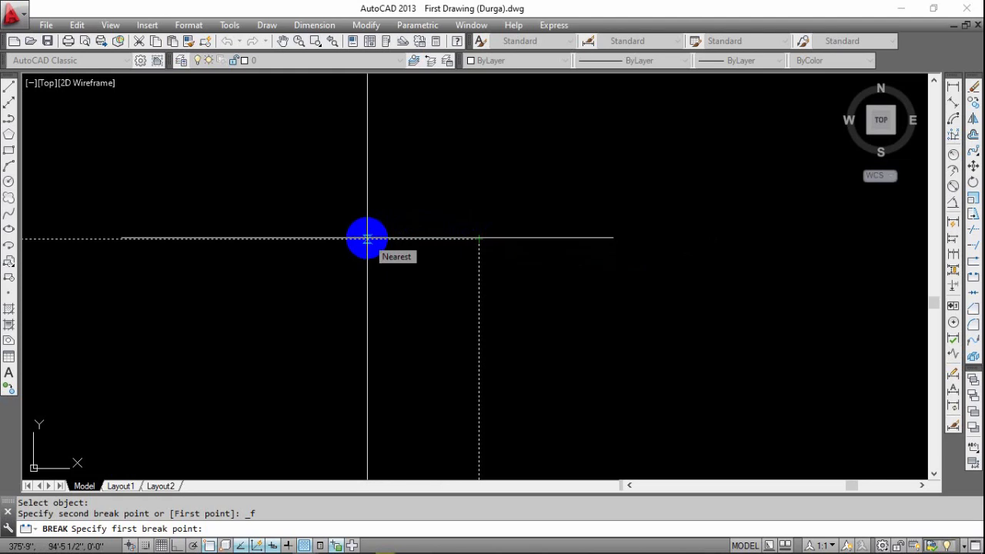
{"action": "key", "text": "Return"}
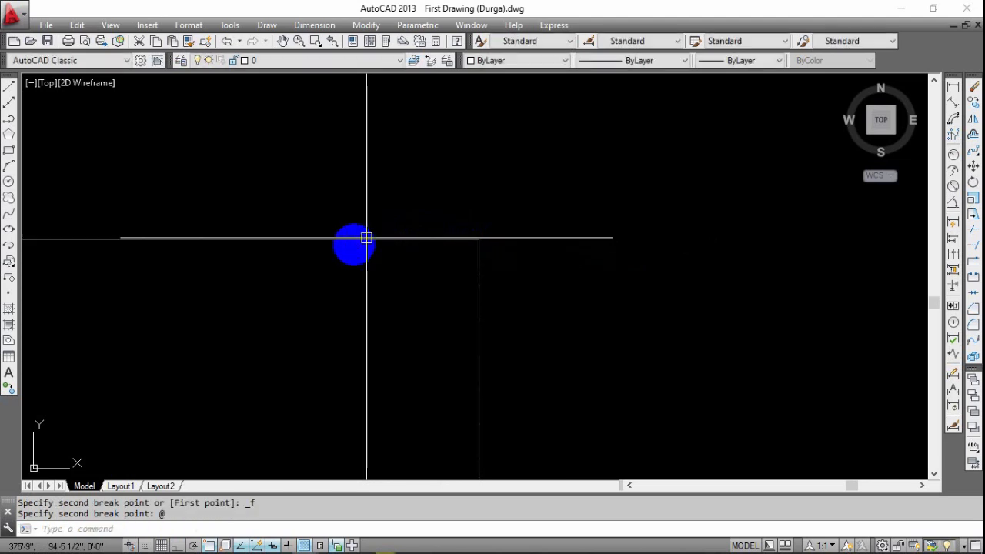
{"action": "scroll", "coordinate": [369, 248], "scroll_direction": "down", "scroll_amount": 2}
{"action": "middle_click_drag", "start_coordinate": [324, 271], "coordinate": [398, 262]}
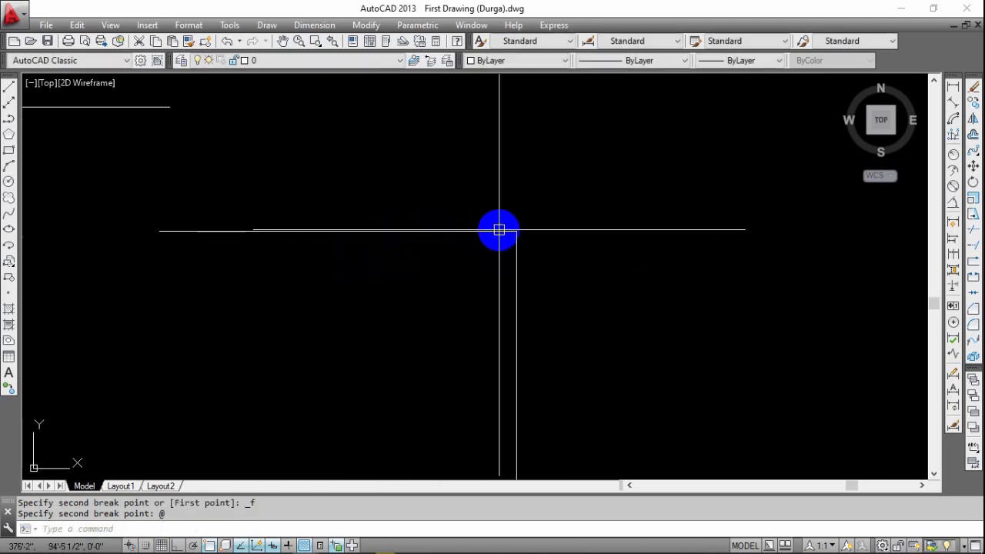
{"action": "left_click", "coordinate": [500, 230]}
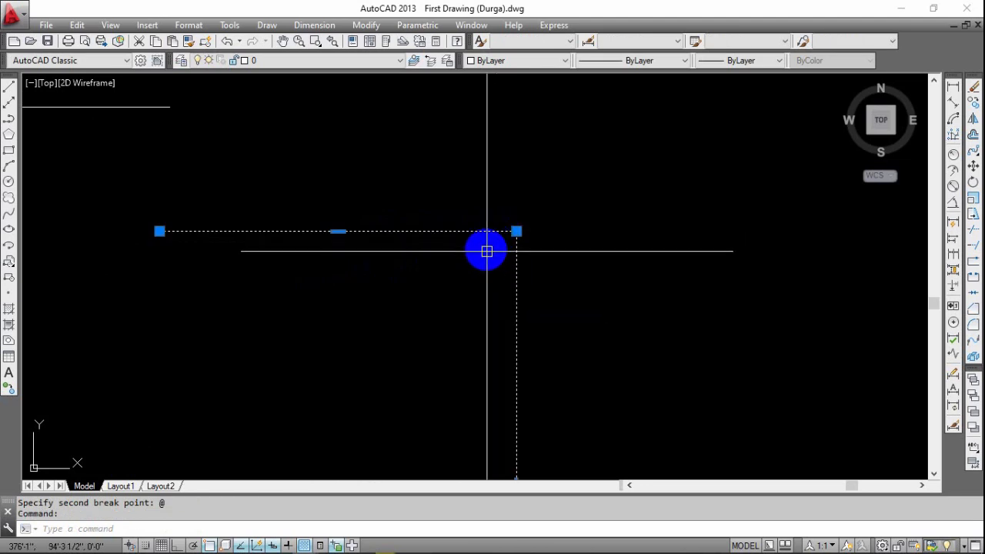
{"action": "key", "text": "Escape"}
{"action": "key", "text": "Escape"}
{"action": "scroll", "coordinate": [487, 251], "scroll_direction": "down", "scroll_amount": 2}
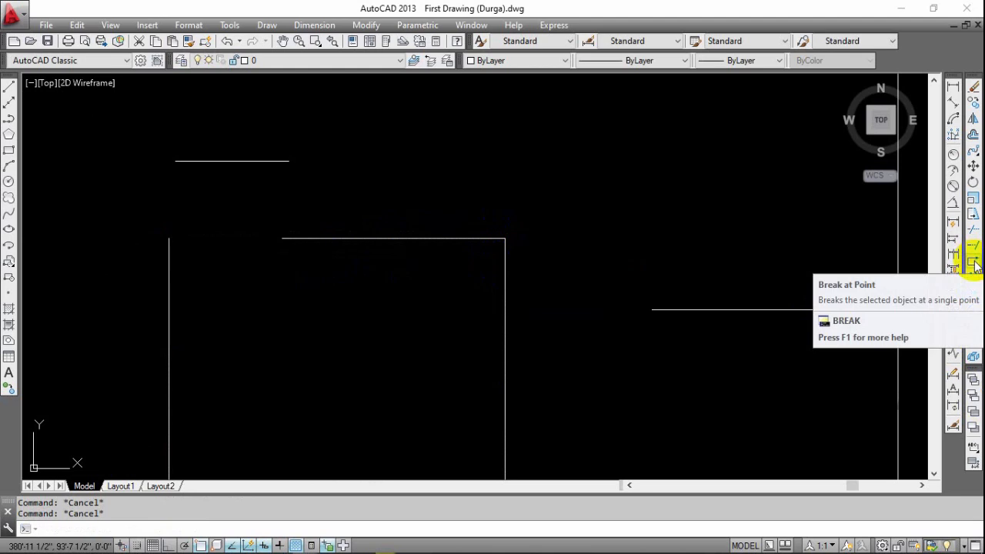
Break the rectangle's remaining top edge at a single point slightly left of that edge's middle.
{"action": "left_click", "coordinate": [974, 263]}
{"action": "left_click", "coordinate": [470, 237]}
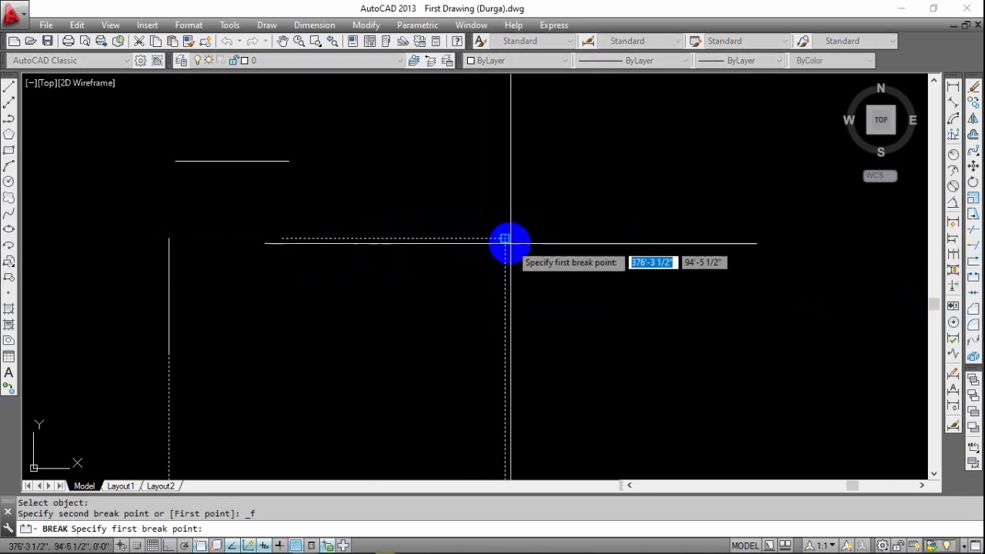
{"action": "left_click", "coordinate": [386, 238]}
Select the top-edge pieces on each side of the new break point to check that they are separate, and clear the selection.
{"action": "left_click", "coordinate": [416, 239]}
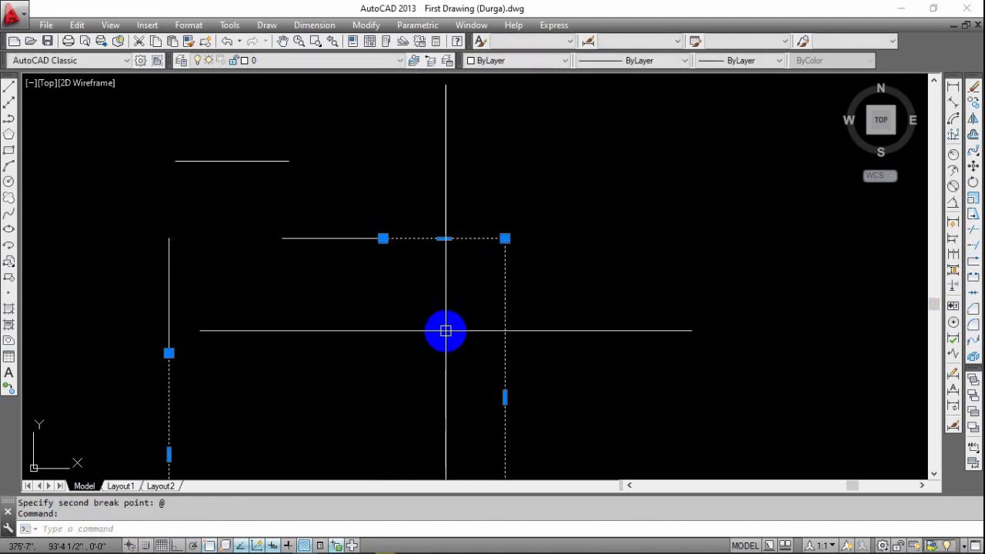
{"action": "key", "text": "Escape"}
{"action": "left_click", "coordinate": [343, 239]}
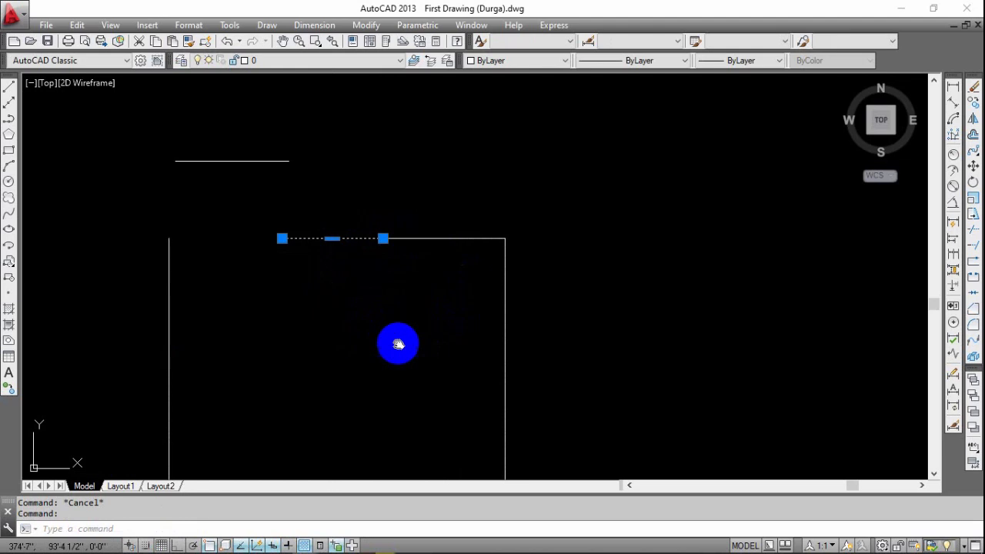
{"action": "middle_click_drag", "start_coordinate": [398, 339], "coordinate": [462, 367]}
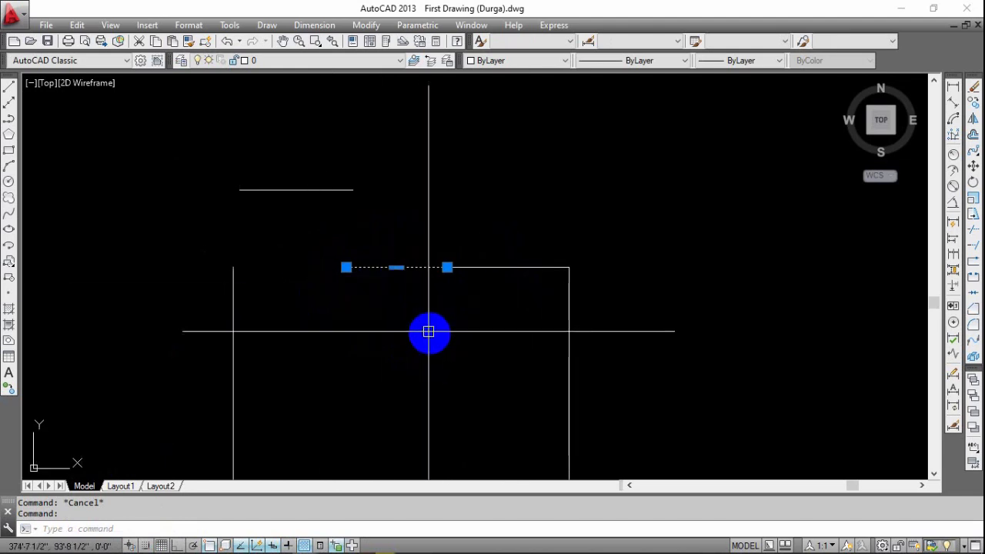
{"action": "middle_click_drag", "start_coordinate": [530, 306], "coordinate": [462, 277]}
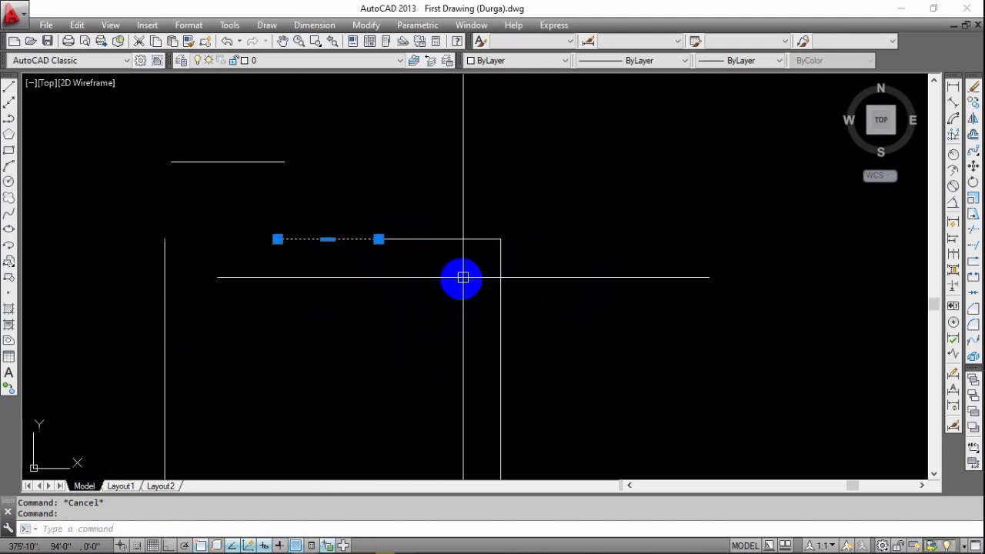
{"action": "key", "text": "Escape"}
{"action": "scroll", "coordinate": [485, 273], "scroll_direction": "down", "scroll_amount": 4}
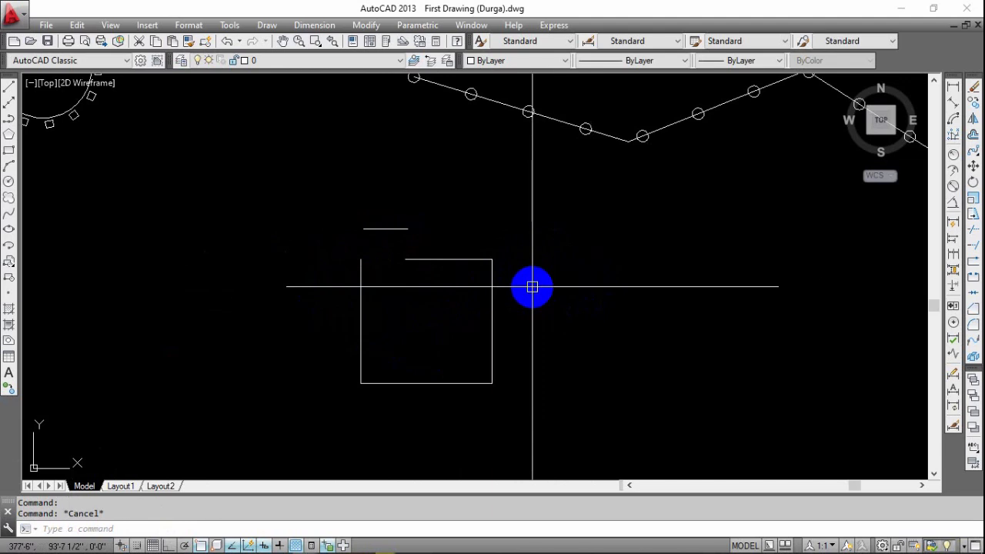
{"action": "middle_click_drag", "start_coordinate": [440, 320], "coordinate": [444, 318]}
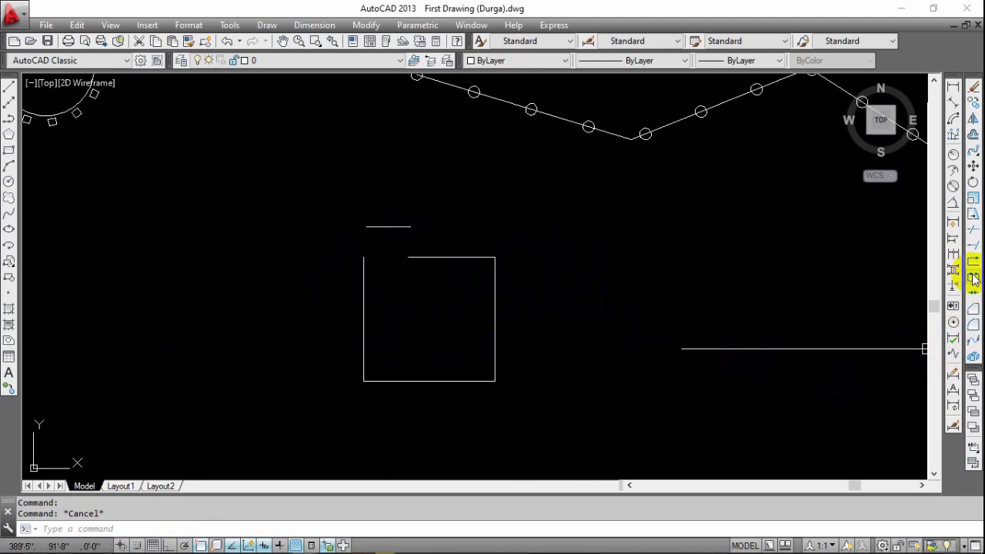
{"action": "scroll", "coordinate": [428, 263], "scroll_direction": "up", "scroll_amount": 2}
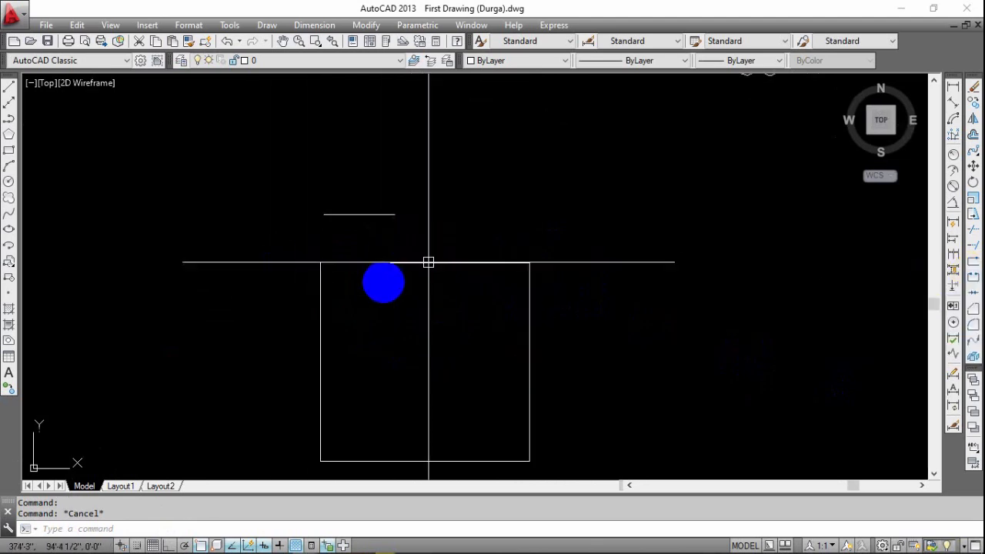
{"action": "middle_click_drag", "start_coordinate": [539, 343], "coordinate": [466, 344]}
{"action": "key", "text": "Escape"}
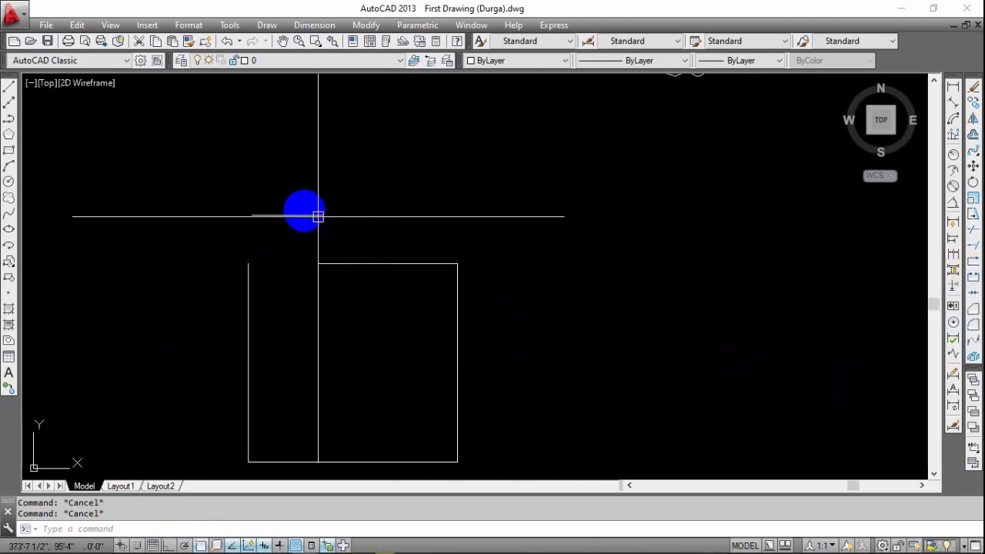
{"action": "middle_click_drag", "start_coordinate": [370, 245], "coordinate": [308, 222]}
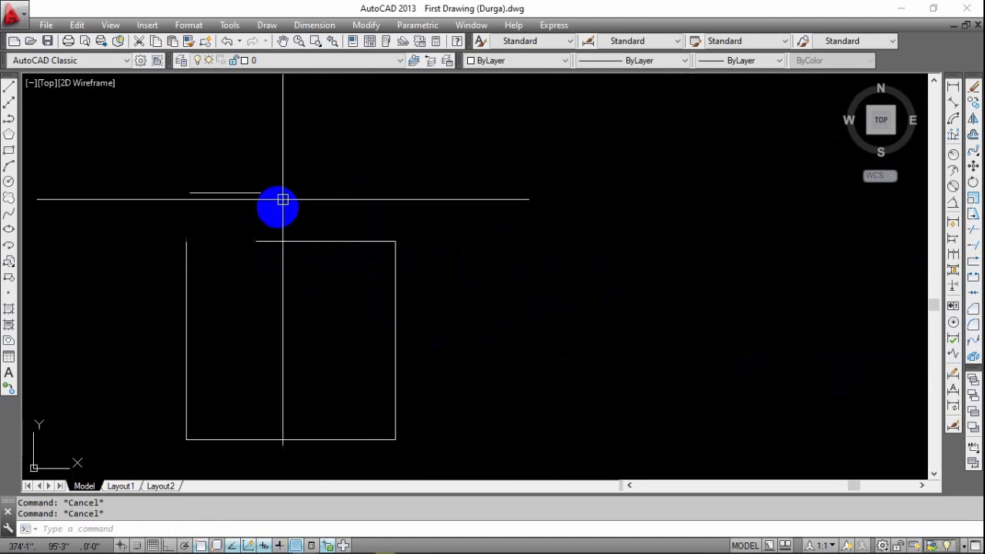
Draw a horizontal line about 5'-4" long in the empty area right of the rectangle, with Ortho turned on.
{"action": "middle_click_drag", "start_coordinate": [541, 301], "coordinate": [359, 277]}
{"action": "type", "text": "l"}
{"action": "key", "text": "Return"}
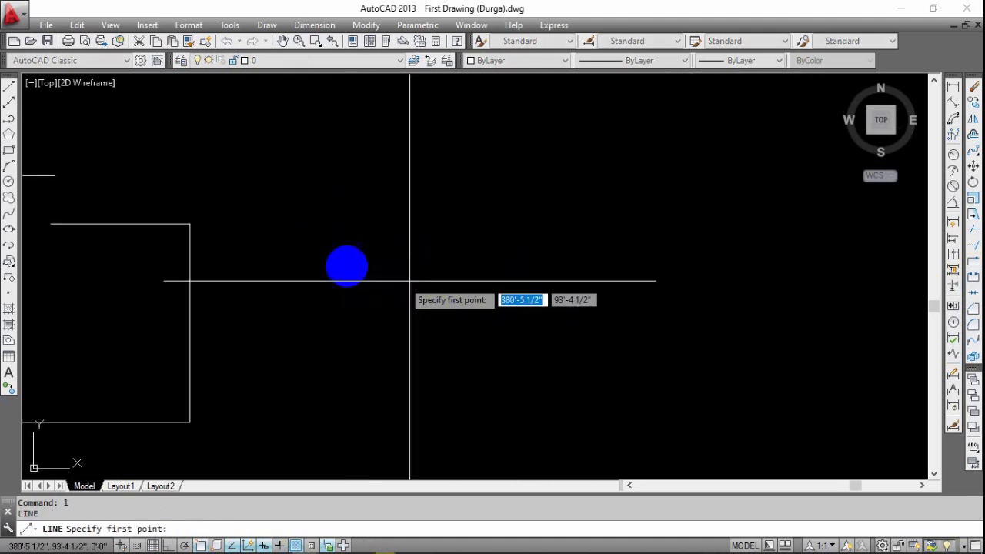
{"action": "left_click", "coordinate": [346, 265]}
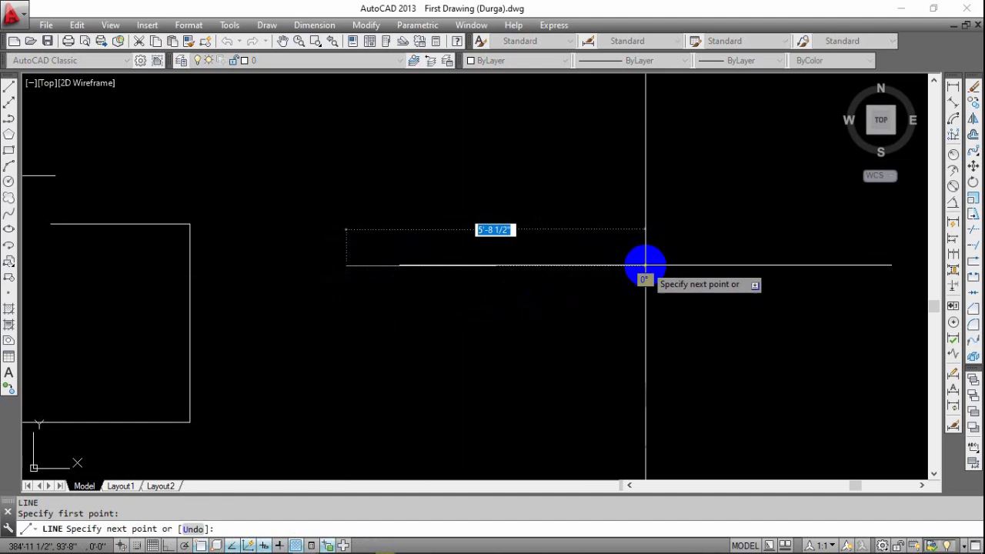
{"action": "key", "text": "F8"}
{"action": "left_click", "coordinate": [625, 265]}
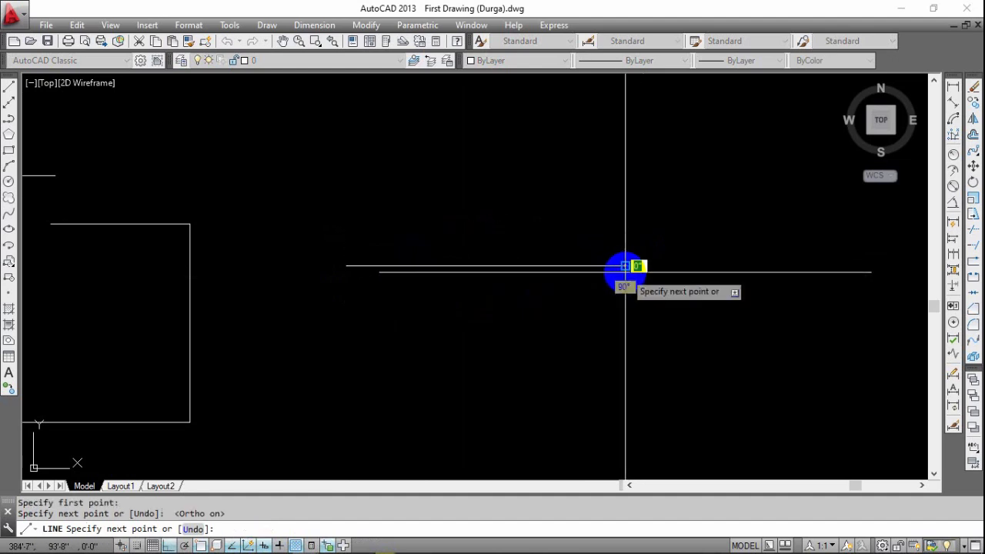
{"action": "key", "text": "Escape"}
Break the new horizontal line at a single point at its midpoint.
{"action": "middle_click_drag", "start_coordinate": [559, 304], "coordinate": [639, 300]}
{"action": "middle_click_drag", "start_coordinate": [571, 312], "coordinate": [470, 322]}
{"action": "left_click", "coordinate": [465, 264]}
{"action": "key", "text": "Escape"}
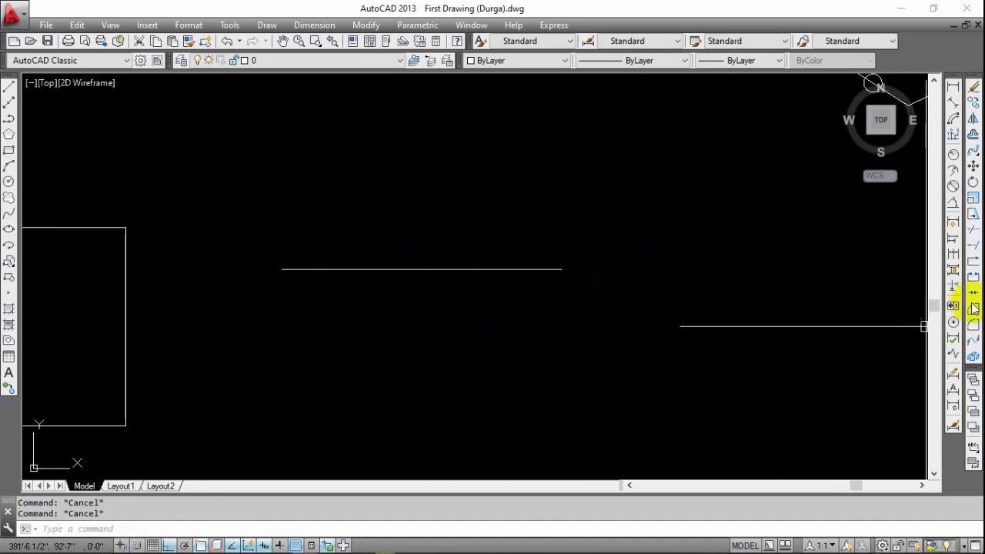
{"action": "left_click", "coordinate": [975, 274]}
{"action": "left_click", "coordinate": [411, 270]}
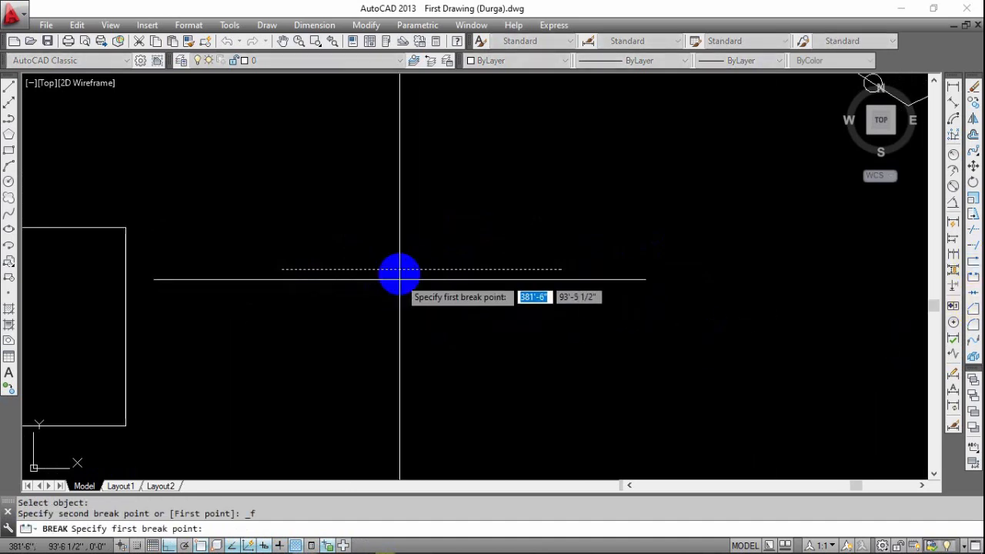
{"action": "left_click", "coordinate": [421, 271]}
{"action": "key", "text": "Escape"}
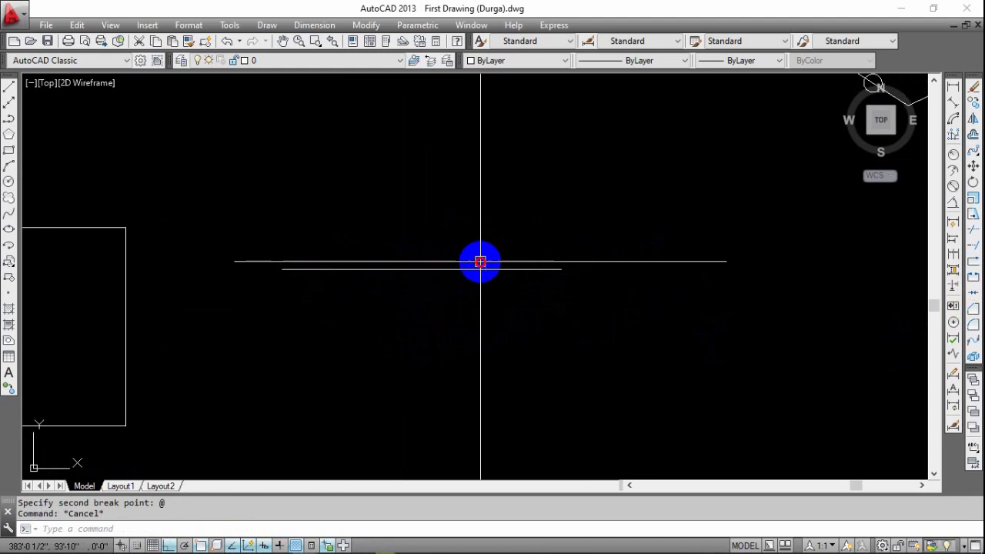
Select the right and left halves of the broken line in turn to check that they are separate, and clear the selection.
{"action": "left_click", "coordinate": [479, 262]}
{"action": "left_click", "coordinate": [455, 316]}
{"action": "left_click", "coordinate": [339, 253]}
{"action": "key", "text": "Escape"}
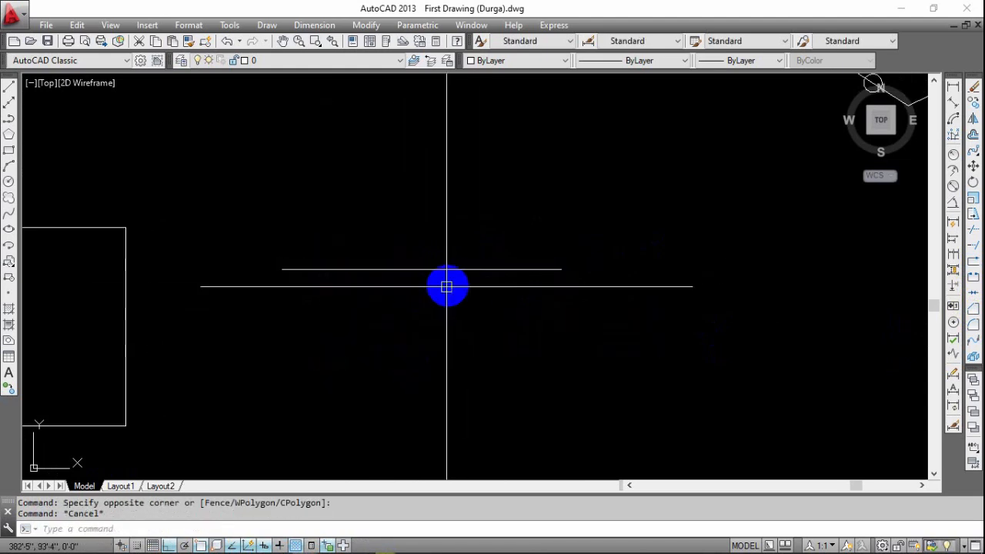
{"action": "left_click", "coordinate": [526, 238]}
{"action": "left_click", "coordinate": [423, 308]}
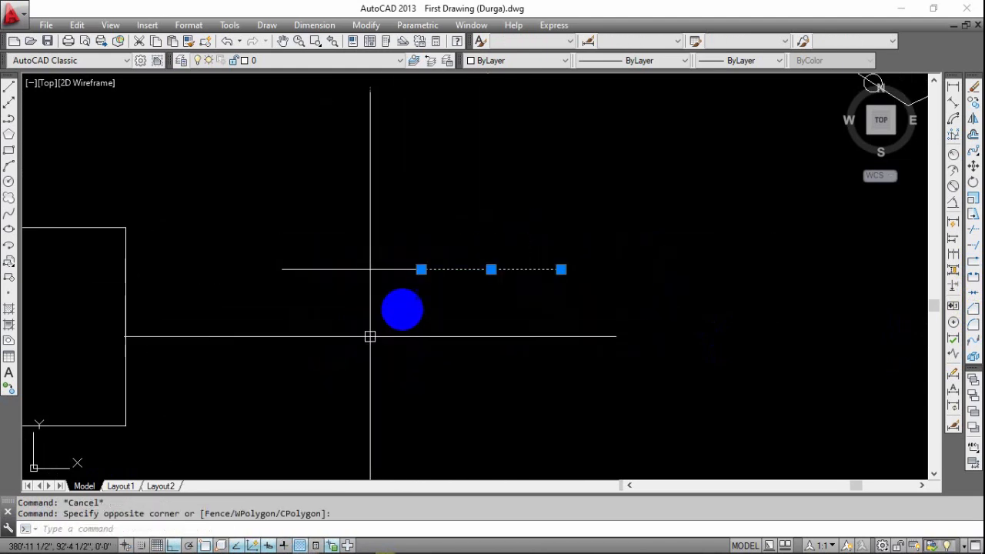
{"action": "key", "text": "Escape"}
{"action": "left_click", "coordinate": [416, 234]}
{"action": "left_click", "coordinate": [375, 321]}
{"action": "key", "text": "Escape"}
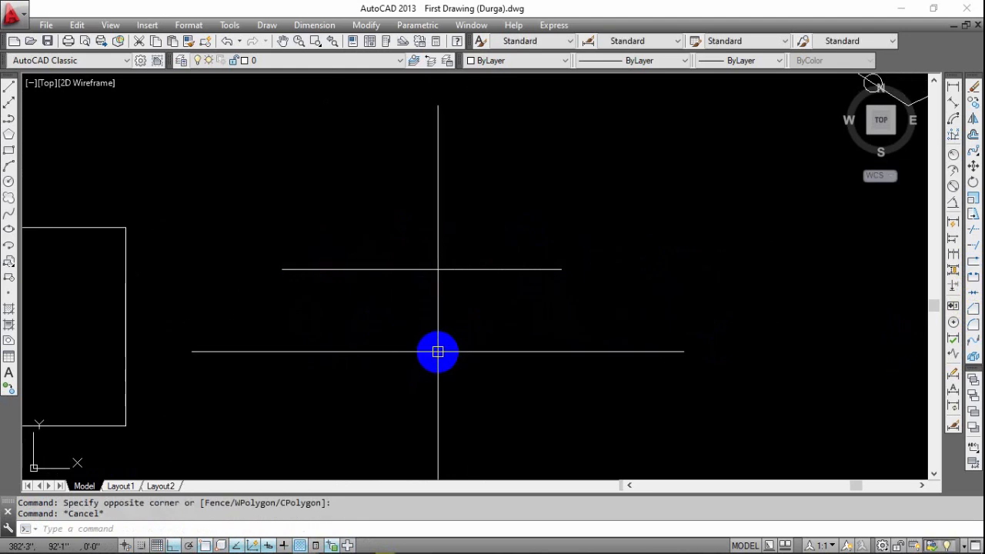
Draw a second horizontal line about 5'-4" long below the broken line, with its ends aligned to that line's ends.
{"action": "middle_click_drag", "start_coordinate": [498, 337], "coordinate": [462, 339]}
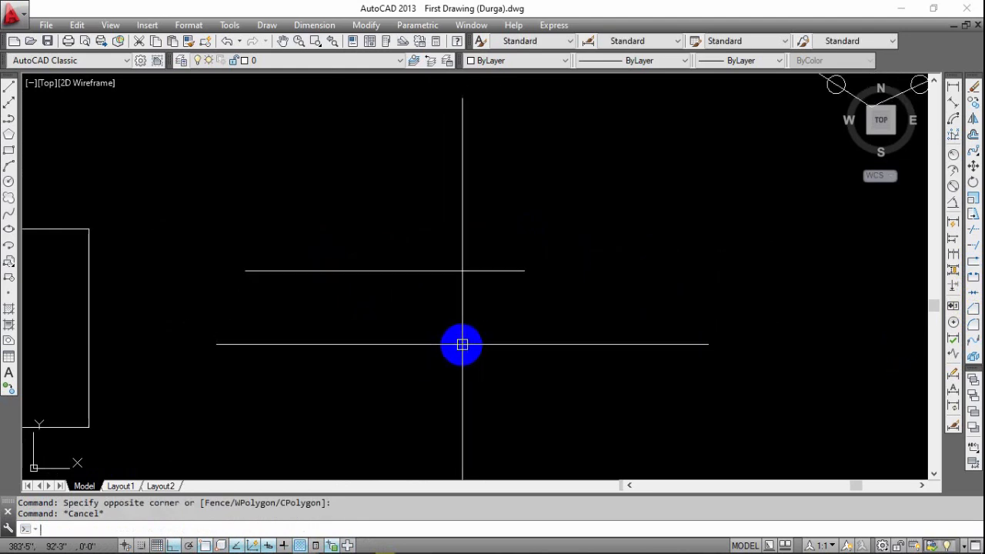
{"action": "type", "text": "l"}
{"action": "key", "text": "Return"}
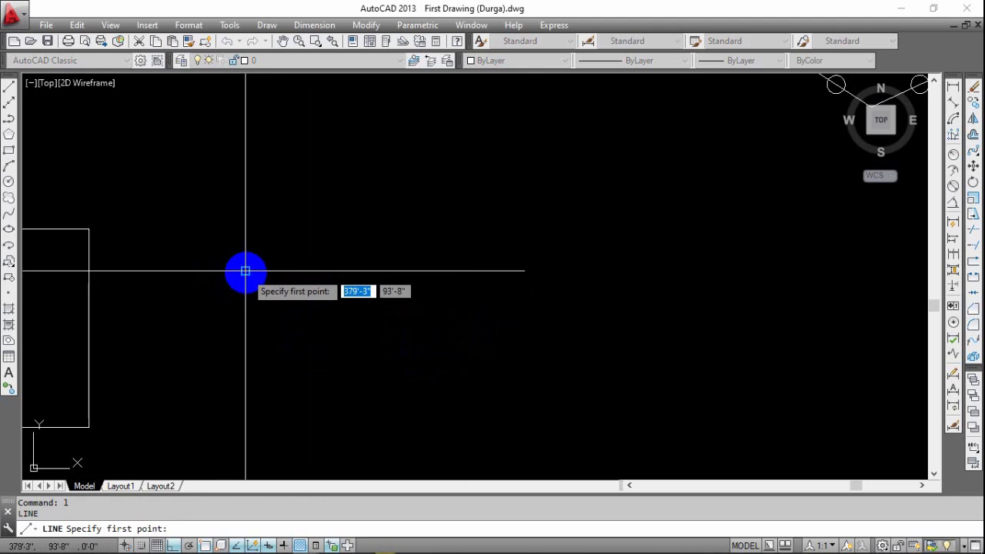
{"action": "left_click", "coordinate": [246, 334]}
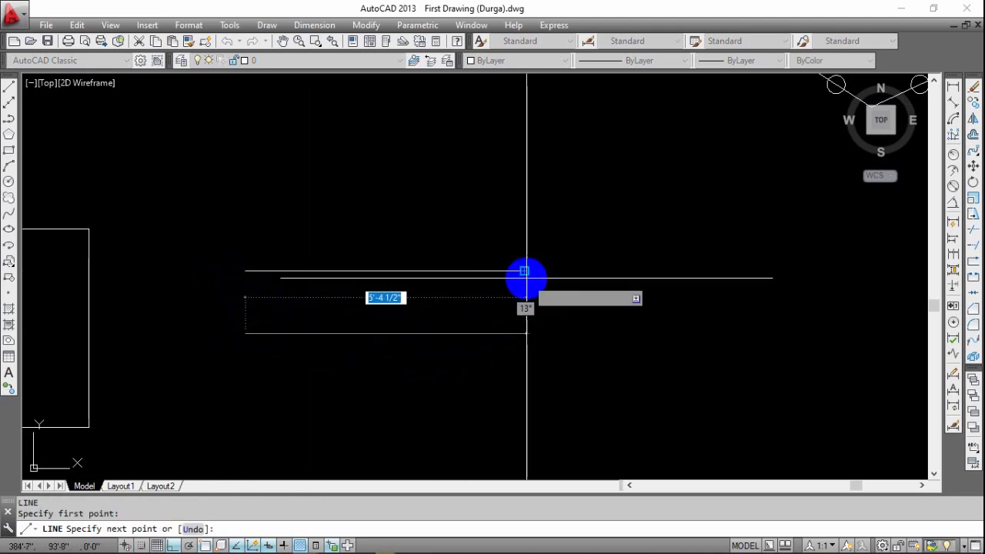
{"action": "left_click", "coordinate": [525, 334]}
{"action": "key", "text": "Escape"}
Select the lower line to check that it is one unbroken piece.
{"action": "middle_click_drag", "start_coordinate": [440, 387], "coordinate": [488, 378]}
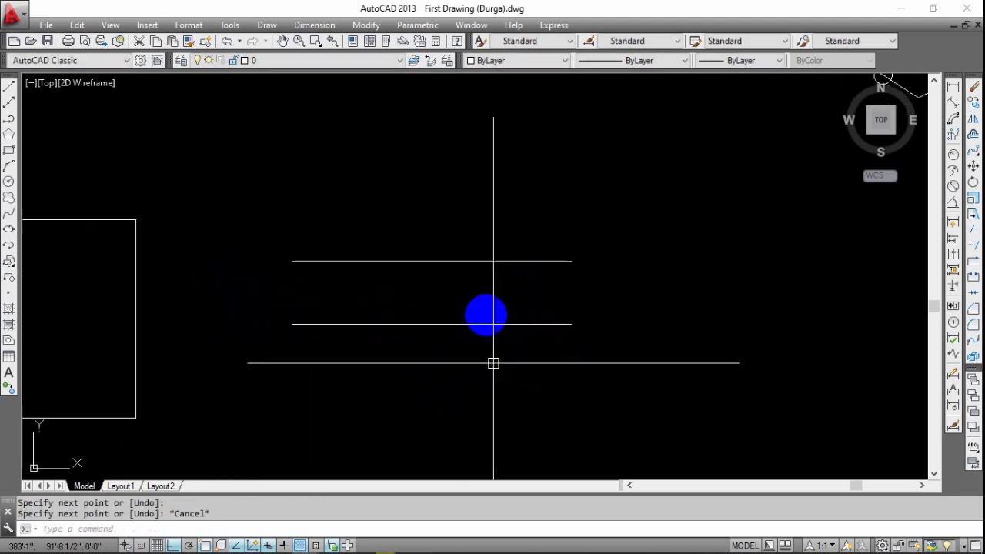
{"action": "left_click_drag", "start_coordinate": [487, 307], "coordinate": [441, 365]}
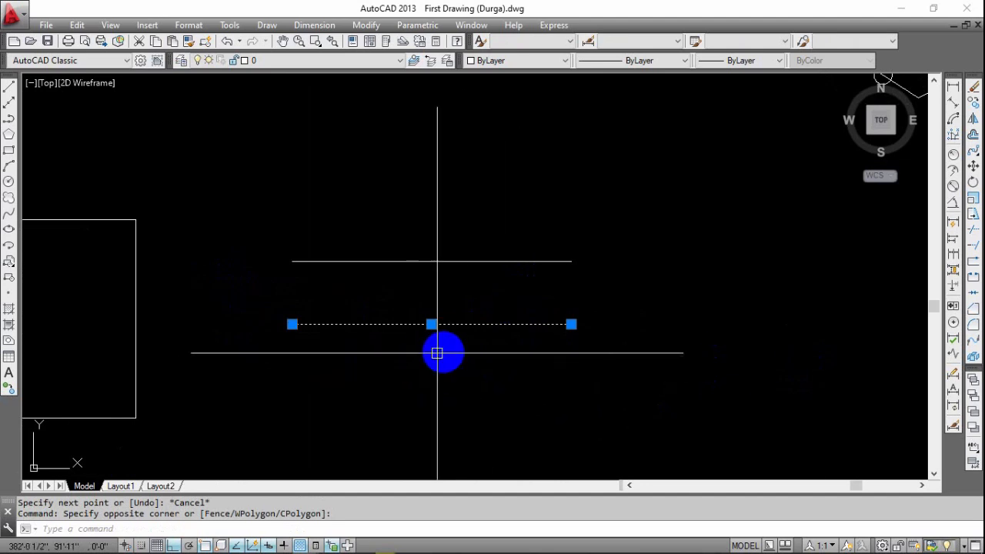
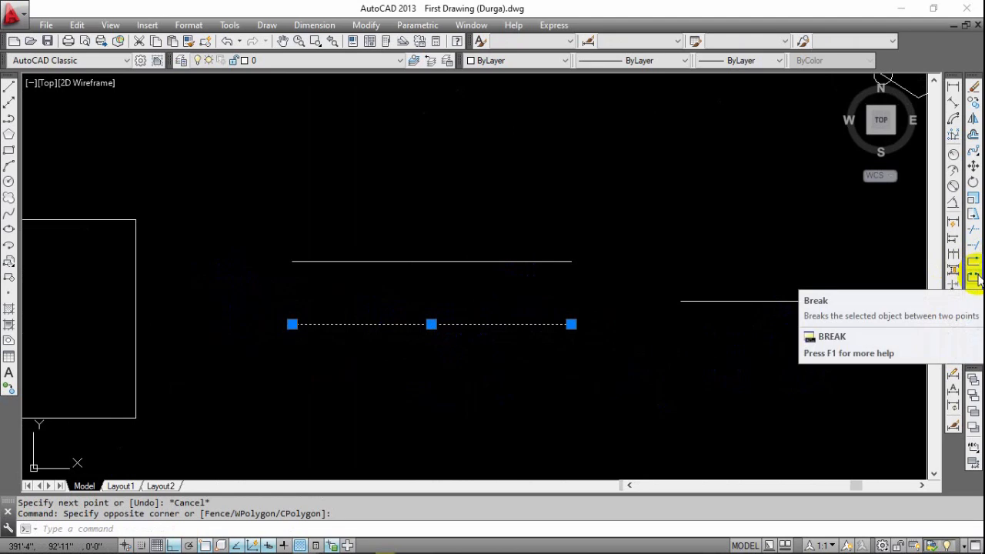
Break the lower line between two points, removing the stretch from about a quarter of its length to just past its midpoint.
{"action": "left_click", "coordinate": [975, 277]}
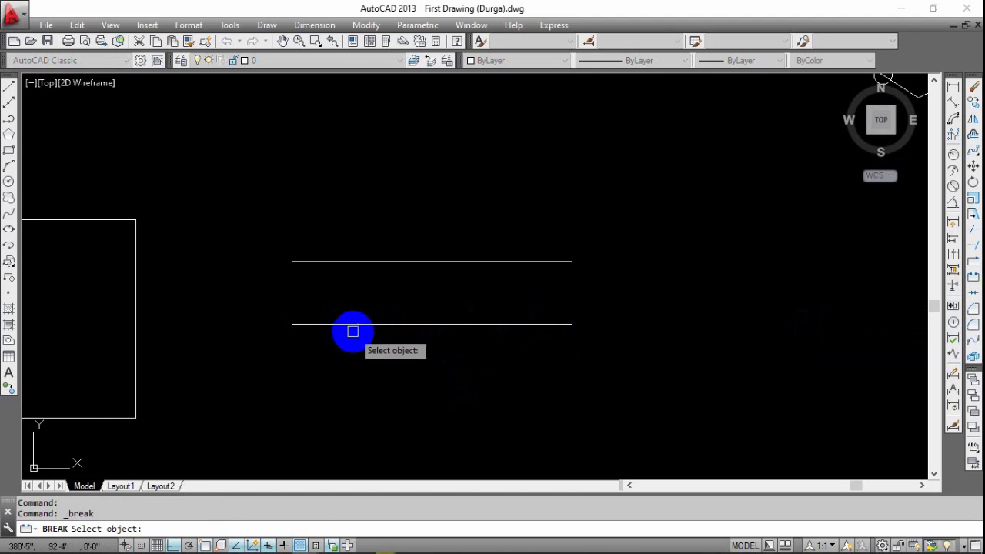
{"action": "left_click", "coordinate": [372, 323]}
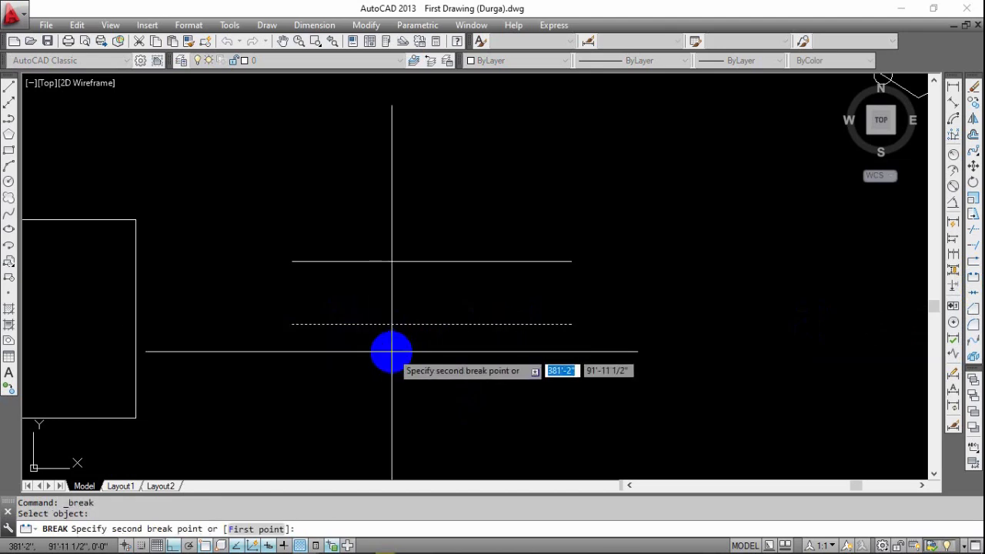
{"action": "left_click", "coordinate": [444, 324]}
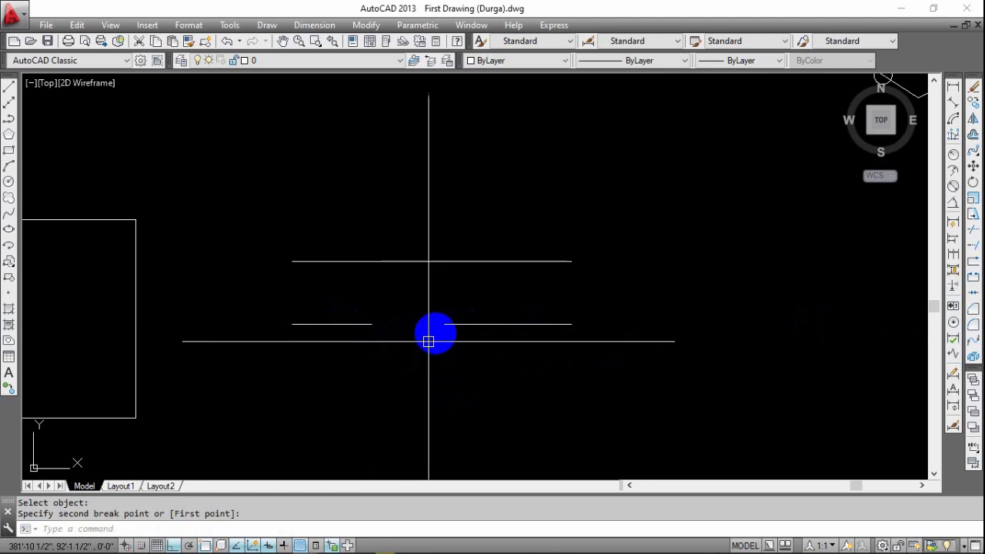
Select the right and left remaining pieces of the lower line to check that they are separate, and clear the selection.
{"action": "scroll", "coordinate": [390, 335], "scroll_direction": "up", "scroll_amount": 4}
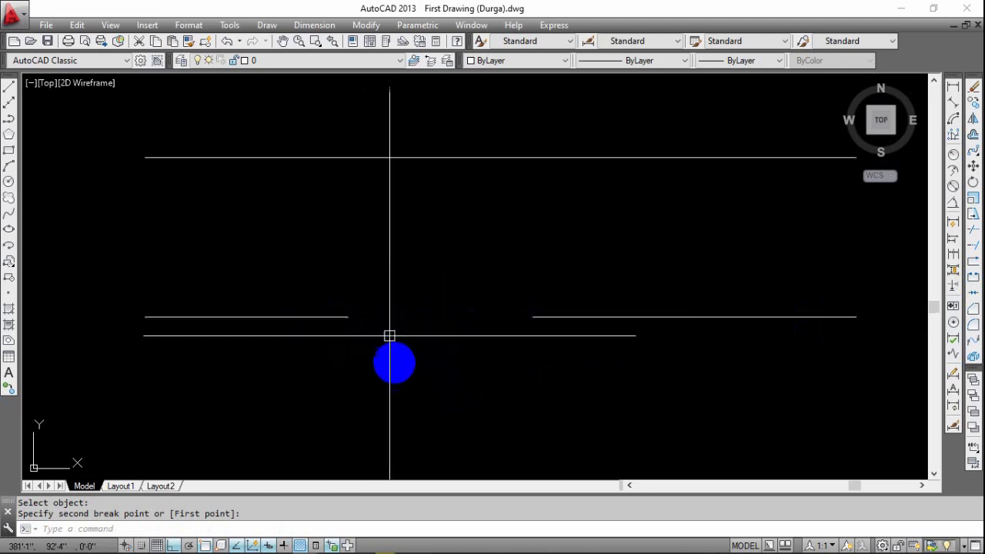
{"action": "left_click", "coordinate": [557, 297]}
{"action": "left_click", "coordinate": [553, 368]}
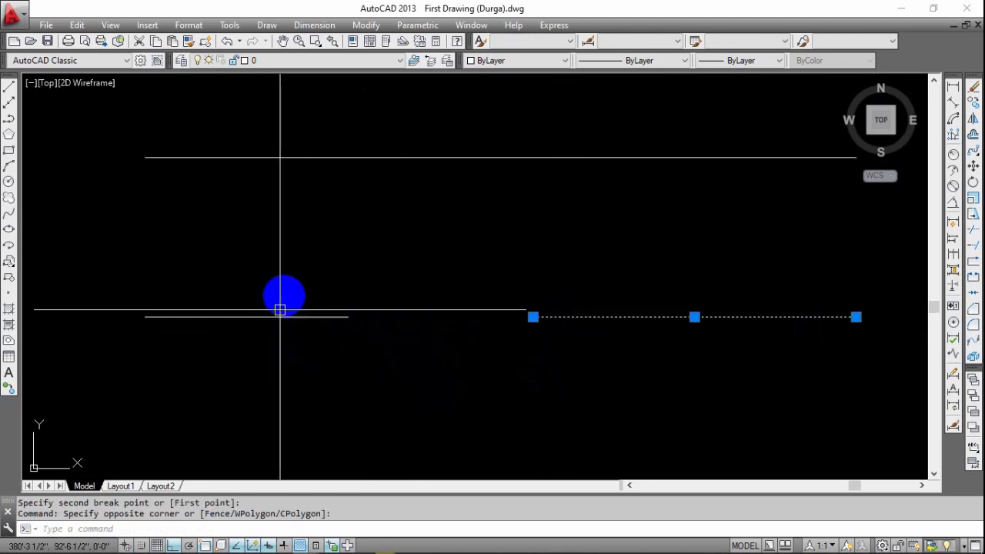
{"action": "left_click", "coordinate": [281, 299]}
{"action": "left_click", "coordinate": [275, 347]}
{"action": "key", "text": "Escape"}
Select both halves of the upper line to compare its single-point break with the gap below, and clear the selection.
{"action": "middle_click_drag", "start_coordinate": [421, 350], "coordinate": [404, 413]}
{"action": "left_click", "coordinate": [544, 164]}
{"action": "left_click", "coordinate": [510, 248]}
{"action": "left_click", "coordinate": [424, 203]}
{"action": "left_click", "coordinate": [406, 267]}
{"action": "key", "text": "Escape"}
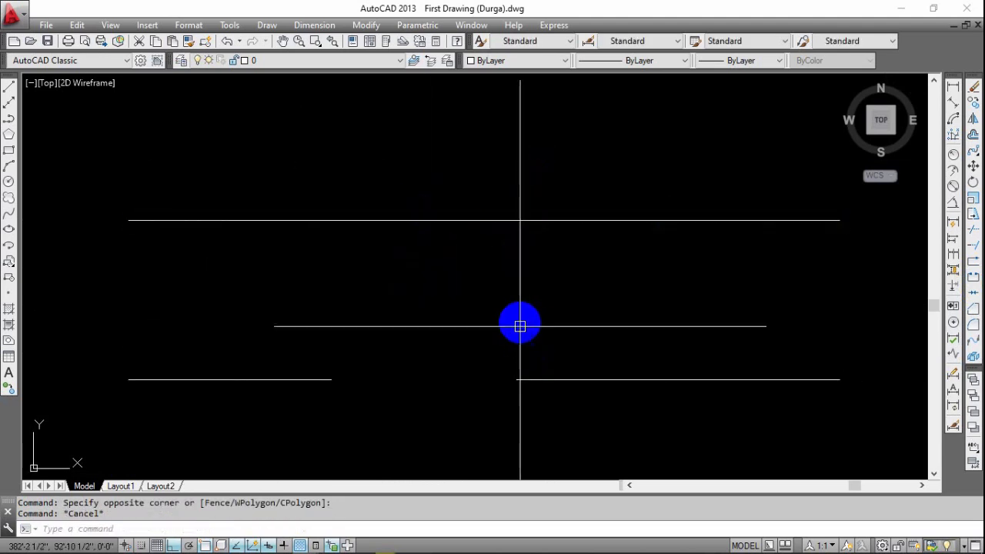
{"action": "scroll", "coordinate": [491, 341], "scroll_direction": "down", "scroll_amount": 2}
{"action": "scroll", "coordinate": [395, 387], "scroll_direction": "down", "scroll_amount": 5}
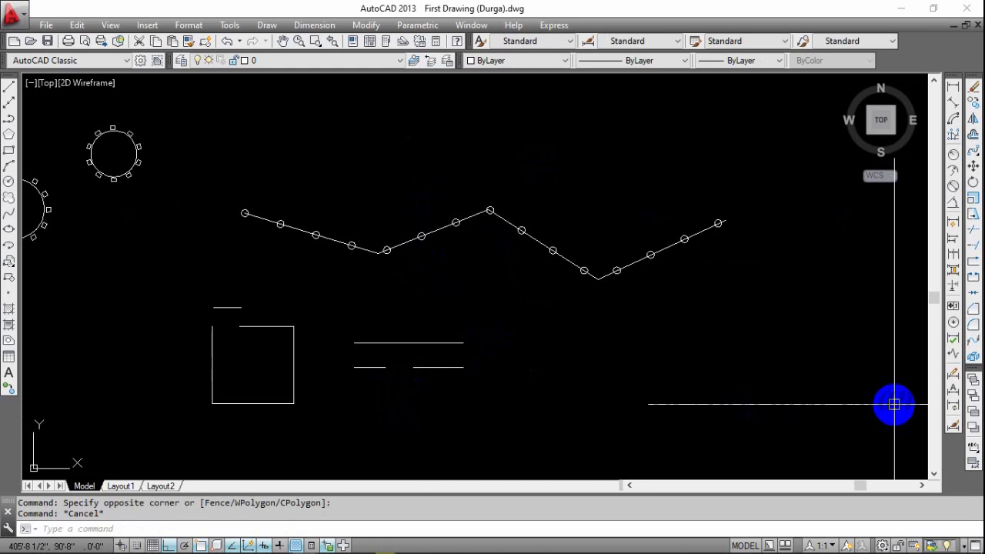
{"action": "mouse_move", "coordinate": [343, 365]}
{"action": "middle_mouse_down"}
{"action": "mouse_move", "coordinate": [446, 334]}
{"action": "mouse_move", "coordinate": [420, 337]}
{"action": "middle_mouse_up"}
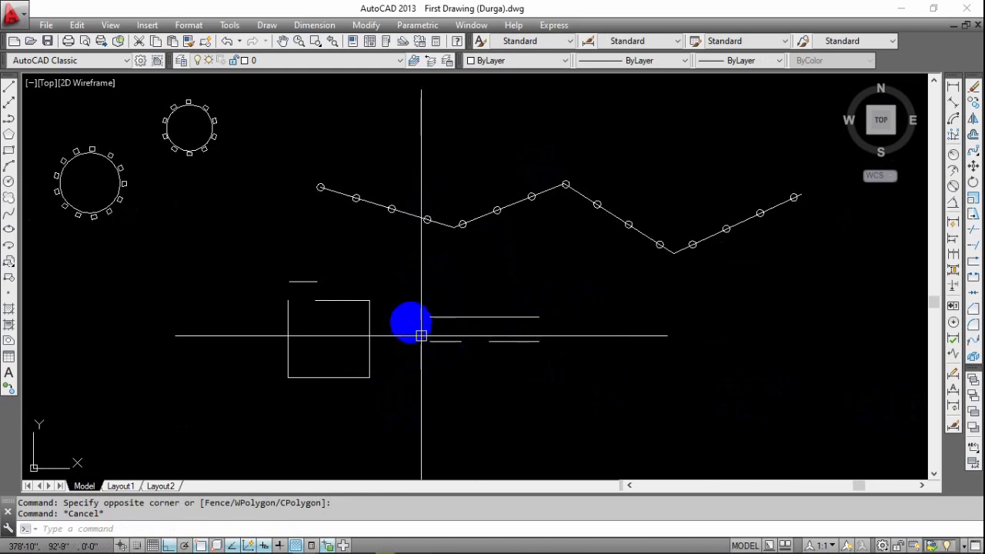
{"action": "mouse_move", "coordinate": [524, 370]}
{"action": "middle_mouse_down"}
{"action": "mouse_move", "coordinate": [527, 287]}
{"action": "mouse_move", "coordinate": [404, 304]}
{"action": "mouse_move", "coordinate": [396, 291]}
{"action": "middle_mouse_up"}
{"action": "key", "text": "Escape"}
{"action": "middle_click_drag", "start_coordinate": [304, 342], "coordinate": [485, 357]}
Draw a closed rectangle from four separate straight lines in the empty area below and to the right of the broken lines.
{"action": "scroll", "coordinate": [438, 352], "scroll_direction": "down", "scroll_amount": 2}
{"action": "mouse_move", "coordinate": [415, 359]}
{"action": "middle_mouse_down"}
{"action": "mouse_move", "coordinate": [345, 351]}
{"action": "mouse_move", "coordinate": [367, 344]}
{"action": "middle_mouse_up"}
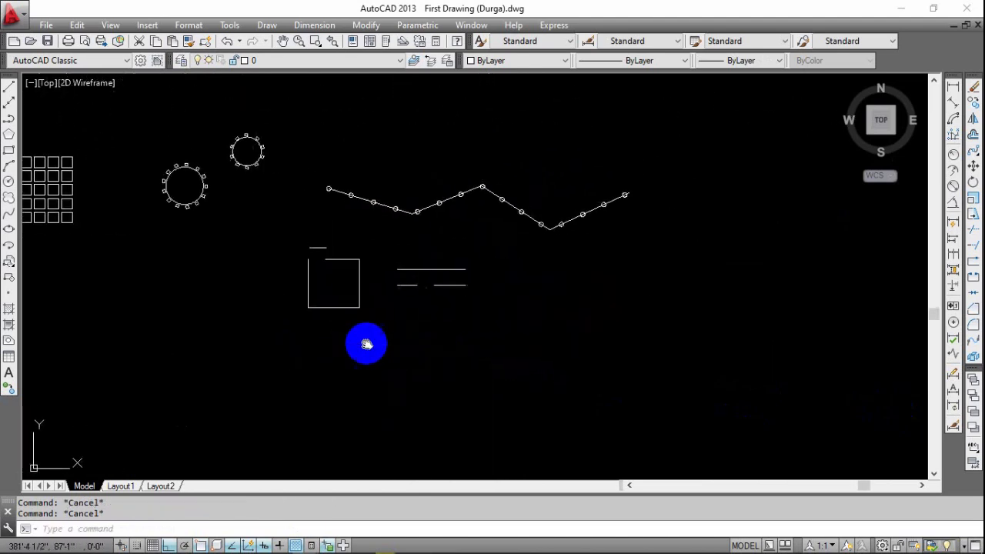
{"action": "type", "text": "l"}
{"action": "key", "text": "Return"}
{"action": "left_click", "coordinate": [483, 283]}
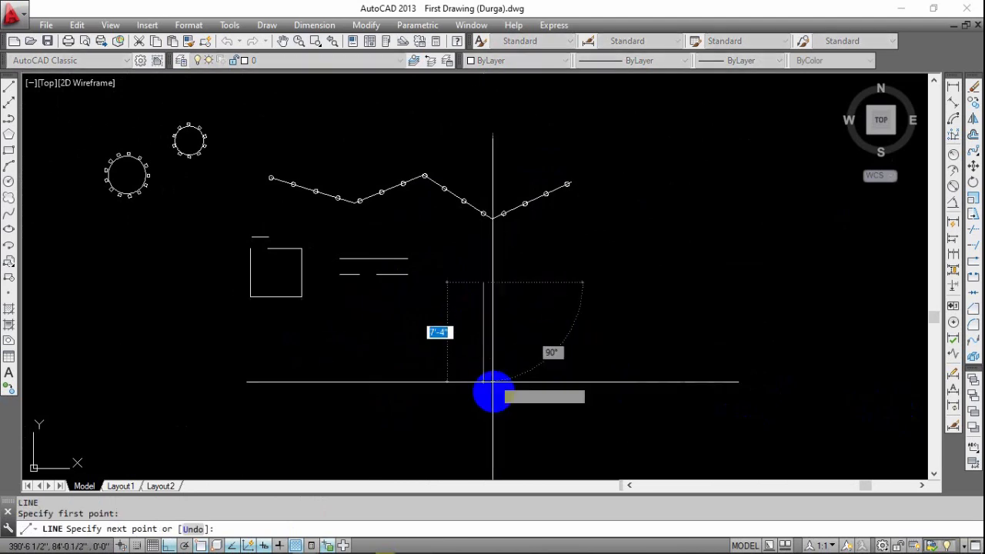
{"action": "left_click", "coordinate": [484, 402]}
{"action": "left_click", "coordinate": [631, 400]}
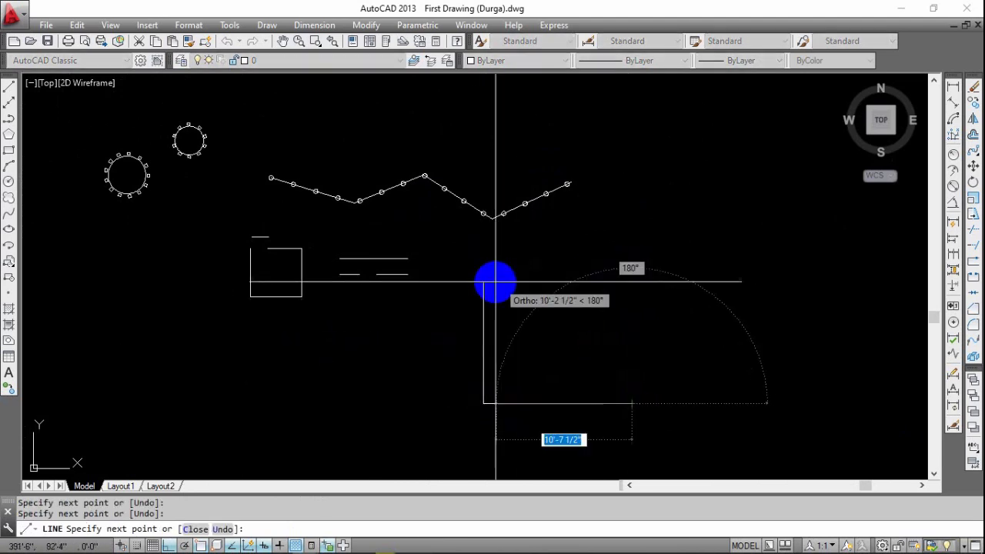
{"action": "left_click", "coordinate": [633, 283]}
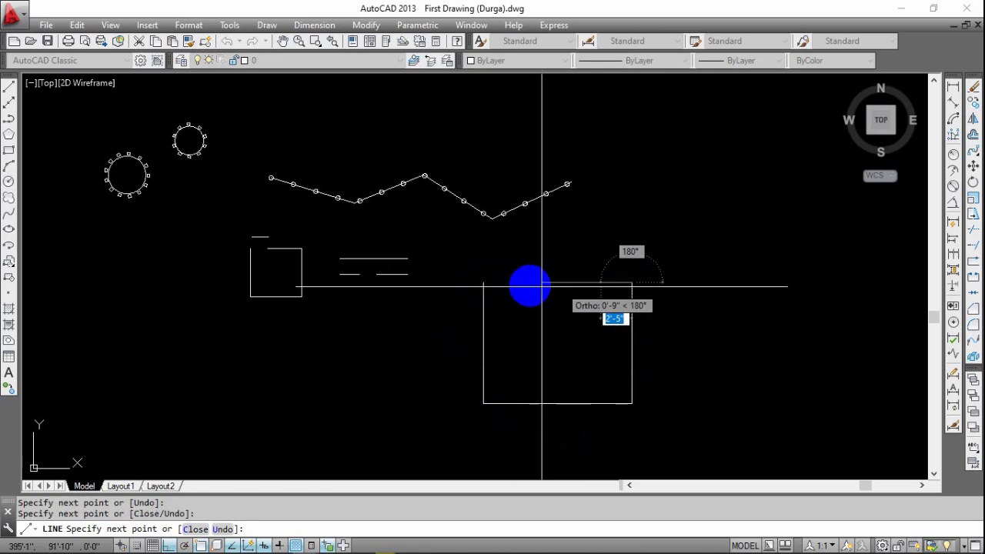
{"action": "left_click", "coordinate": [483, 282]}
{"action": "key", "text": "Escape"}
{"action": "mouse_move", "coordinate": [566, 381]}
{"action": "middle_mouse_down"}
{"action": "mouse_move", "coordinate": [468, 357]}
{"action": "mouse_move", "coordinate": [478, 357]}
{"action": "mouse_move", "coordinate": [460, 381]}
{"action": "mouse_move", "coordinate": [485, 360]}
{"action": "middle_mouse_up"}
{"action": "key", "text": "Escape"}
{"action": "key", "text": "Escape"}
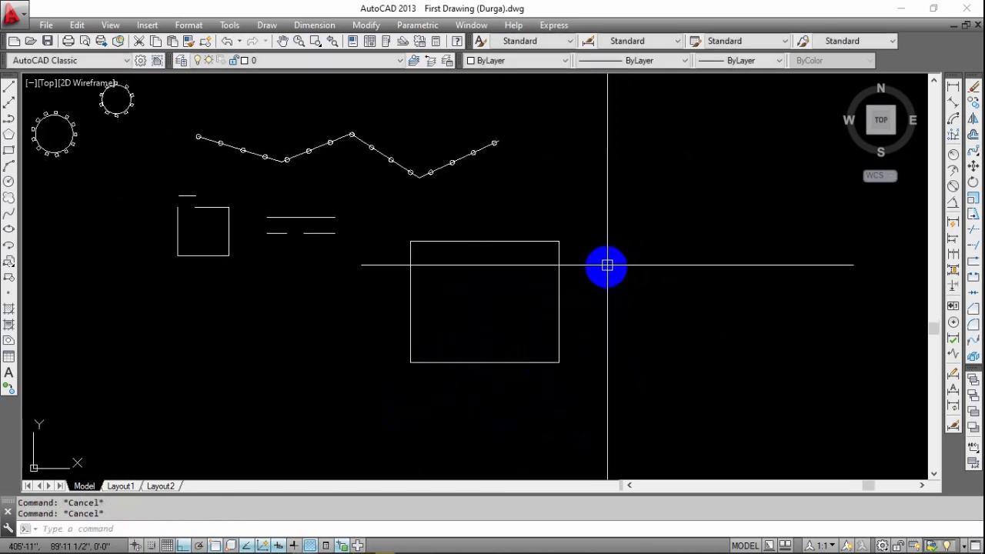
{"action": "type", "text": "o"}
{"action": "key", "text": "Return"}
{"action": "type", "text": "5"}
{"action": "key", "text": "Return"}
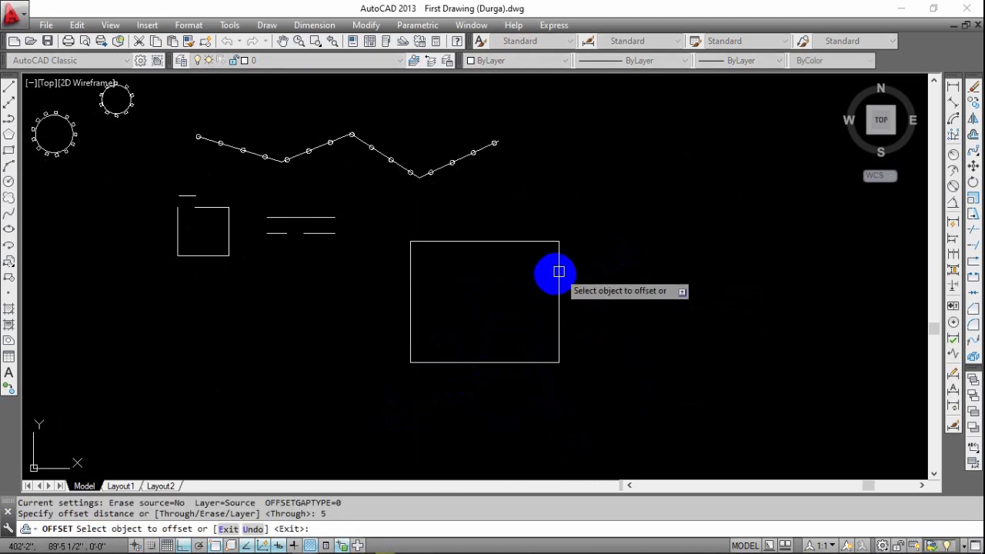
{"action": "scroll", "coordinate": [550, 265], "scroll_direction": "up", "scroll_amount": 4}
{"action": "key", "text": "Escape"}
Try to chamfer the new rectangle's upper-right corner without setting chamfer distances, and select its right and top edges to check.
{"action": "scroll", "coordinate": [543, 288], "scroll_direction": "down", "scroll_amount": 2}
{"action": "scroll", "coordinate": [544, 266], "scroll_direction": "up", "scroll_amount": 2}
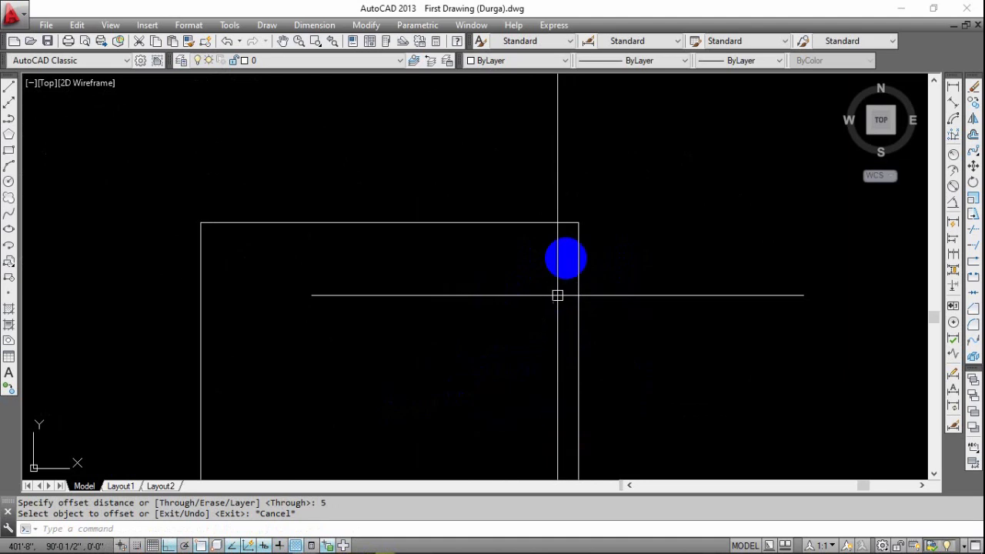
{"action": "scroll", "coordinate": [576, 228], "scroll_direction": "up", "scroll_amount": 2}
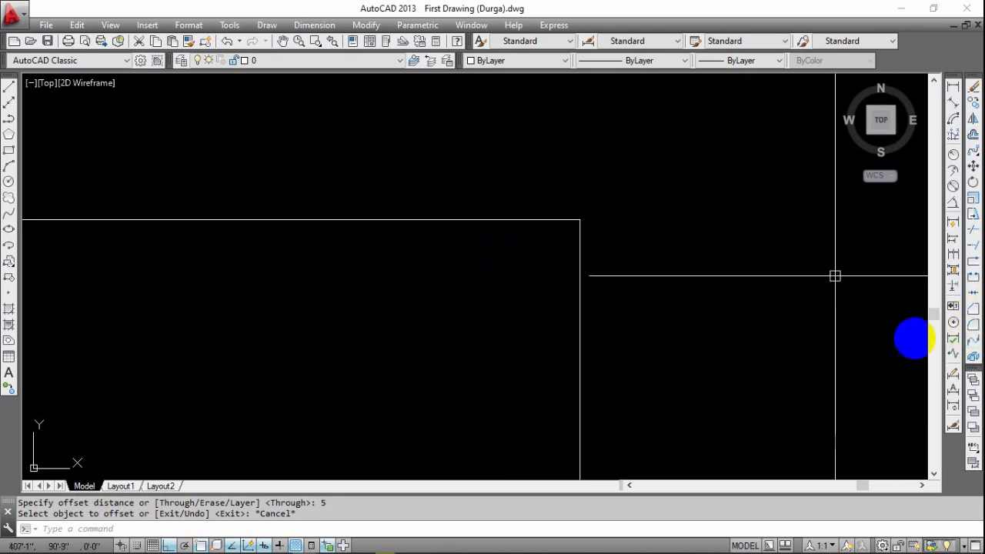
{"action": "left_click", "coordinate": [974, 309]}
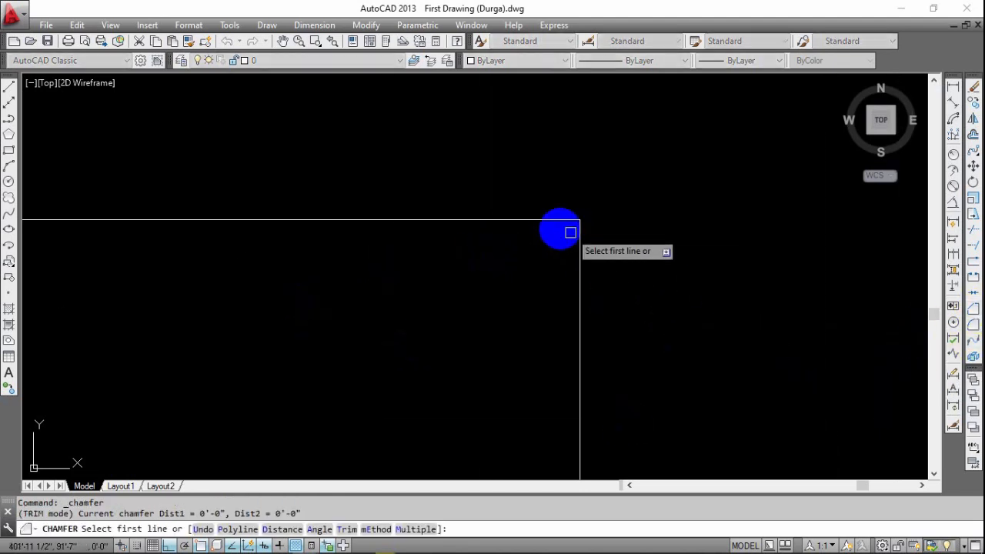
{"action": "left_click", "coordinate": [500, 218]}
{"action": "left_click", "coordinate": [560, 295]}
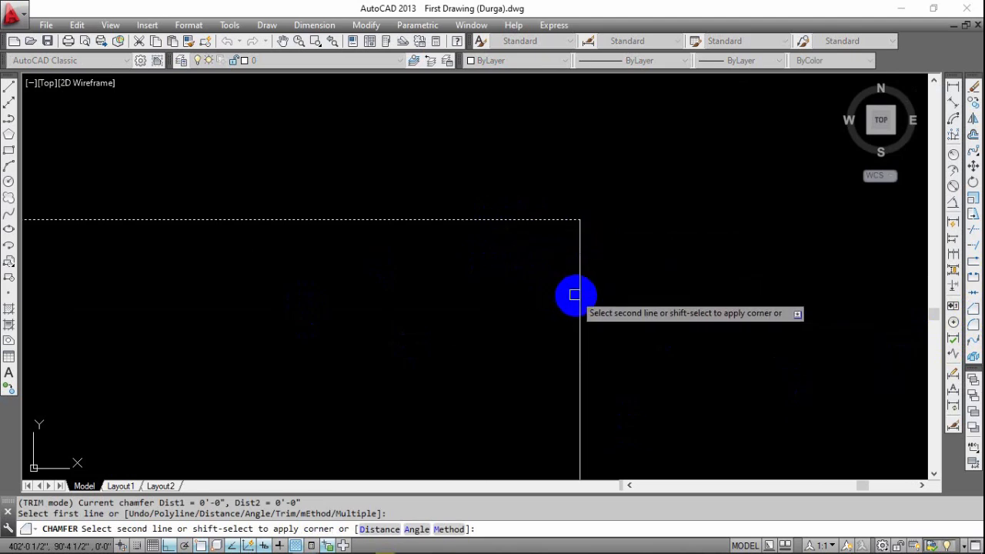
{"action": "left_click", "coordinate": [574, 295]}
{"action": "left_click", "coordinate": [580, 289]}
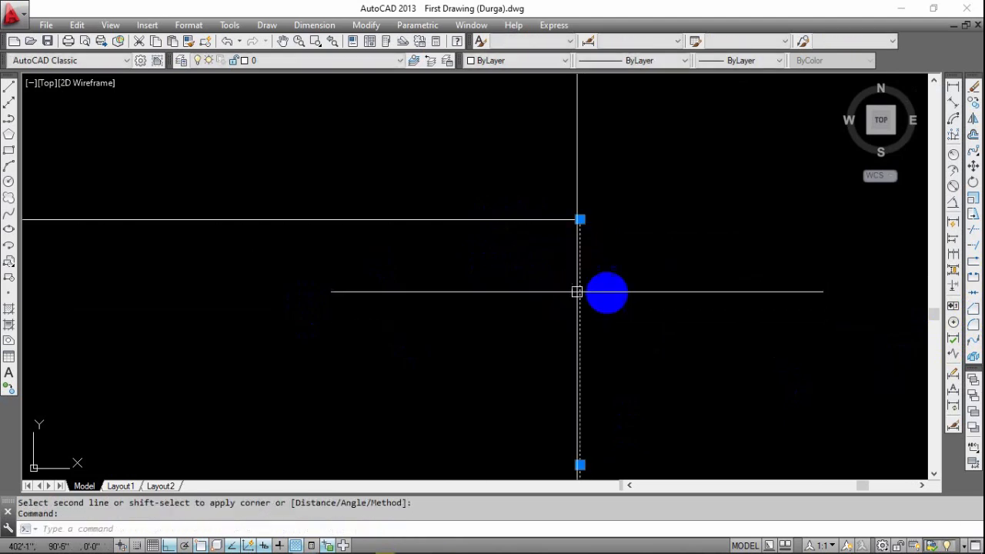
{"action": "left_click", "coordinate": [550, 220]}
{"action": "key", "text": "Escape"}
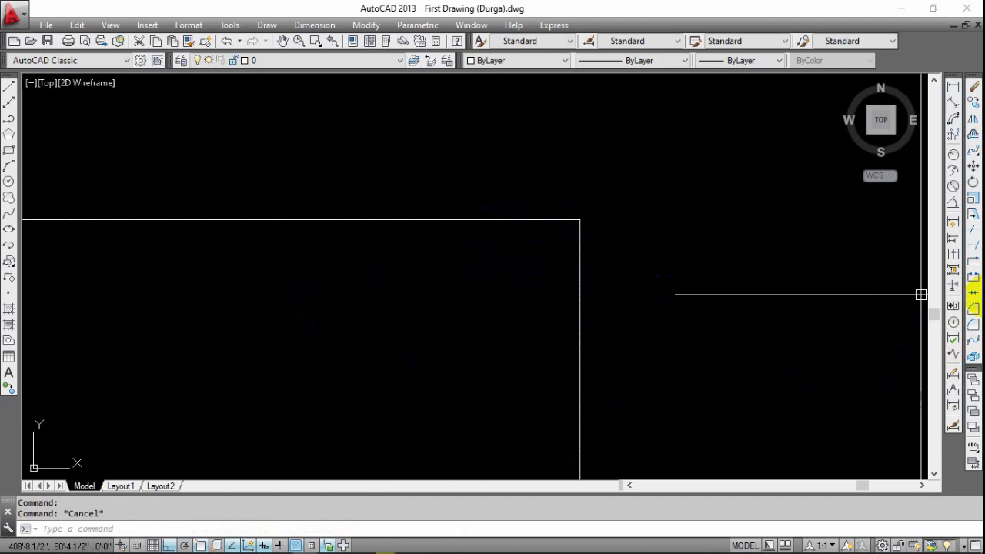
{"action": "left_click", "coordinate": [973, 310]}
{"action": "key", "text": "Escape"}
{"action": "key", "text": "Escape"}
{"action": "key", "text": "Escape"}
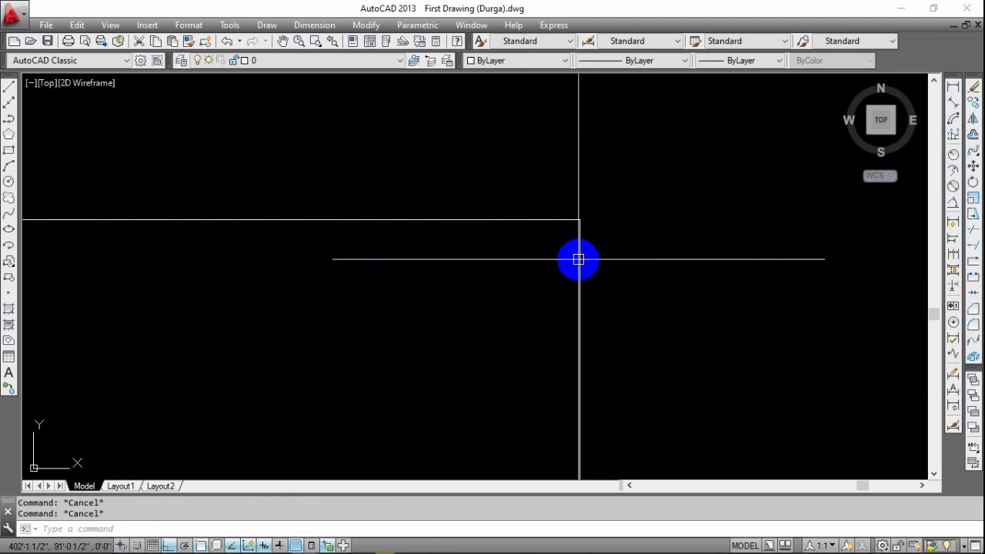
Chamfer the rectangle's upper-right corner with a first distance of 2' and a second distance of about 2'-2 1/2" picked between two points.
{"action": "left_click", "coordinate": [974, 309]}
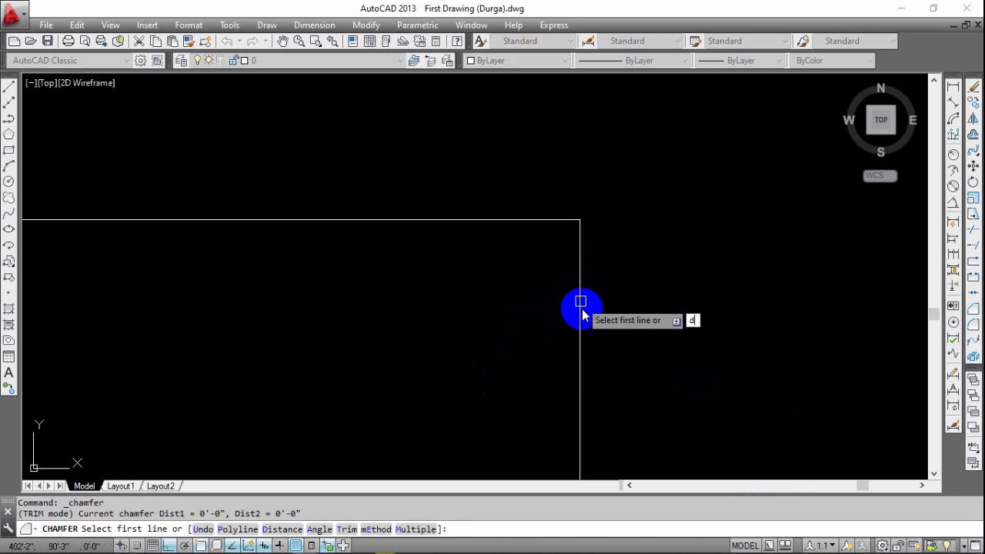
{"action": "key", "text": "Return"}
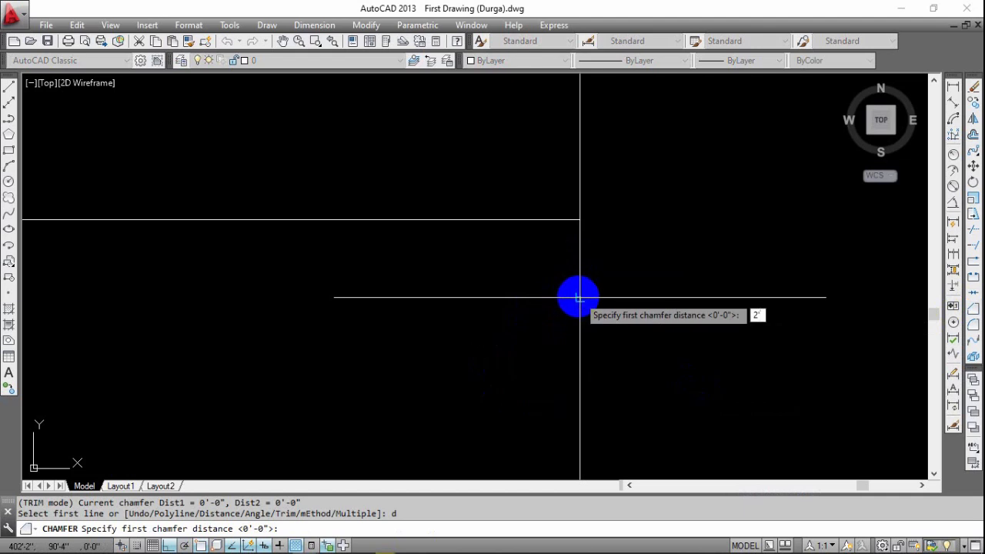
{"action": "type", "text": "2'"}
{"action": "key", "text": "Return"}
{"action": "left_click", "coordinate": [608, 368]}
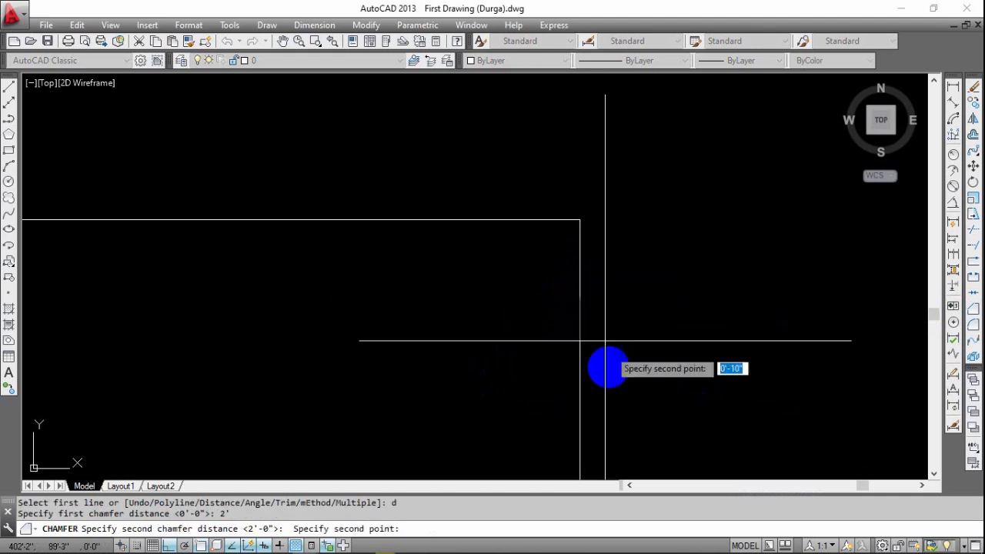
{"action": "left_click", "coordinate": [496, 221]}
{"action": "left_click", "coordinate": [531, 219]}
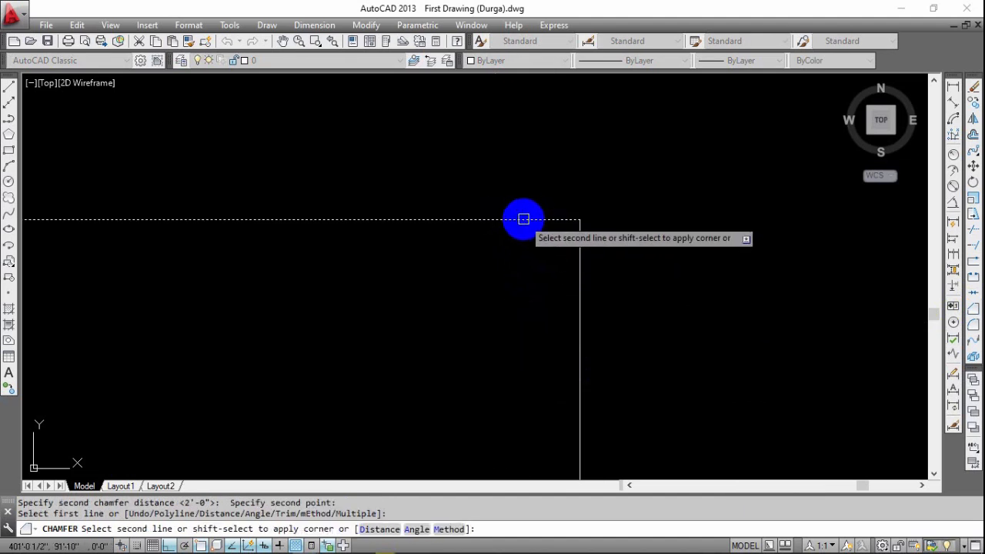
{"action": "left_click", "coordinate": [539, 234]}
{"action": "left_click", "coordinate": [550, 238]}
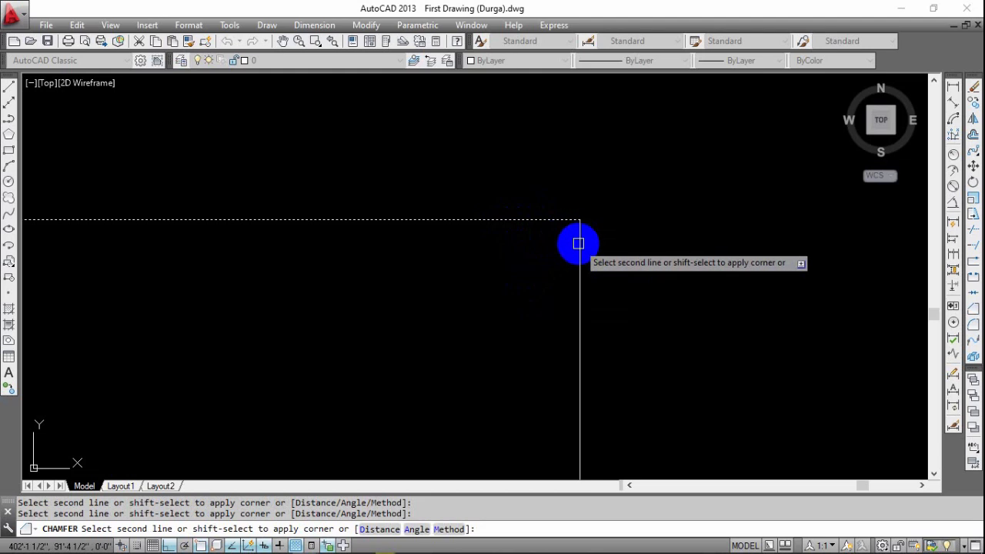
{"action": "left_click", "coordinate": [581, 254]}
Chamfer the rectangle's upper-left corner between its left and top edges, reusing the same chamfer distances.
{"action": "scroll", "coordinate": [591, 307], "scroll_direction": "down", "scroll_amount": 1}
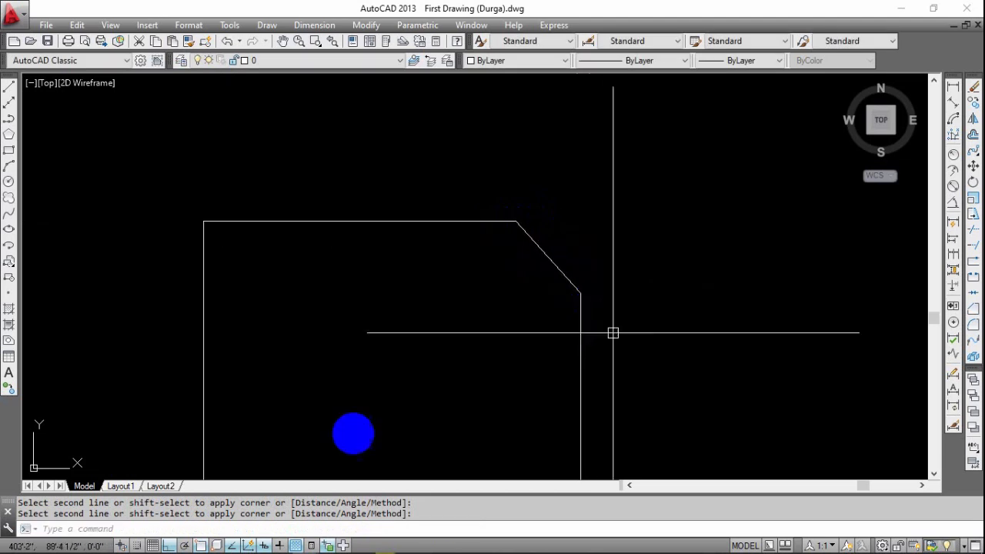
{"action": "mouse_move", "coordinate": [593, 362]}
{"action": "middle_mouse_down"}
{"action": "mouse_move", "coordinate": [660, 312]}
{"action": "mouse_move", "coordinate": [705, 311]}
{"action": "middle_mouse_up"}
{"action": "key", "text": "Escape"}
{"action": "key", "text": "Escape"}
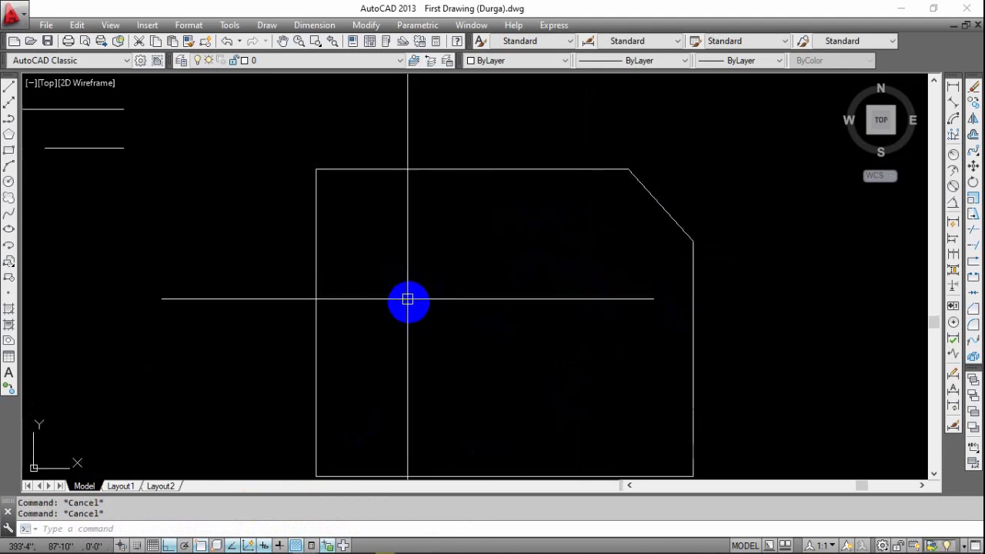
{"action": "type", "text": "cha"}
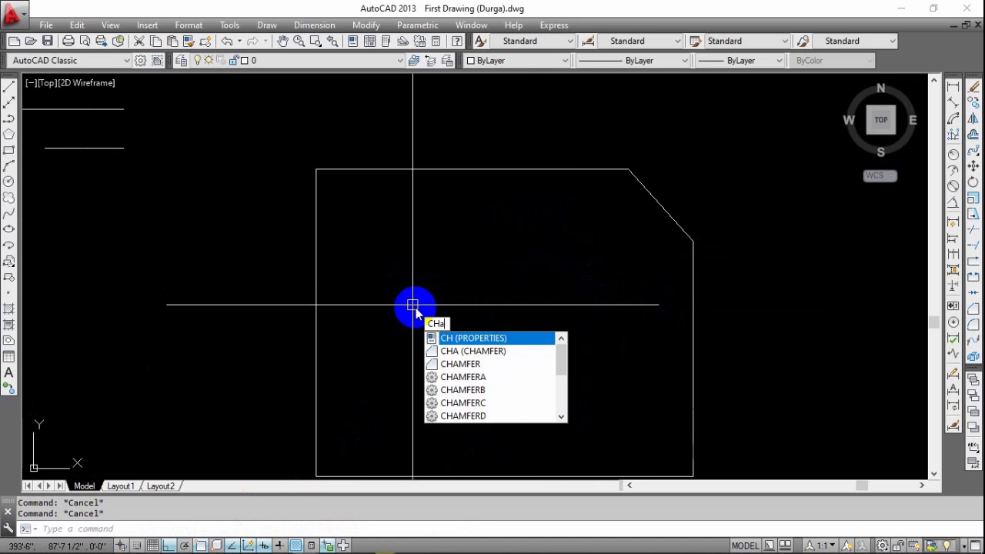
{"action": "key", "text": "Return"}
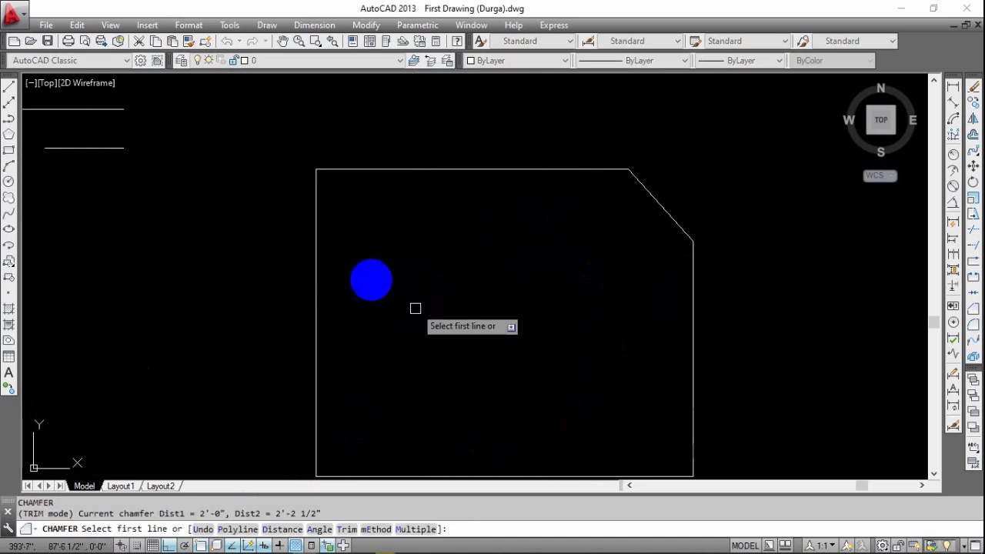
{"action": "left_click", "coordinate": [314, 210]}
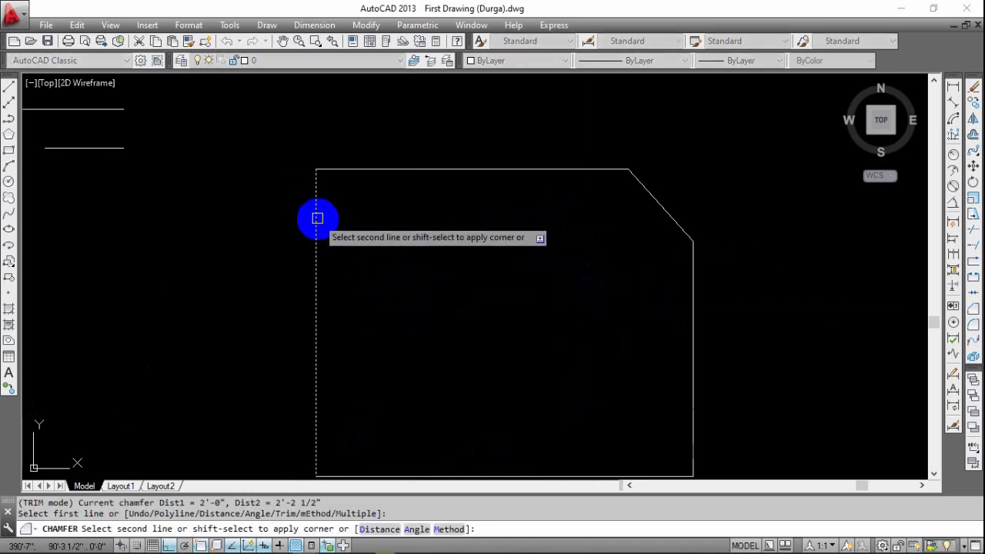
{"action": "left_click", "coordinate": [361, 171]}
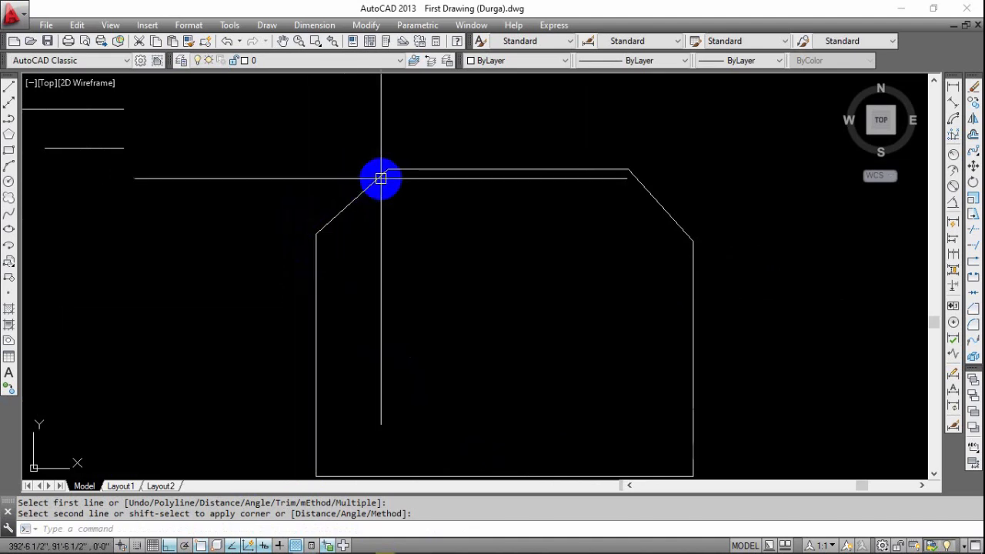
Chamfer the rectangle's lower-left corner with a first distance of 1' and a second distance picked between two points, bottom edge first.
{"action": "middle_click_drag", "start_coordinate": [373, 235], "coordinate": [398, 169]}
{"action": "middle_click_drag", "start_coordinate": [370, 342], "coordinate": [366, 352]}
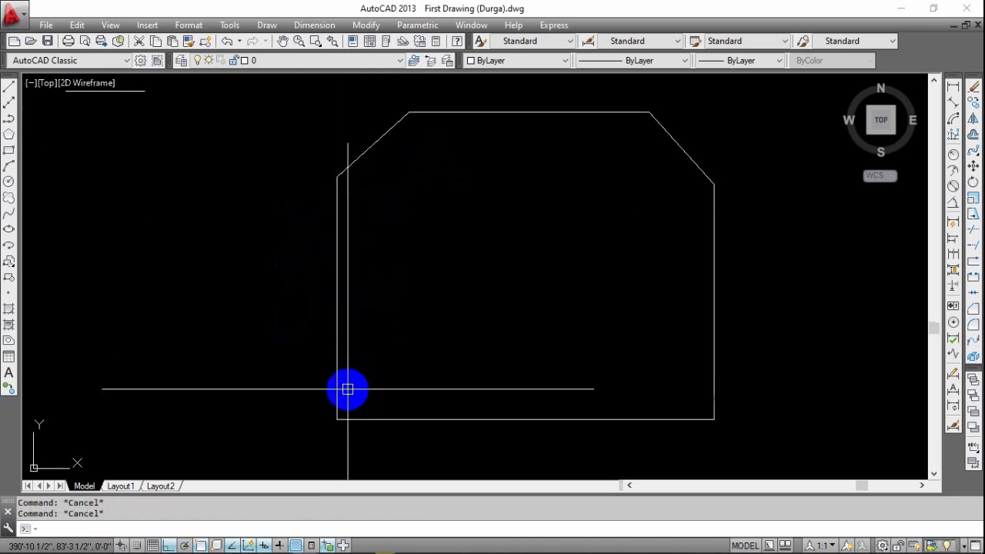
{"action": "type", "text": "cha"}
{"action": "key", "text": "Return"}
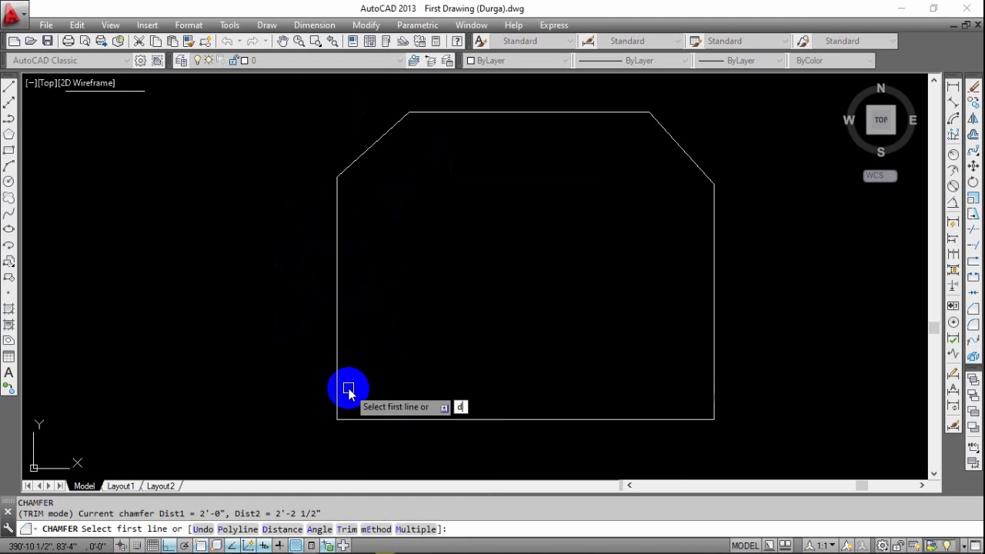
{"action": "type", "text": "d"}
{"action": "key", "text": "Return"}
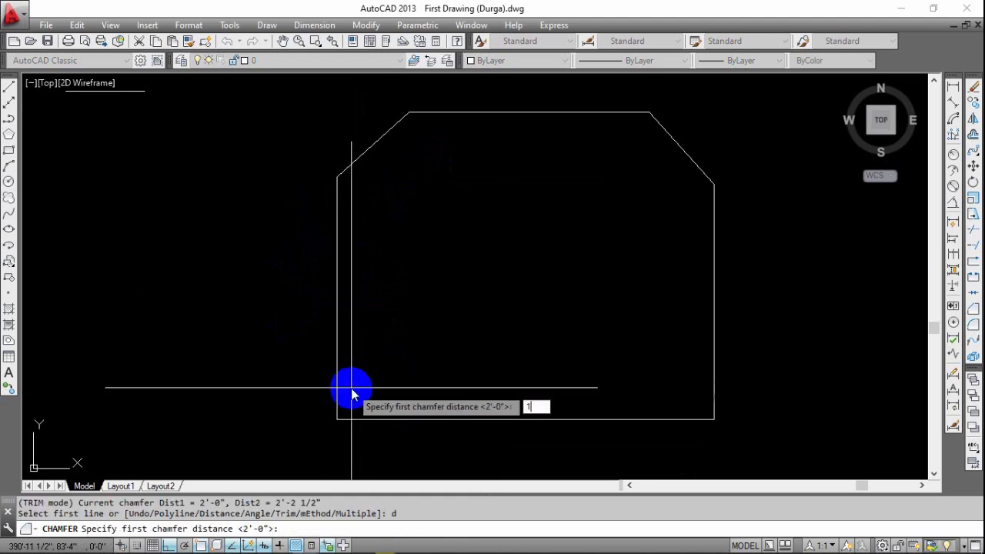
{"action": "type", "text": "1'"}
{"action": "key", "text": "Return"}
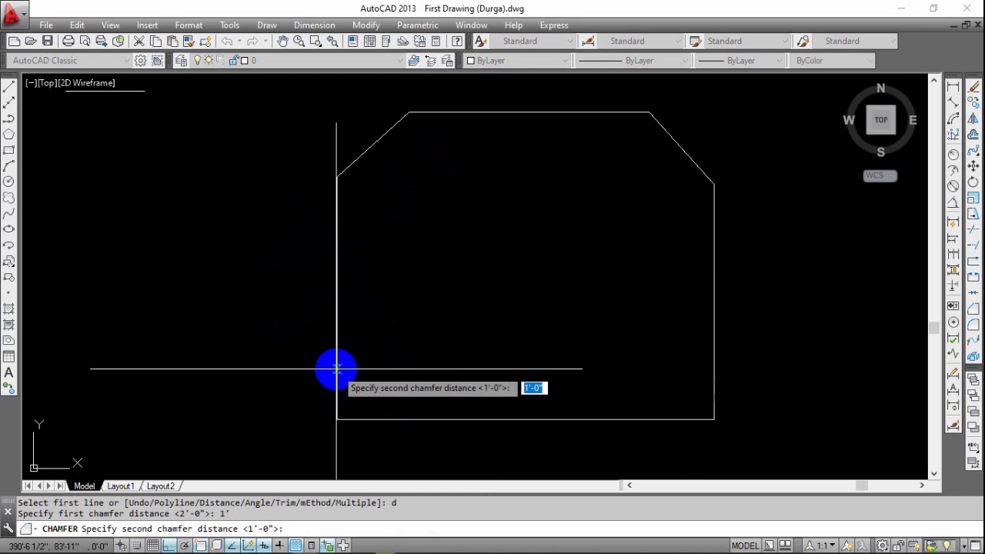
{"action": "left_click", "coordinate": [336, 371]}
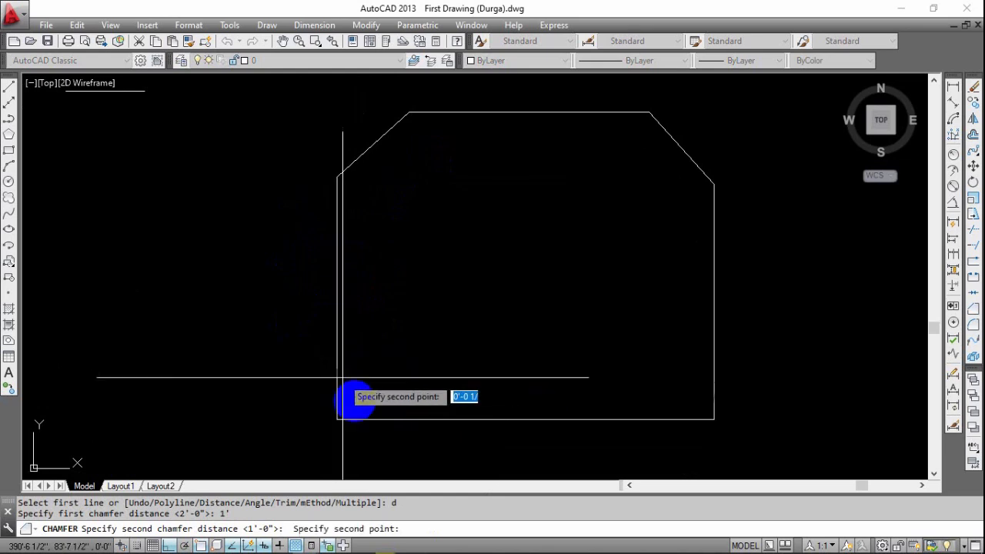
{"action": "left_click", "coordinate": [403, 423]}
{"action": "left_click", "coordinate": [389, 419]}
{"action": "left_click", "coordinate": [336, 382]}
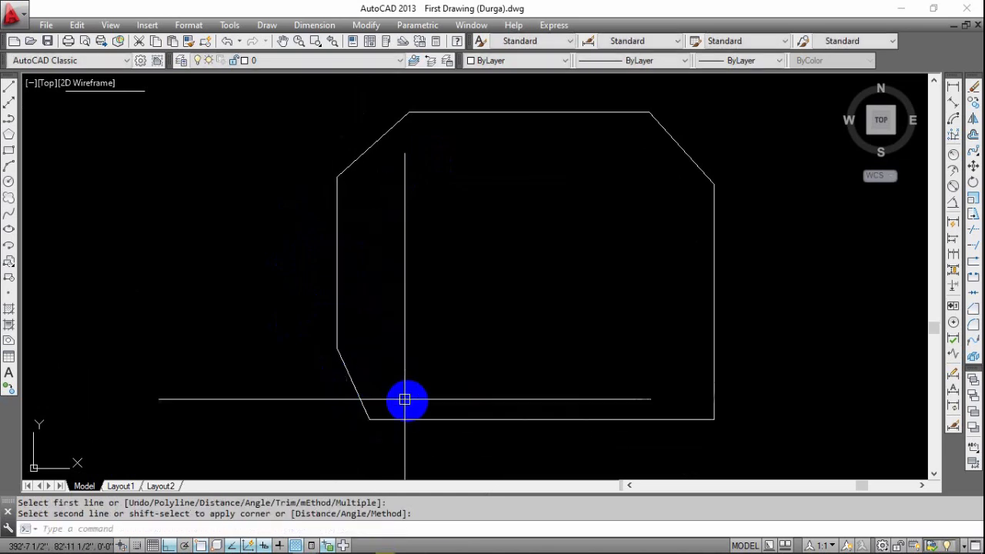
Add aligned dimensions to the upper-left and lower-left chamfer edges, placing both inside the shape.
{"action": "left_click", "coordinate": [953, 102]}
{"action": "key", "text": "Return"}
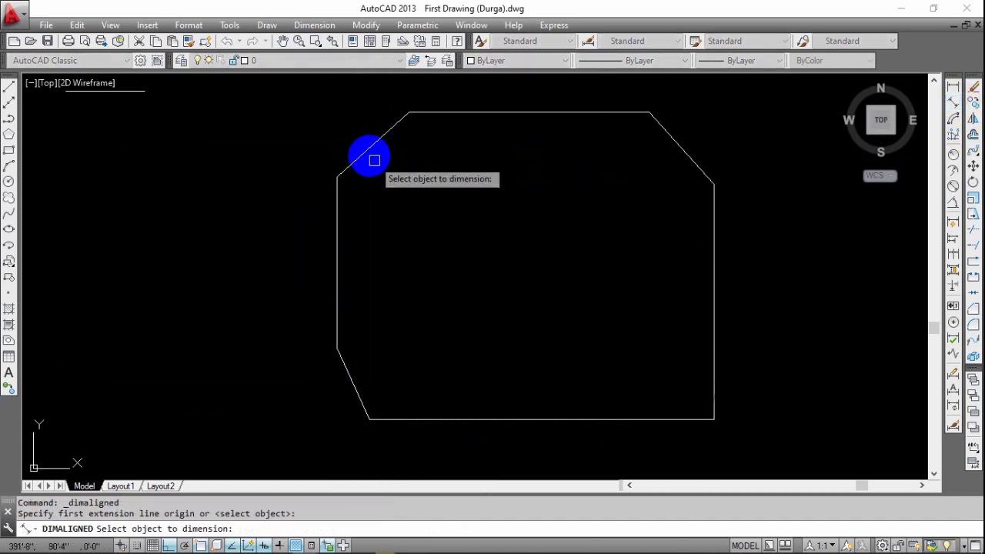
{"action": "left_click", "coordinate": [367, 150]}
{"action": "left_click", "coordinate": [409, 183]}
{"action": "key", "text": "Return"}
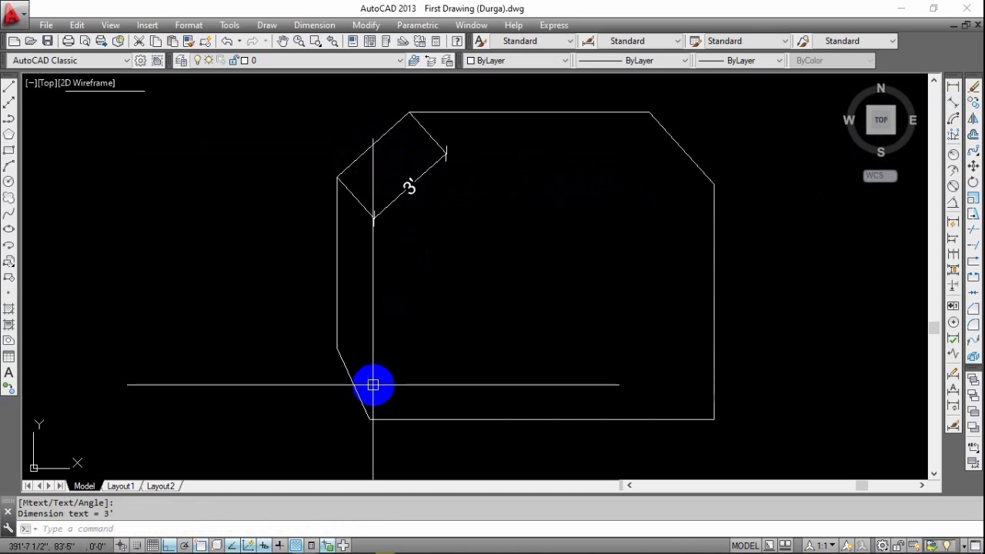
{"action": "key", "text": "Return"}
{"action": "left_click", "coordinate": [358, 381]}
{"action": "left_click", "coordinate": [401, 358]}
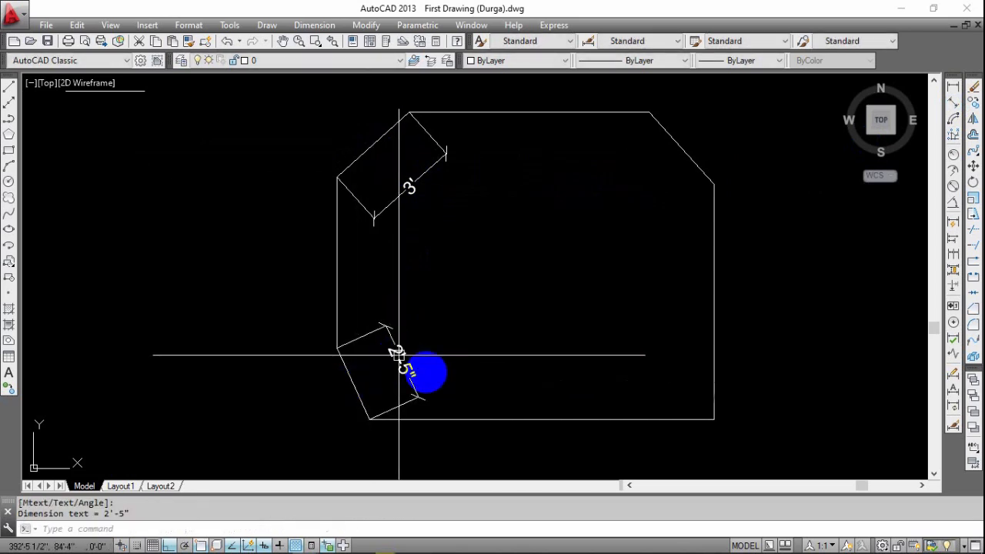
Erase the two aligned dimensions from the upper-left and lower-left chamfers.
{"action": "scroll", "coordinate": [477, 372], "scroll_direction": "up", "scroll_amount": 2}
{"action": "scroll", "coordinate": [477, 372], "scroll_direction": "down", "scroll_amount": 3}
{"action": "left_click", "coordinate": [505, 304]}
{"action": "left_click", "coordinate": [419, 348]}
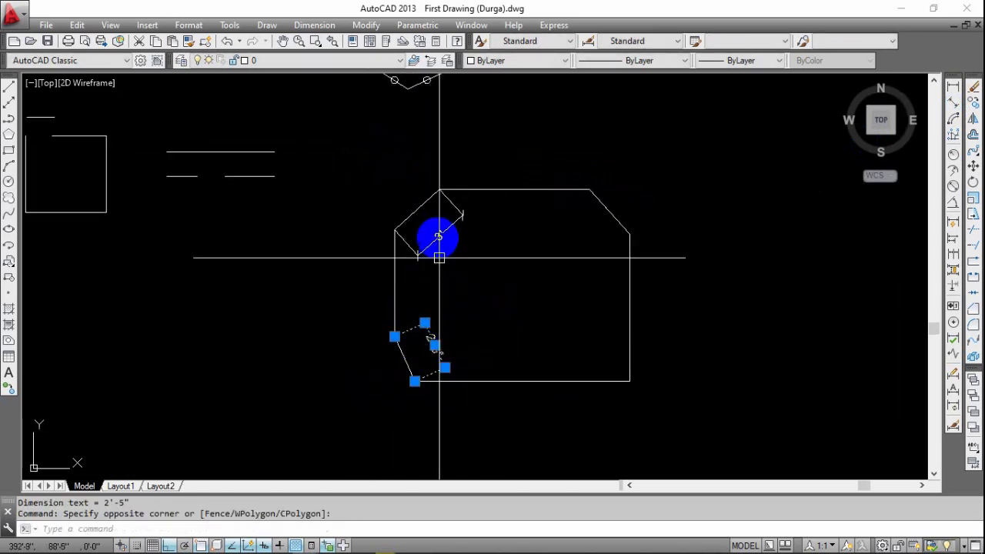
{"action": "left_click", "coordinate": [435, 236]}
{"action": "type", "text": "e"}
{"action": "key", "text": "Return"}
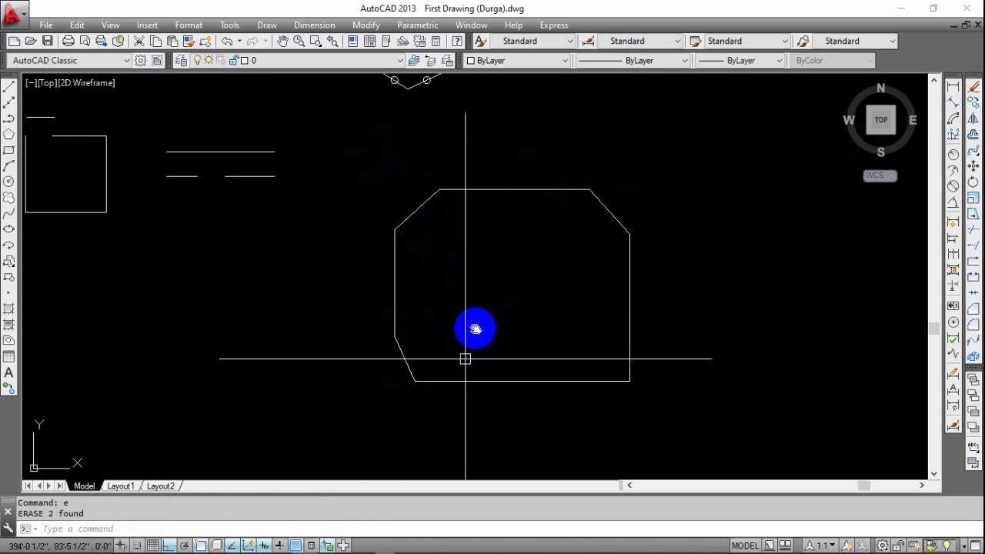
Examine the chamfered corners up close and check the bottom edge as a separate line.
{"action": "scroll", "coordinate": [416, 346], "scroll_direction": "up", "scroll_amount": 5}
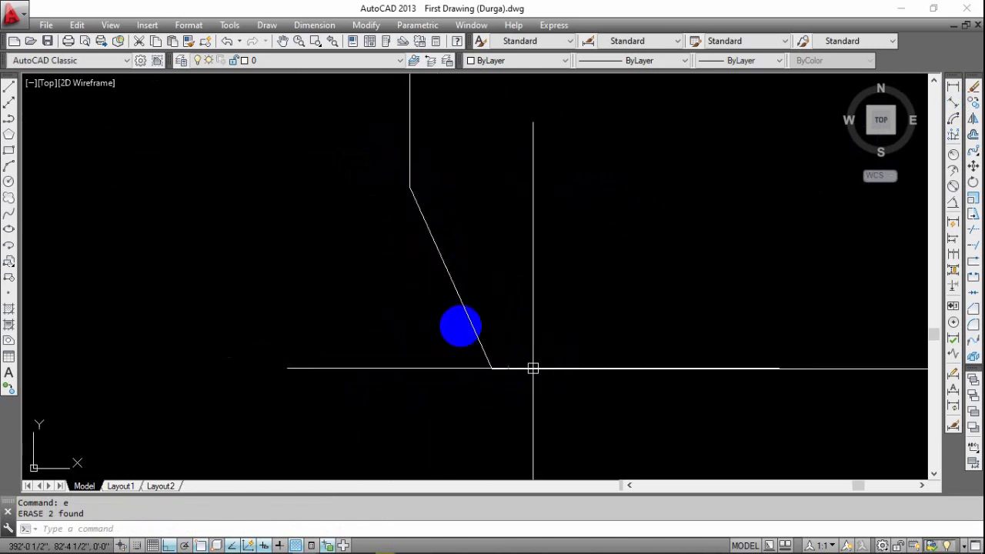
{"action": "scroll", "coordinate": [533, 369], "scroll_direction": "down", "scroll_amount": 5}
{"action": "left_click", "coordinate": [469, 368]}
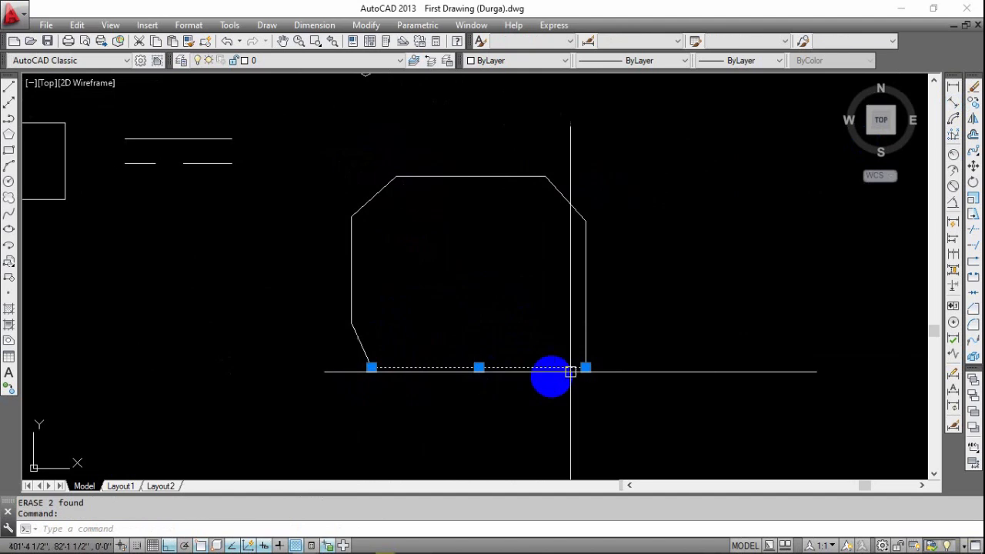
{"action": "key", "text": "Escape"}
{"action": "middle_click_drag", "start_coordinate": [456, 371], "coordinate": [493, 347]}
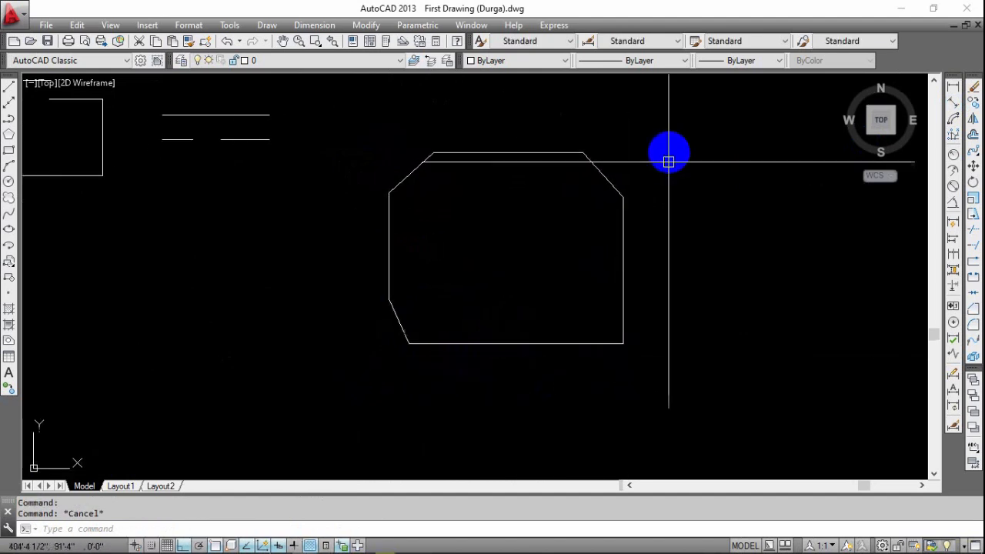
{"action": "left_click", "coordinate": [644, 215]}
{"action": "key", "text": "Escape"}
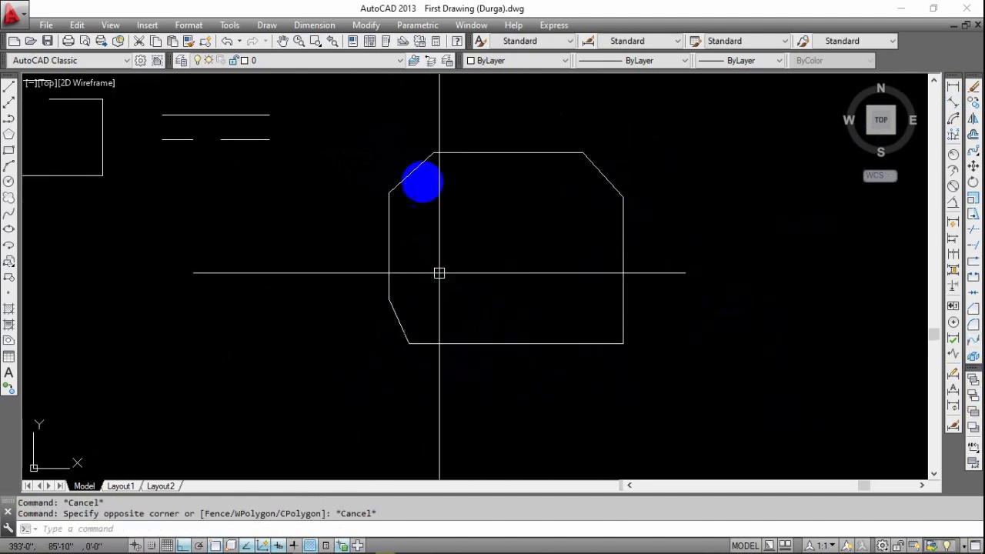
{"action": "scroll", "coordinate": [405, 182], "scroll_direction": "up", "scroll_amount": 5}
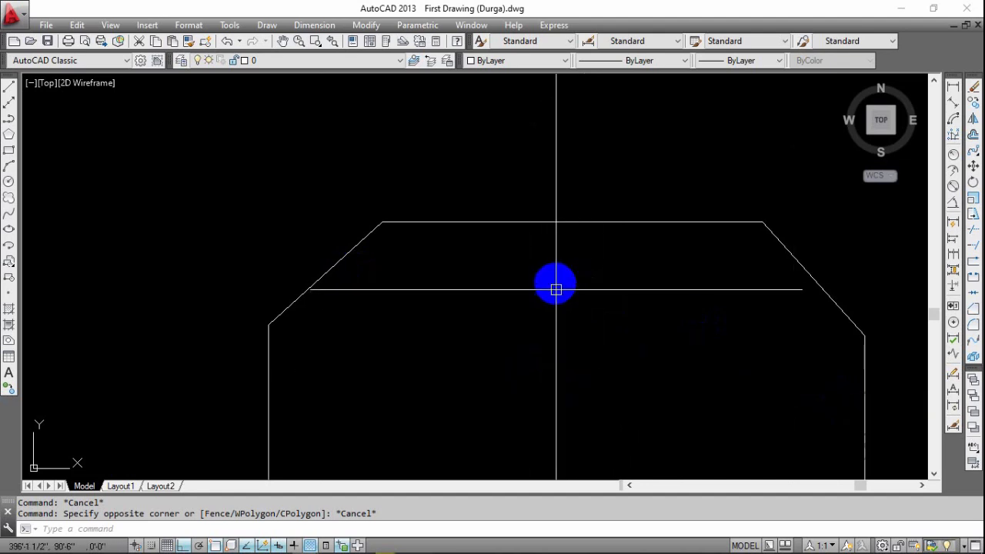
{"action": "scroll", "coordinate": [581, 292], "scroll_direction": "down", "scroll_amount": 4}
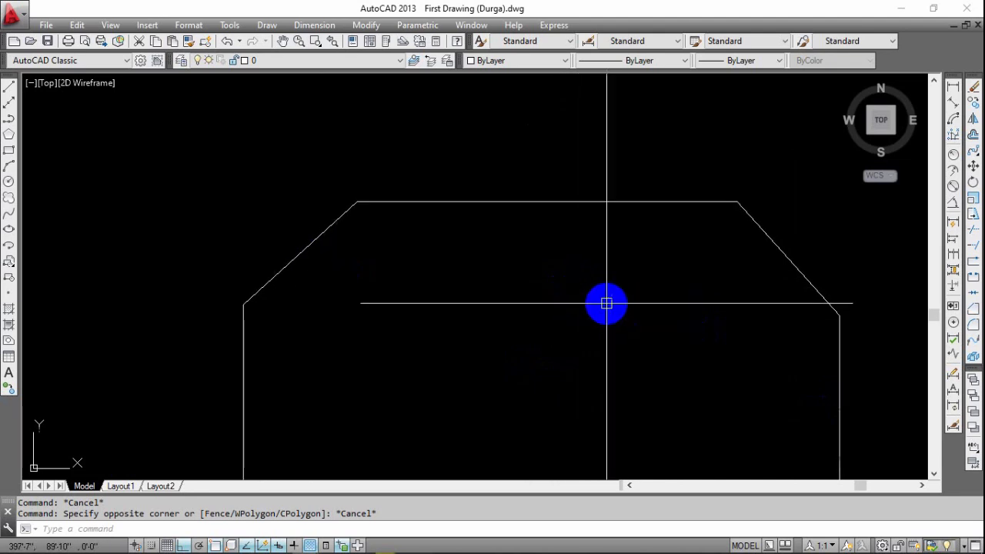
{"action": "scroll", "coordinate": [566, 321], "scroll_direction": "down", "scroll_amount": 5}
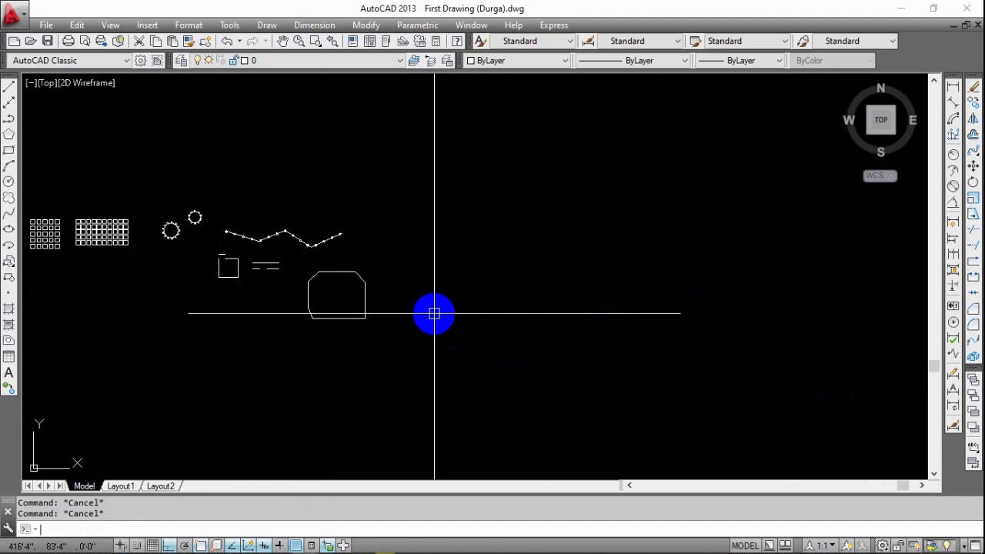
{"action": "middle_click_drag", "start_coordinate": [514, 296], "coordinate": [463, 298]}
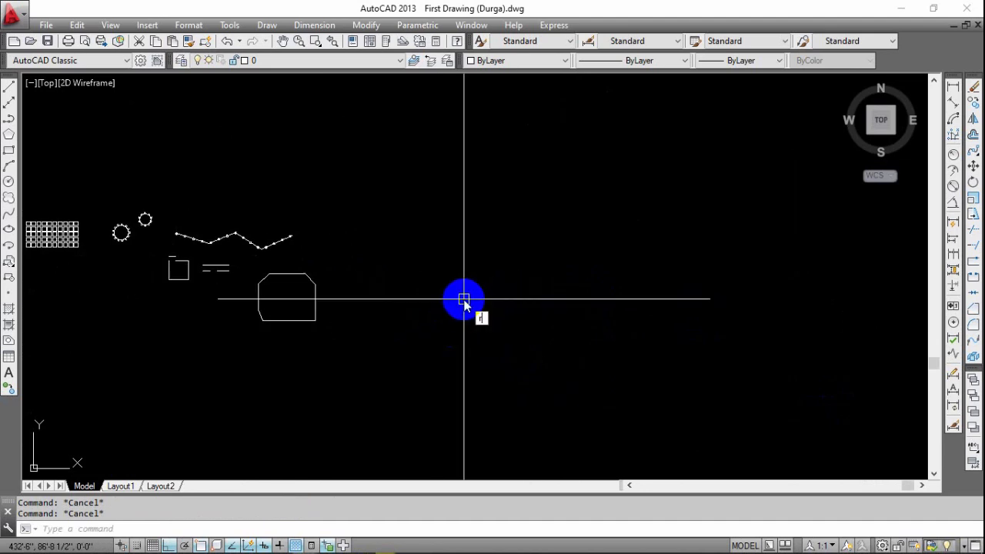
{"action": "key", "text": "Return"}
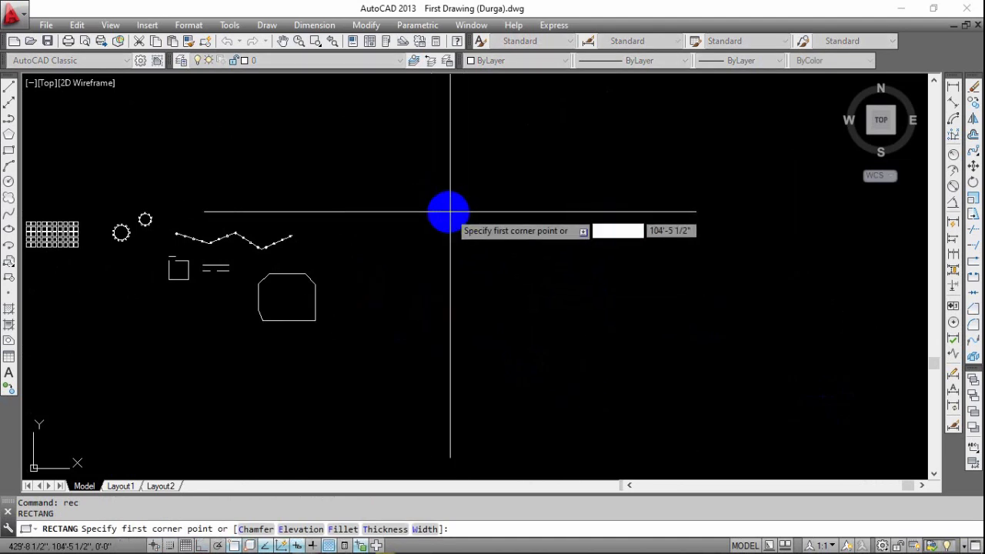
{"action": "key", "text": "Escape"}
{"action": "key", "text": "Escape"}
{"action": "key", "text": "Escape"}
Draw a closed rectangle 10' wide and 12' high from four separate lines in the empty area beside the existing shapes.
{"action": "type", "text": "l"}
{"action": "key", "text": "Return"}
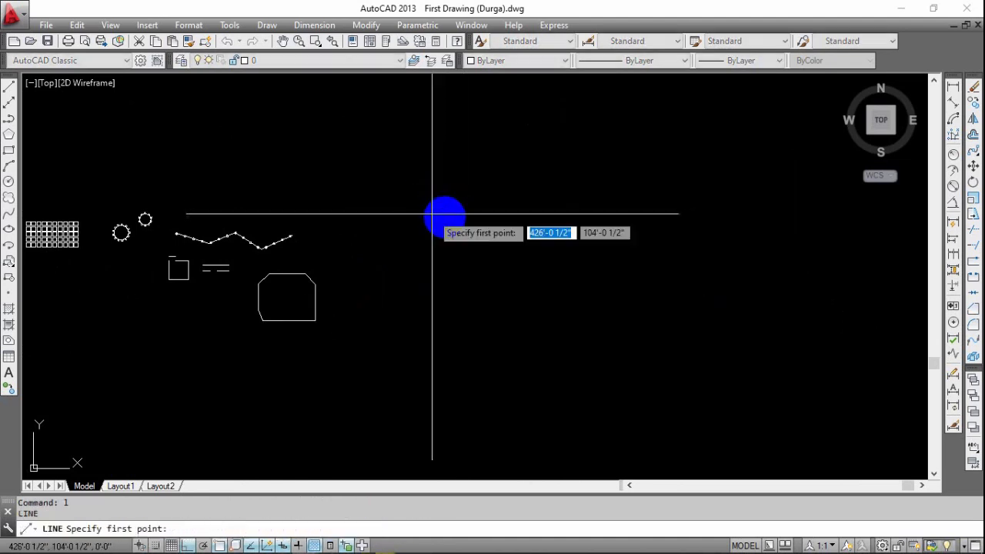
{"action": "left_click", "coordinate": [417, 179]}
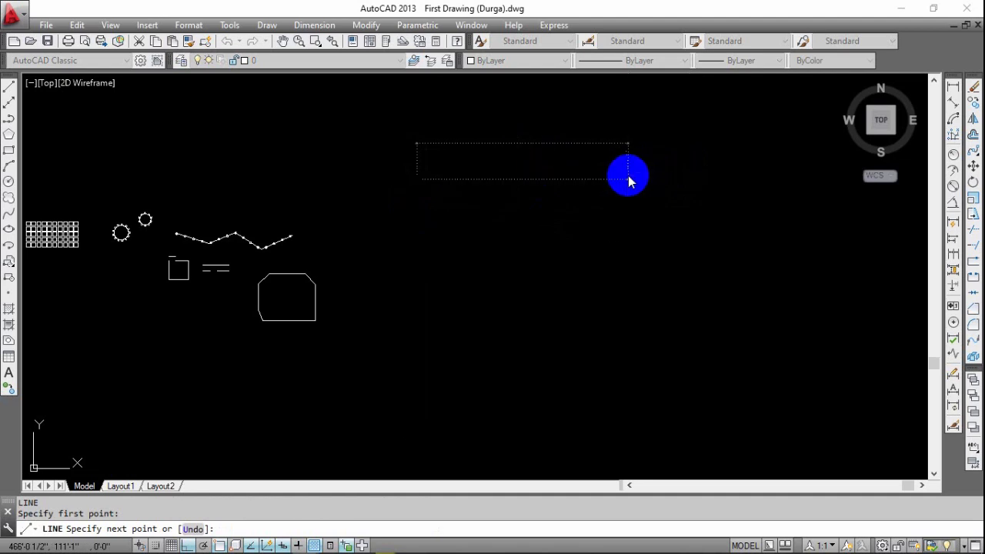
{"action": "type", "text": "10'"}
{"action": "key", "text": "Return"}
{"action": "type", "text": "12"}
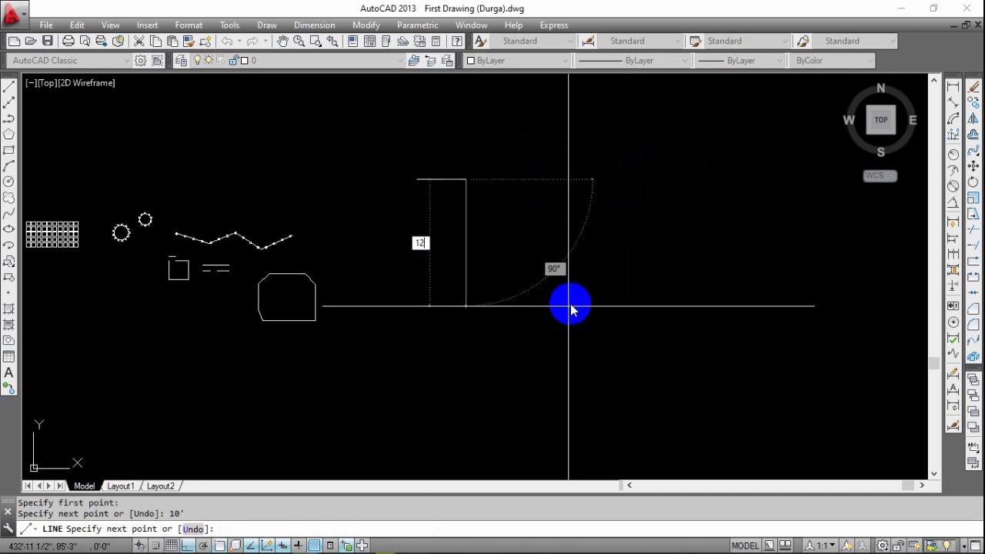
{"action": "type", "text": "'"}
{"action": "key", "text": "Return"}
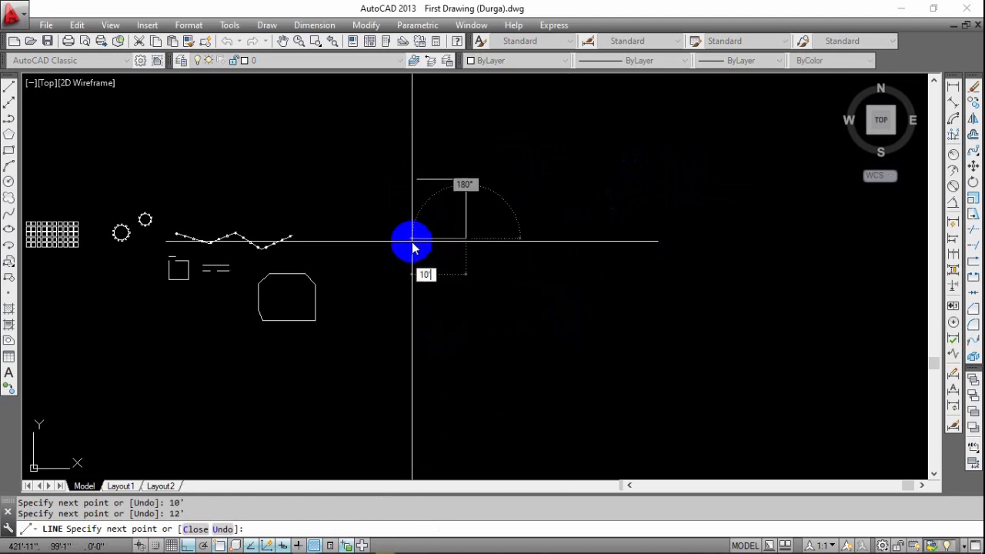
{"action": "key", "text": "Return"}
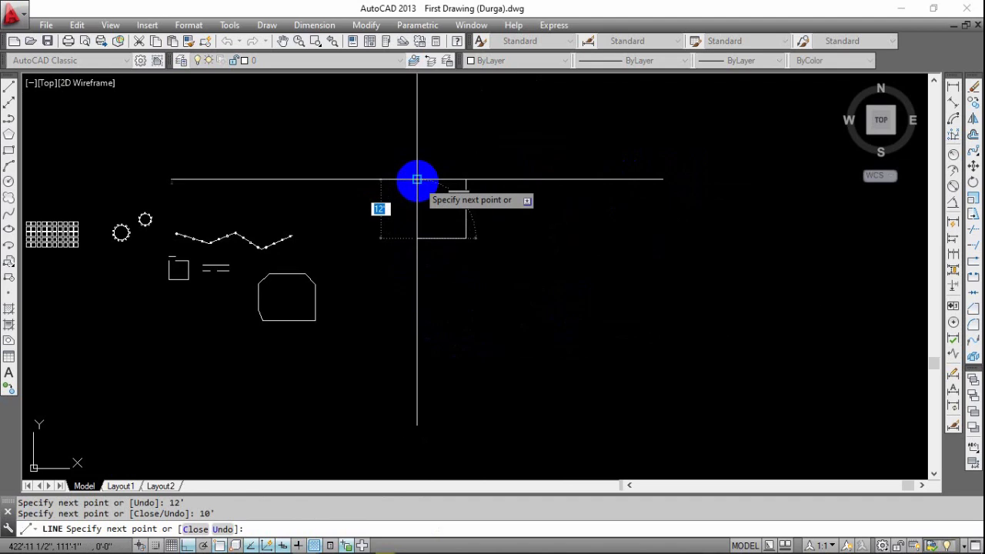
{"action": "left_click", "coordinate": [417, 179]}
{"action": "key", "text": "Return"}
Draw a 10' by 12' rectangle with the Rectangle command to the right of the one made from lines.
{"action": "scroll", "coordinate": [436, 198], "scroll_direction": "up", "scroll_amount": 4}
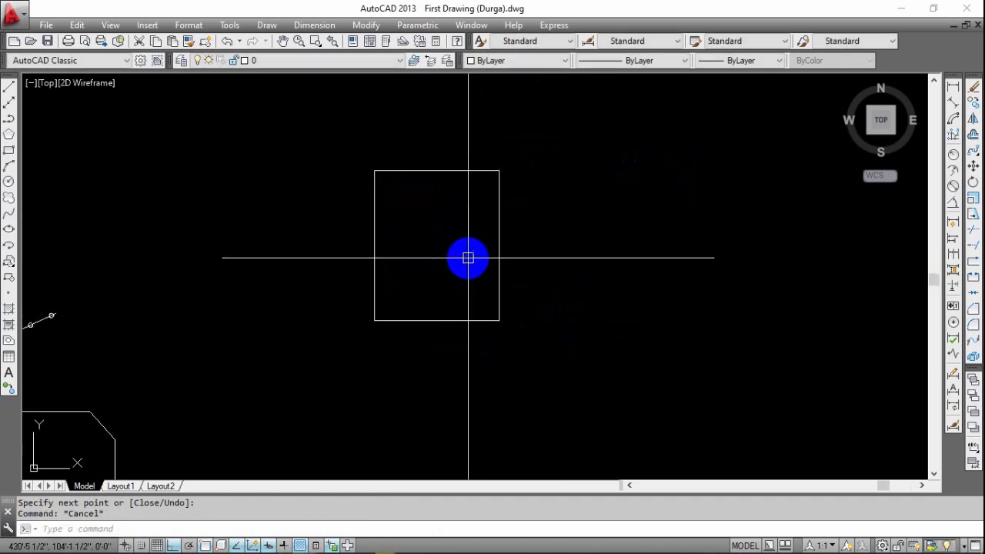
{"action": "type", "text": "rec"}
{"action": "key", "text": "Return"}
{"action": "middle_click_drag", "start_coordinate": [573, 248], "coordinate": [460, 251]}
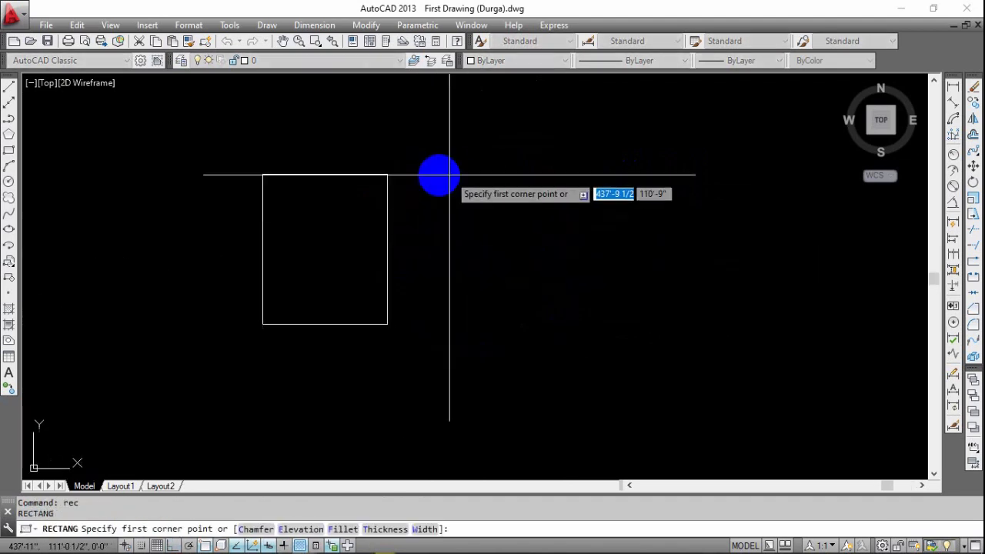
{"action": "left_click", "coordinate": [434, 170]}
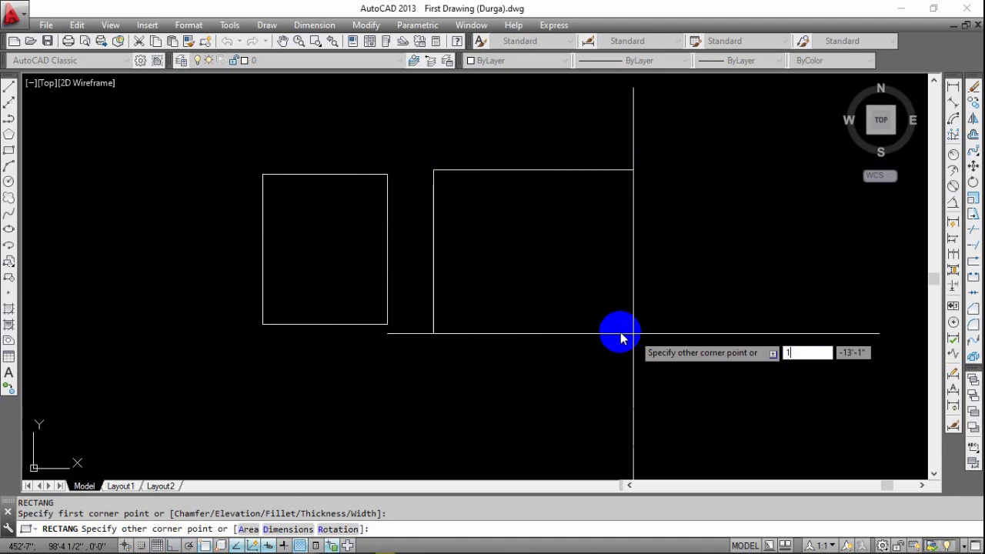
{"action": "type", "text": "10'"}
{"action": "key", "text": "Tab"}
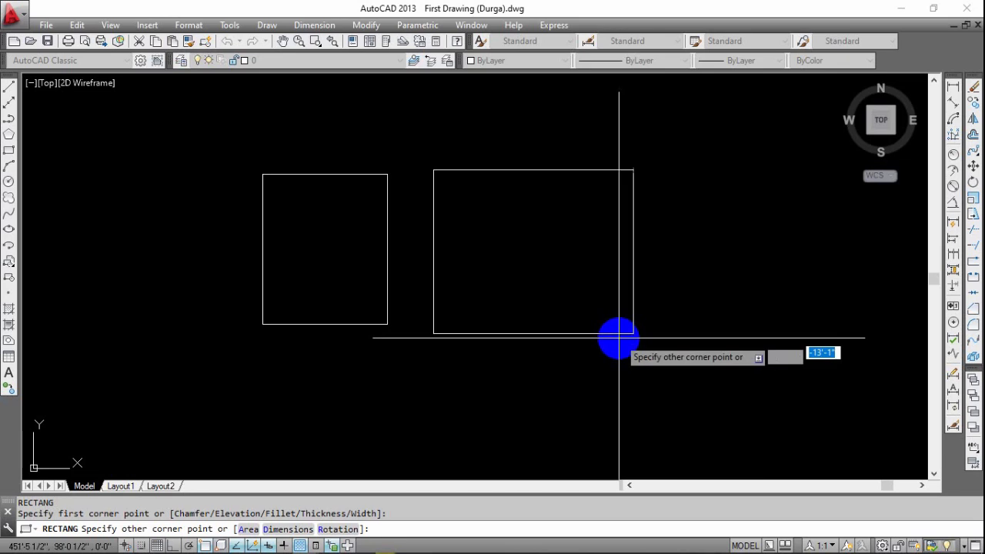
{"action": "key", "text": "Return"}
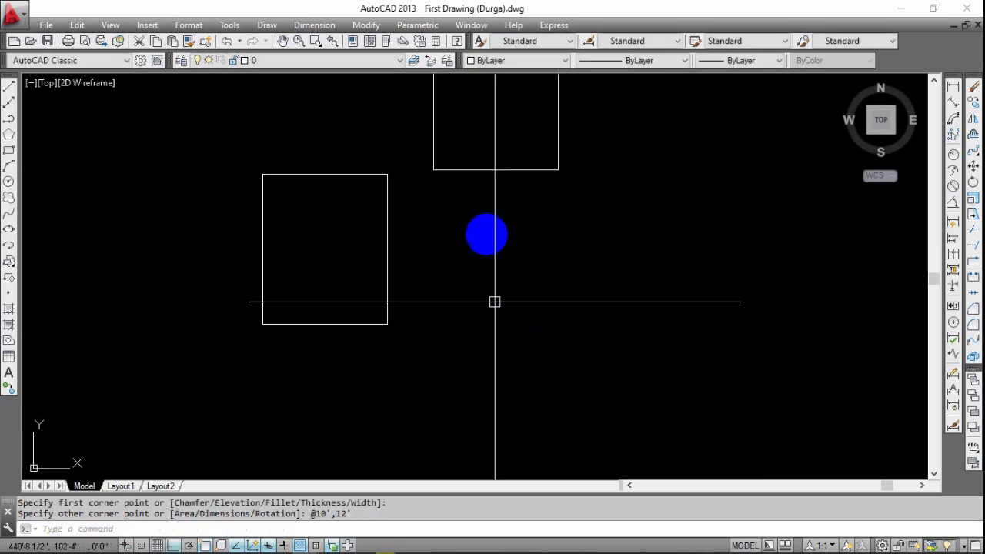
Move the new rectangle straight down about 12' so it sits beside the rectangle made of lines.
{"action": "middle_click_drag", "start_coordinate": [490, 233], "coordinate": [571, 341]}
{"action": "left_click", "coordinate": [578, 237]}
{"action": "left_click", "coordinate": [562, 306]}
{"action": "key", "text": "m"}
{"action": "key", "text": "Return"}
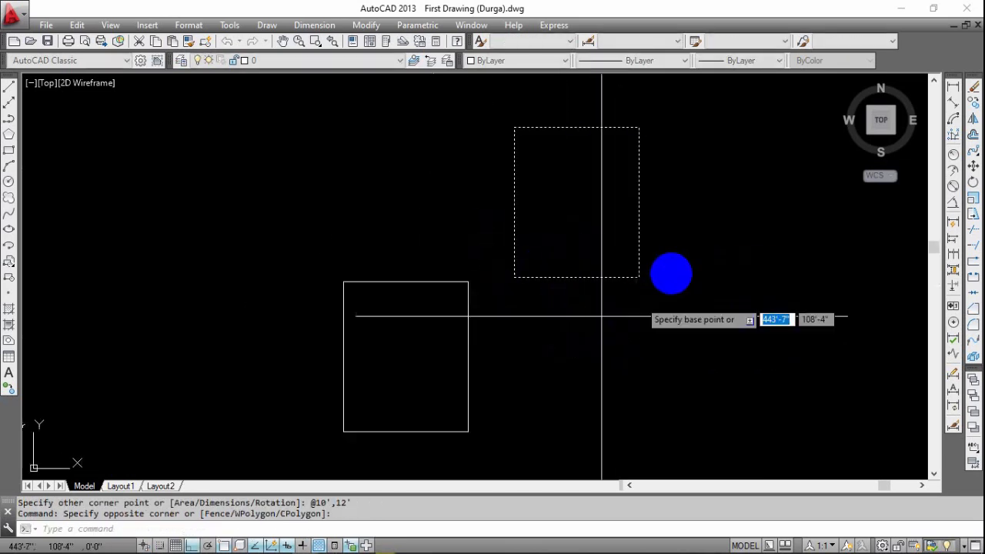
{"action": "left_click", "coordinate": [674, 257]}
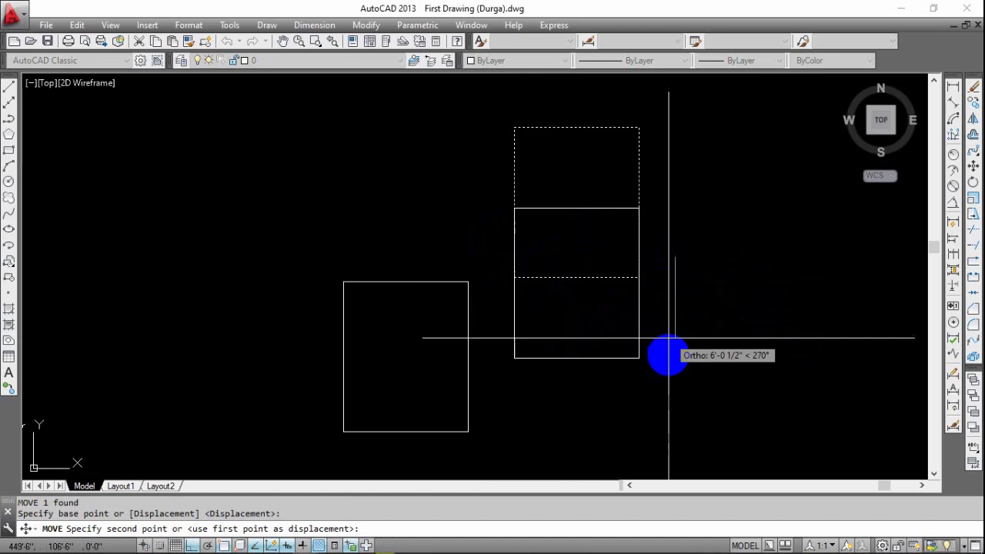
{"action": "left_click", "coordinate": [672, 406]}
{"action": "mouse_move", "coordinate": [652, 445]}
{"action": "middle_mouse_down"}
{"action": "mouse_move", "coordinate": [702, 365]}
{"action": "mouse_move", "coordinate": [697, 382]}
{"action": "middle_mouse_up"}
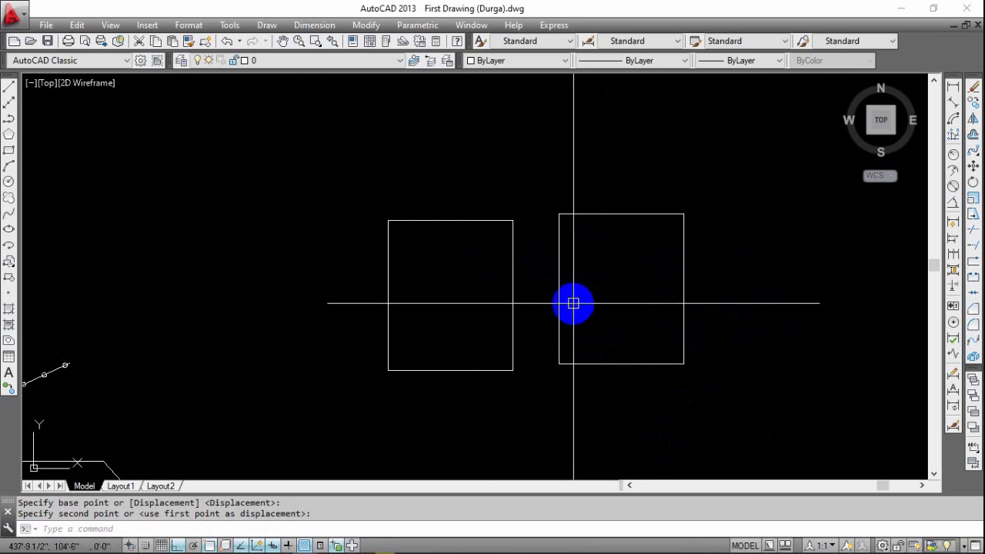
{"action": "mouse_move", "coordinate": [574, 305]}
{"action": "middle_mouse_down"}
{"action": "mouse_move", "coordinate": [562, 278]}
{"action": "mouse_move", "coordinate": [431, 281]}
{"action": "middle_mouse_up"}
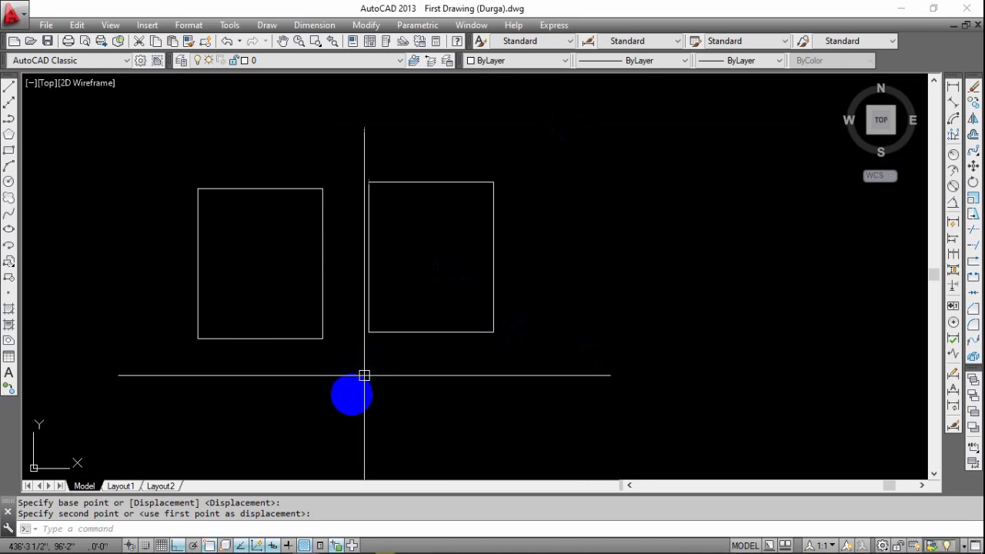
{"action": "middle_click_drag", "start_coordinate": [379, 391], "coordinate": [460, 374]}
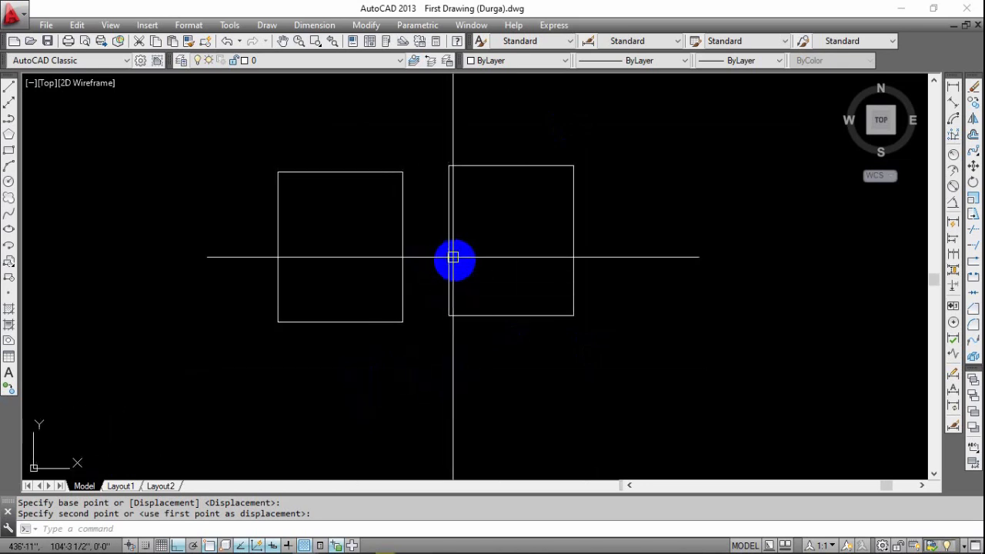
Compare how the line-built rectangle and the Rectangle-command rectangle get selected, checking which one is picked as a single object.
{"action": "left_click", "coordinate": [456, 260]}
{"action": "left_click", "coordinate": [446, 282]}
{"action": "left_click", "coordinate": [418, 286]}
{"action": "left_click", "coordinate": [380, 331]}
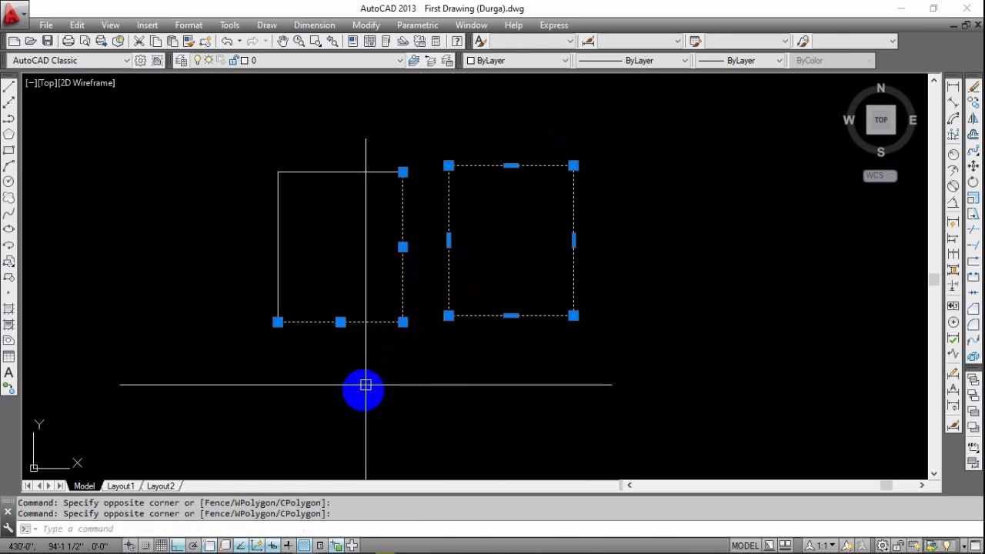
{"action": "middle_click_drag", "start_coordinate": [377, 390], "coordinate": [473, 379]}
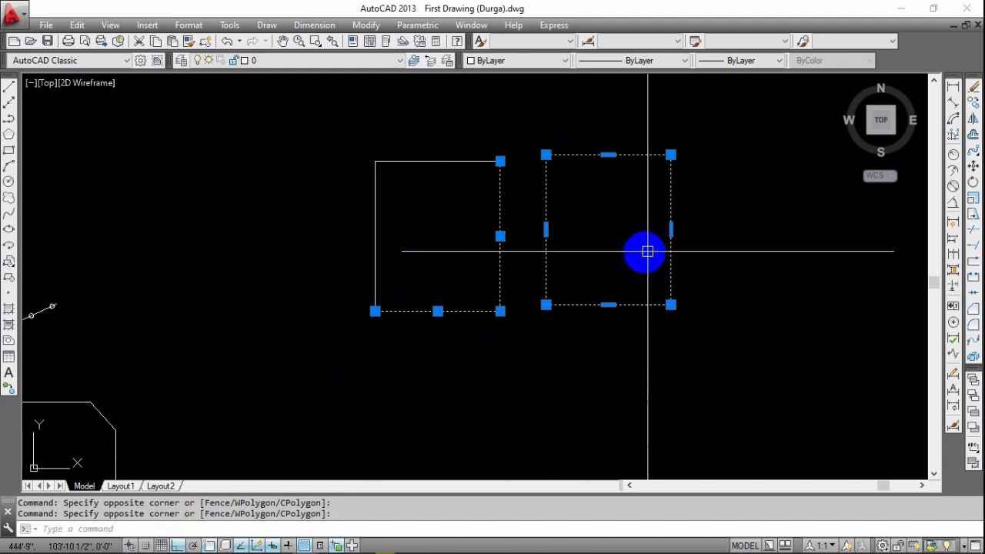
{"action": "key", "text": "Escape"}
{"action": "left_click", "coordinate": [681, 137]}
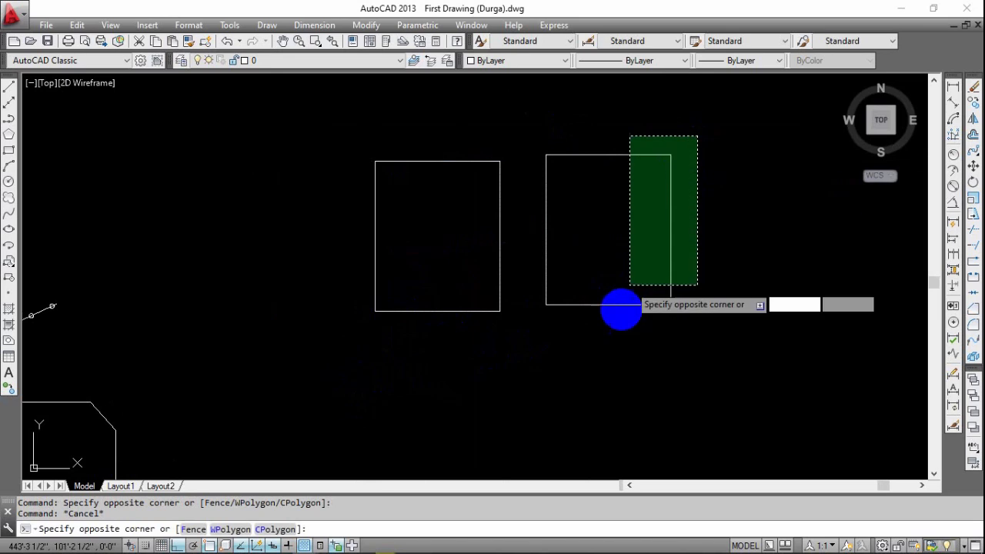
{"action": "left_click", "coordinate": [612, 316]}
{"action": "key", "text": "Escape"}
{"action": "middle_click_drag", "start_coordinate": [465, 333], "coordinate": [490, 319]}
{"action": "left_click", "coordinate": [532, 248]}
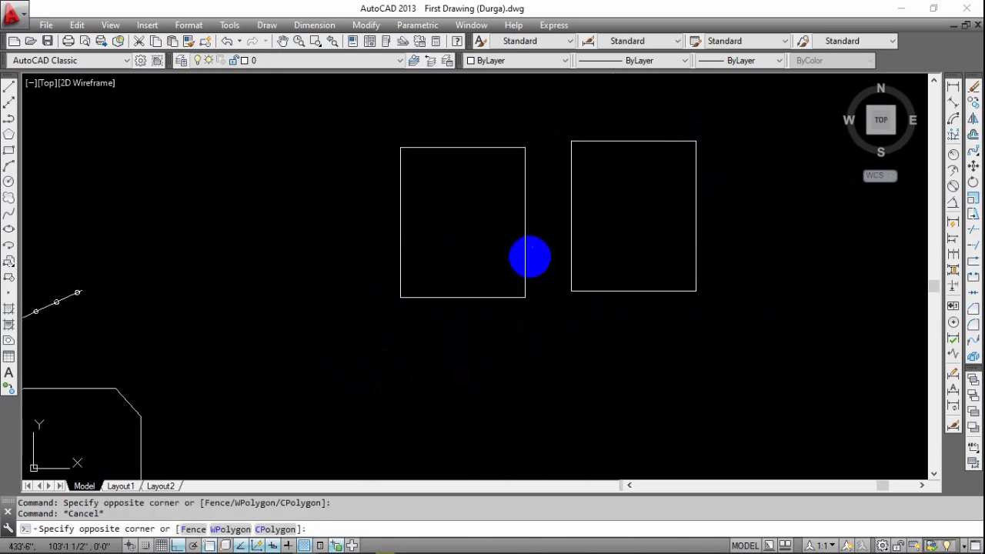
{"action": "left_click", "coordinate": [504, 310]}
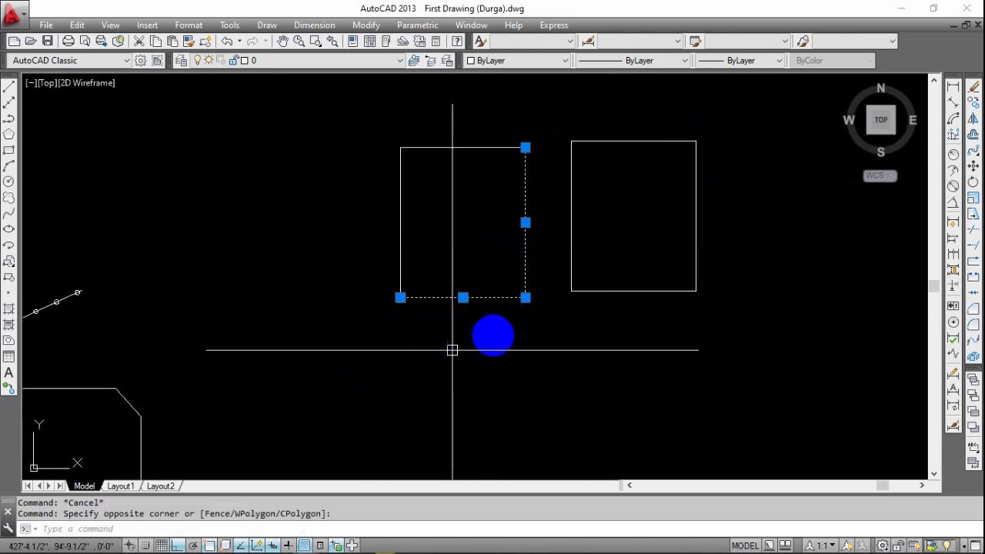
{"action": "left_click", "coordinate": [539, 275]}
{"action": "left_click", "coordinate": [486, 326]}
{"action": "middle_click_drag", "start_coordinate": [531, 391], "coordinate": [478, 409]}
{"action": "key", "text": "Escape"}
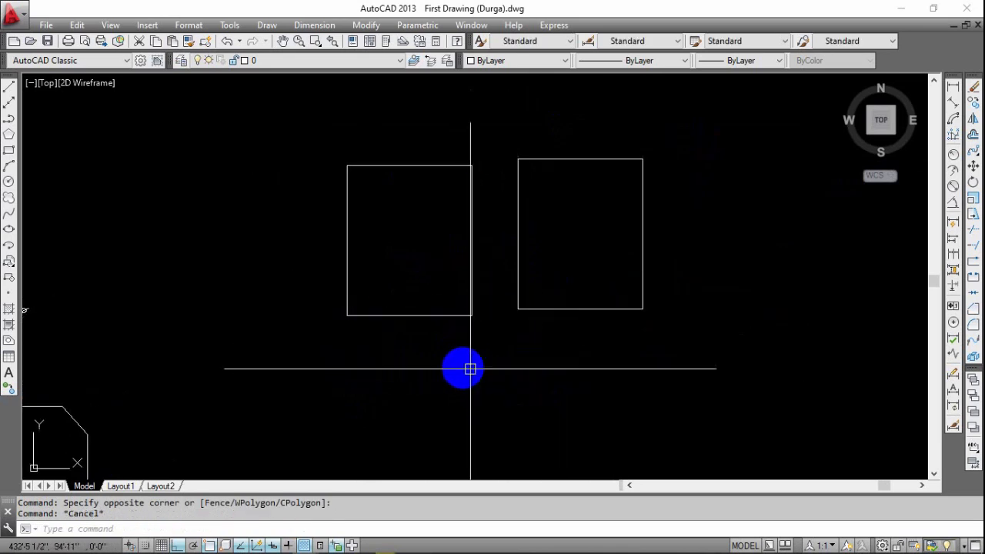
{"action": "left_click", "coordinate": [561, 176]}
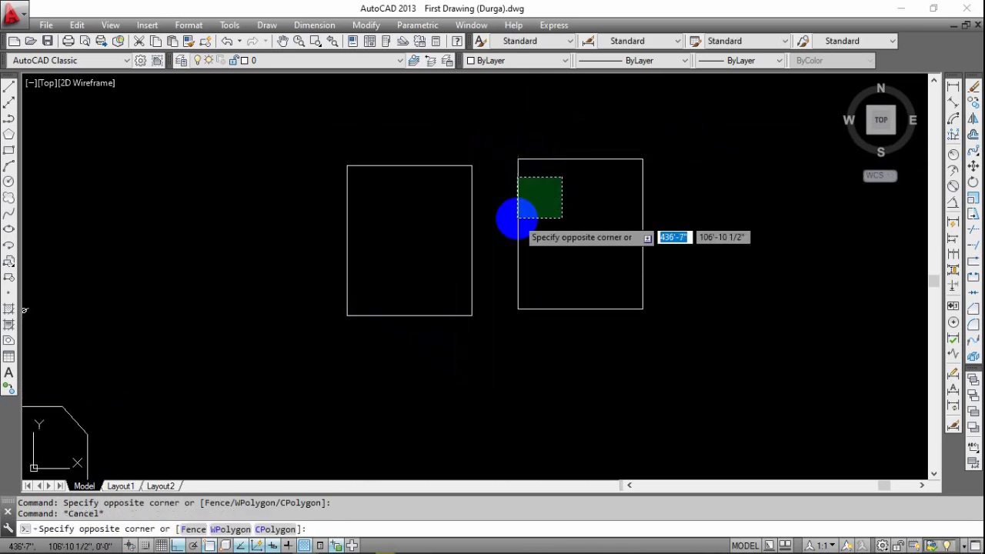
{"action": "left_click", "coordinate": [513, 300]}
{"action": "key", "text": "Escape"}
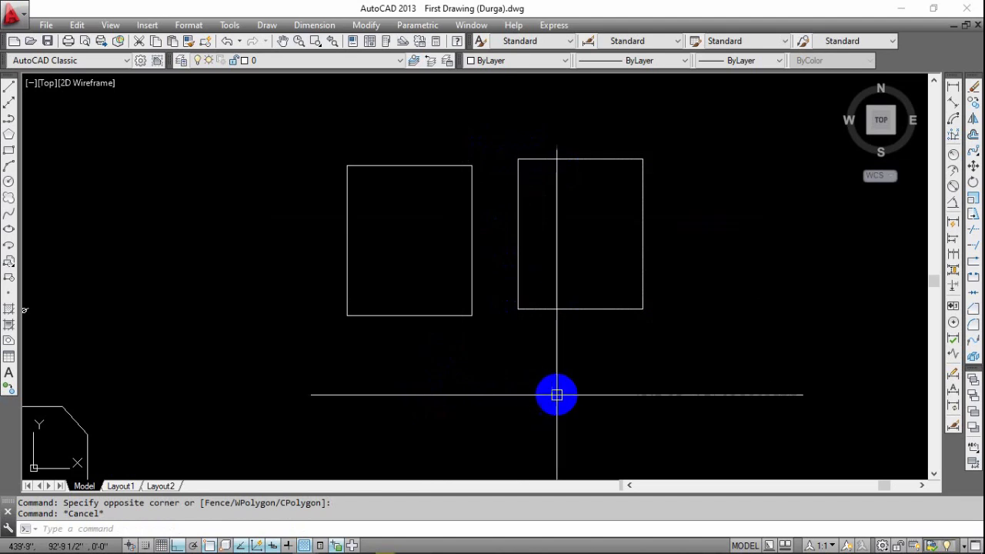
{"action": "middle_click_drag", "start_coordinate": [556, 394], "coordinate": [552, 378]}
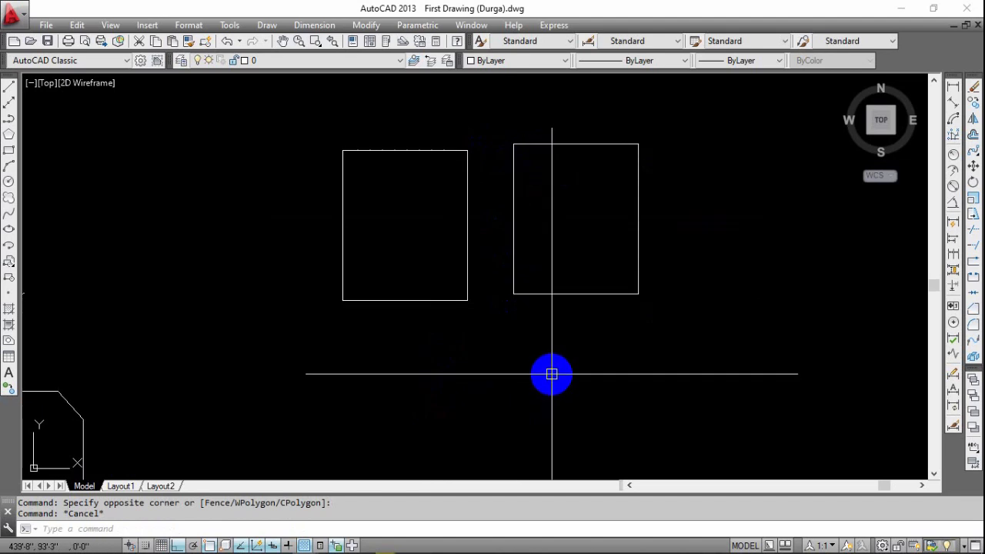
Explode the rectangle drawn with the Rectangle command into separate lines.
{"action": "scroll", "coordinate": [539, 366], "scroll_direction": "down", "scroll_amount": 6}
{"action": "scroll", "coordinate": [484, 365], "scroll_direction": "up", "scroll_amount": 4}
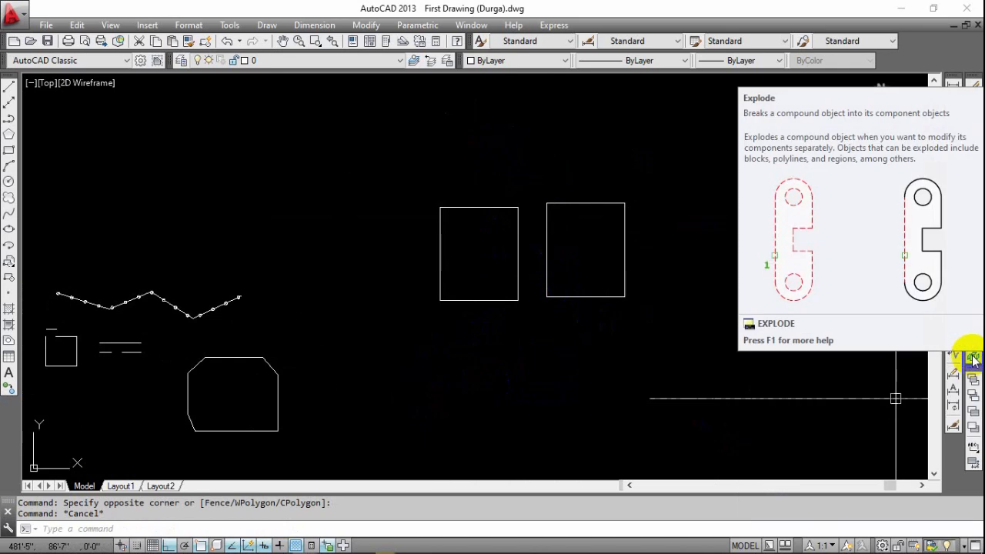
{"action": "middle_click_drag", "start_coordinate": [506, 385], "coordinate": [653, 356]}
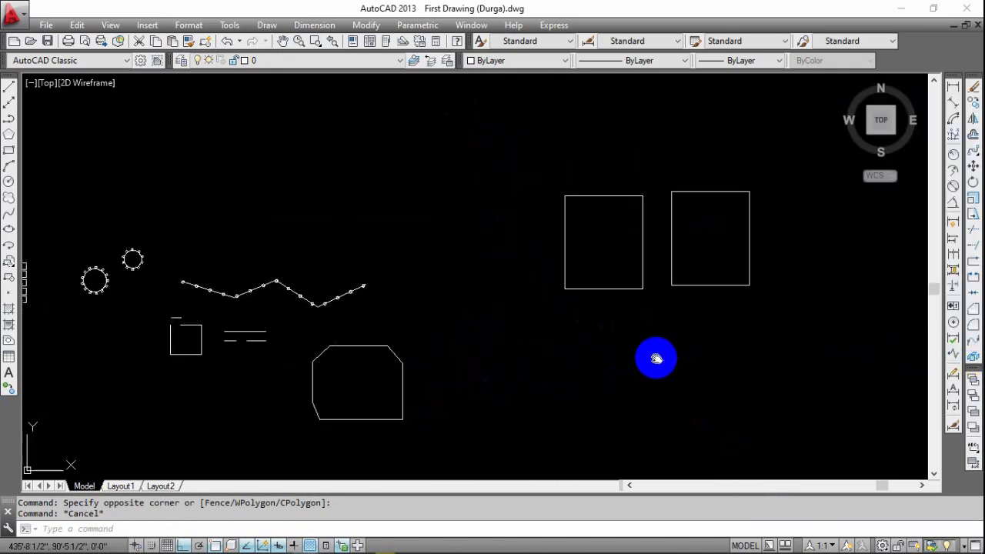
{"action": "left_click", "coordinate": [974, 357]}
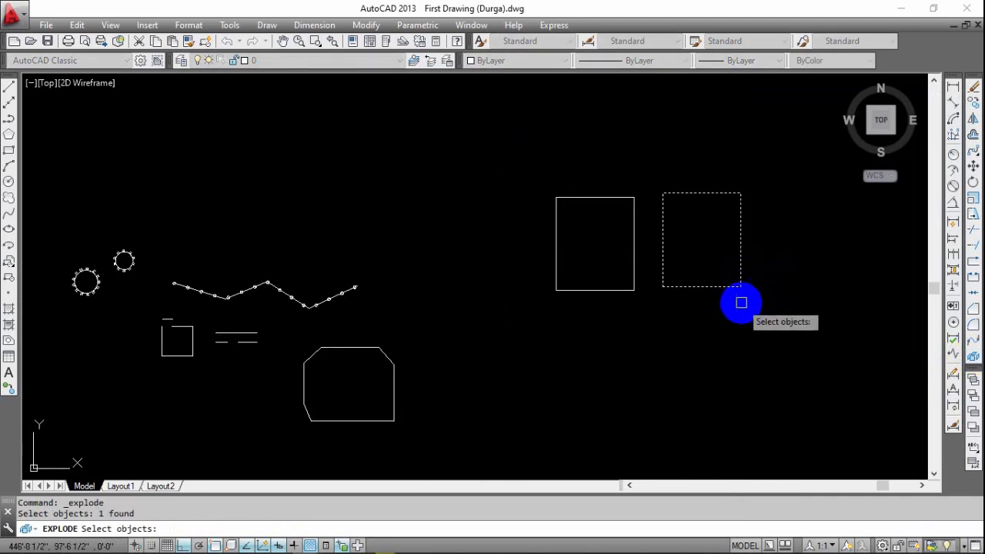
{"action": "right_click", "coordinate": [739, 308]}
Select across a corner of the exploded rectangle and inspect whether its edges are individual lines.
{"action": "left_click", "coordinate": [770, 206]}
{"action": "left_click", "coordinate": [711, 334]}
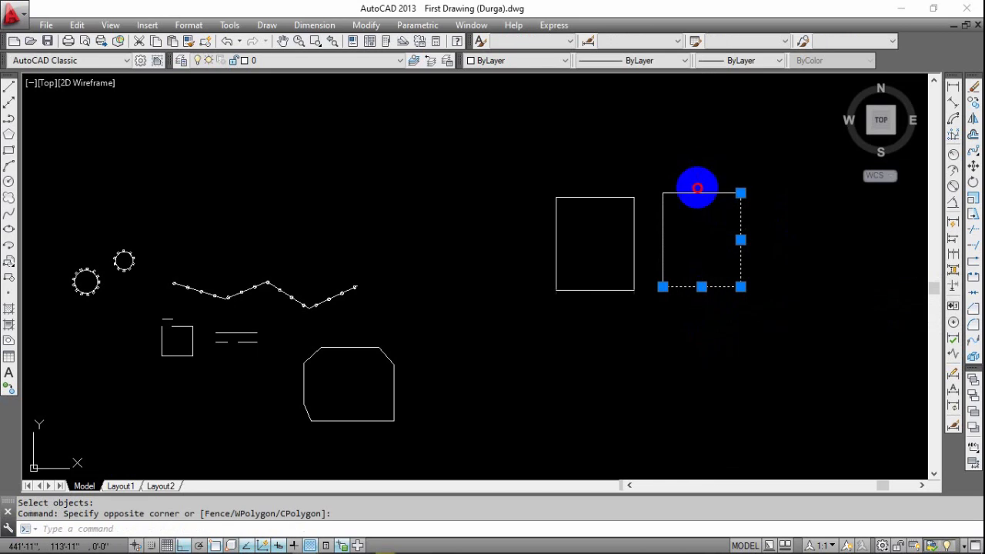
{"action": "key", "text": "Escape"}
{"action": "middle_click_drag", "start_coordinate": [640, 290], "coordinate": [570, 264]}
{"action": "scroll", "coordinate": [570, 264], "scroll_direction": "up", "scroll_amount": 2}
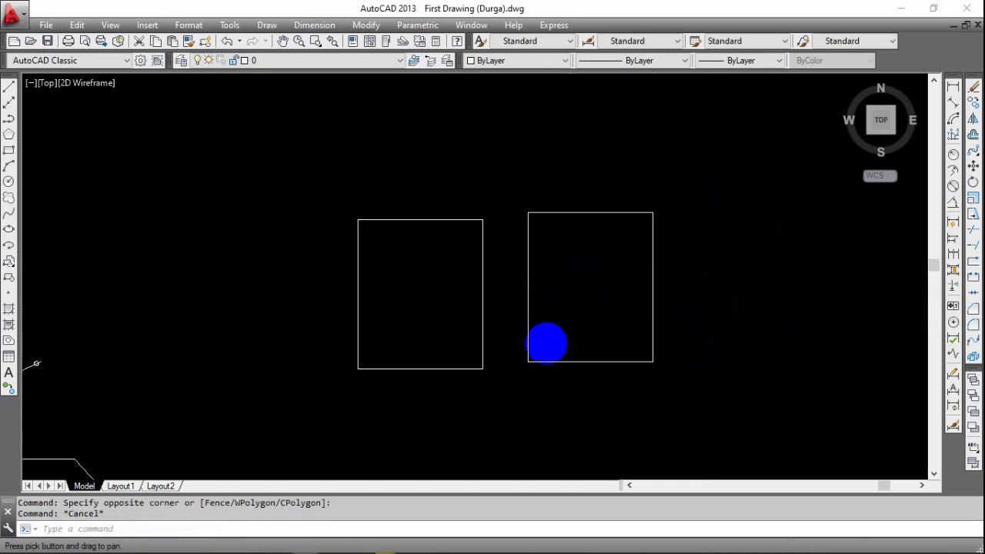
{"action": "mouse_move", "coordinate": [583, 341]}
{"action": "middle_mouse_down"}
{"action": "mouse_move", "coordinate": [572, 341]}
{"action": "mouse_move", "coordinate": [592, 329]}
{"action": "mouse_move", "coordinate": [587, 321]}
{"action": "mouse_move", "coordinate": [539, 347]}
{"action": "mouse_move", "coordinate": [593, 350]}
{"action": "middle_mouse_up"}
{"action": "scroll", "coordinate": [539, 348], "scroll_direction": "down", "scroll_amount": 2}
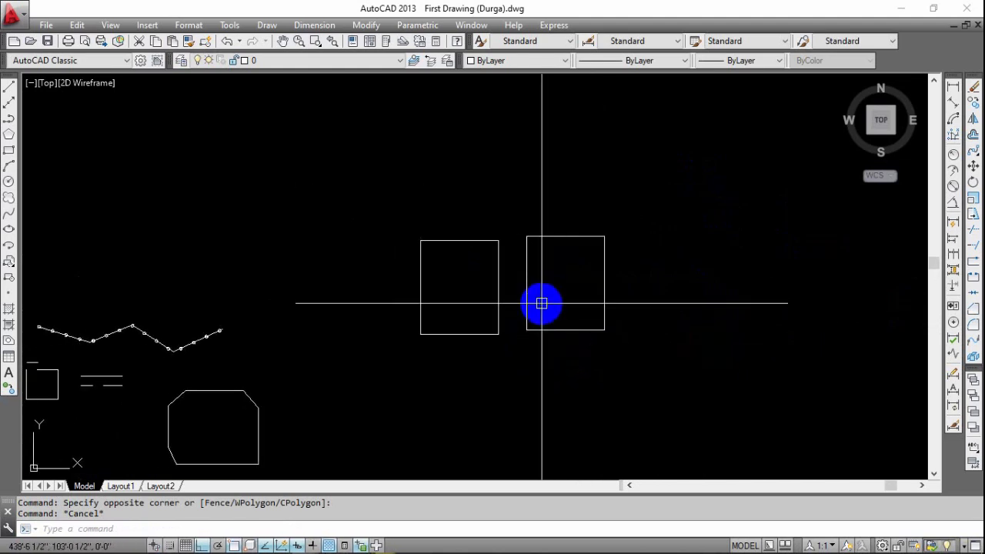
{"action": "scroll", "coordinate": [541, 308], "scroll_direction": "up", "scroll_amount": 2}
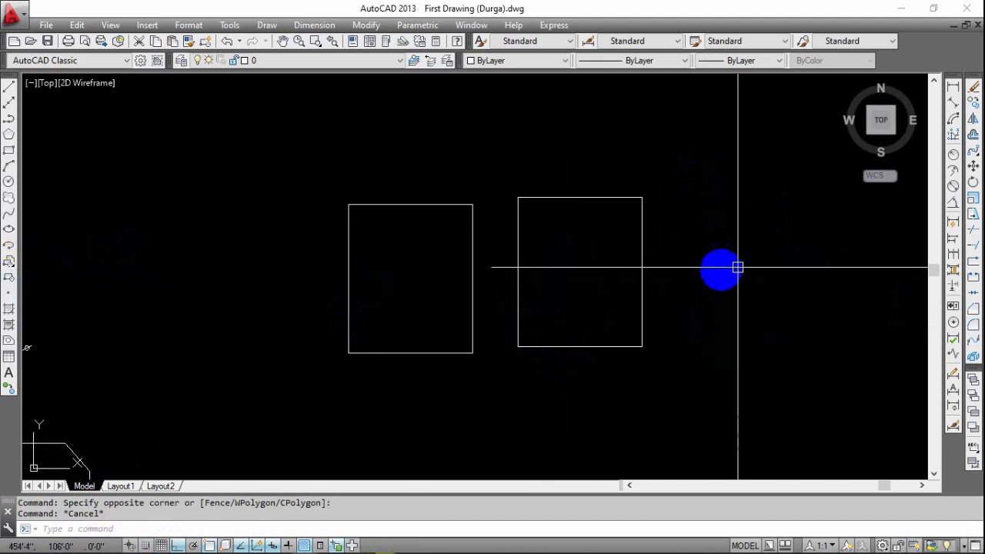
{"action": "left_click", "coordinate": [659, 167]}
{"action": "key", "text": "Escape"}
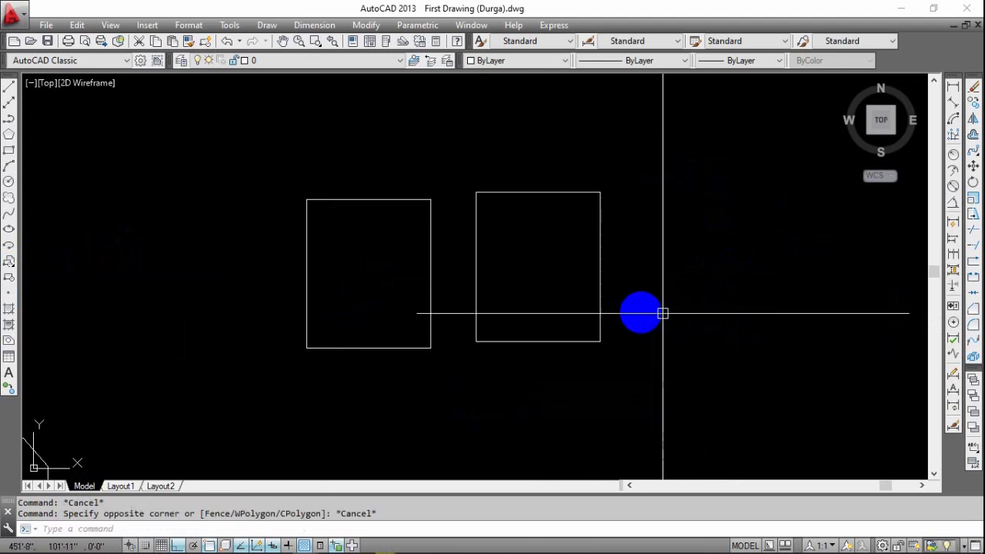
Explode the vertical-line hatch in the two overlapping ellipses and check a resulting piece.
{"action": "scroll", "coordinate": [663, 313], "scroll_direction": "down", "scroll_amount": 6}
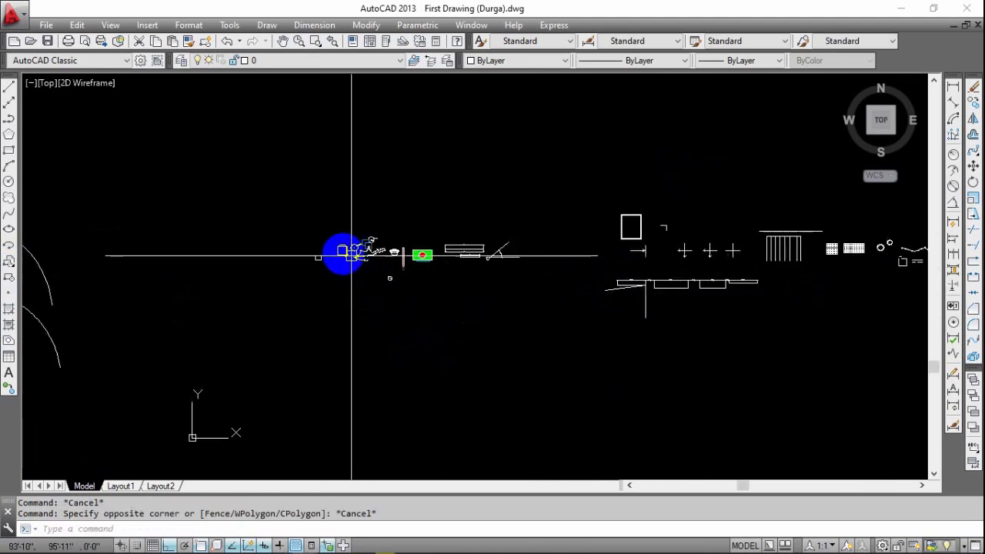
{"action": "scroll", "coordinate": [352, 255], "scroll_direction": "up", "scroll_amount": 10}
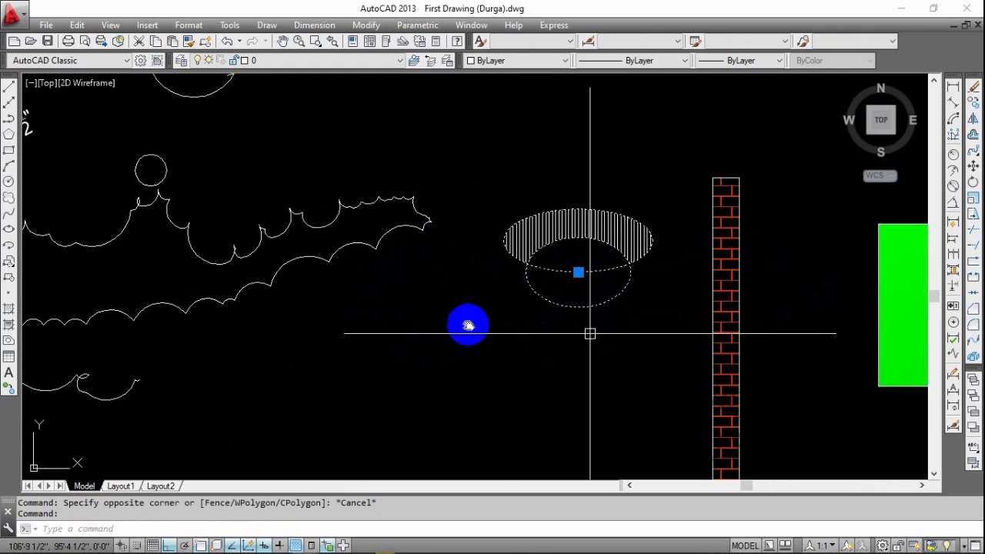
{"action": "middle_click_drag", "start_coordinate": [591, 333], "coordinate": [431, 339]}
{"action": "scroll", "coordinate": [408, 261], "scroll_direction": "up", "scroll_amount": 2}
{"action": "scroll", "coordinate": [418, 235], "scroll_direction": "up", "scroll_amount": 4}
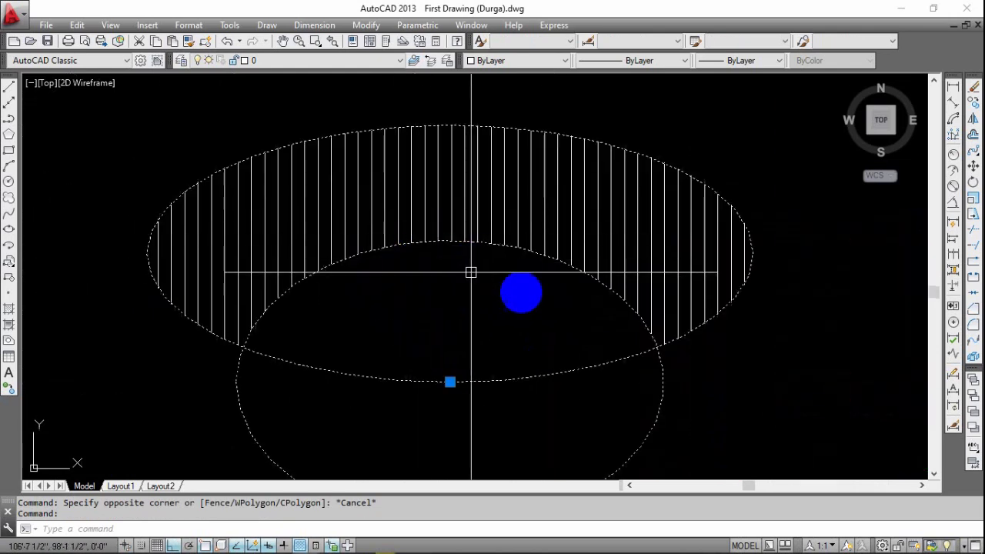
{"action": "middle_click_drag", "start_coordinate": [538, 306], "coordinate": [505, 278]}
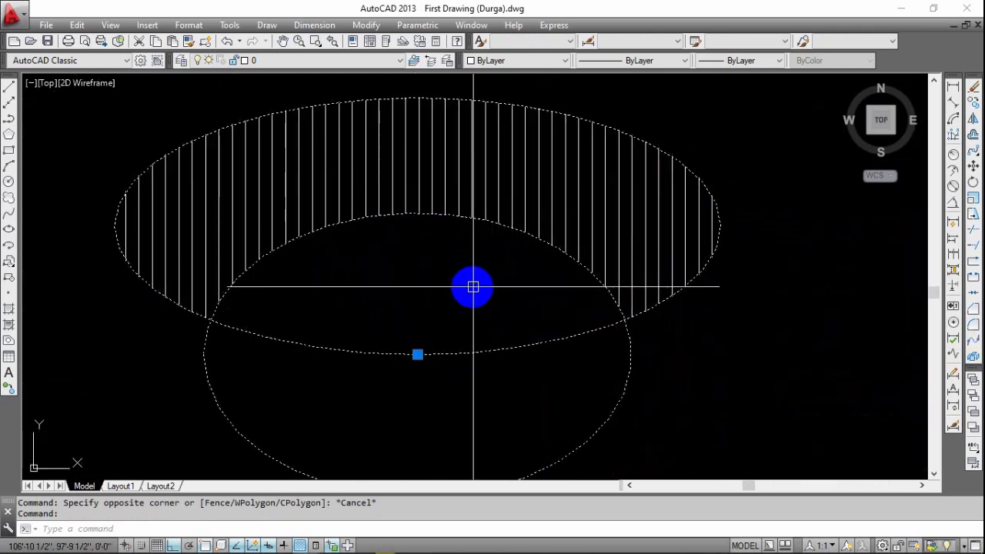
{"action": "left_click", "coordinate": [974, 356]}
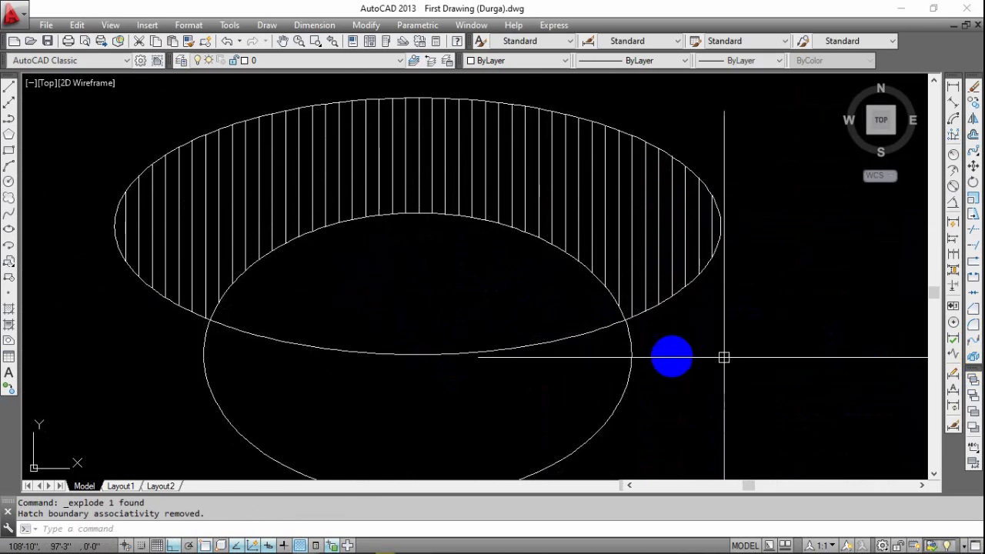
{"action": "left_click", "coordinate": [600, 326]}
{"action": "key", "text": "Escape"}
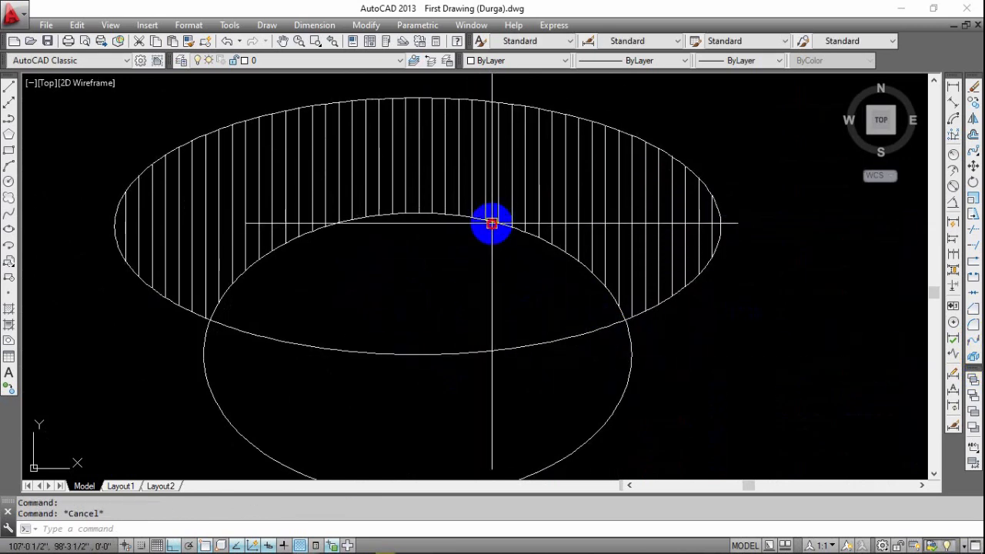
Examine the revision clouds and the arc-topped rectangle by selecting them to find another compound object to explode.
{"action": "scroll", "coordinate": [609, 323], "scroll_direction": "down", "scroll_amount": 3}
{"action": "middle_click_drag", "start_coordinate": [654, 336], "coordinate": [555, 299]}
{"action": "scroll", "coordinate": [420, 322], "scroll_direction": "down", "scroll_amount": 2}
{"action": "middle_click_drag", "start_coordinate": [505, 357], "coordinate": [812, 343]}
{"action": "left_click", "coordinate": [412, 228]}
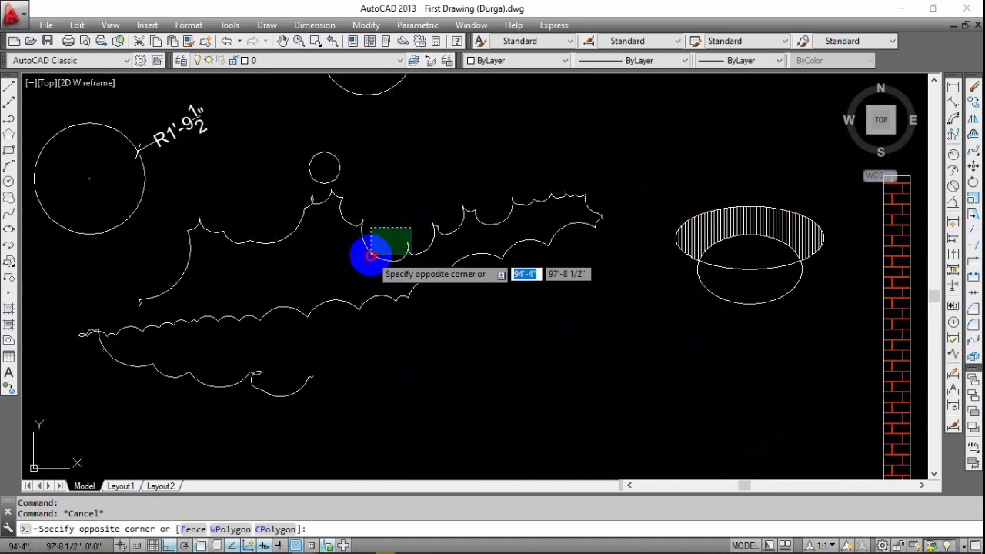
{"action": "left_click", "coordinate": [372, 256]}
{"action": "key", "text": "Escape"}
{"action": "left_click", "coordinate": [408, 292]}
{"action": "key", "text": "Escape"}
{"action": "middle_click_drag", "start_coordinate": [432, 361], "coordinate": [540, 349]}
{"action": "scroll", "coordinate": [540, 350], "scroll_direction": "down", "scroll_amount": 2}
{"action": "middle_click_drag", "start_coordinate": [480, 378], "coordinate": [678, 381]}
{"action": "left_click", "coordinate": [345, 228]}
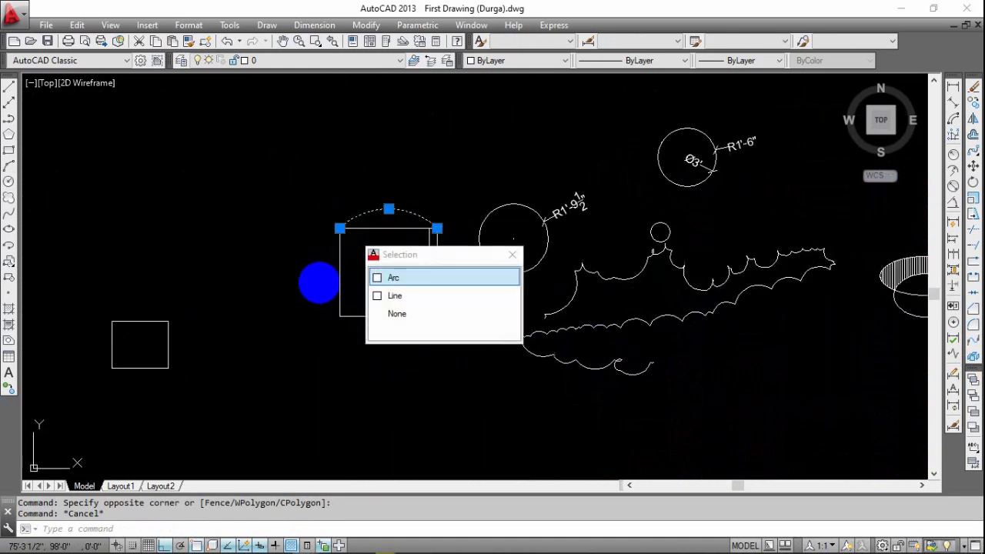
{"action": "key", "text": "Escape"}
{"action": "scroll", "coordinate": [346, 263], "scroll_direction": "up", "scroll_amount": 2}
{"action": "left_click", "coordinate": [378, 255]}
{"action": "left_click", "coordinate": [321, 282]}
{"action": "key", "text": "Escape"}
{"action": "middle_click_drag", "start_coordinate": [365, 323], "coordinate": [520, 266]}
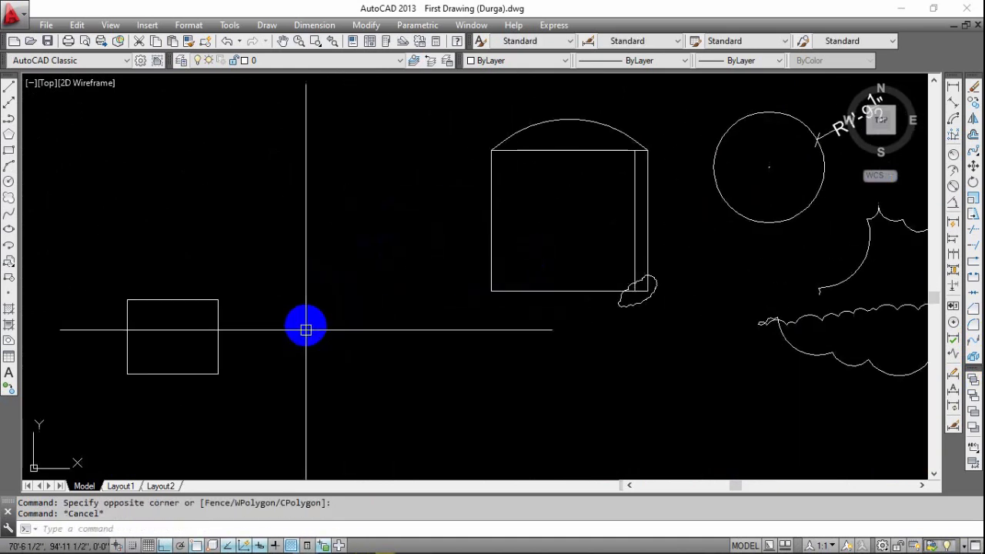
Try to explode the small standalone rectangle beyond the arc-topped shape with the EX command alias.
{"action": "left_click", "coordinate": [298, 329]}
{"action": "left_click", "coordinate": [192, 333]}
{"action": "middle_click_drag", "start_coordinate": [464, 292], "coordinate": [784, 203]}
{"action": "scroll", "coordinate": [504, 278], "scroll_direction": "up", "scroll_amount": 2}
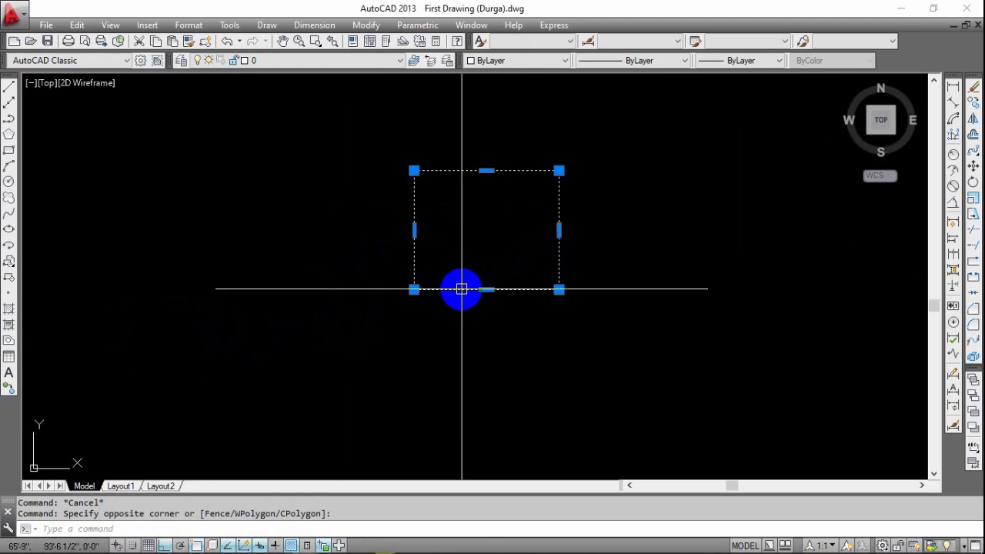
{"action": "type", "text": "ex"}
{"action": "key", "text": "Return"}
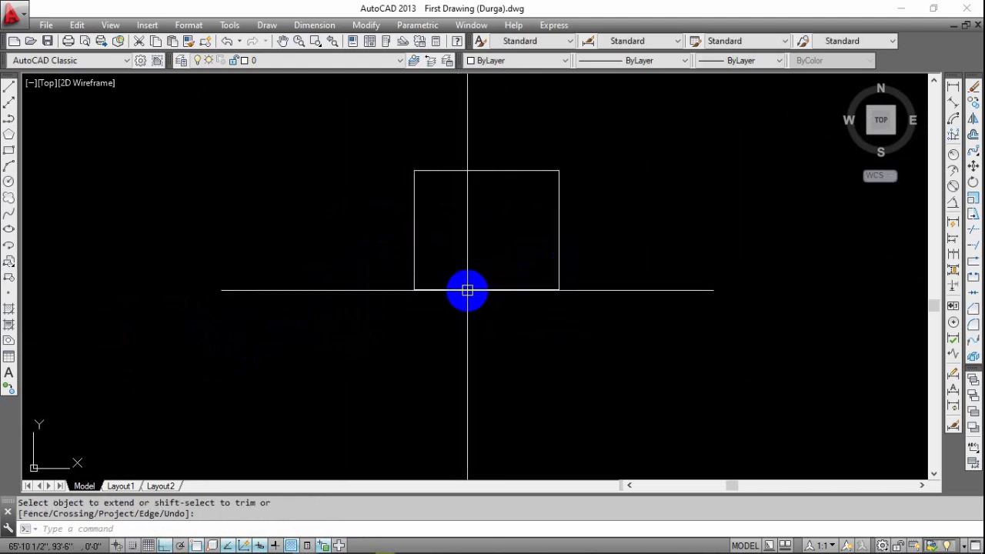
{"action": "key", "text": "Escape"}
Try the EX command with the small rectangle's lower edge chosen as both boundary and target.
{"action": "type", "text": "ex"}
{"action": "key", "text": "Return"}
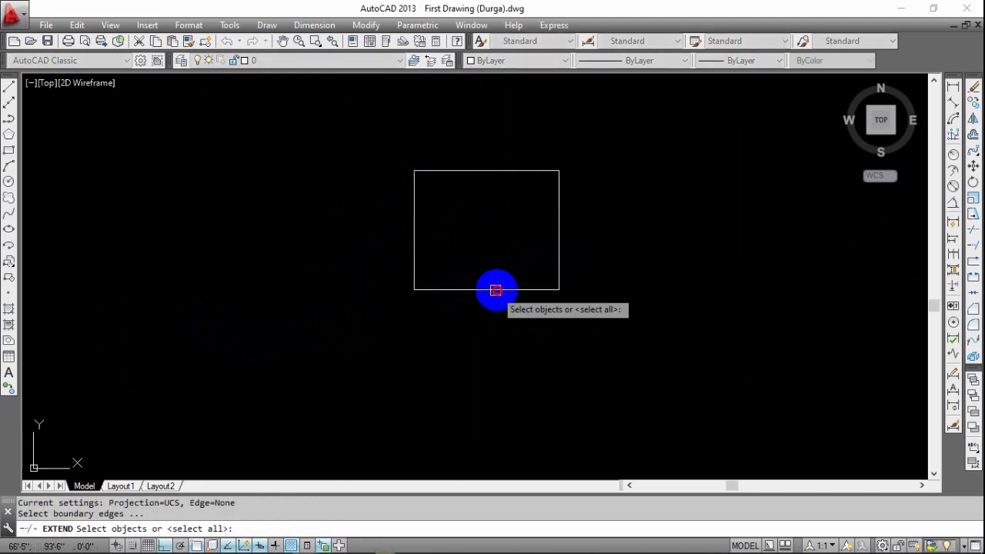
{"action": "left_click", "coordinate": [496, 289]}
{"action": "key", "text": "Return"}
{"action": "left_click", "coordinate": [500, 289]}
{"action": "key", "text": "Escape"}
{"action": "key", "text": "Escape"}
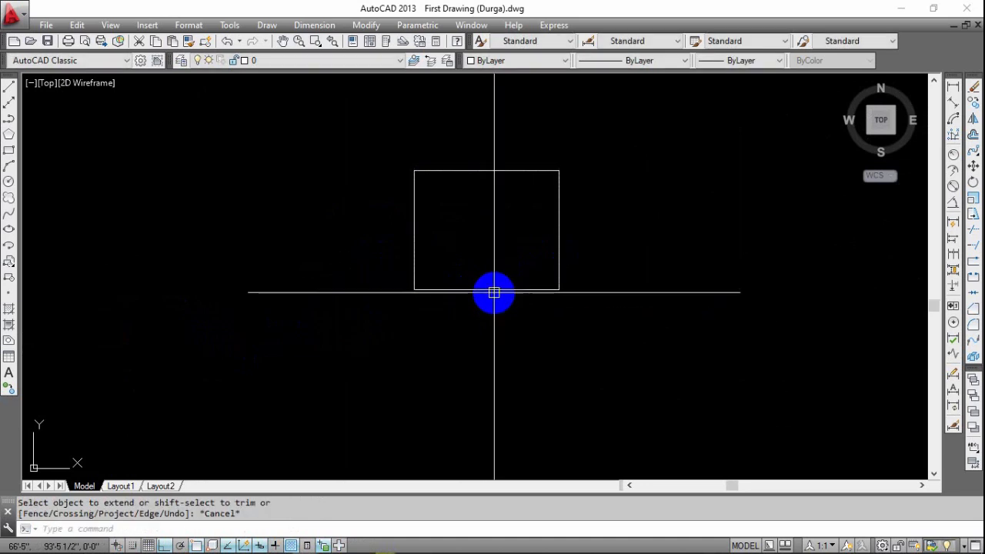
Try the Extend command with all objects as boundaries on the small rectangle's lower-right corner.
{"action": "key", "text": "Return"}
{"action": "key", "text": "Return"}
{"action": "left_click", "coordinate": [572, 256]}
{"action": "left_click", "coordinate": [497, 329]}
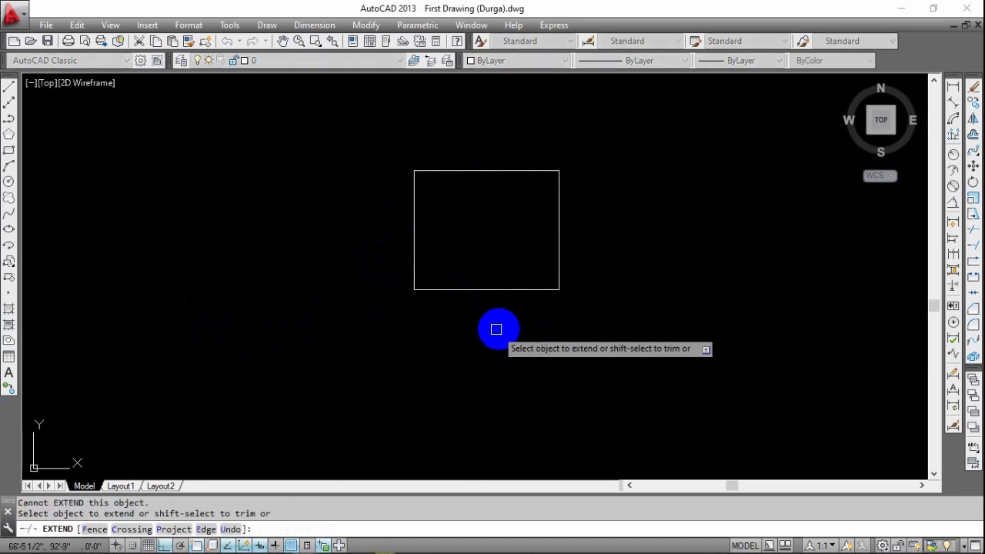
{"action": "key", "text": "Escape"}
Preselect the whole small rectangle and try the EX command on it again.
{"action": "left_click", "coordinate": [566, 276]}
{"action": "left_click", "coordinate": [468, 345]}
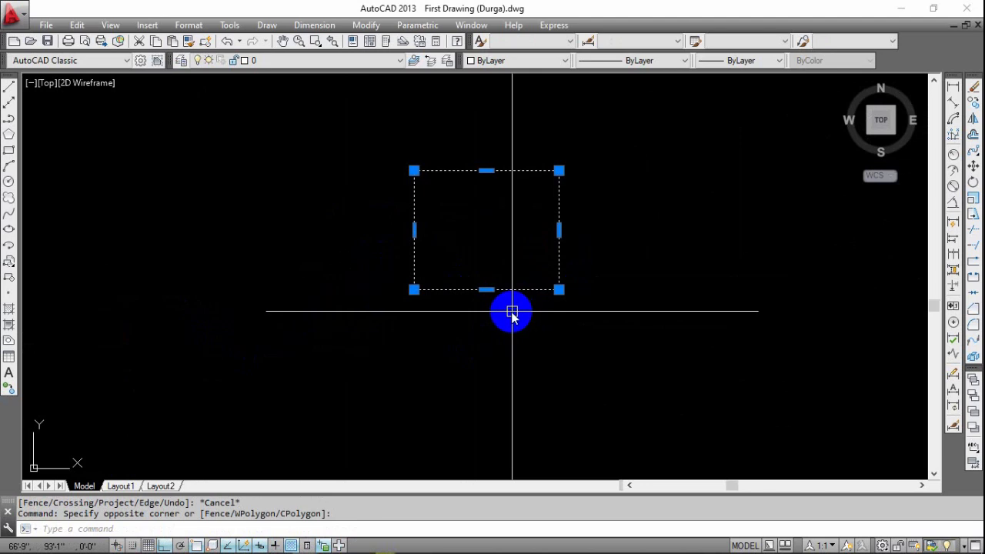
{"action": "type", "text": "ex"}
{"action": "key", "text": "Return"}
{"action": "key", "text": "Escape"}
{"action": "key", "text": "Escape"}
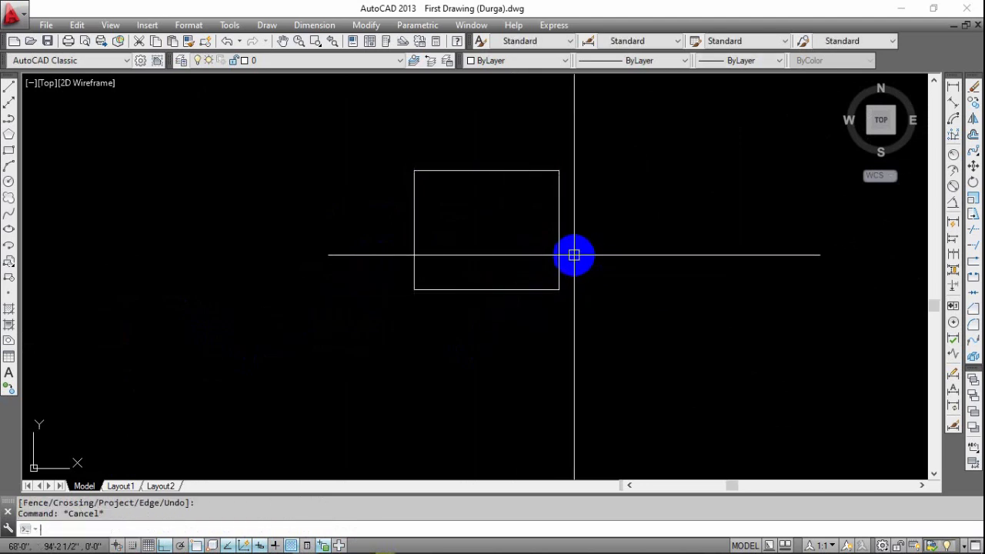
{"action": "key", "text": "Escape"}
Try EX once more on the small rectangle's right edge, and reselect the rectangle to check whether it is one object.
{"action": "type", "text": "ex"}
{"action": "key", "text": "Return"}
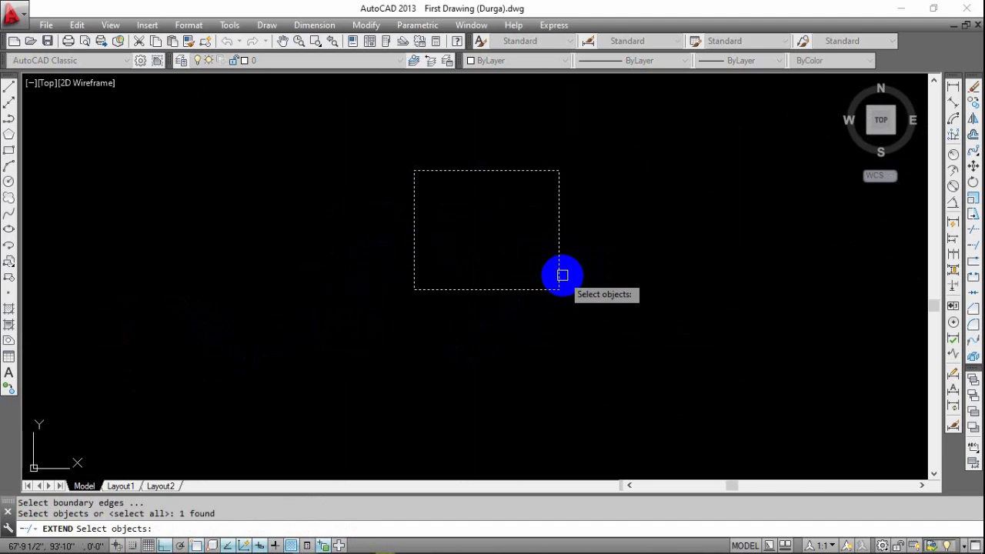
{"action": "key", "text": "Return"}
{"action": "left_click", "coordinate": [558, 281]}
{"action": "key", "text": "Escape"}
{"action": "left_click", "coordinate": [574, 271]}
{"action": "left_click", "coordinate": [552, 295]}
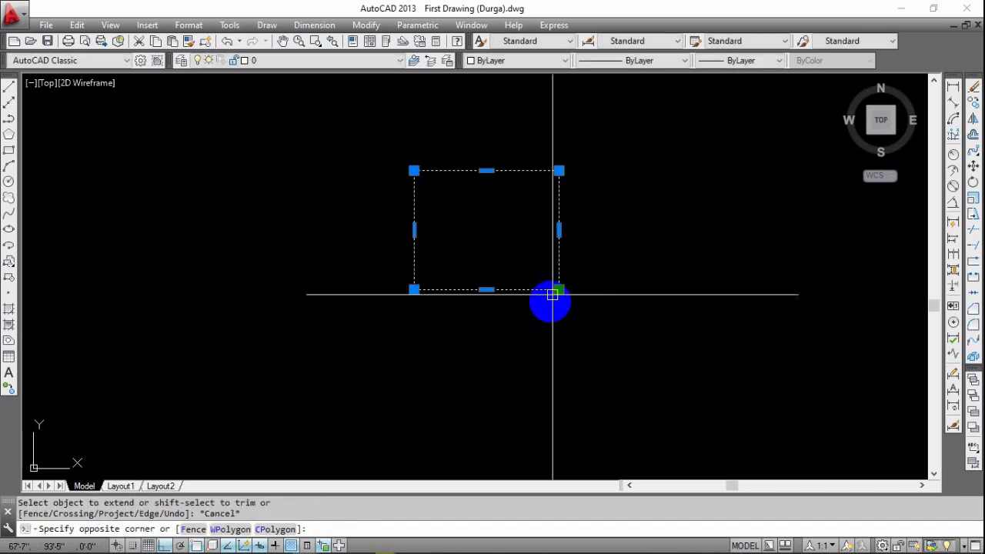
Select the small rectangle with a crossing window to check whether its sides are separate, and clear the selection.
{"action": "key", "text": "Escape"}
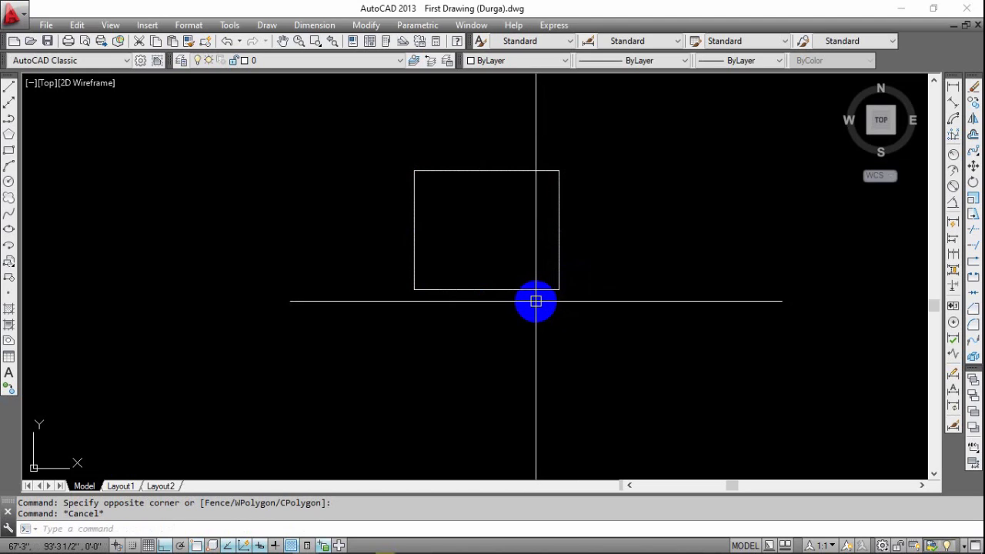
{"action": "key", "text": "Escape"}
{"action": "left_click", "coordinate": [599, 191]}
{"action": "left_click", "coordinate": [469, 319]}
{"action": "key", "text": "Escape"}
{"action": "key", "text": "Escape"}
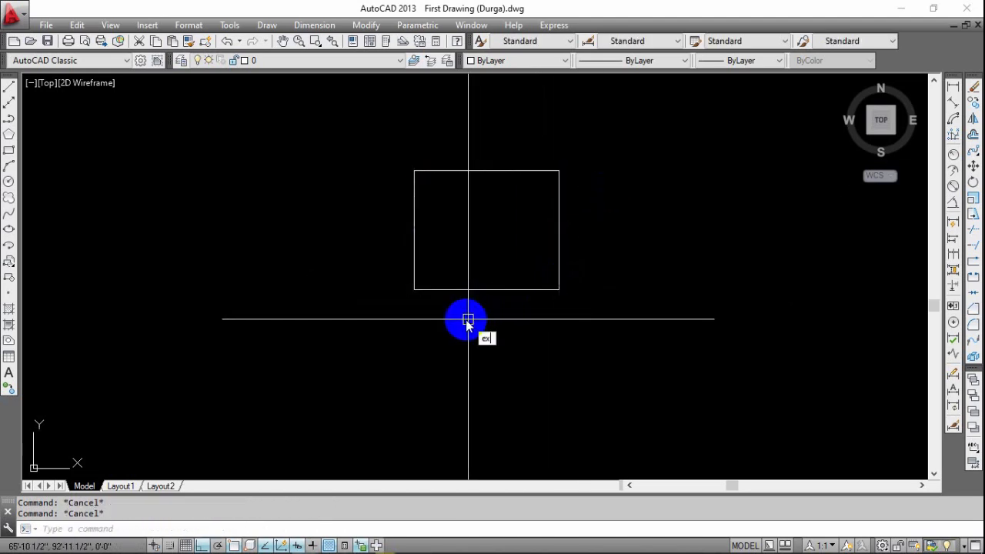
Try the EX command again with the small rectangle's lower edge picked.
{"action": "key", "text": "Return"}
{"action": "left_click", "coordinate": [483, 290]}
{"action": "key", "text": "Return"}
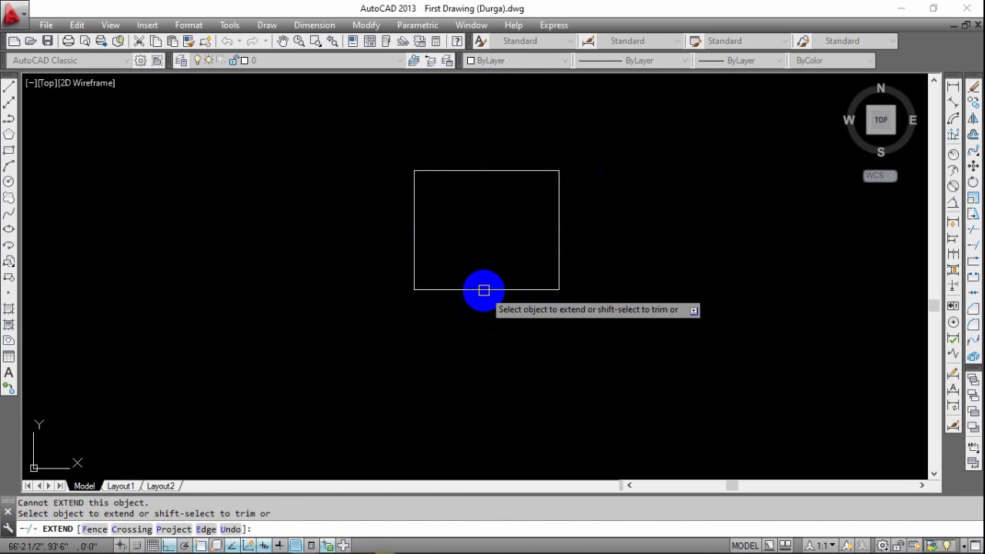
{"action": "key", "text": "Escape"}
{"action": "key", "text": "Escape"}
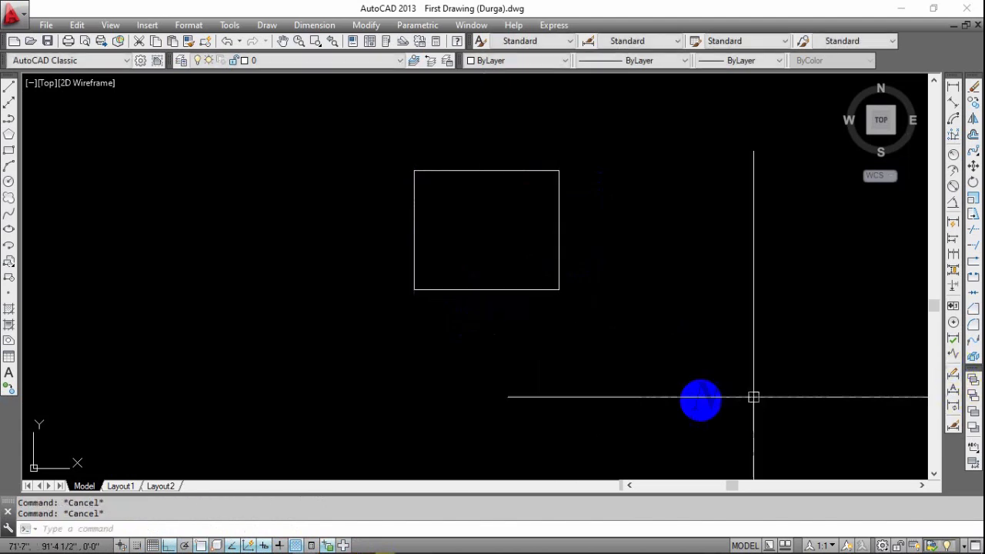
Explode the small rectangle with the X alias and select around its lower-left corner to check that the sides are separate.
{"action": "type", "text": "x"}
{"action": "key", "text": "Return"}
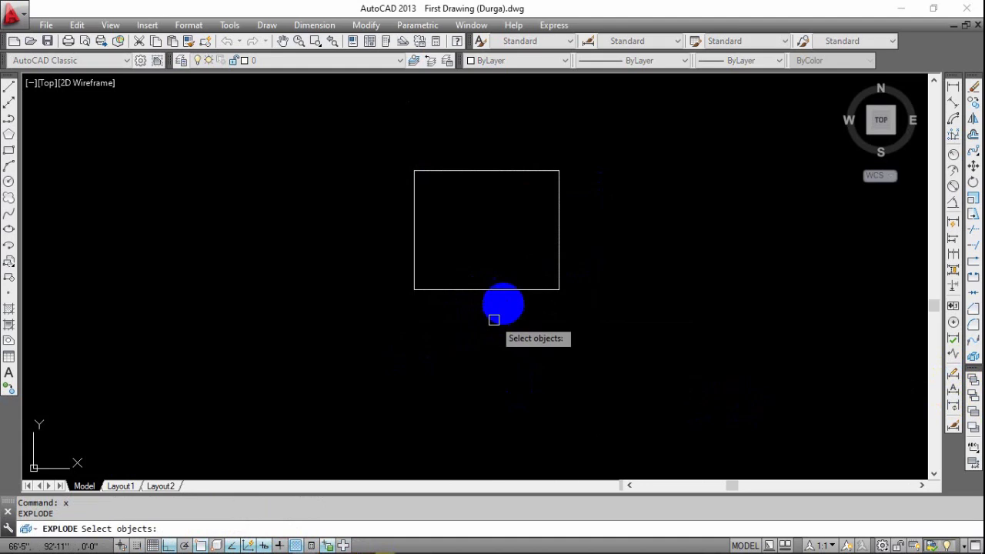
{"action": "left_click", "coordinate": [506, 289]}
{"action": "left_click", "coordinate": [520, 322]}
{"action": "left_click", "coordinate": [519, 322]}
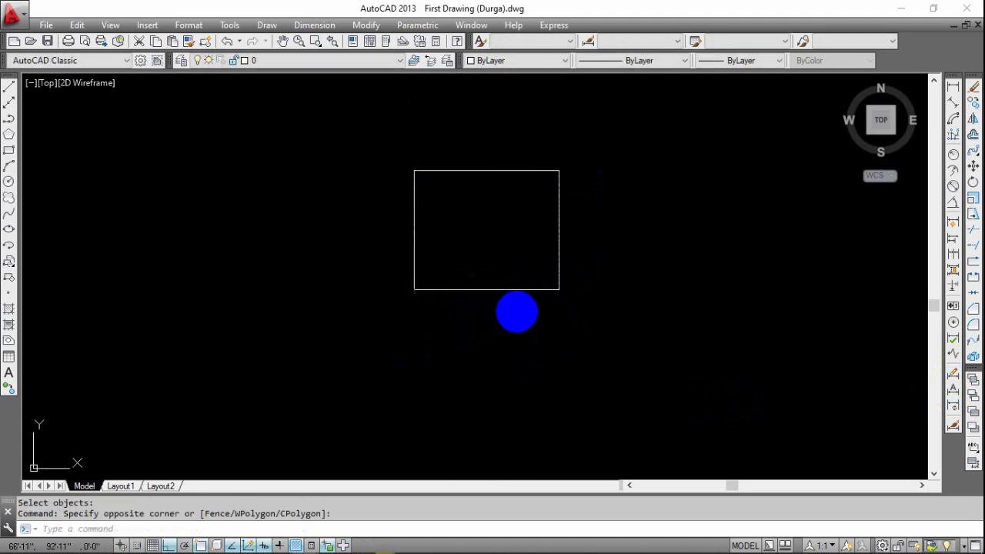
{"action": "key", "text": "Escape"}
{"action": "left_click", "coordinate": [522, 268]}
{"action": "left_click", "coordinate": [387, 323]}
{"action": "key", "text": "Escape"}
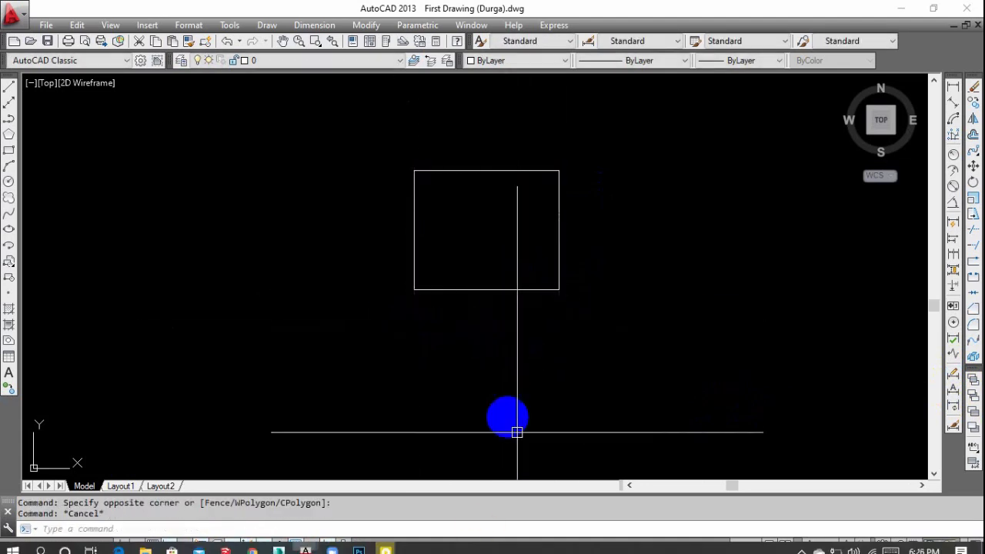
{"action": "scroll", "coordinate": [529, 276], "scroll_direction": "down", "scroll_amount": 6}
{"action": "middle_click_drag", "start_coordinate": [530, 276], "coordinate": [253, 253]}
{"action": "mouse_move", "coordinate": [552, 257]}
{"action": "middle_mouse_down"}
{"action": "mouse_move", "coordinate": [534, 284]}
{"action": "mouse_move", "coordinate": [675, 295]}
{"action": "middle_mouse_up"}
{"action": "middle_click_drag", "start_coordinate": [534, 304], "coordinate": [496, 295]}
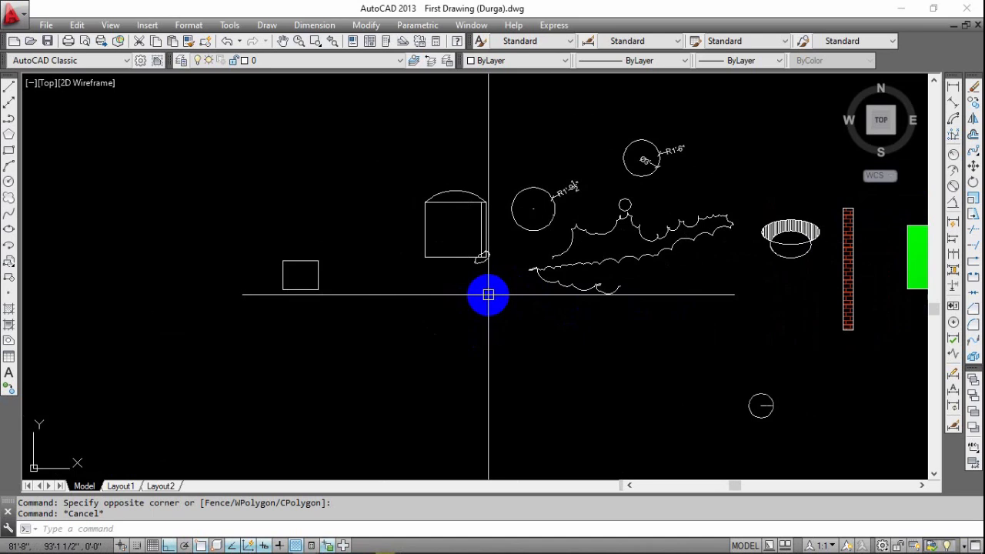
{"action": "mouse_move", "coordinate": [394, 288]}
{"action": "middle_mouse_down"}
{"action": "mouse_move", "coordinate": [433, 264]}
{"action": "mouse_move", "coordinate": [382, 262]}
{"action": "middle_mouse_up"}
{"action": "middle_click_drag", "start_coordinate": [849, 347], "coordinate": [611, 318]}
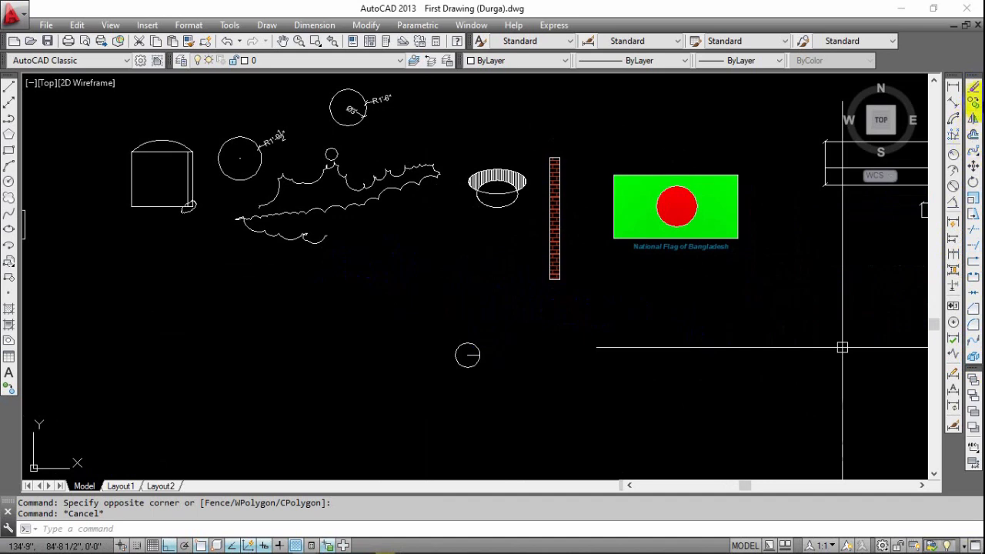
{"action": "left_click", "coordinate": [974, 156]}
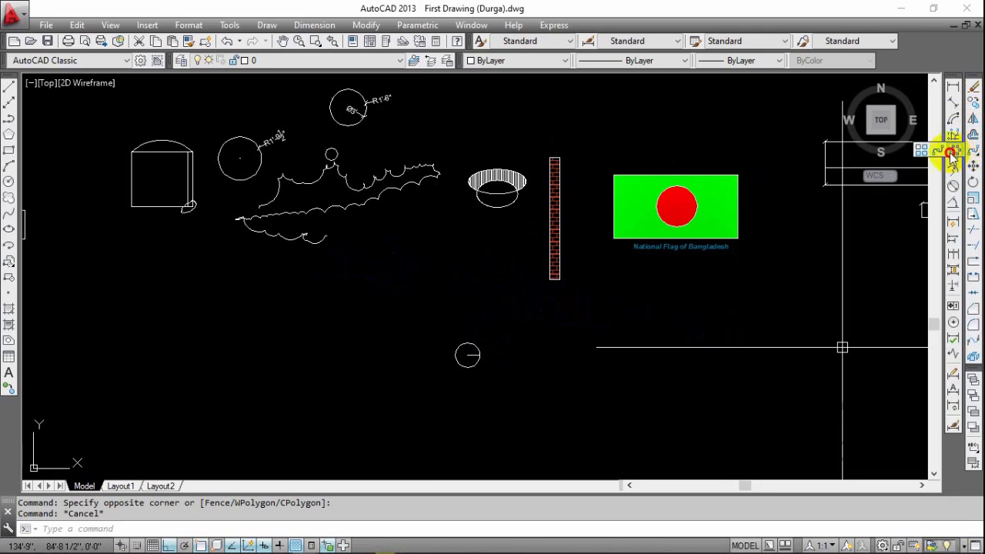
{"action": "left_click", "coordinate": [924, 151]}
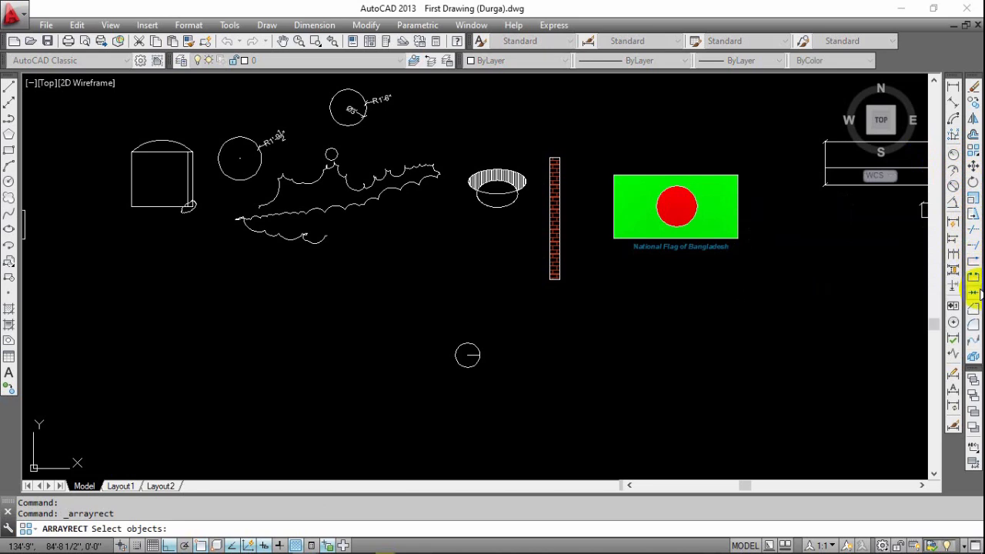
{"action": "scroll", "coordinate": [636, 331], "scroll_direction": "down", "scroll_amount": 6}
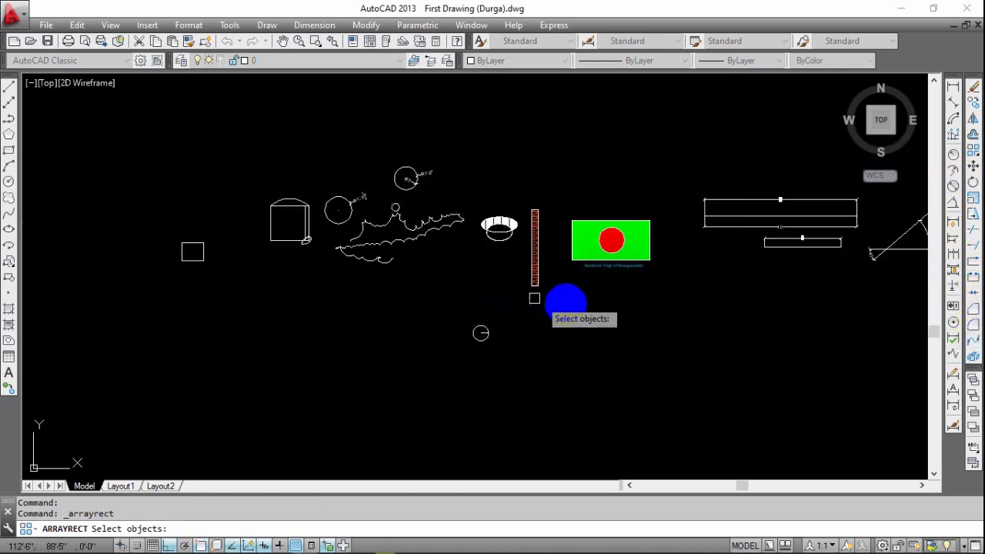
{"action": "scroll", "coordinate": [745, 233], "scroll_direction": "up", "scroll_amount": 10}
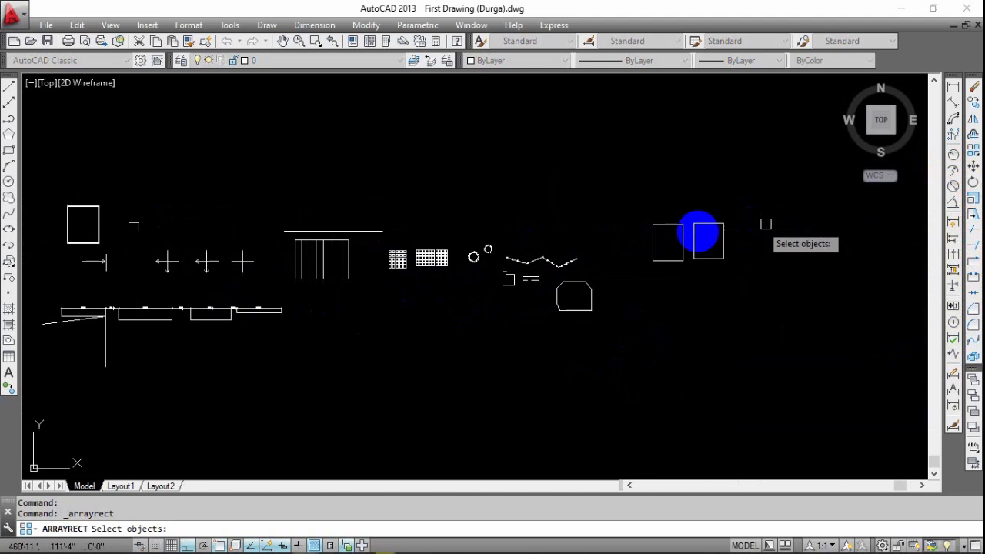
{"action": "scroll", "coordinate": [741, 226], "scroll_direction": "down", "scroll_amount": 10}
{"action": "scroll", "coordinate": [337, 247], "scroll_direction": "up", "scroll_amount": 10}
{"action": "scroll", "coordinate": [426, 273], "scroll_direction": "down", "scroll_amount": 2}
{"action": "key", "text": "Escape"}
Join the two touching segments of the upper horizontal line in the break examples into one line.
{"action": "mouse_move", "coordinate": [769, 269]}
{"action": "middle_mouse_down"}
{"action": "mouse_move", "coordinate": [365, 261]}
{"action": "mouse_move", "coordinate": [405, 292]}
{"action": "middle_mouse_up"}
{"action": "middle_click_drag", "start_coordinate": [758, 324], "coordinate": [558, 349]}
{"action": "scroll", "coordinate": [803, 339], "scroll_direction": "down", "scroll_amount": 2}
{"action": "mouse_move", "coordinate": [793, 339]}
{"action": "middle_mouse_down"}
{"action": "mouse_move", "coordinate": [609, 340]}
{"action": "mouse_move", "coordinate": [381, 318]}
{"action": "middle_mouse_up"}
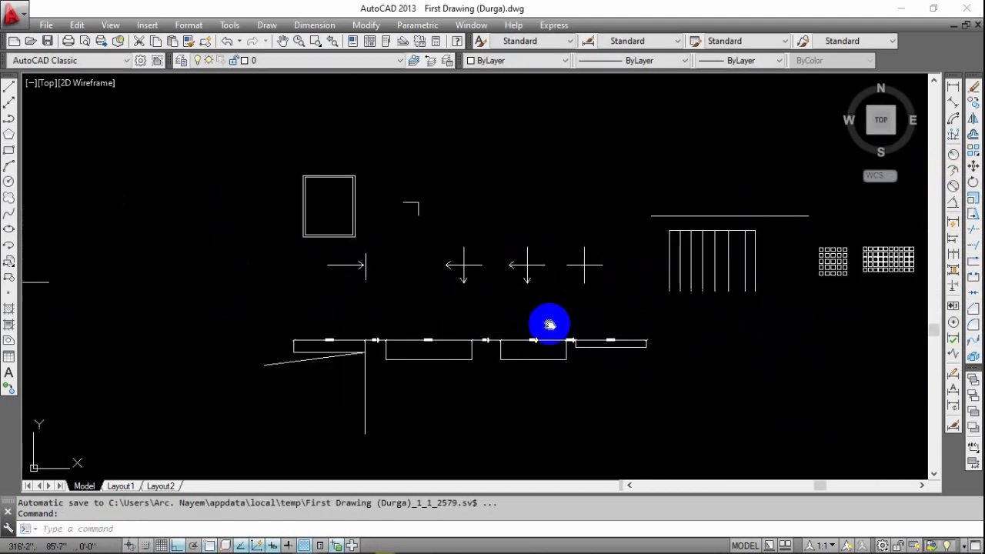
{"action": "middle_click_drag", "start_coordinate": [862, 295], "coordinate": [300, 243]}
{"action": "scroll", "coordinate": [505, 253], "scroll_direction": "up", "scroll_amount": 6}
{"action": "middle_click_drag", "start_coordinate": [404, 199], "coordinate": [539, 199]}
{"action": "scroll", "coordinate": [539, 199], "scroll_direction": "up", "scroll_amount": 7}
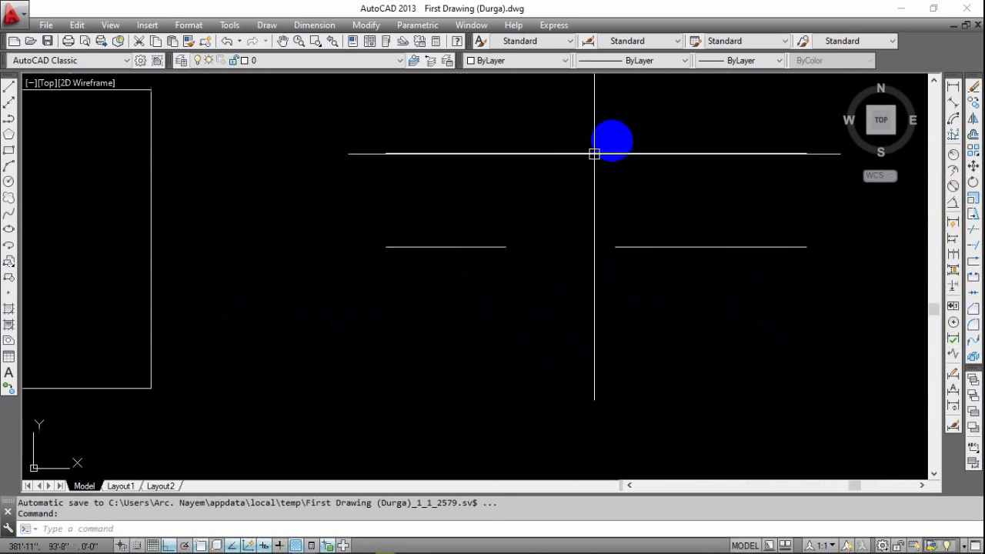
{"action": "left_click", "coordinate": [594, 154]}
{"action": "left_click", "coordinate": [535, 195]}
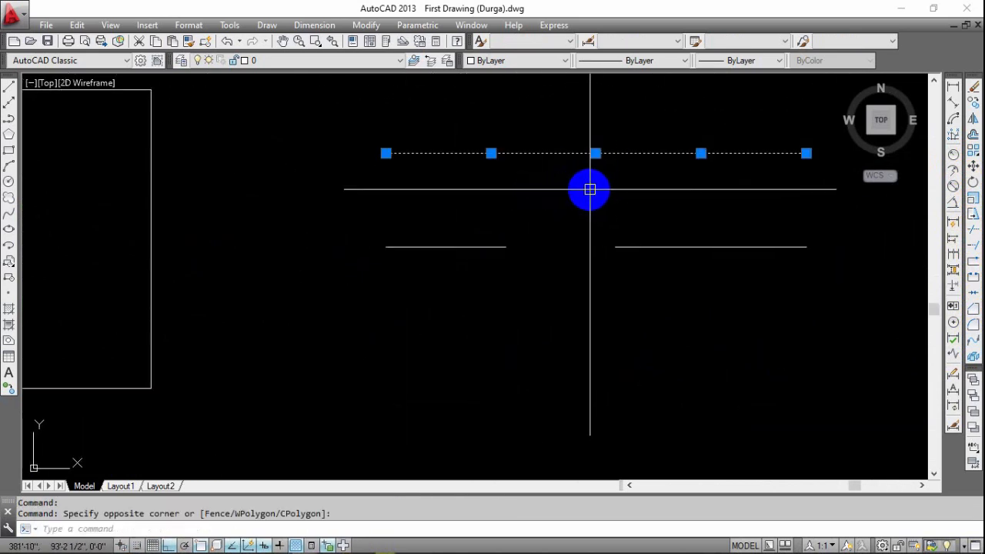
{"action": "type", "text": "j"}
{"action": "key", "text": "Return"}
Select the upper horizontal line near its middle to check that it is one object, and clear the selection.
{"action": "left_click", "coordinate": [630, 147]}
{"action": "left_click", "coordinate": [609, 168]}
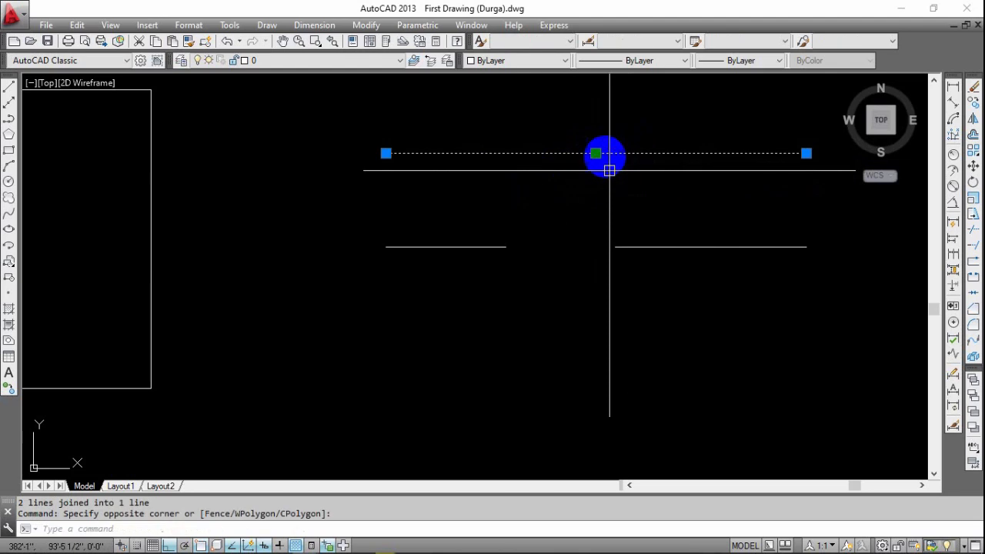
{"action": "key", "text": "Escape"}
{"action": "left_click", "coordinate": [668, 127]}
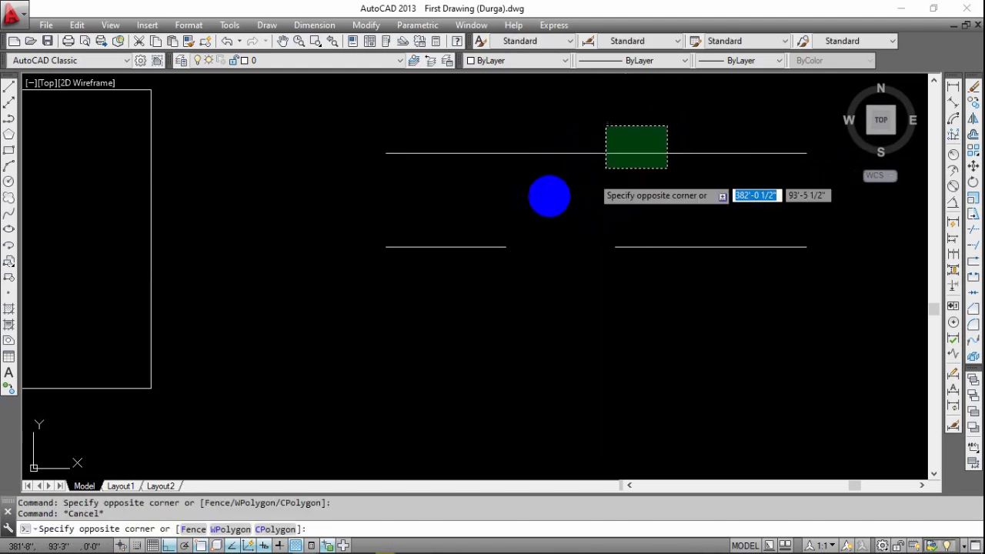
{"action": "left_click", "coordinate": [609, 168]}
{"action": "key", "text": "Escape"}
Join the two separated segments of the lower horizontal line across the gap into one line.
{"action": "left_click", "coordinate": [675, 230]}
{"action": "left_click", "coordinate": [625, 272]}
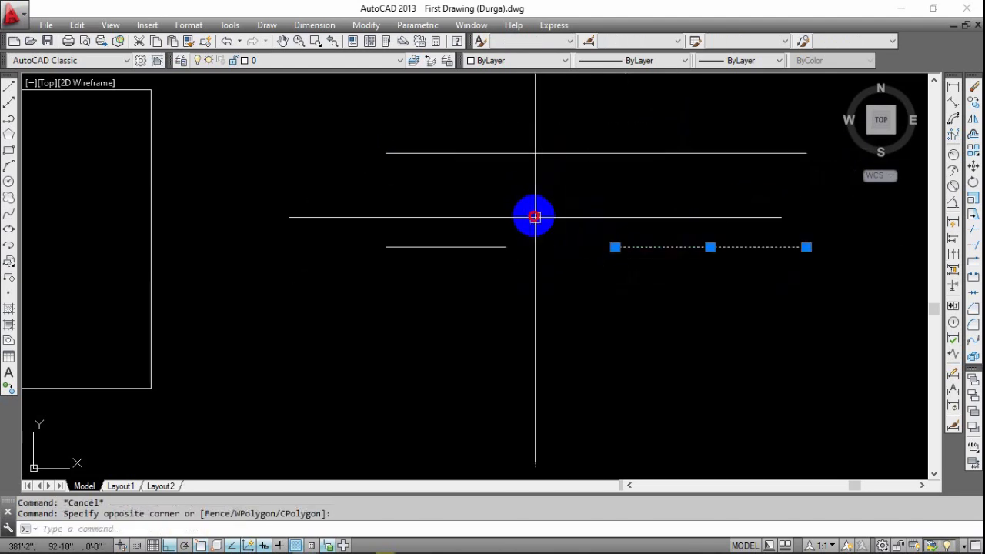
{"action": "left_click", "coordinate": [536, 216]}
{"action": "left_click", "coordinate": [423, 295]}
{"action": "key", "text": "Return"}
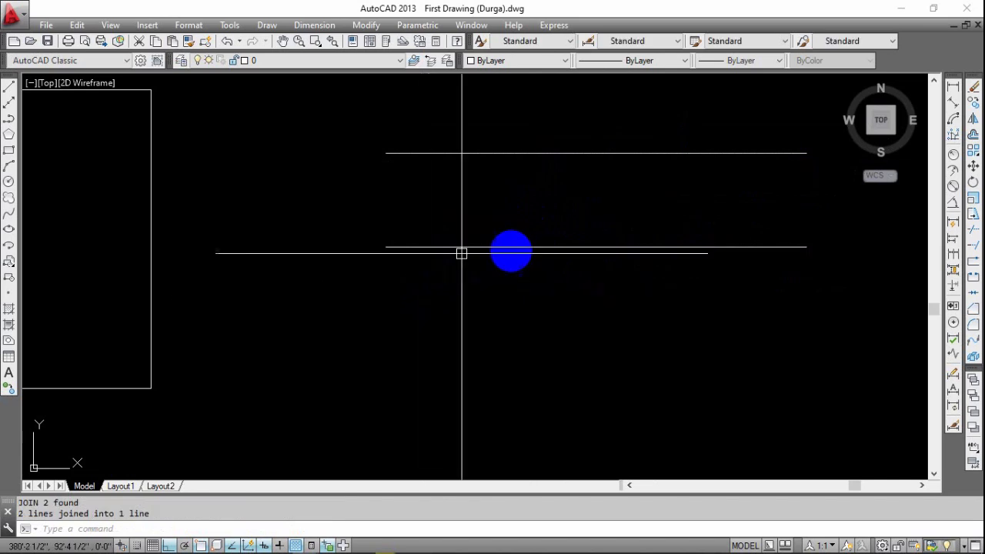
Select the lower horizontal line to check that it is a single object, and clear the selection.
{"action": "left_click", "coordinate": [593, 254]}
{"action": "left_click", "coordinate": [370, 306]}
{"action": "left_click", "coordinate": [469, 237]}
{"action": "left_click", "coordinate": [413, 270]}
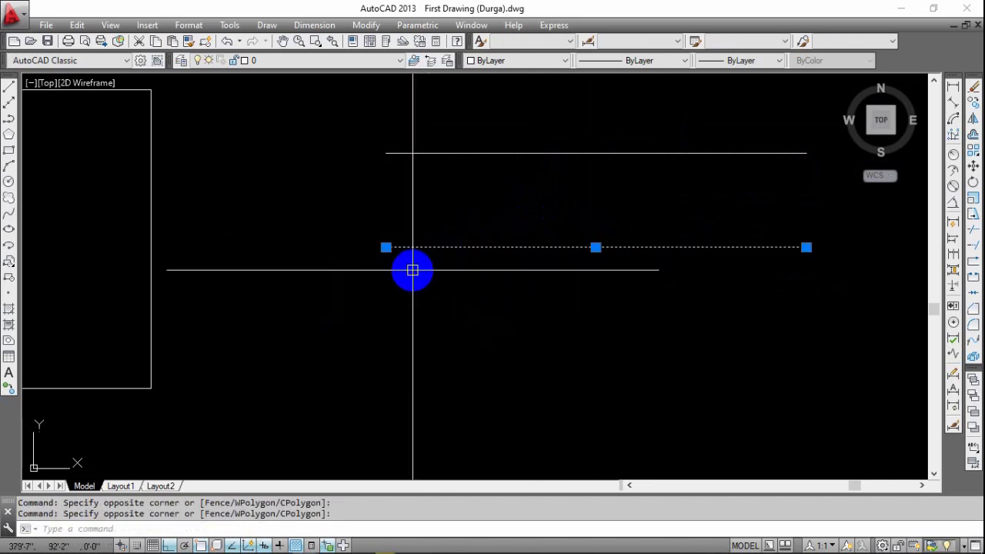
{"action": "key", "text": "Escape"}
{"action": "scroll", "coordinate": [546, 242], "scroll_direction": "down", "scroll_amount": 2}
{"action": "middle_click_drag", "start_coordinate": [547, 255], "coordinate": [548, 303]}
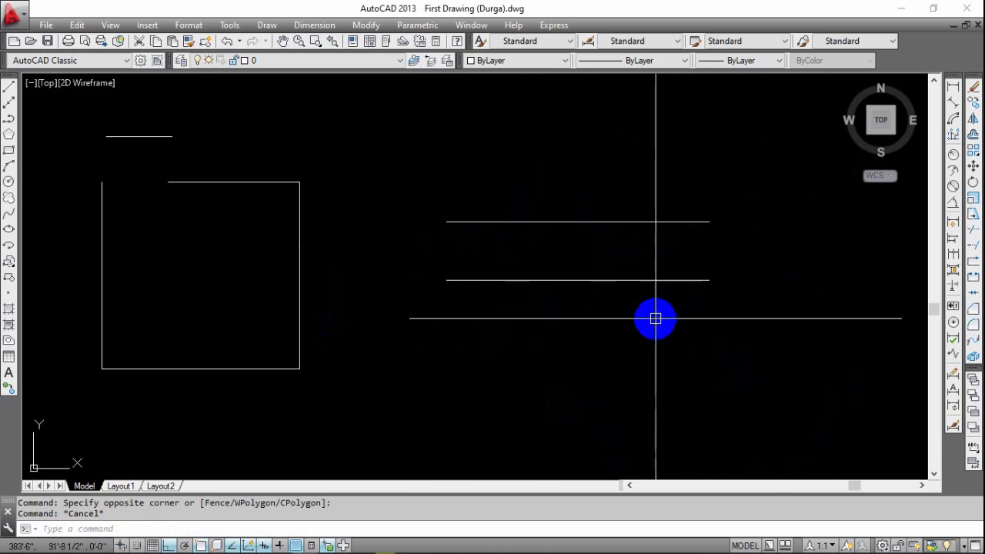
{"action": "left_click", "coordinate": [290, 61]}
{"action": "left_click", "coordinate": [290, 63]}
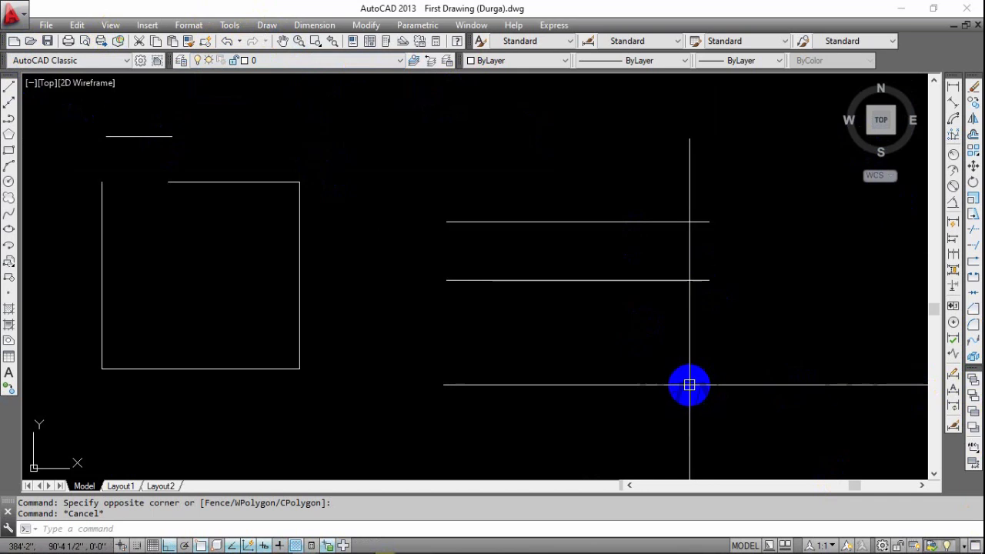
{"action": "scroll", "coordinate": [690, 311], "scroll_direction": "down", "scroll_amount": 4}
{"action": "mouse_move", "coordinate": [379, 291]}
{"action": "middle_mouse_down"}
{"action": "mouse_move", "coordinate": [495, 260]}
{"action": "mouse_move", "coordinate": [489, 288]}
{"action": "mouse_move", "coordinate": [499, 300]}
{"action": "mouse_move", "coordinate": [610, 305]}
{"action": "middle_mouse_up"}
{"action": "scroll", "coordinate": [465, 262], "scroll_direction": "down", "scroll_amount": 4}
{"action": "scroll", "coordinate": [528, 275], "scroll_direction": "down", "scroll_amount": 4}
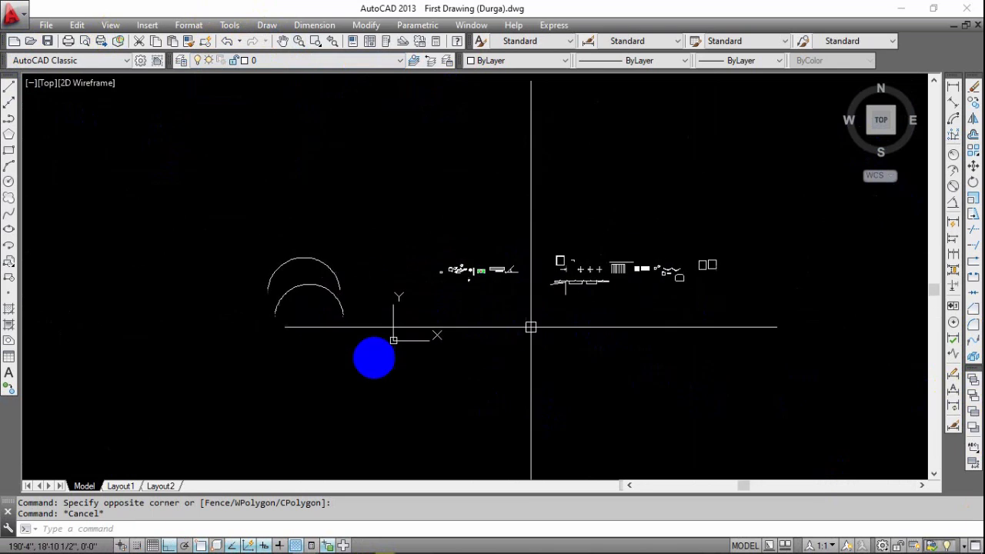